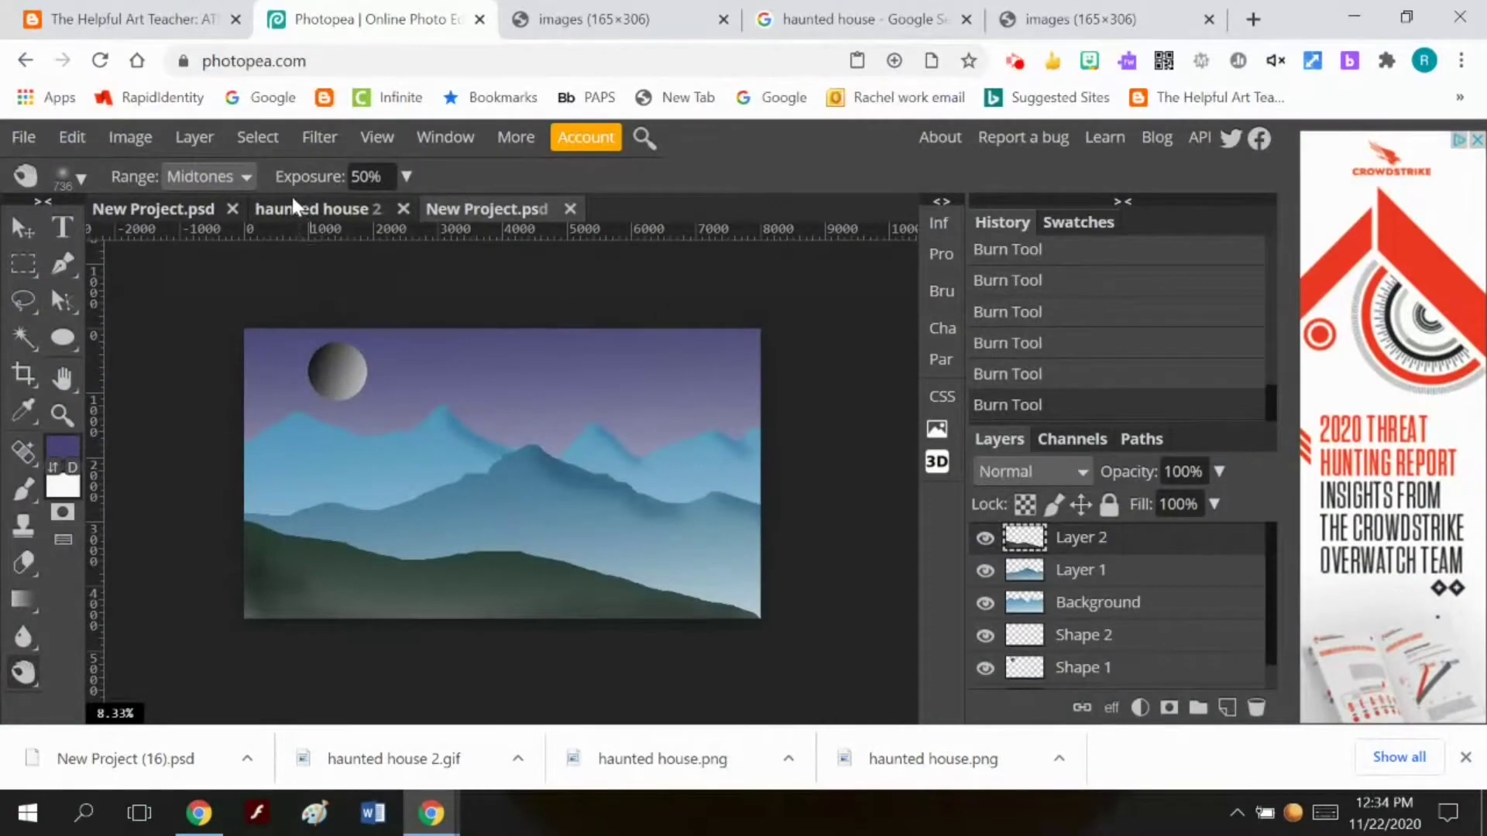
# Flatten all layers of the haunted house drawing into a single image
pyautogui.click(203, 211)
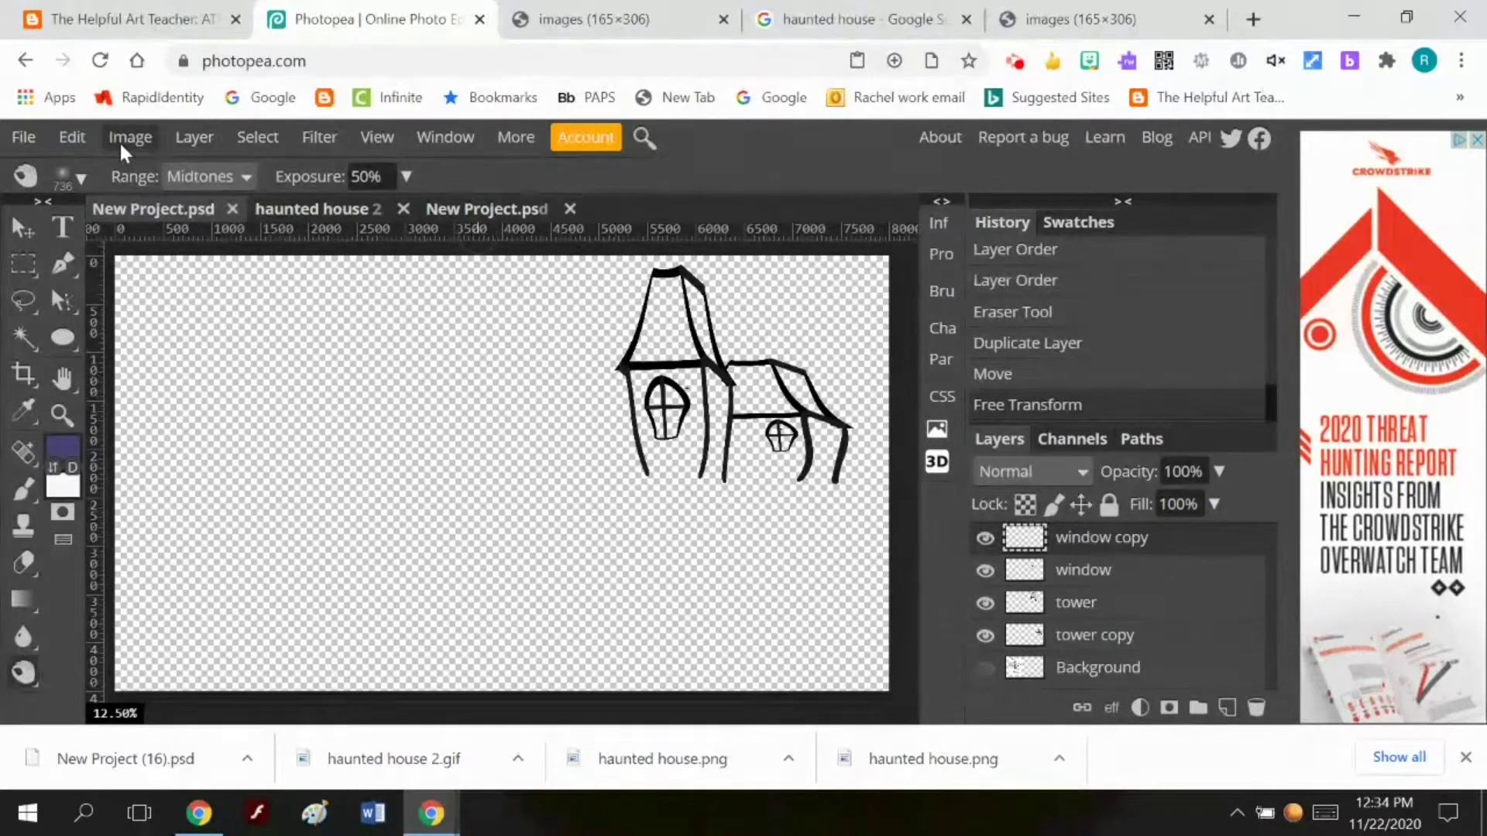
pyautogui.click(187, 133)
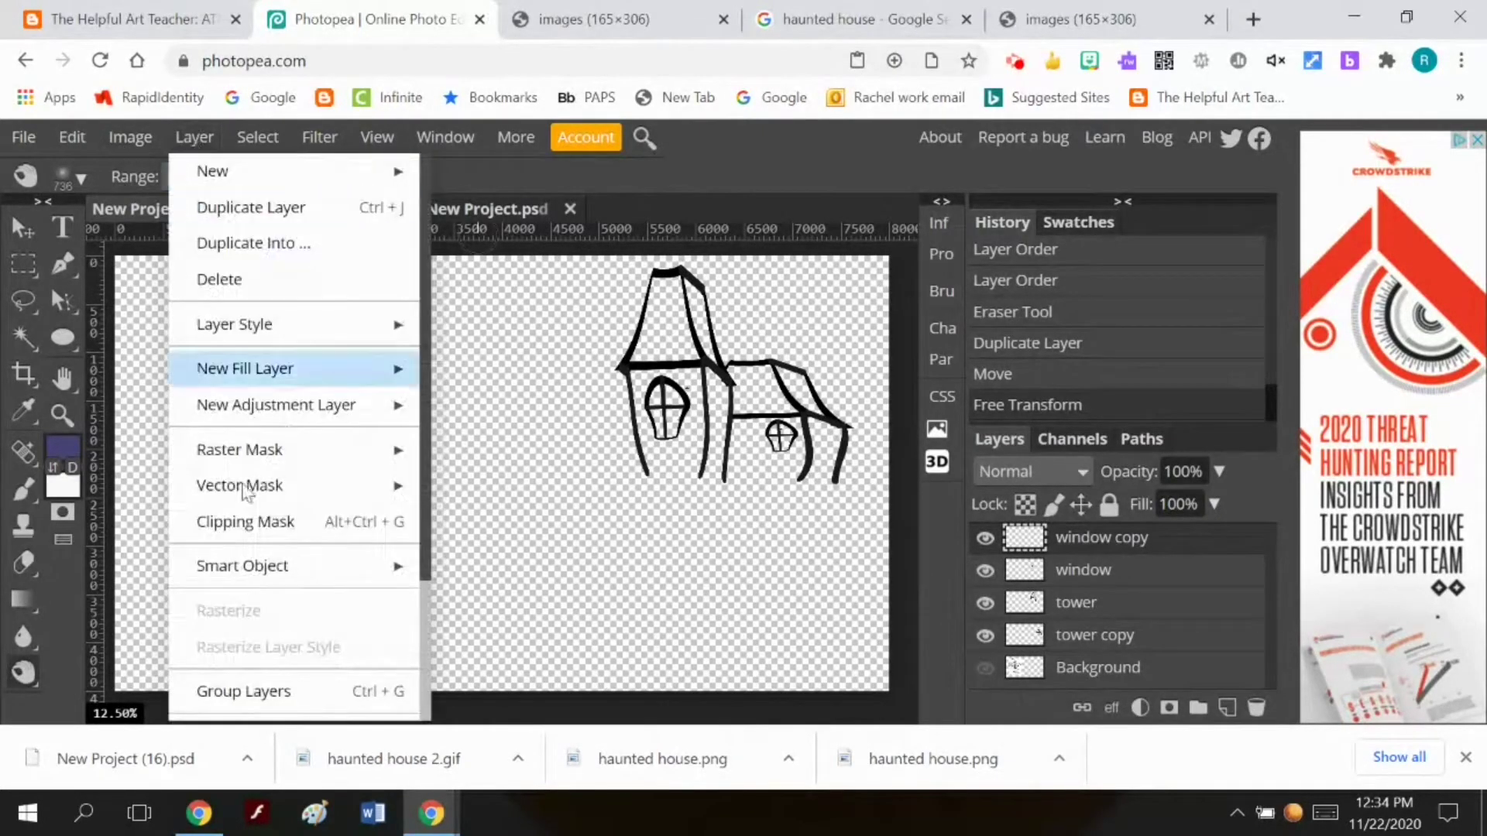
pyautogui.scroll(-3, 268, 540)
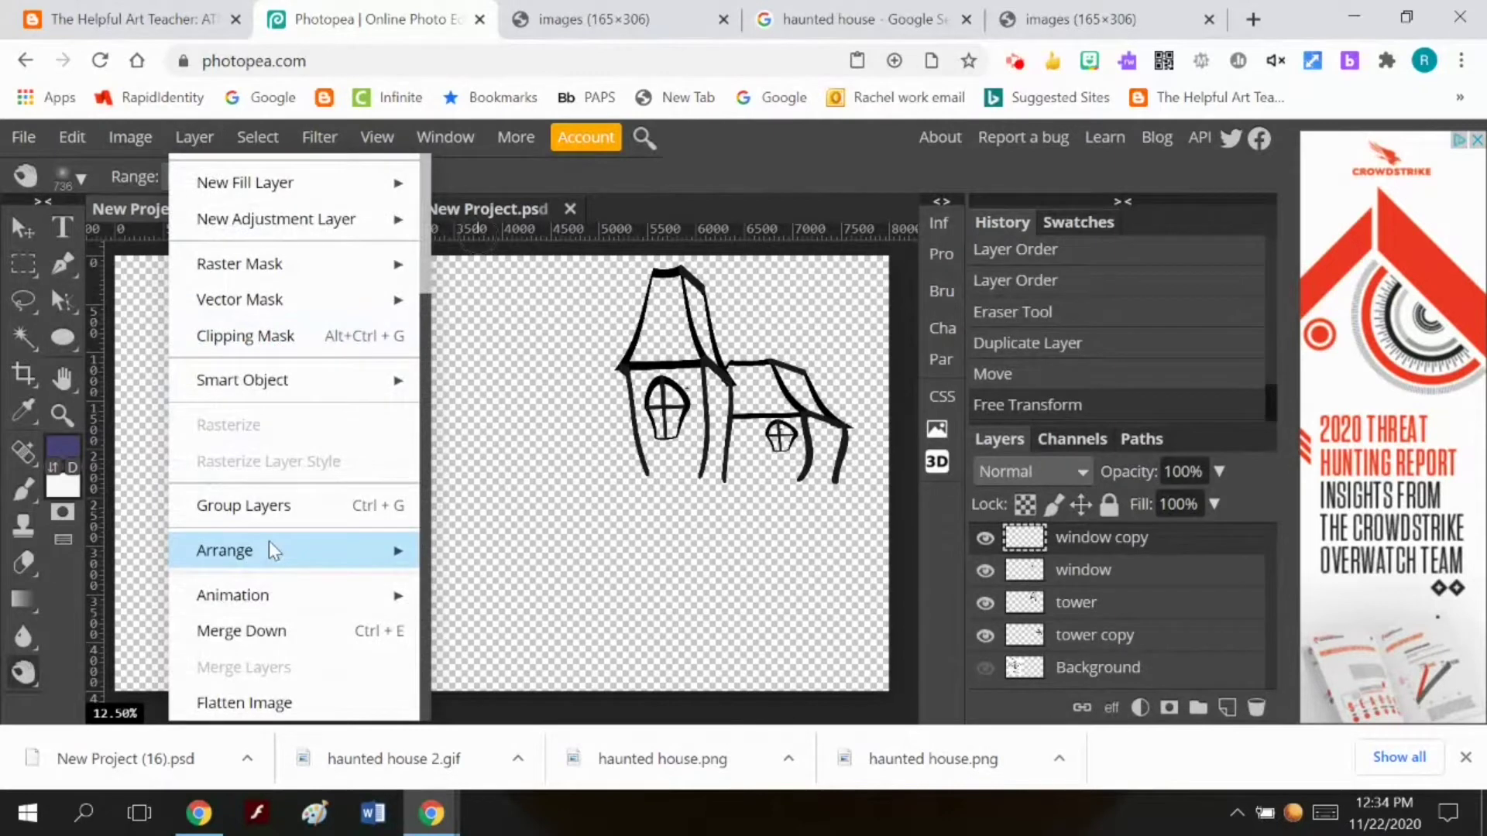
pyautogui.click(250, 703)
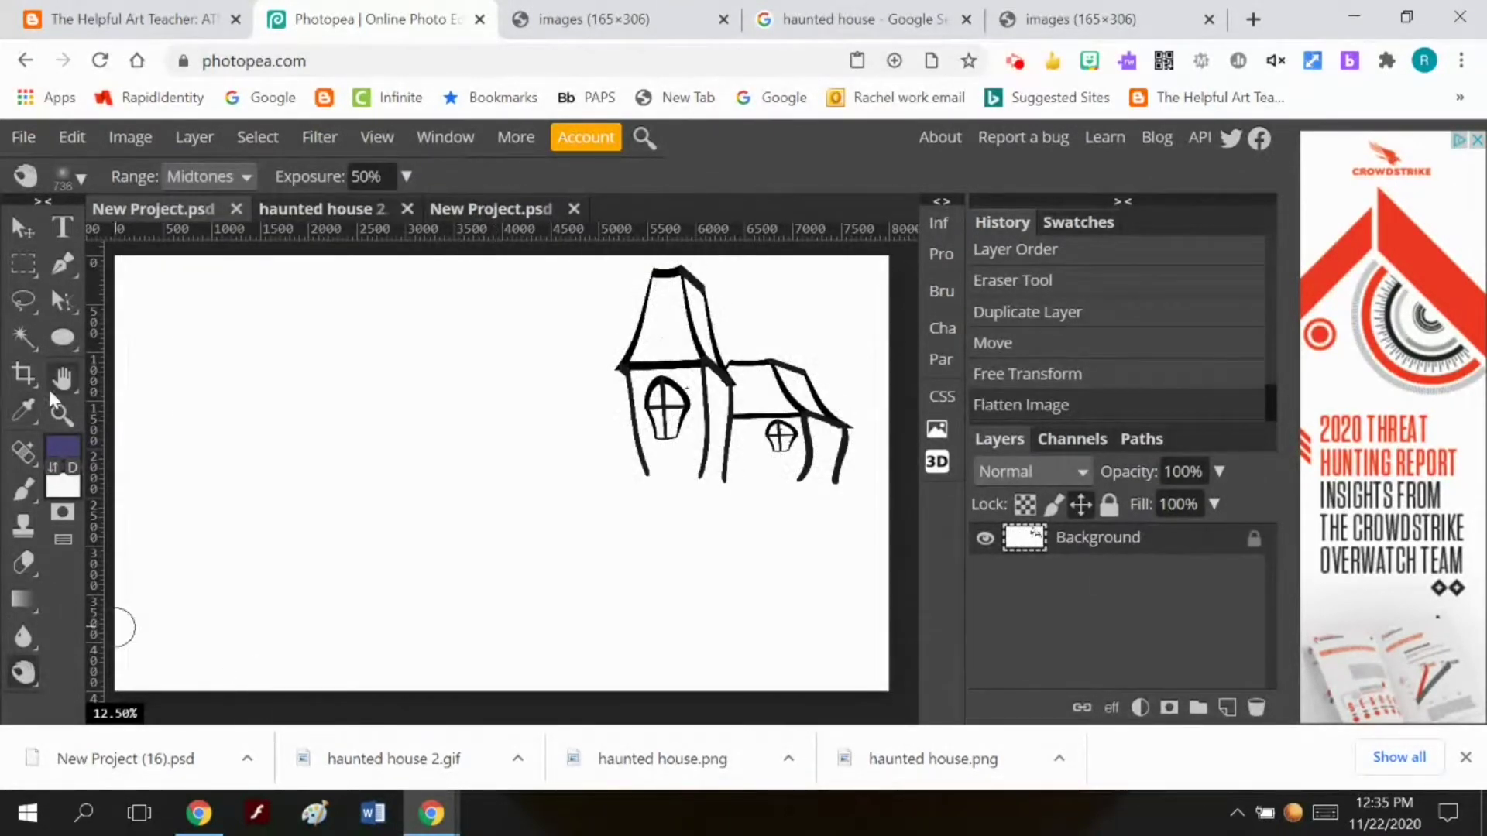
# Add a new layer and lasso a freehand grass clump with a jagged upper edge beneath the haunted house
pyautogui.click(23, 304)
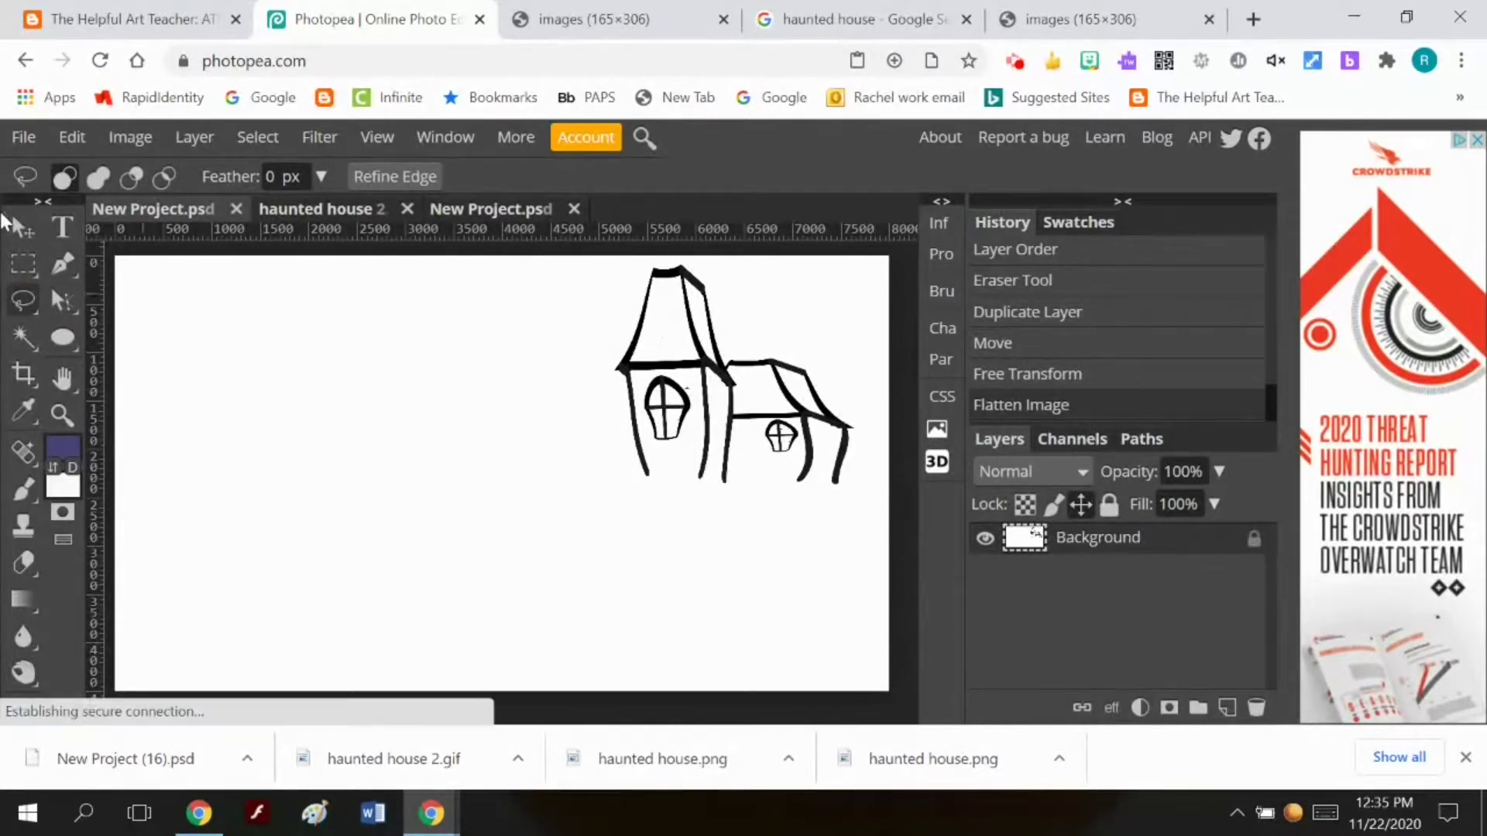
pyautogui.click(195, 137)
pyautogui.moveTo(215, 177)
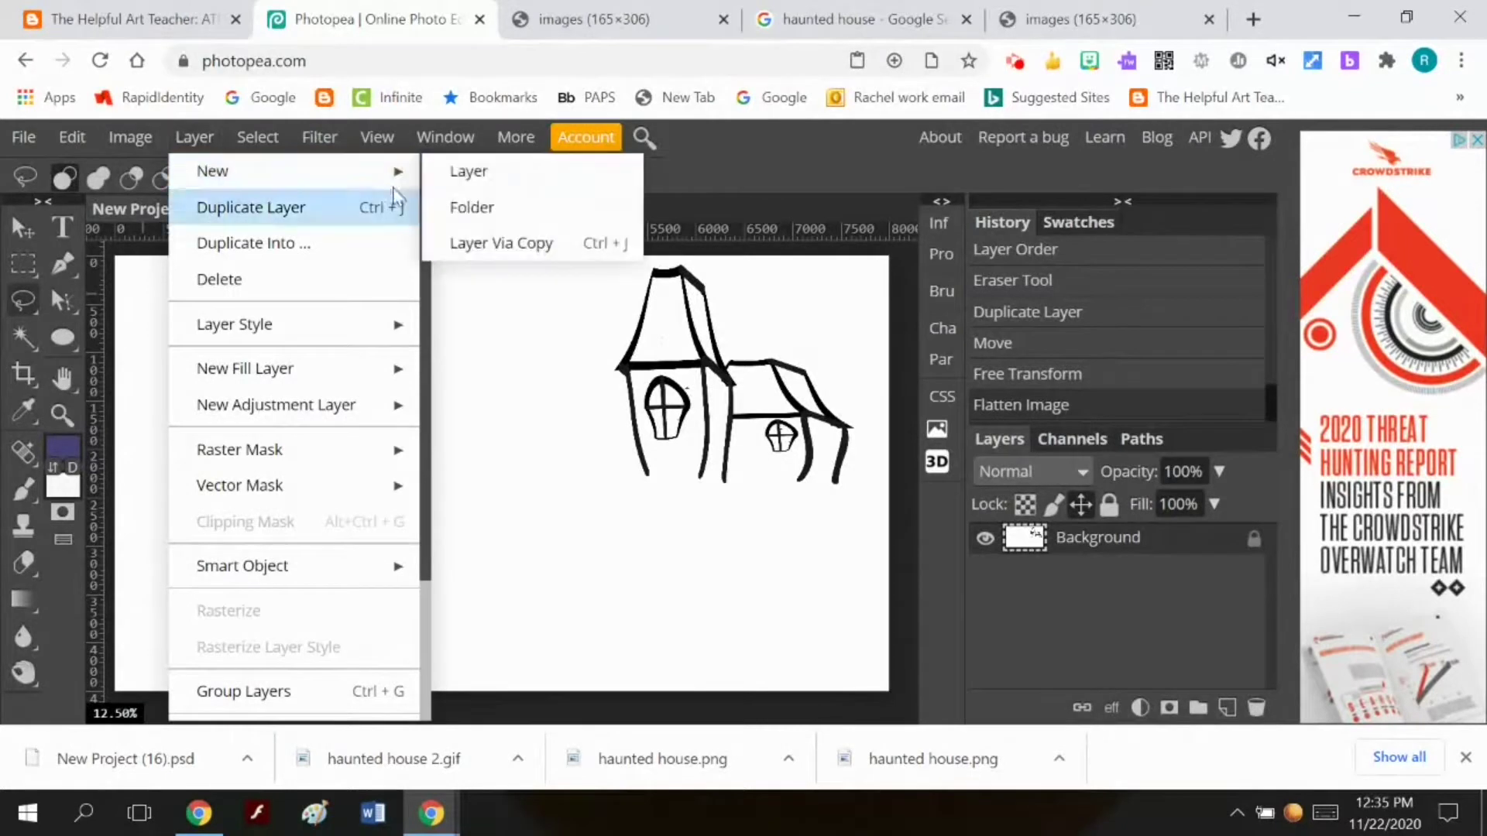
pyautogui.click(467, 170)
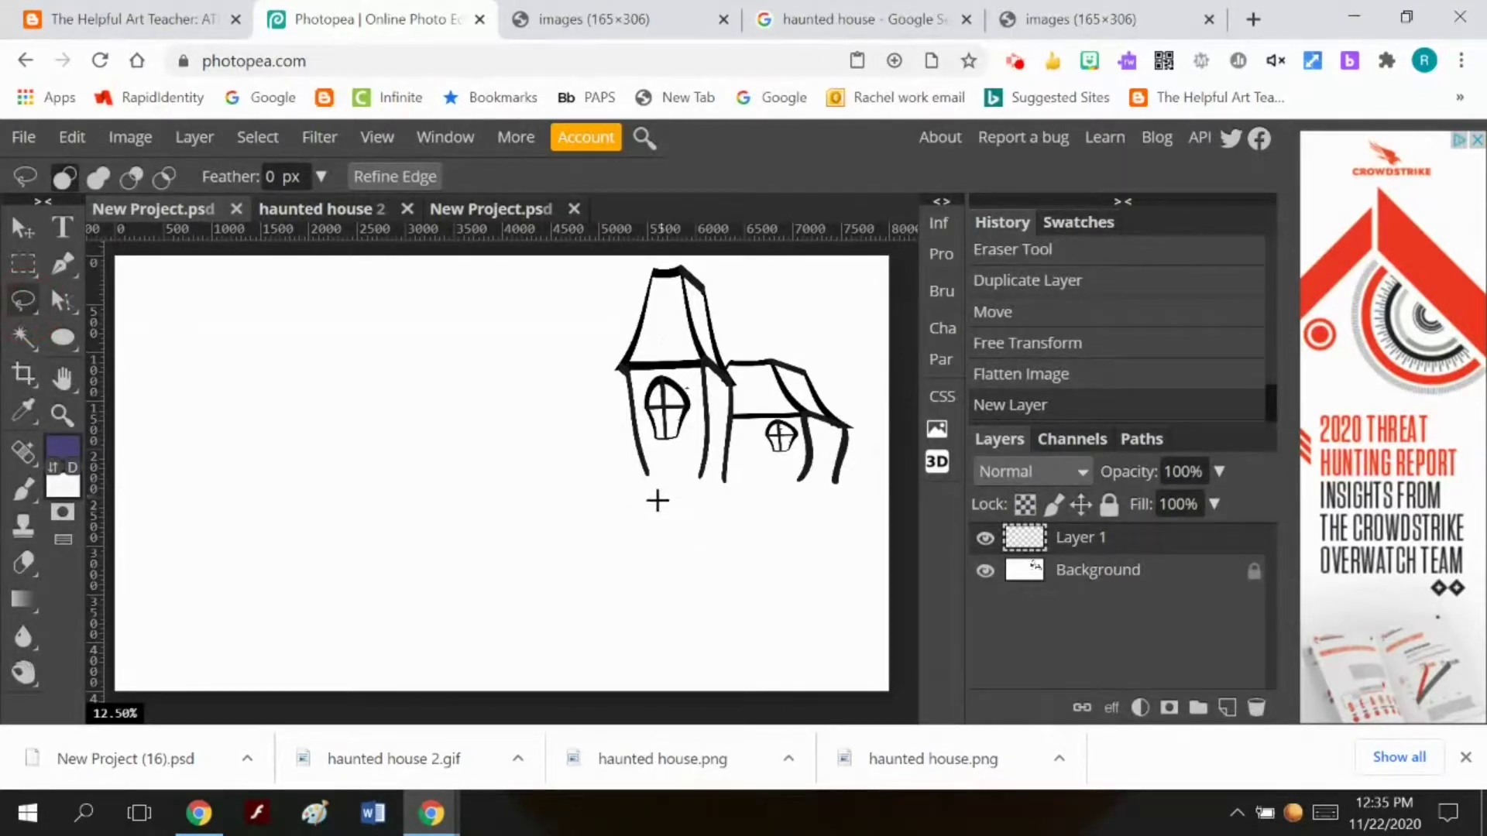
pyautogui.moveTo(635, 513)
pyautogui.mouseDown()
pyautogui.moveTo(658, 479)
pyautogui.moveTo(657, 503)
pyautogui.moveTo(686, 488)
pyautogui.moveTo(704, 512)
pyautogui.moveTo(756, 476)
pyautogui.moveTo(806, 506)
pyautogui.moveTo(822, 481)
pyautogui.moveTo(854, 539)
pyautogui.moveTo(682, 567)
pyautogui.moveTo(648, 553)
pyautogui.moveTo(639, 499)
pyautogui.mouseUp()
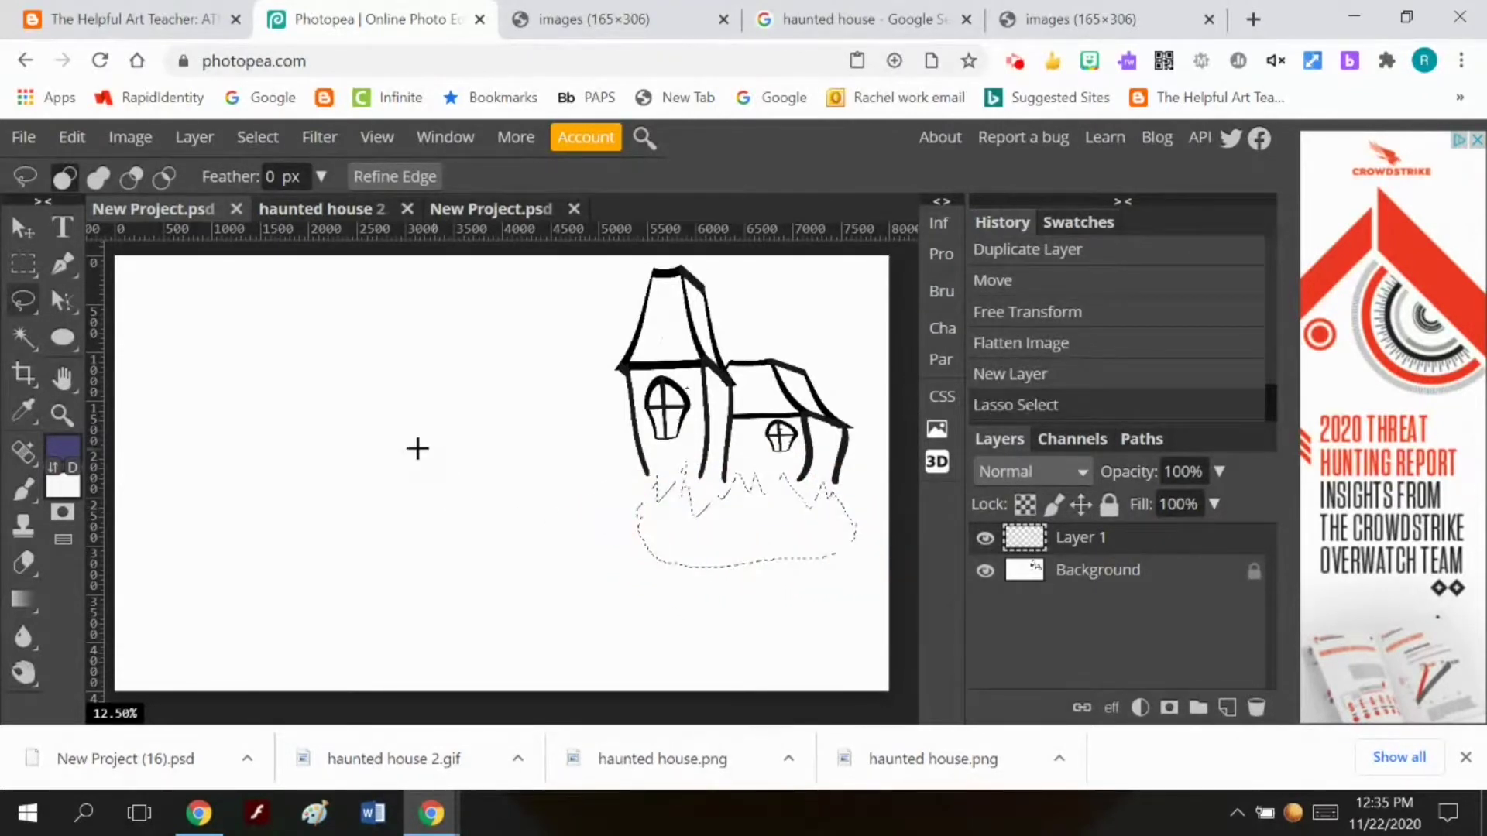
# Fill the grass-shaped selection with black in Normal mode at 100% opacity
pyautogui.click(74, 137)
pyautogui.click(119, 517)
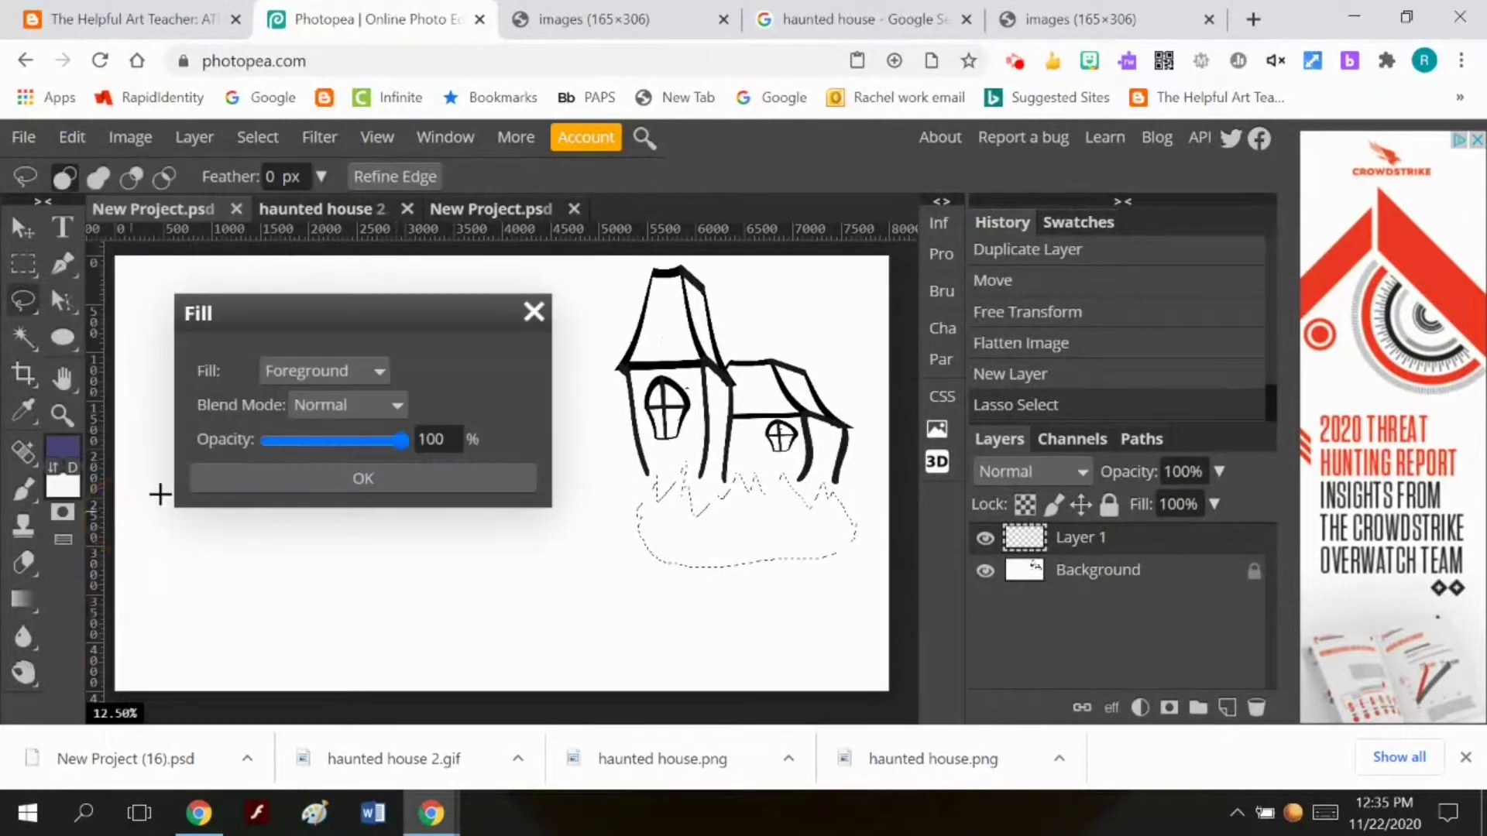
pyautogui.click(309, 373)
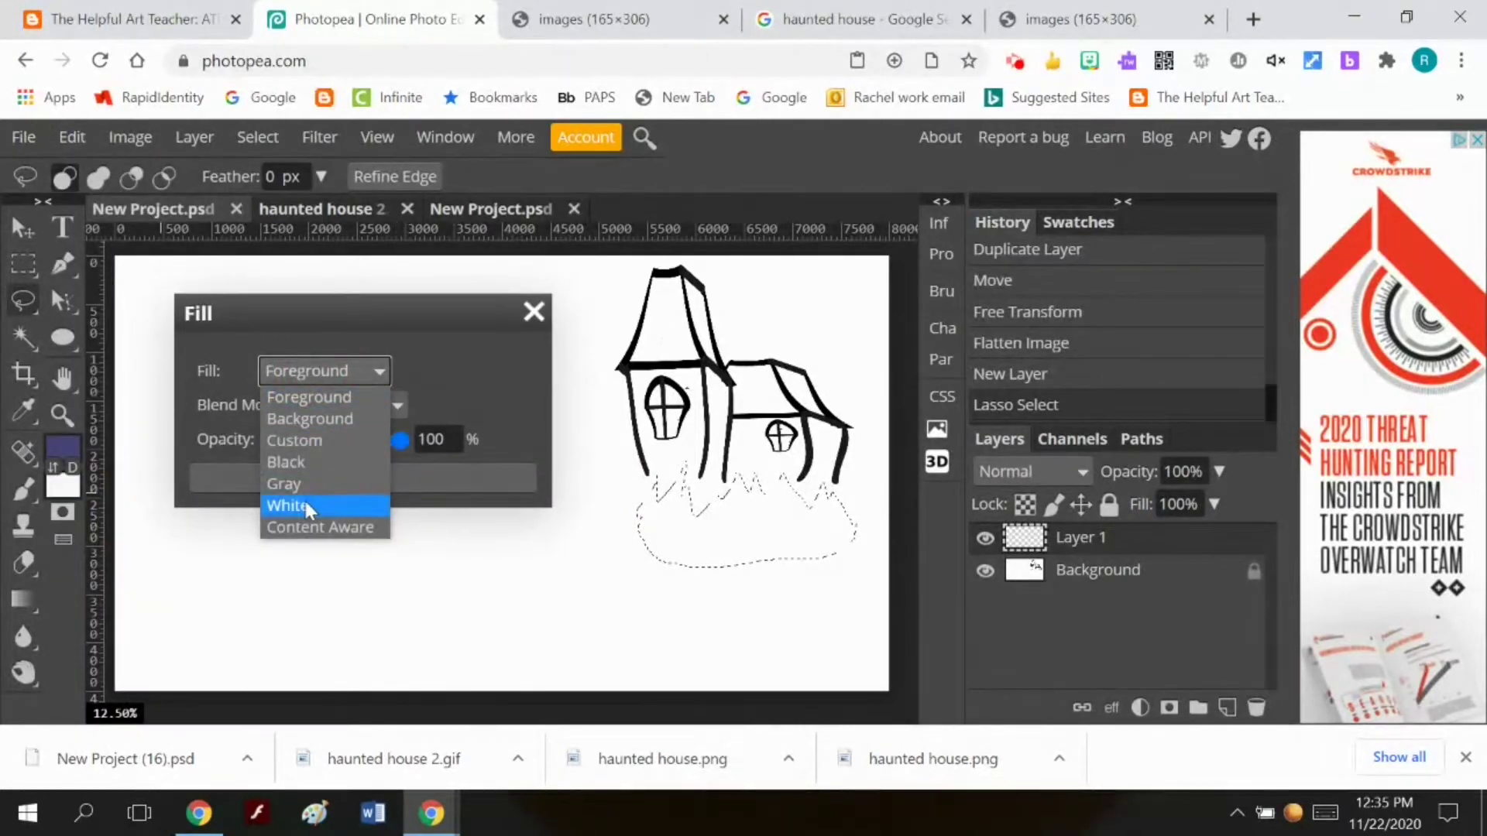
pyautogui.click(332, 463)
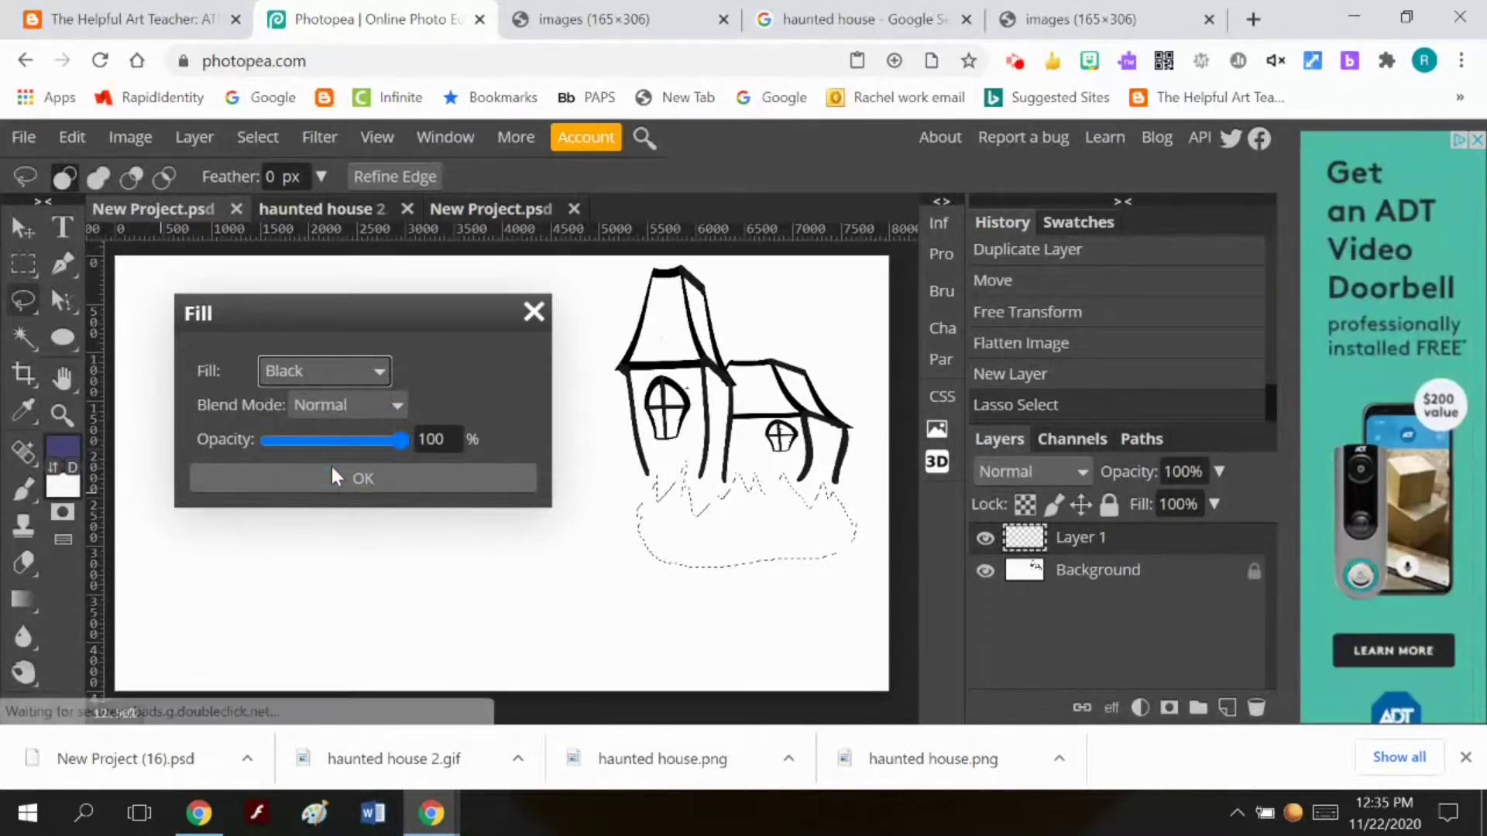
pyautogui.click(355, 482)
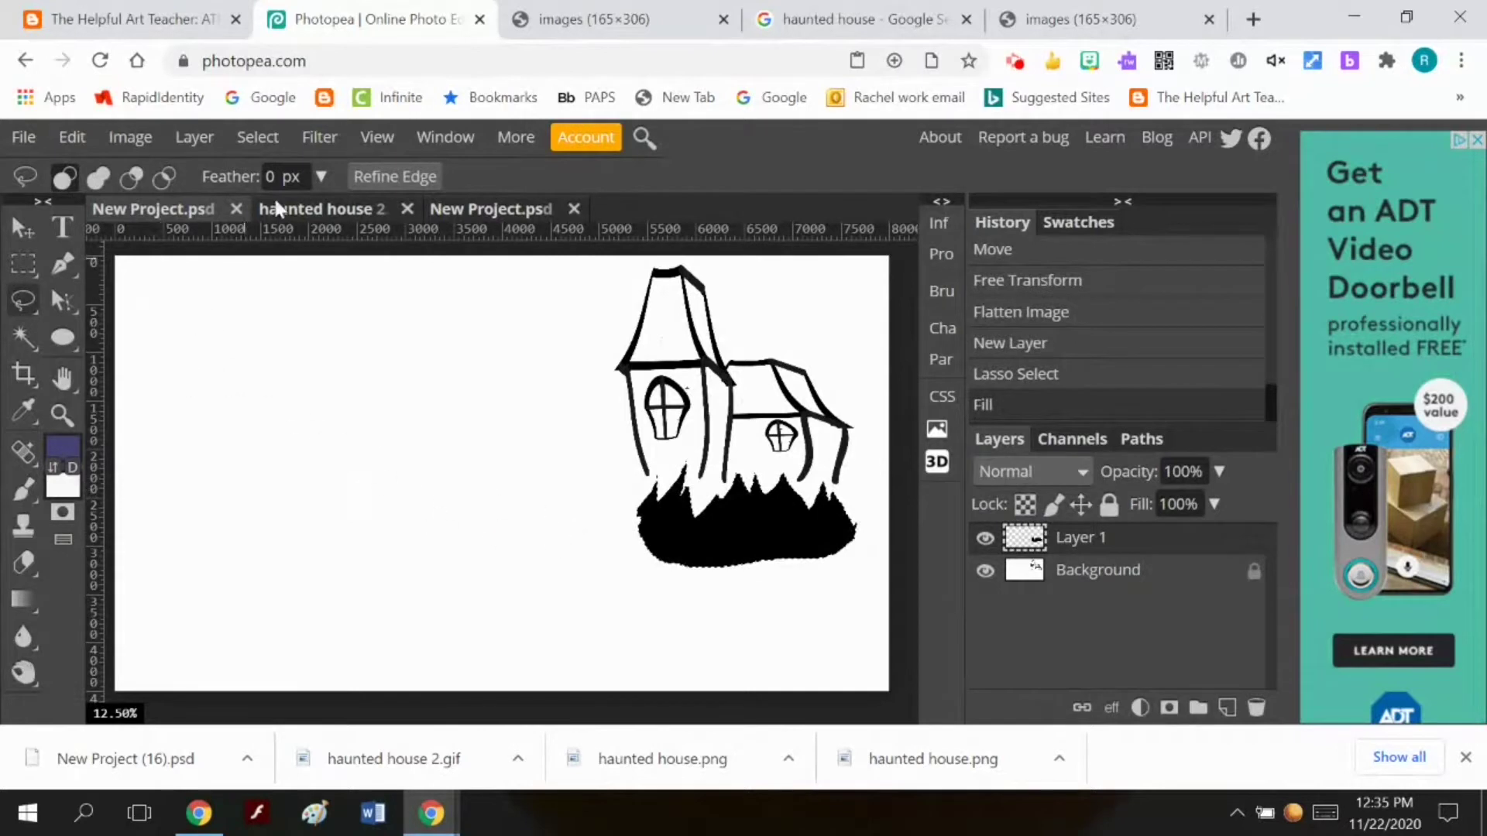
# Warp the black grass by pulling its two upper corners outward and upward, and move it up slightly against the house
pyautogui.click(78, 136)
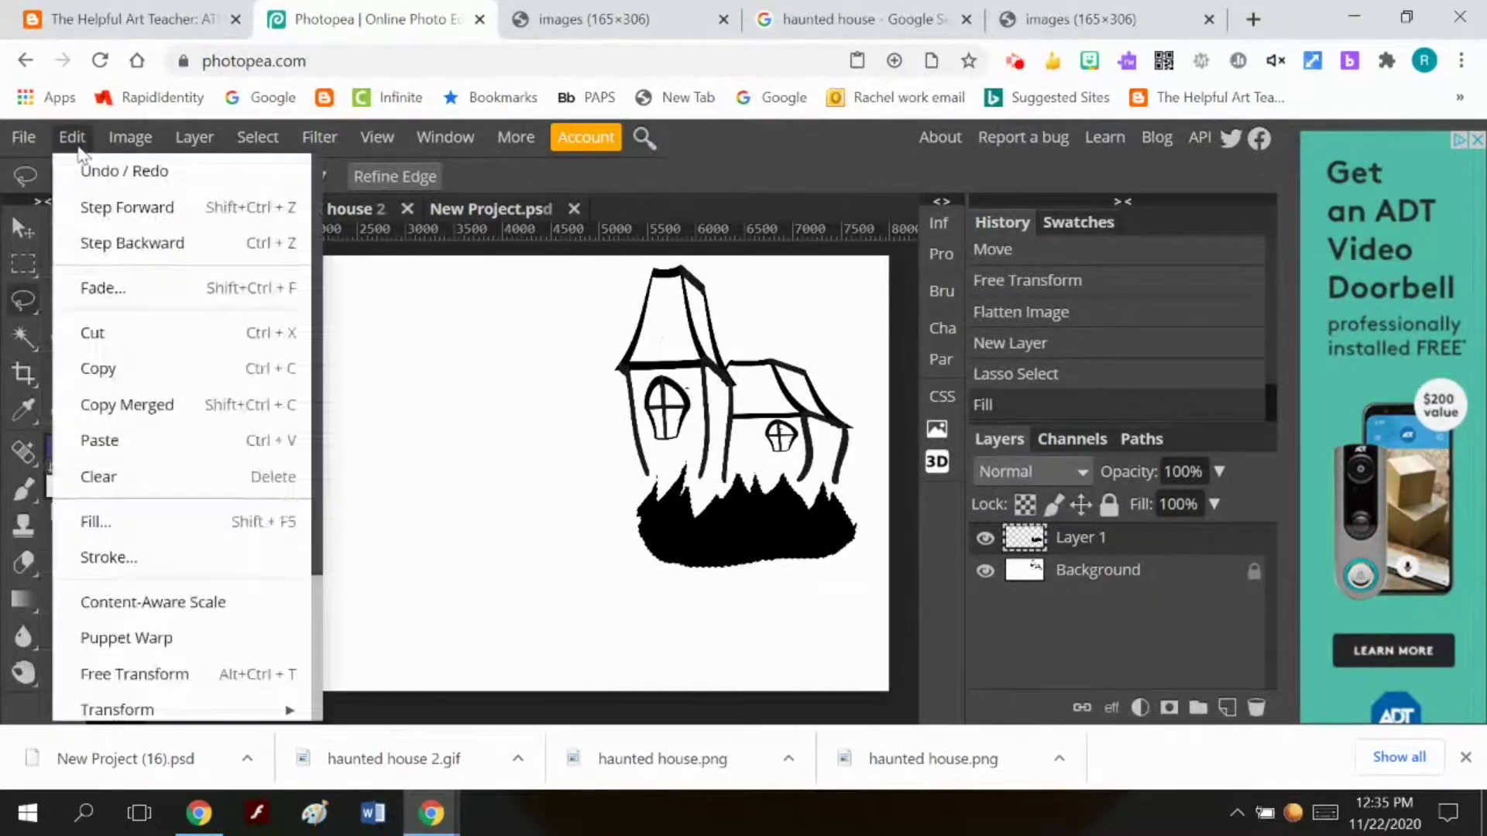
pyautogui.moveTo(136, 709)
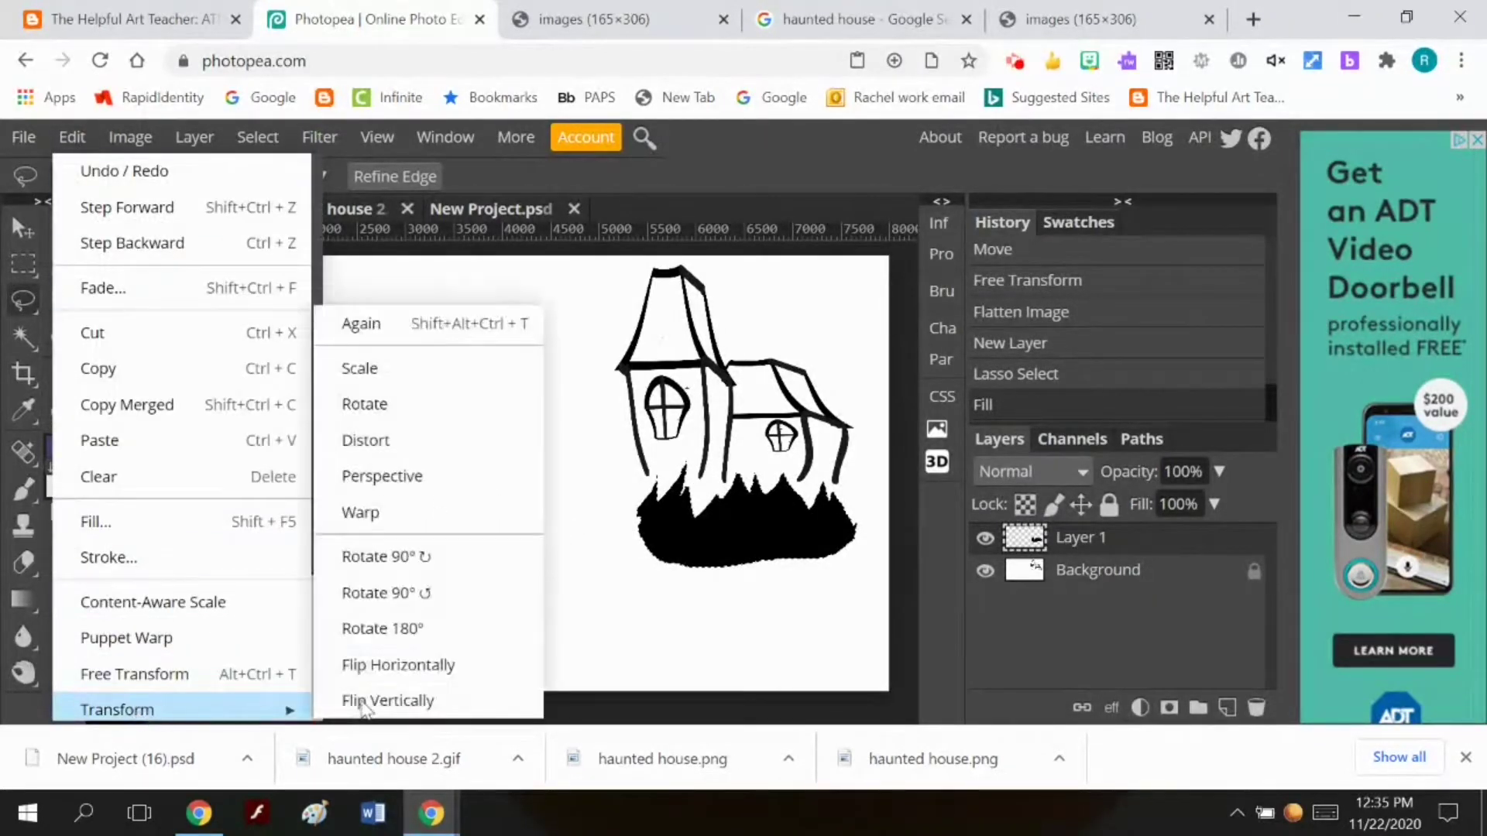
pyautogui.click(423, 512)
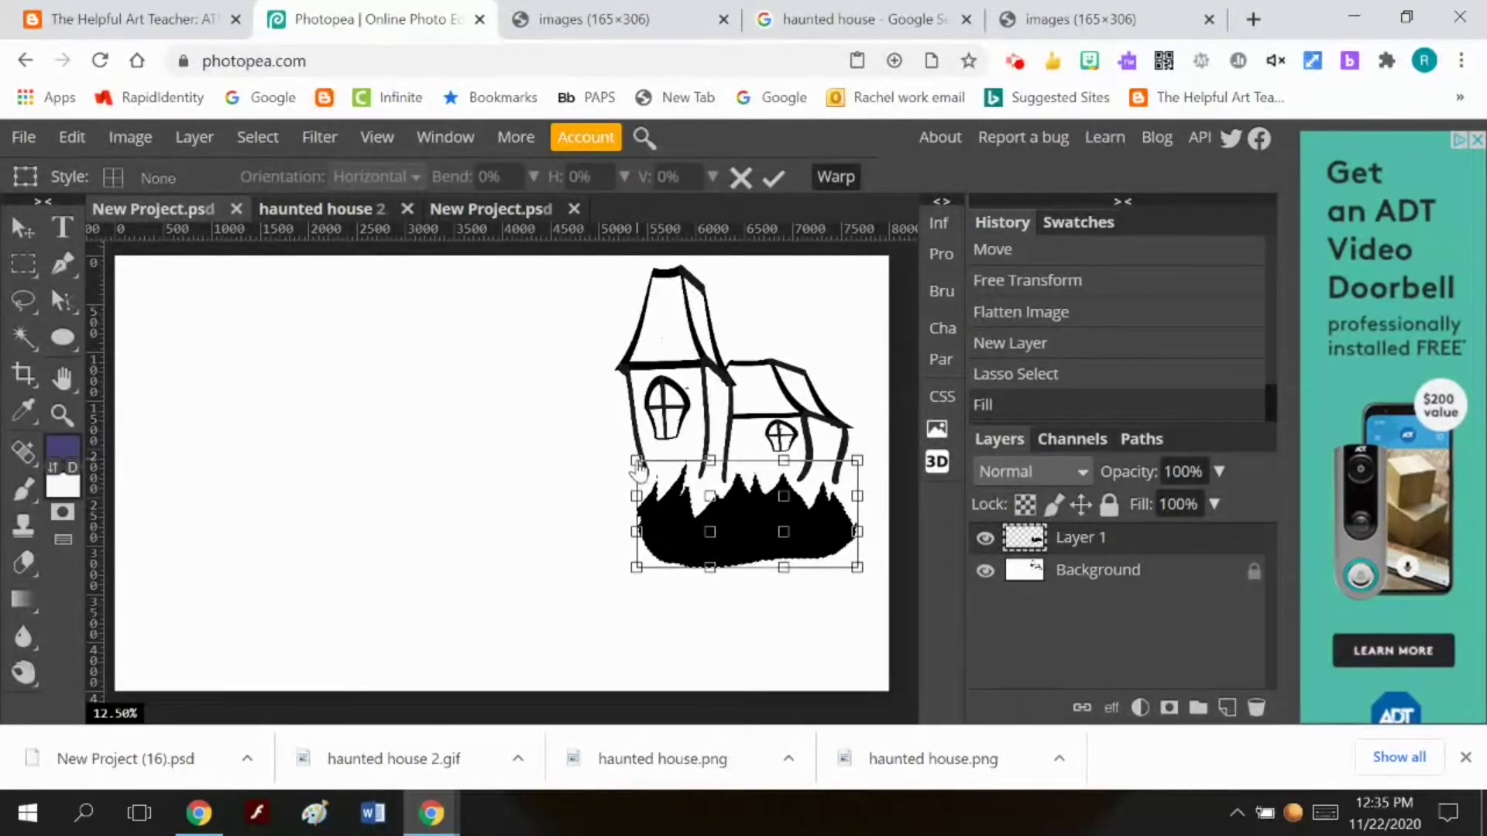
pyautogui.click(637, 462)
pyautogui.moveTo(598, 443); pyautogui.dragTo(517, 382)
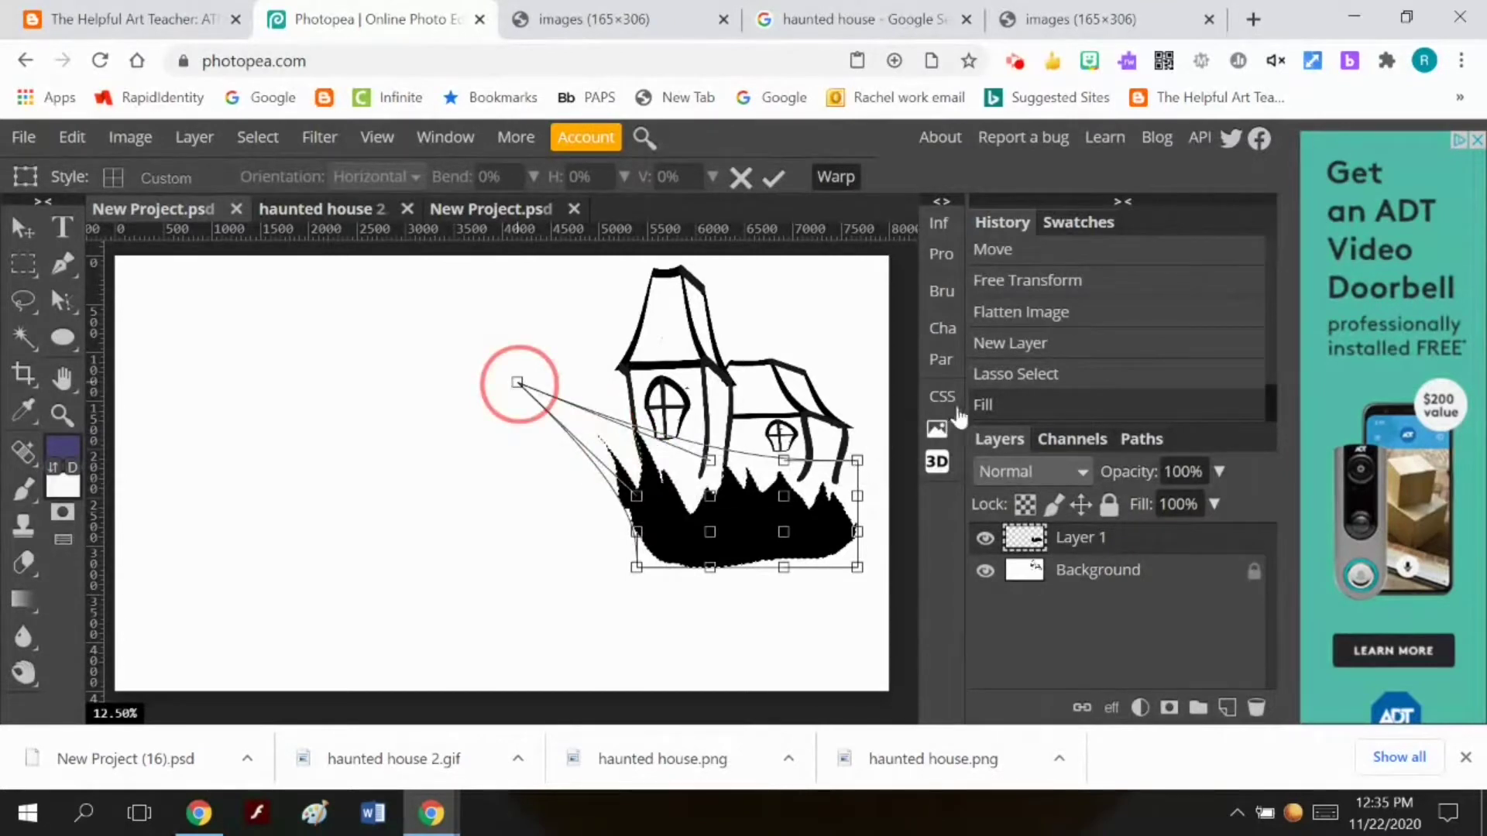
pyautogui.moveTo(517, 382); pyautogui.dragTo(511, 381)
pyautogui.moveTo(857, 460); pyautogui.dragTo(895, 420)
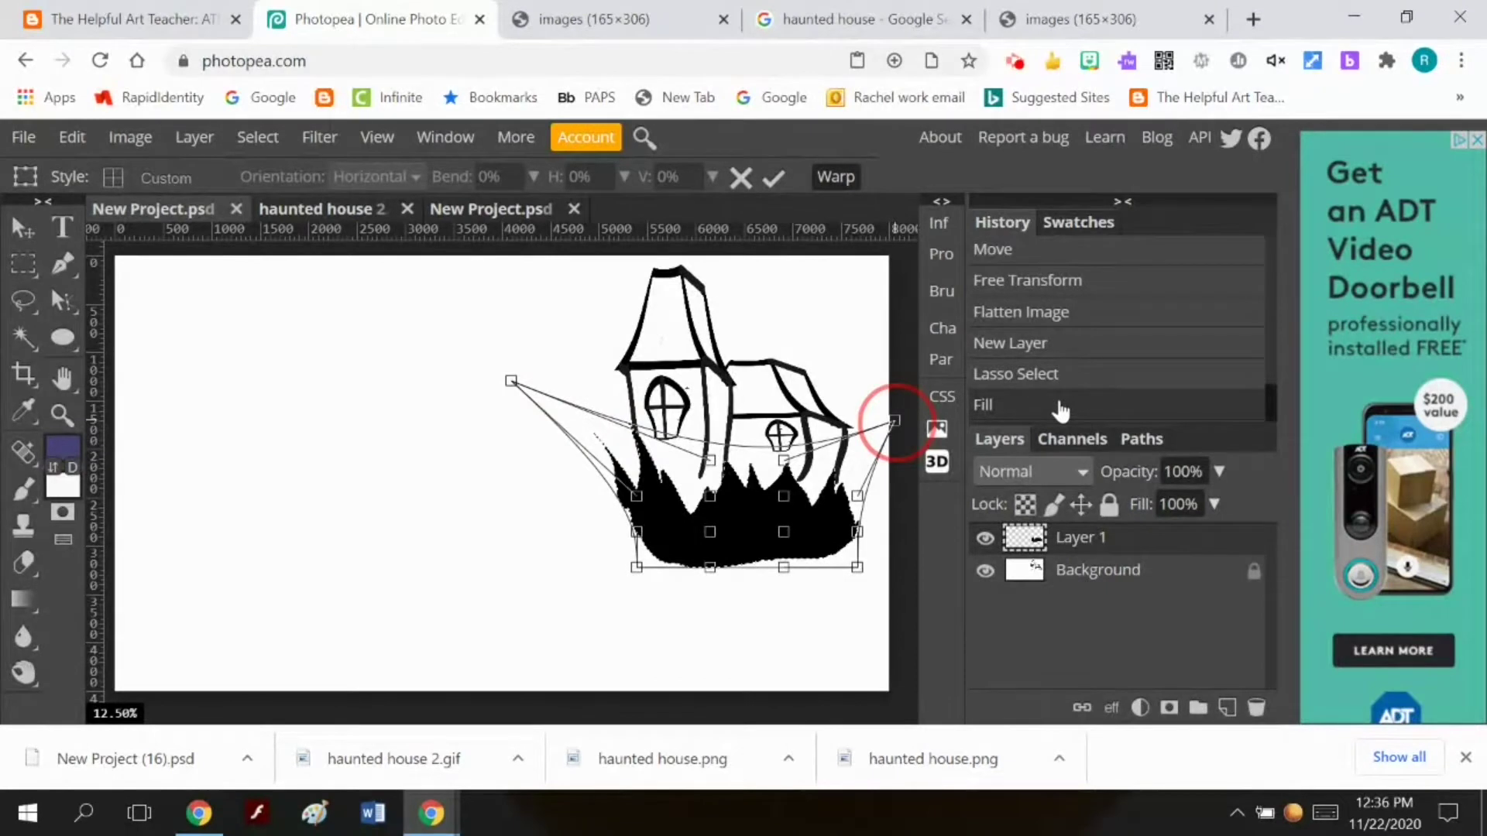
pyautogui.moveTo(1061, 410); pyautogui.dragTo(1047, 396)
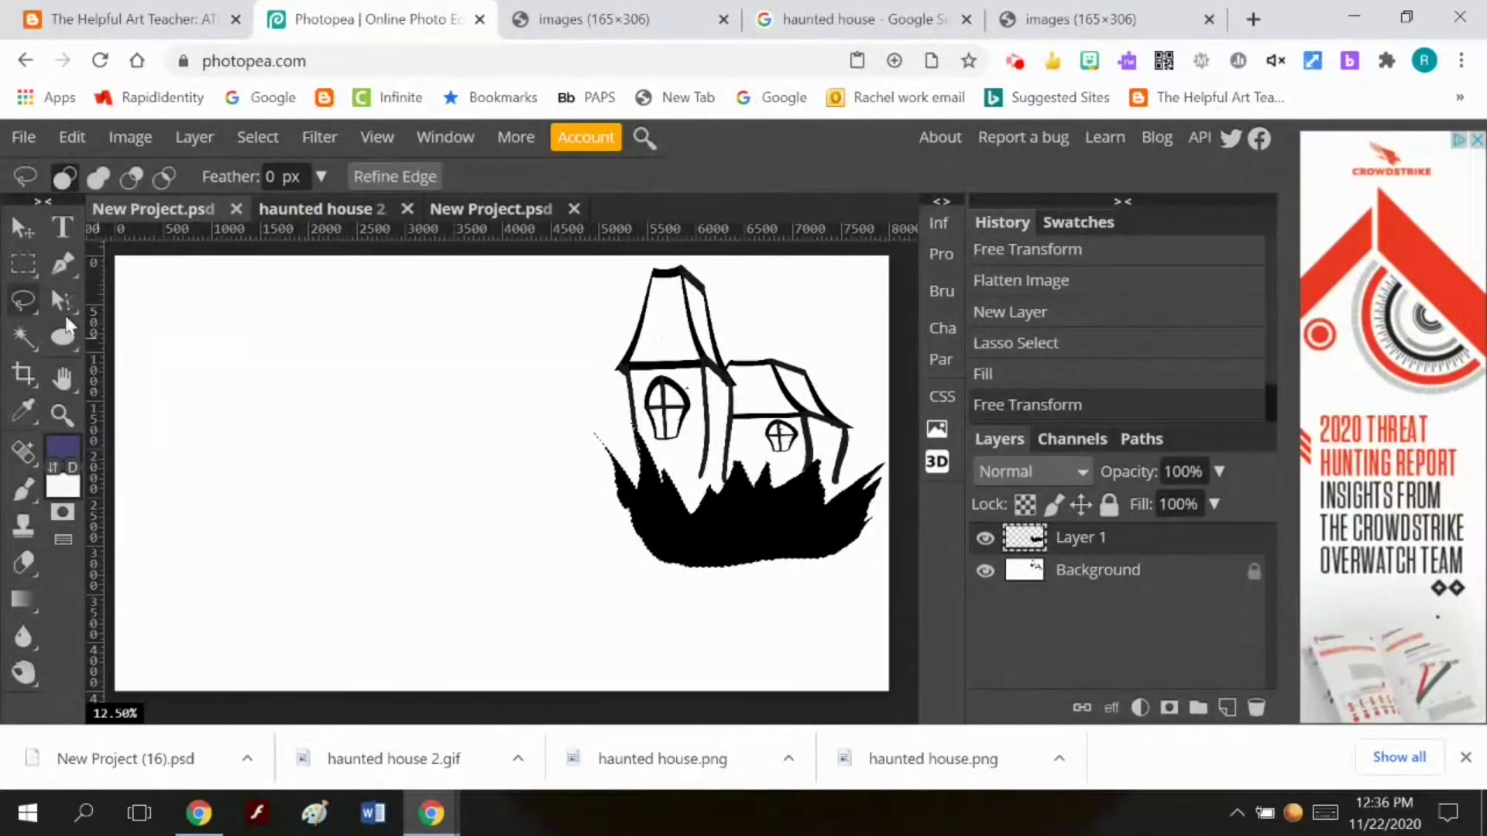
pyautogui.click(23, 227)
pyautogui.moveTo(740, 541); pyautogui.dragTo(731, 526)
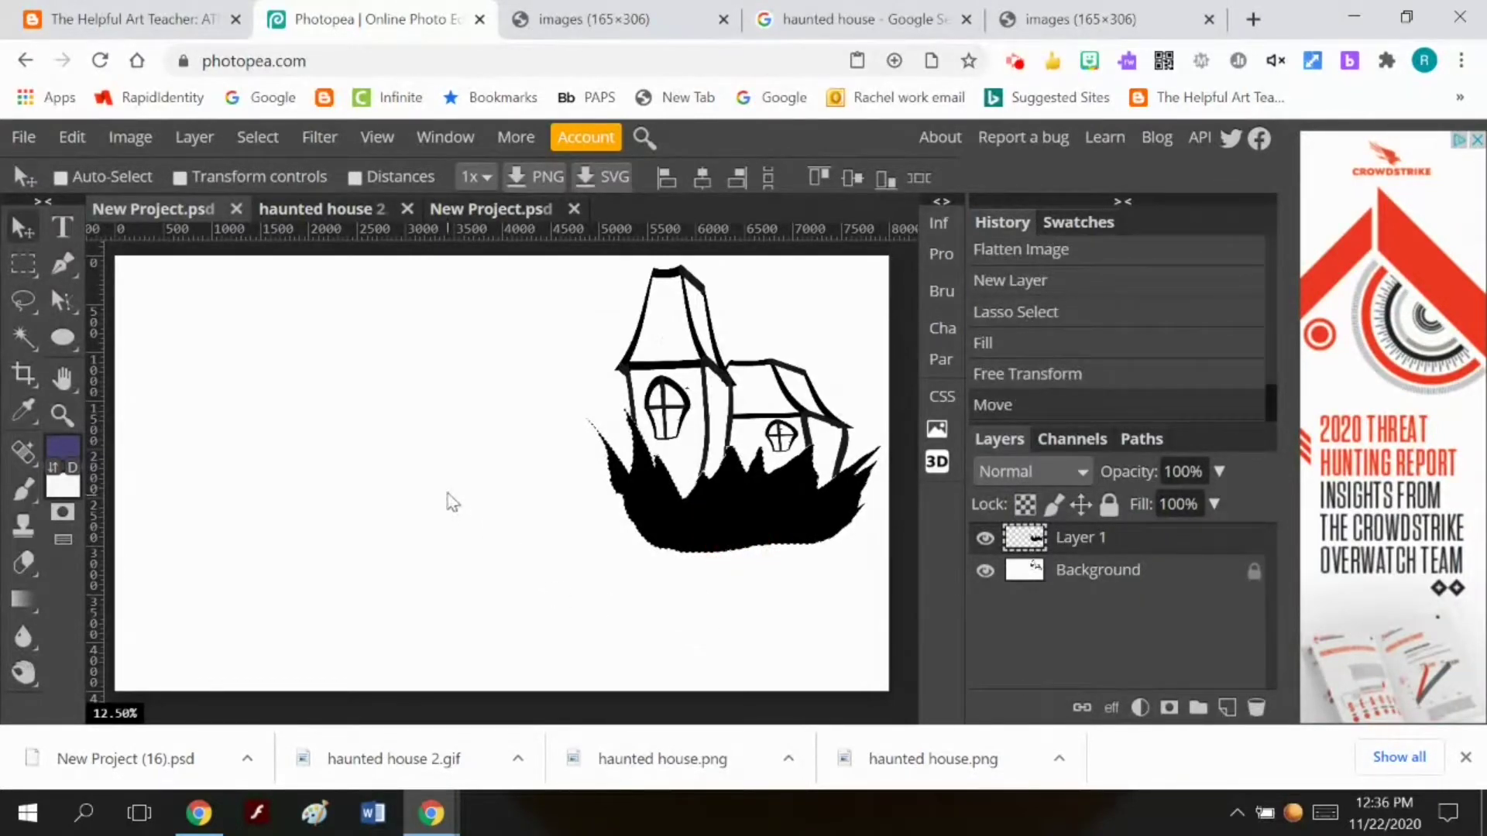
# Scale the grass to about 33% width at full height and place it over the tower's base
pyautogui.click(62, 136)
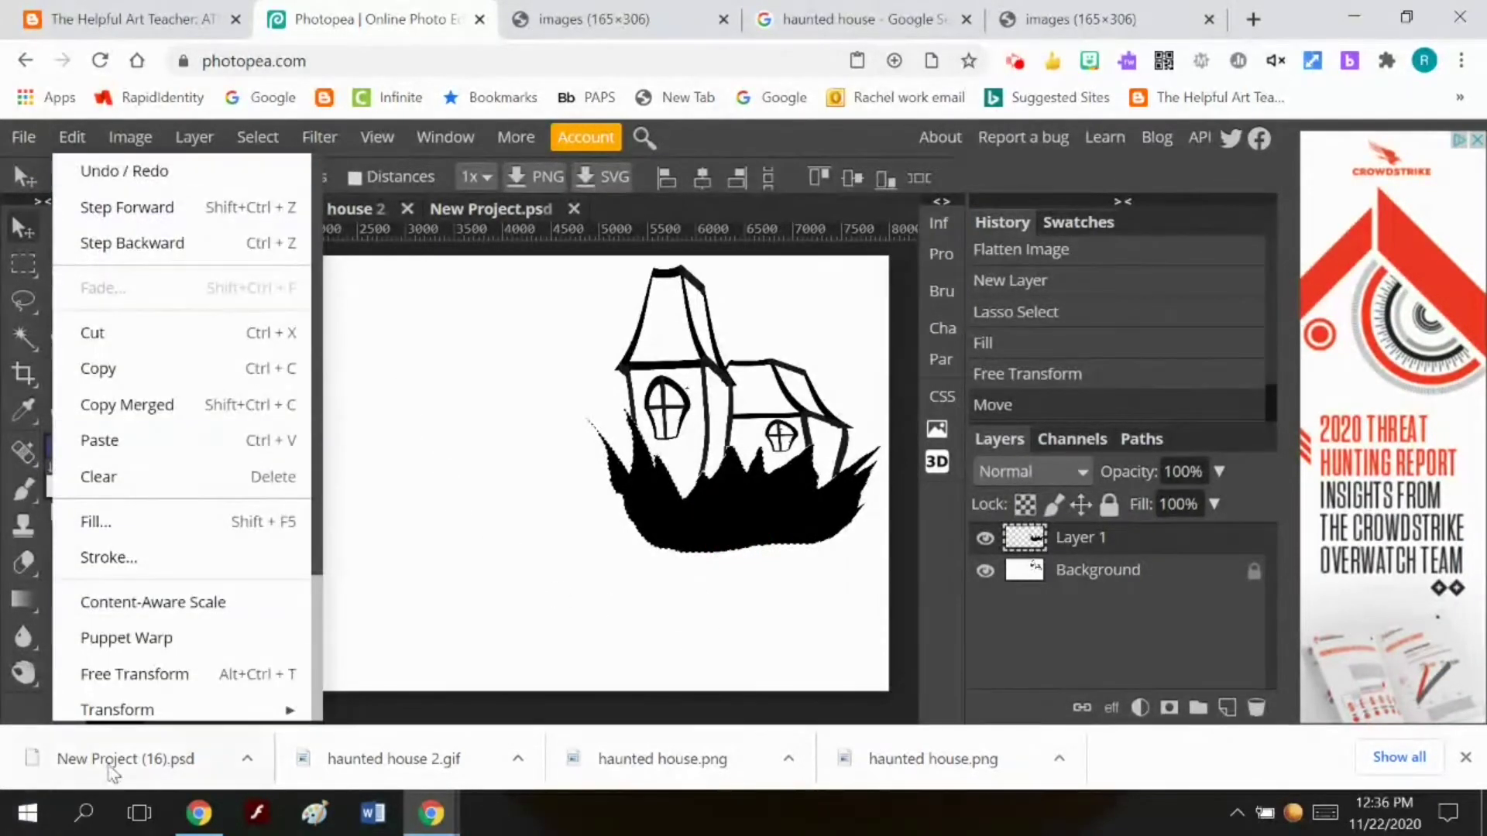
pyautogui.moveTo(156, 711)
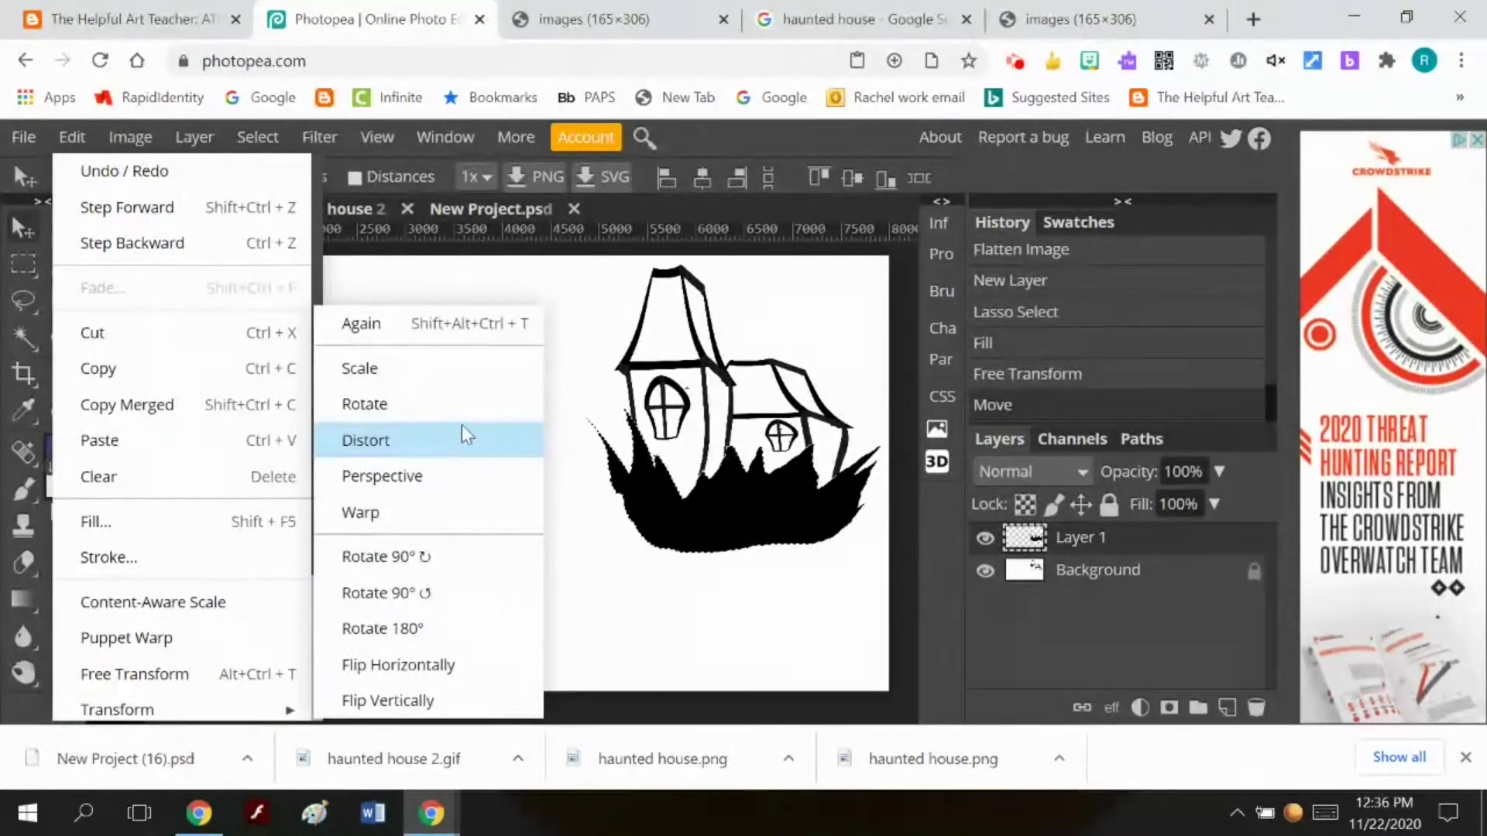
pyautogui.click(458, 370)
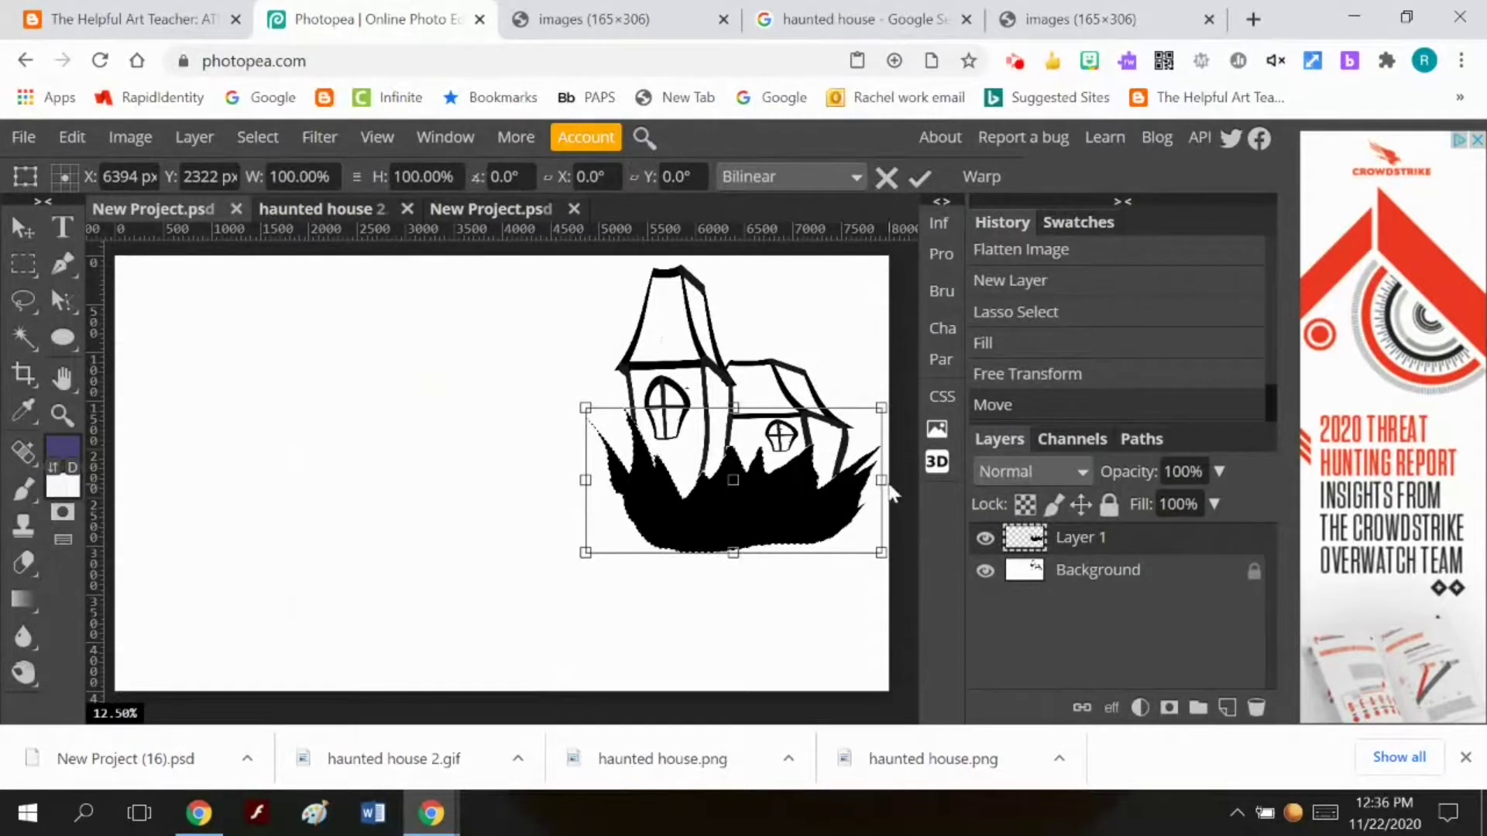
pyautogui.moveTo(883, 481)
pyautogui.mouseDown()
pyautogui.moveTo(685, 469)
pyautogui.moveTo(656, 500)
pyautogui.moveTo(689, 506)
pyautogui.moveTo(704, 482)
pyautogui.mouseUp()
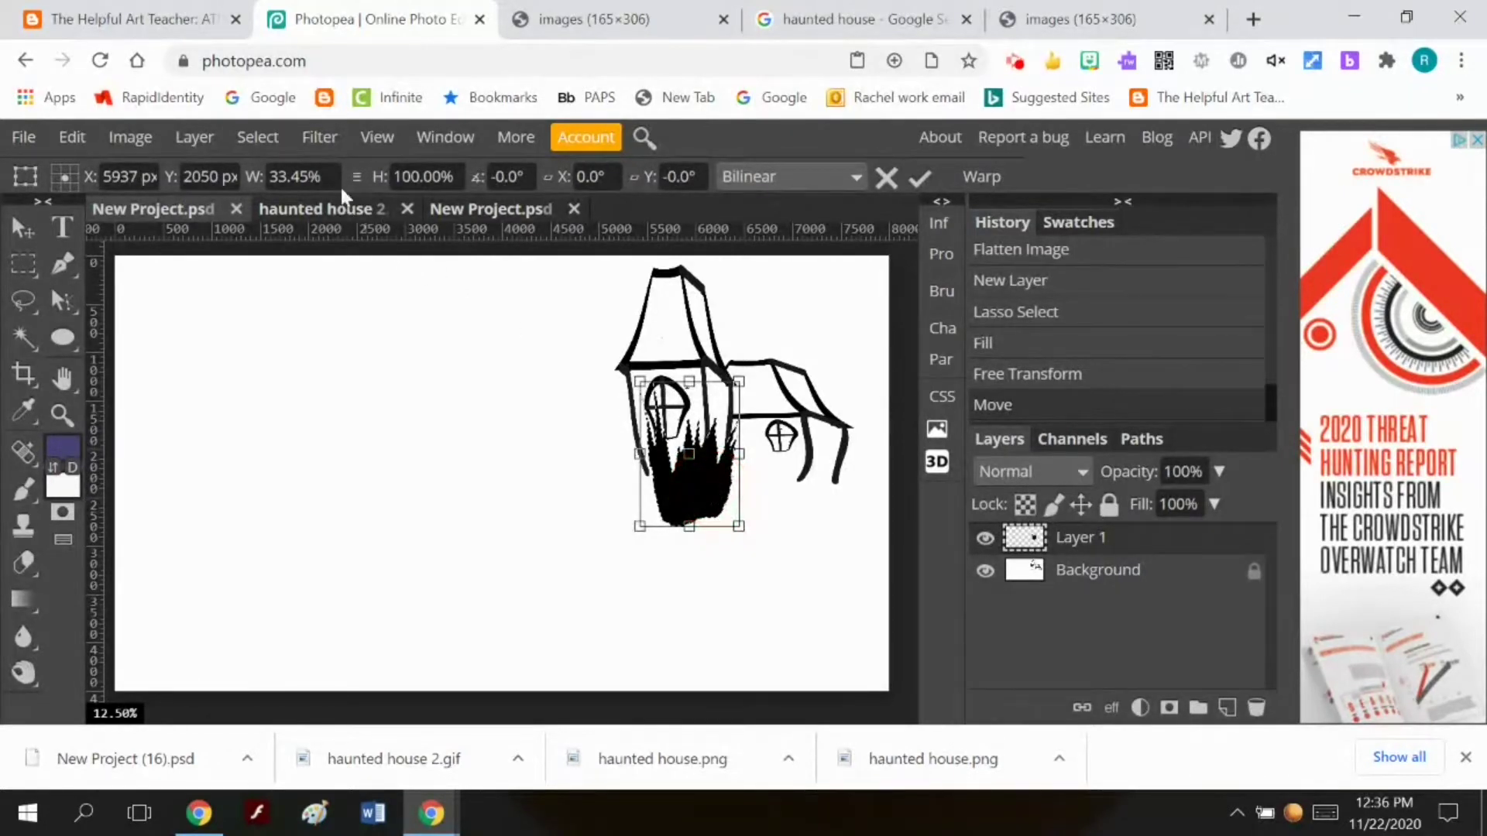
# Warp the narrowed grass so its left blades sweep far out to the left and its right blades stretch up and right
pyautogui.click(72, 137)
pyautogui.moveTo(194, 710)
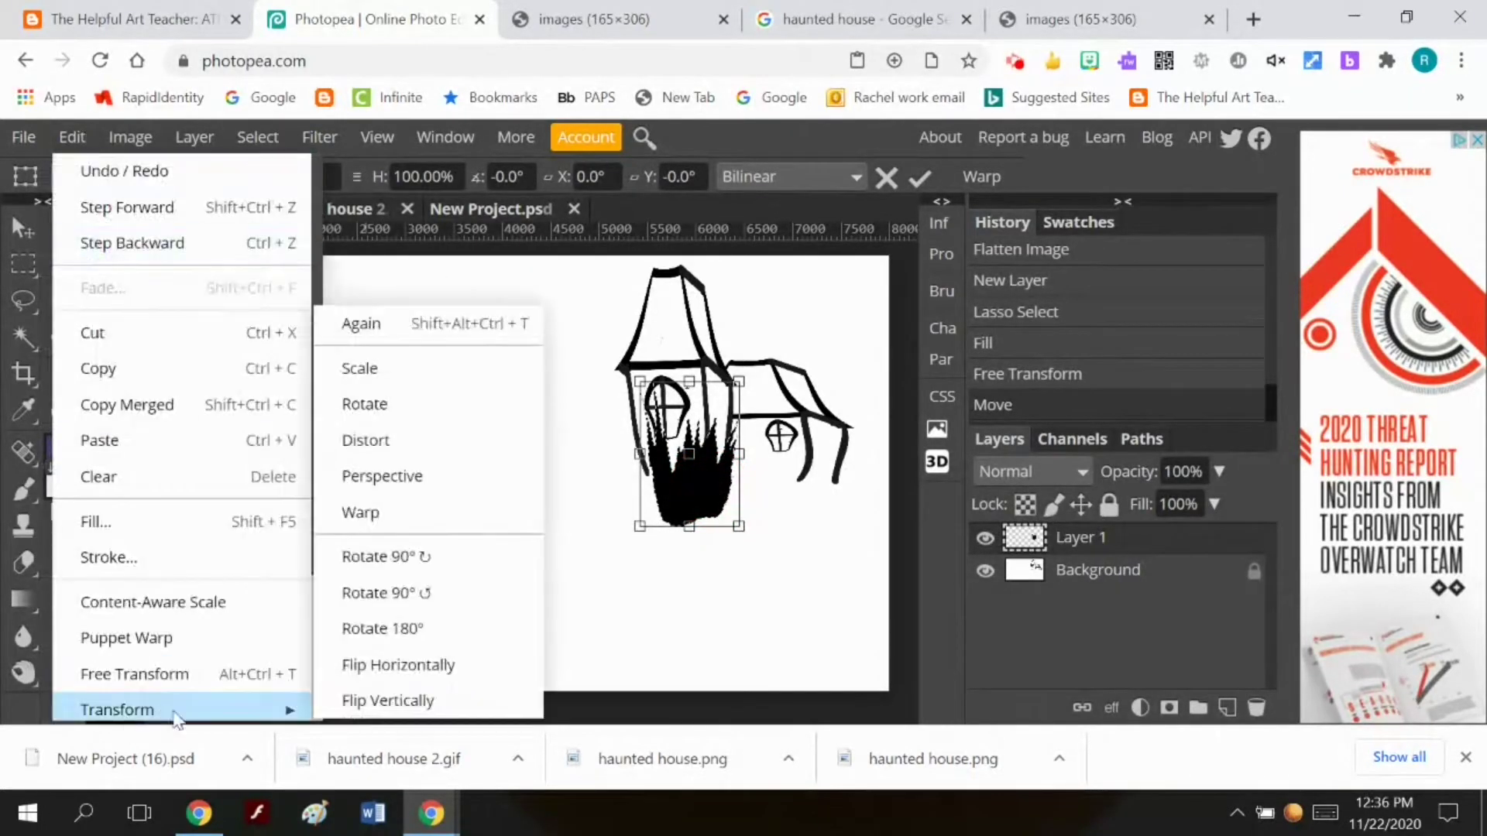
pyautogui.click(454, 524)
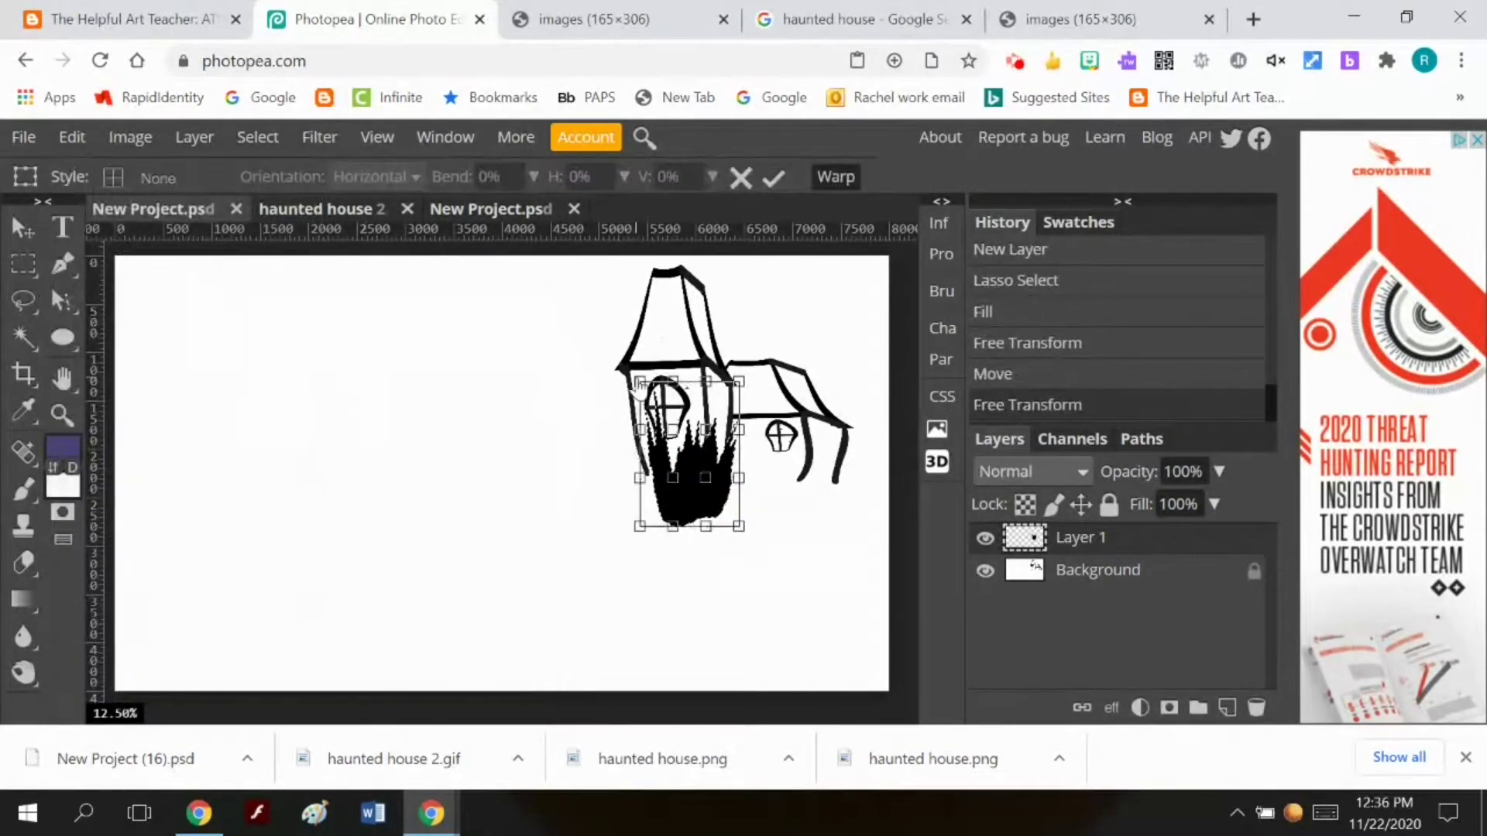
pyautogui.moveTo(640, 382); pyautogui.dragTo(578, 398)
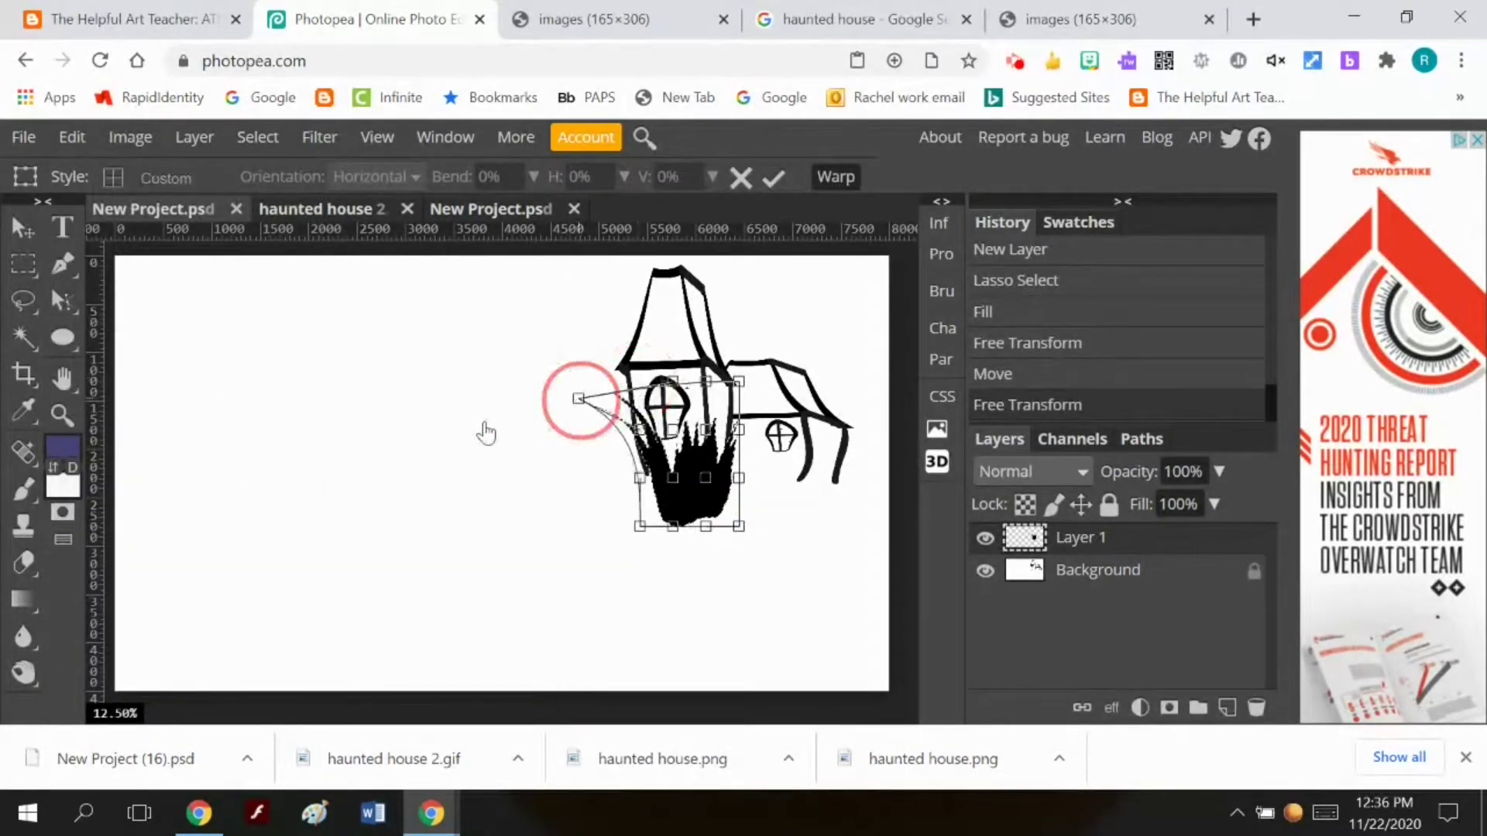
pyautogui.moveTo(486, 434); pyautogui.dragTo(486, 421)
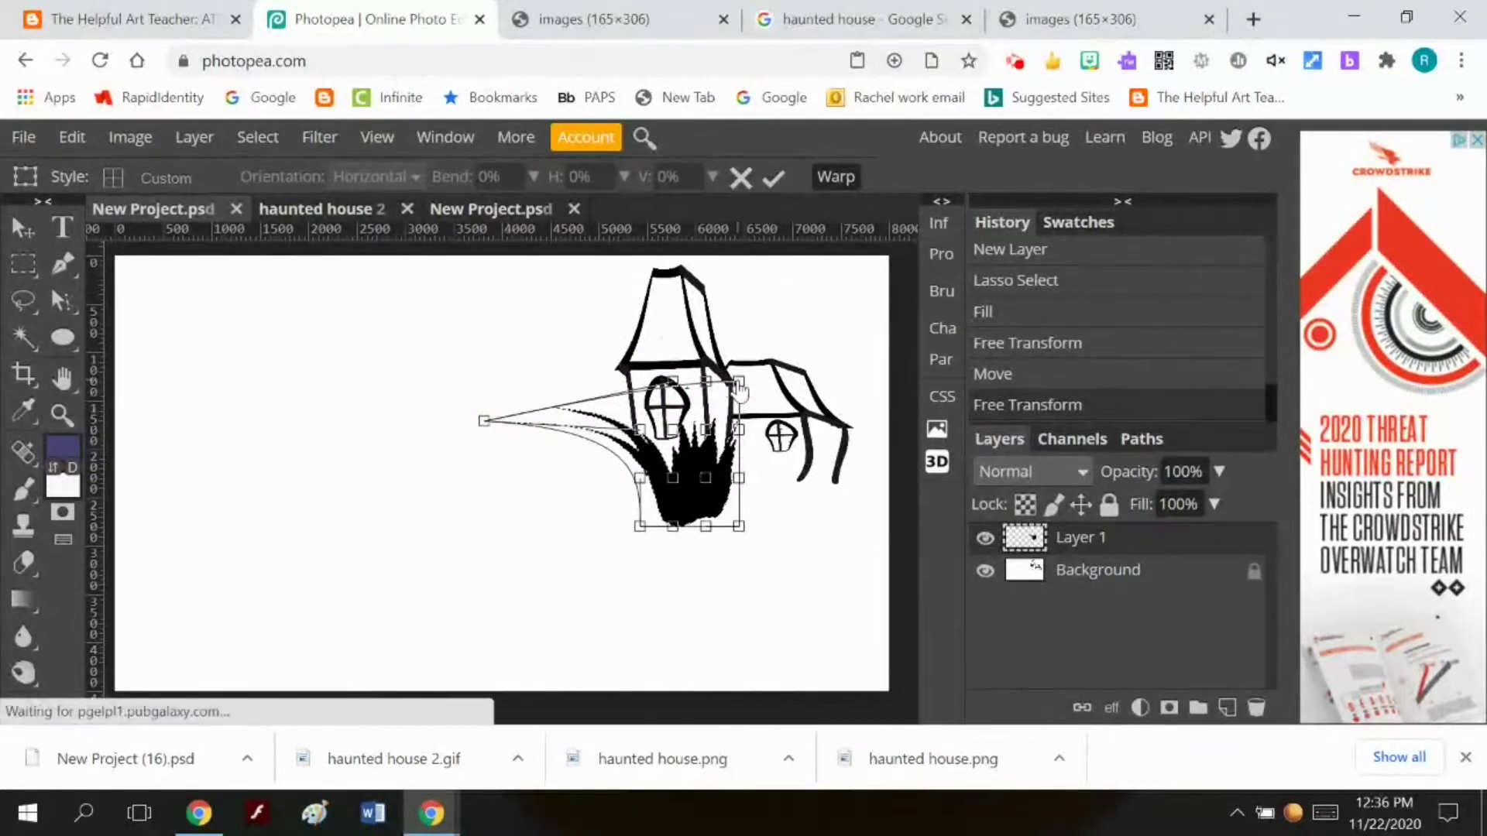
pyautogui.moveTo(740, 381); pyautogui.dragTo(775, 358)
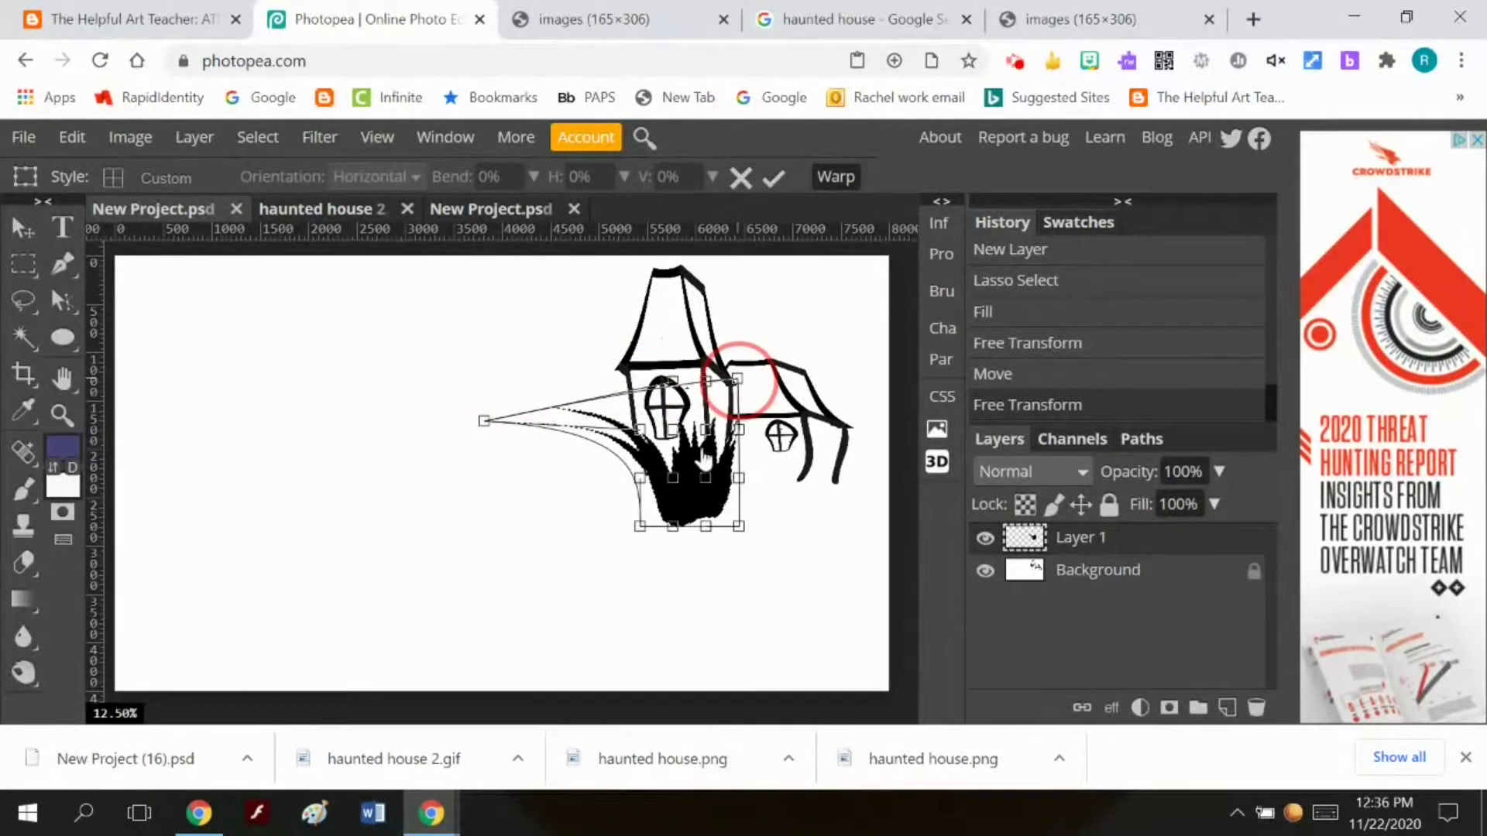
pyautogui.moveTo(737, 378); pyautogui.dragTo(817, 298)
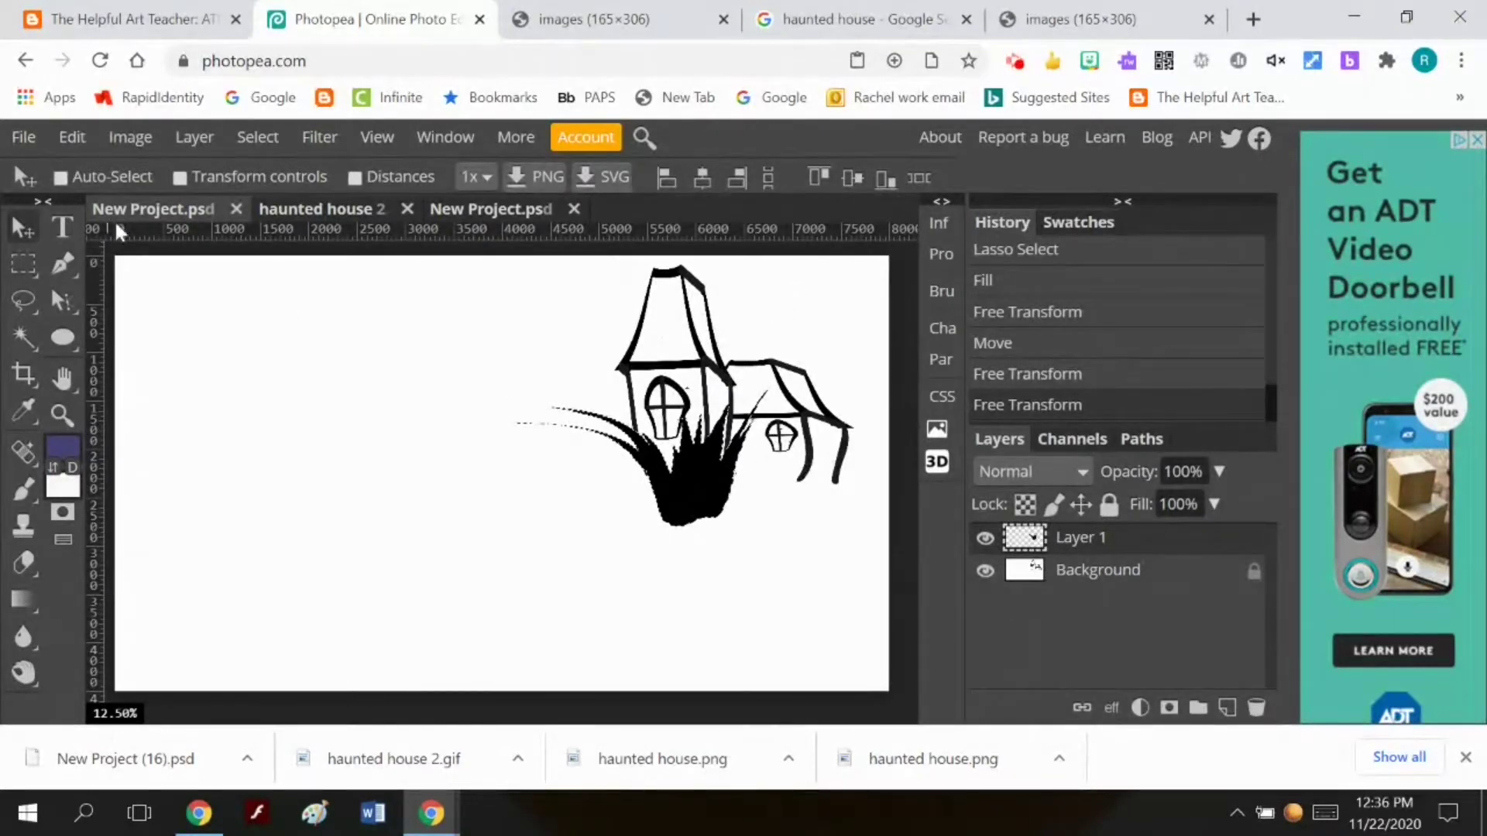
# Scale the warped grass to about 51% width and 71% height, and place it at the tower's lower-left corner
pyautogui.click(87, 142)
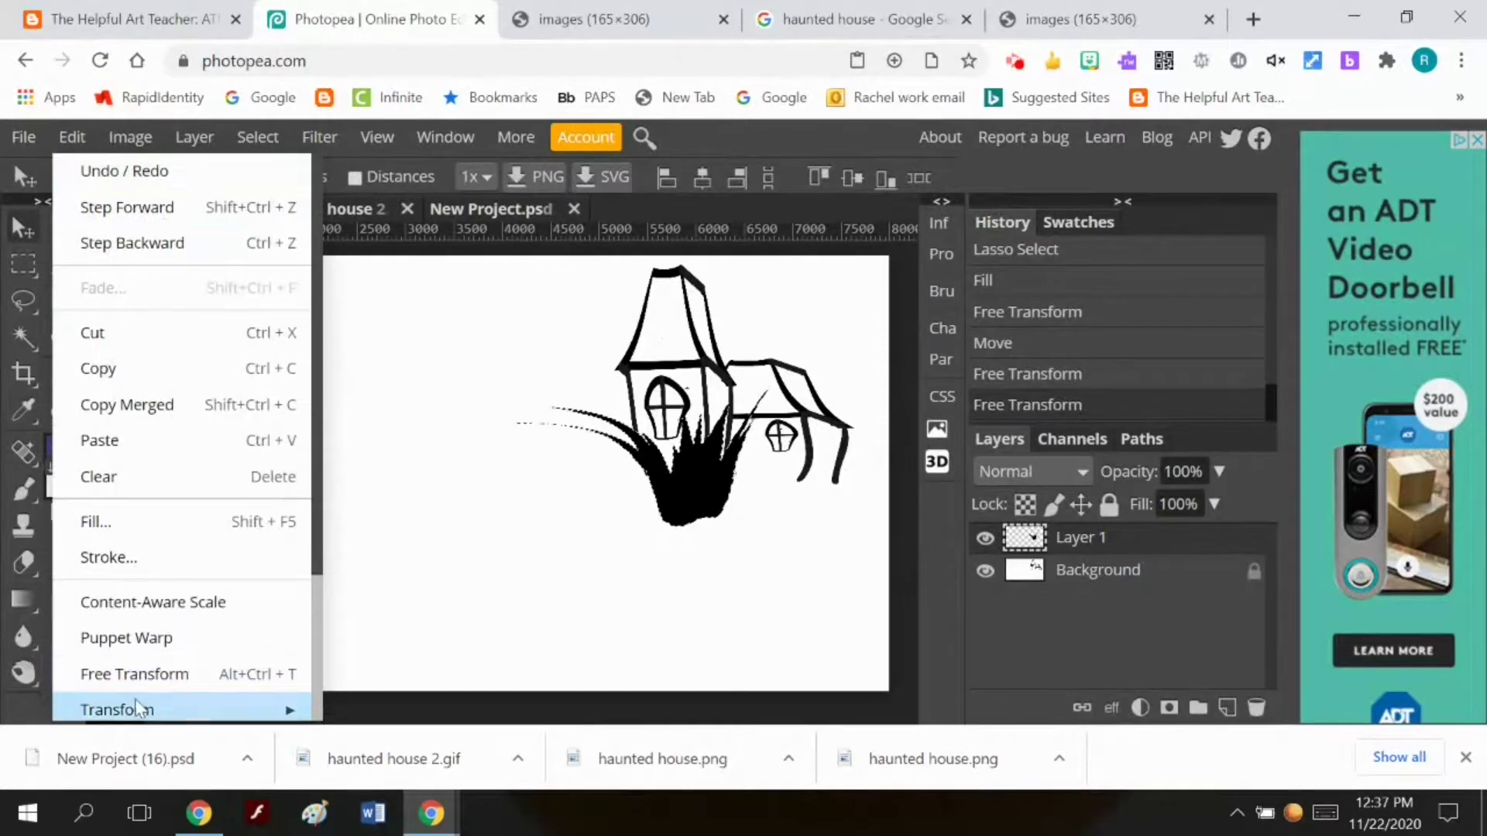
pyautogui.click(288, 706)
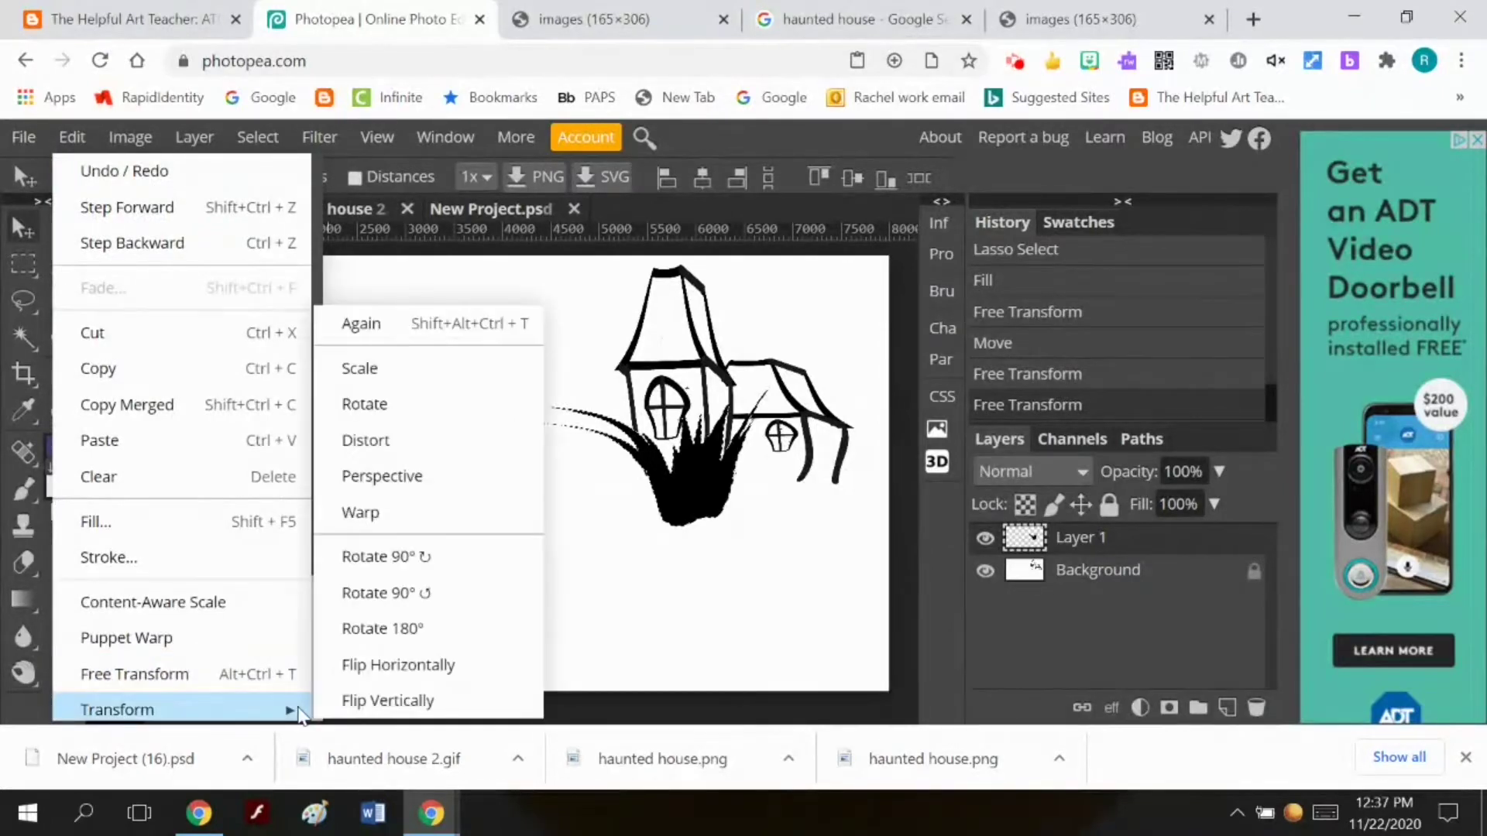
pyautogui.click(414, 385)
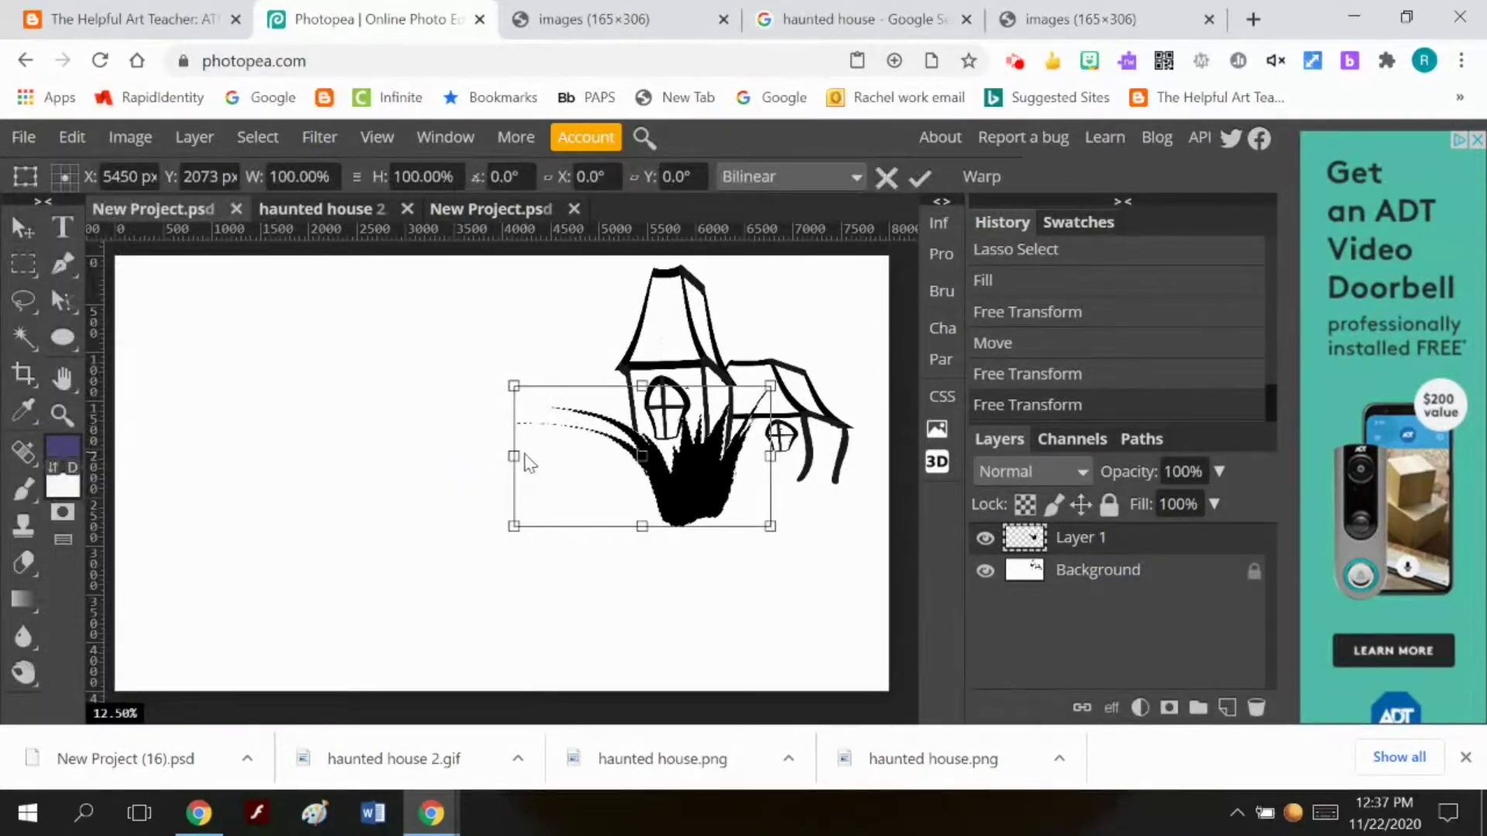
pyautogui.moveTo(513, 455); pyautogui.dragTo(640, 439)
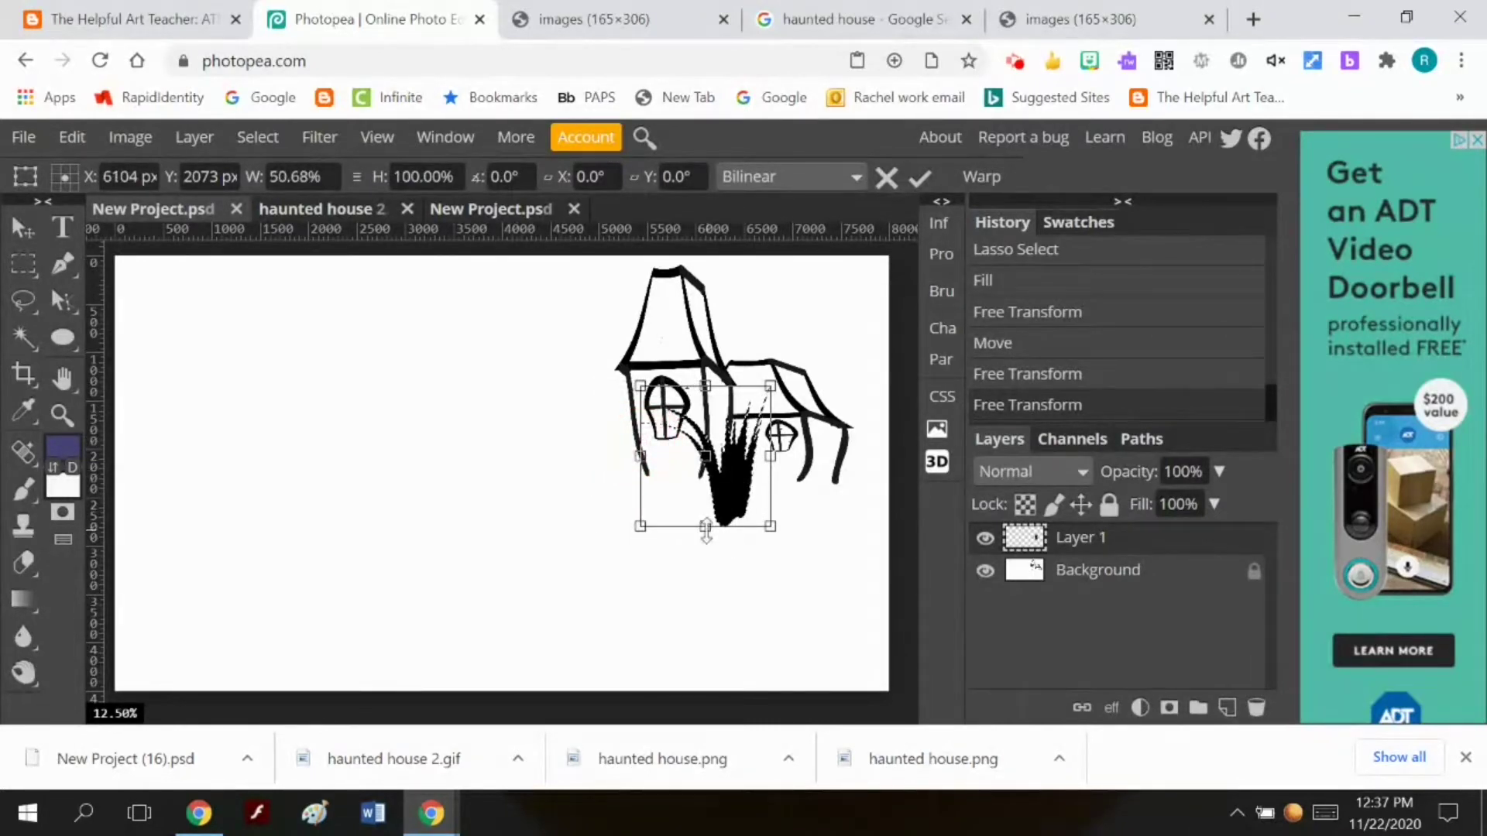
pyautogui.moveTo(706, 529)
pyautogui.mouseDown()
pyautogui.moveTo(723, 486)
pyautogui.moveTo(642, 499)
pyautogui.mouseUp()
pyautogui.click(734, 478)
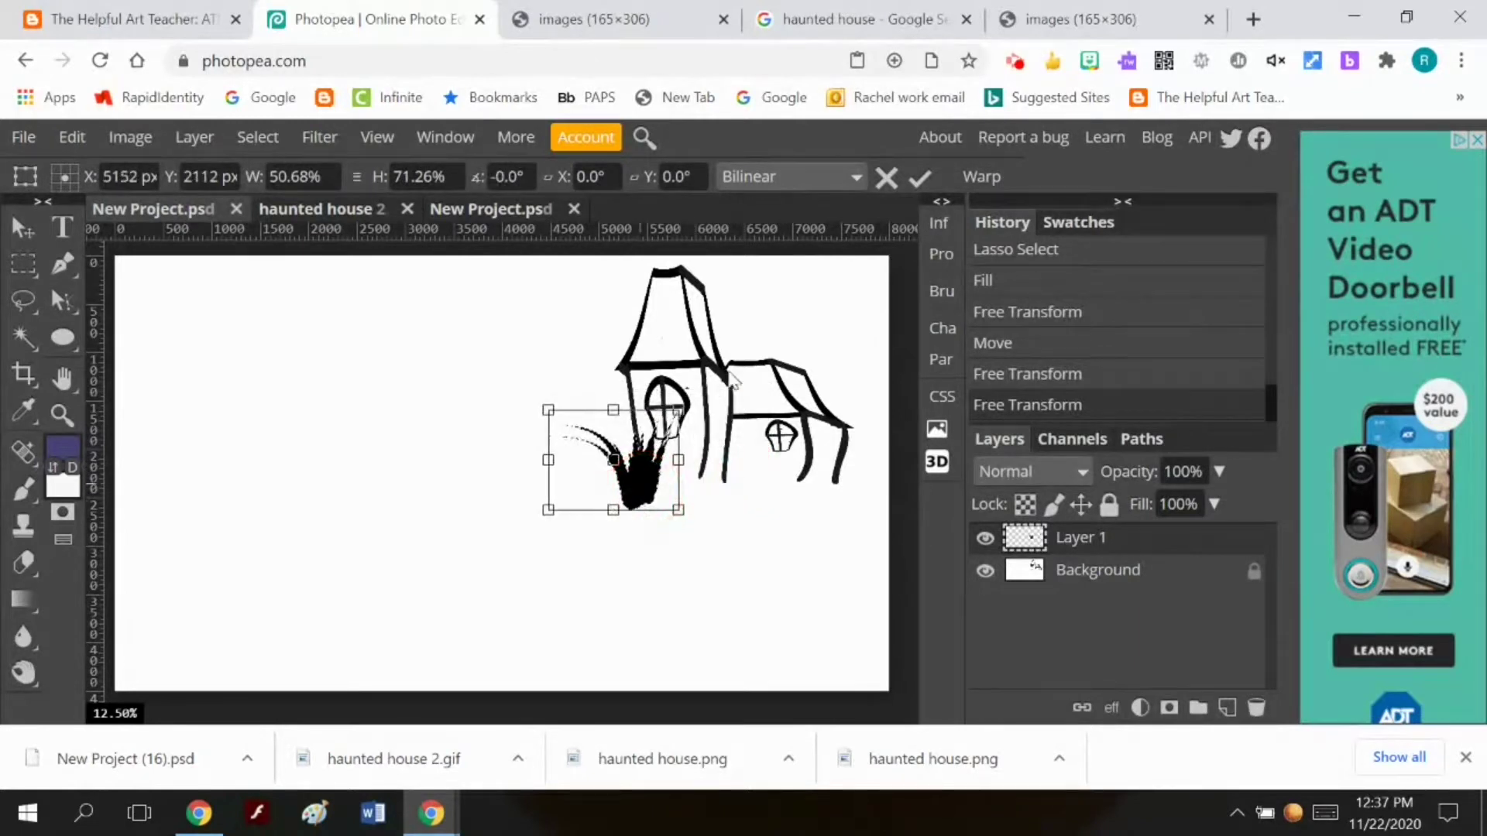
pyautogui.click(922, 180)
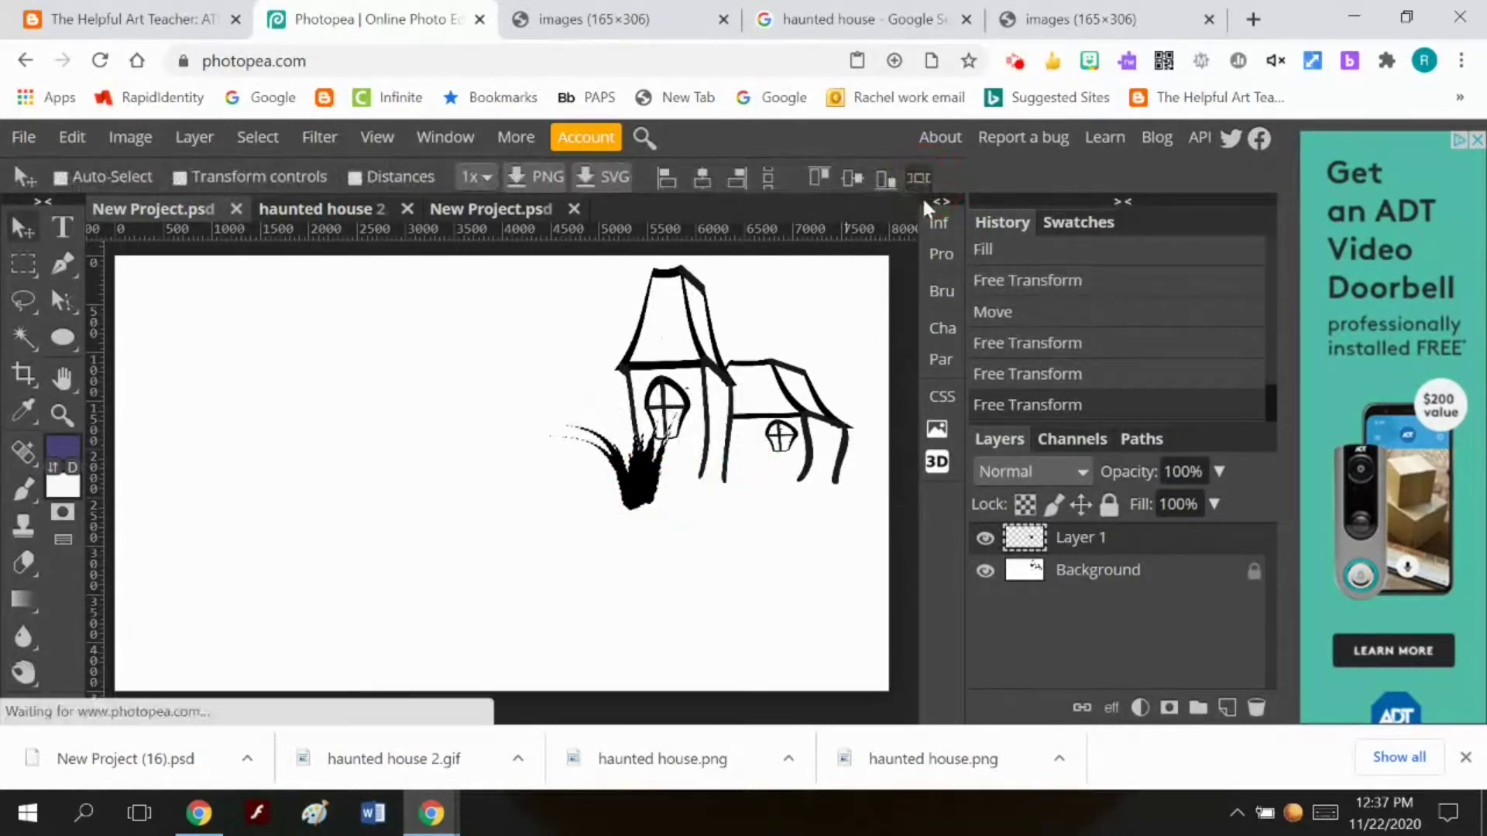
# Hide the Background layer and define the isolated black grass clump as a new brush
pyautogui.click(985, 573)
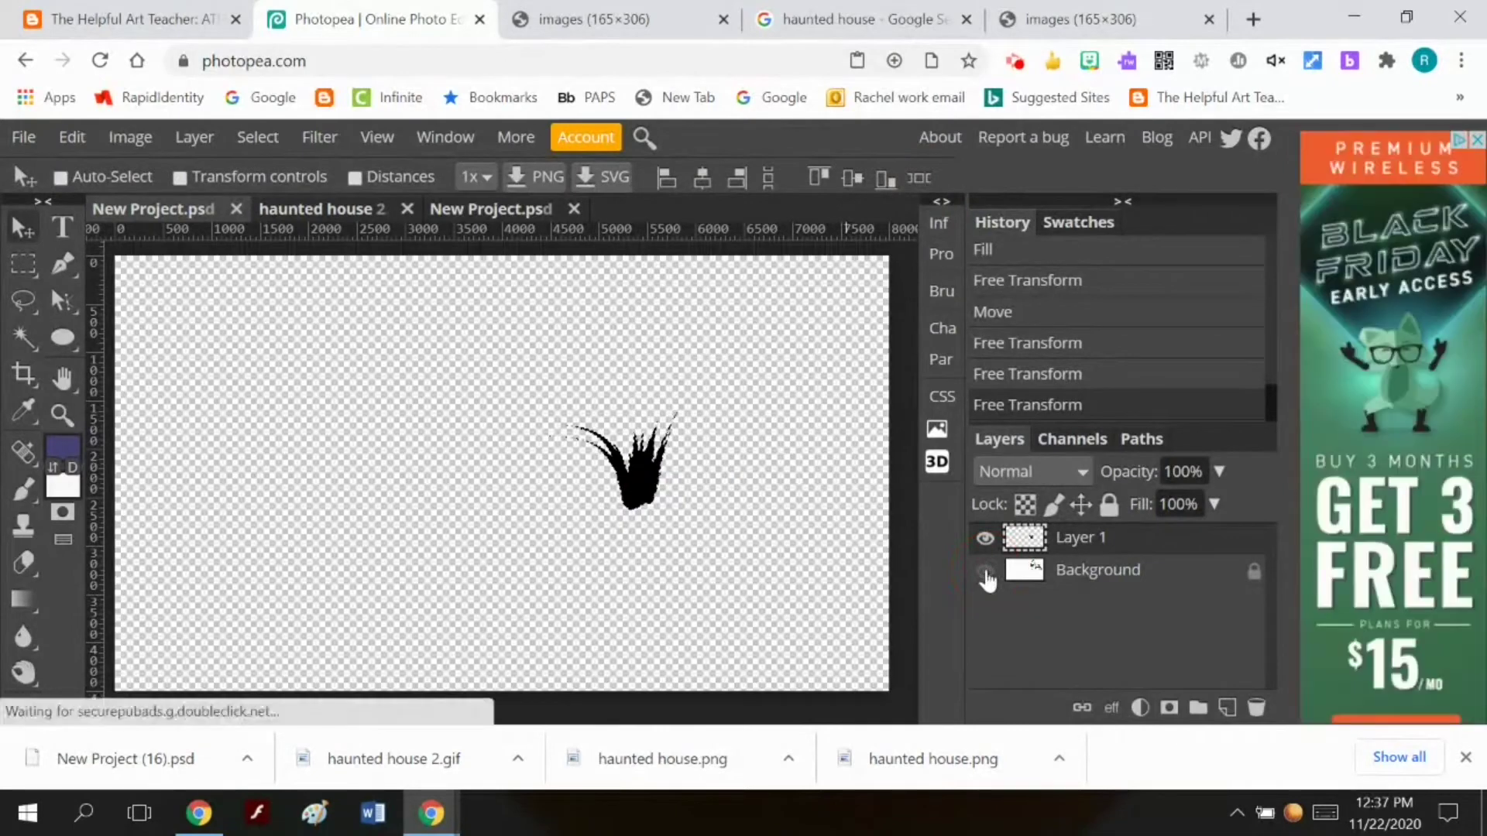
pyautogui.press('b')
pyautogui.click(72, 137)
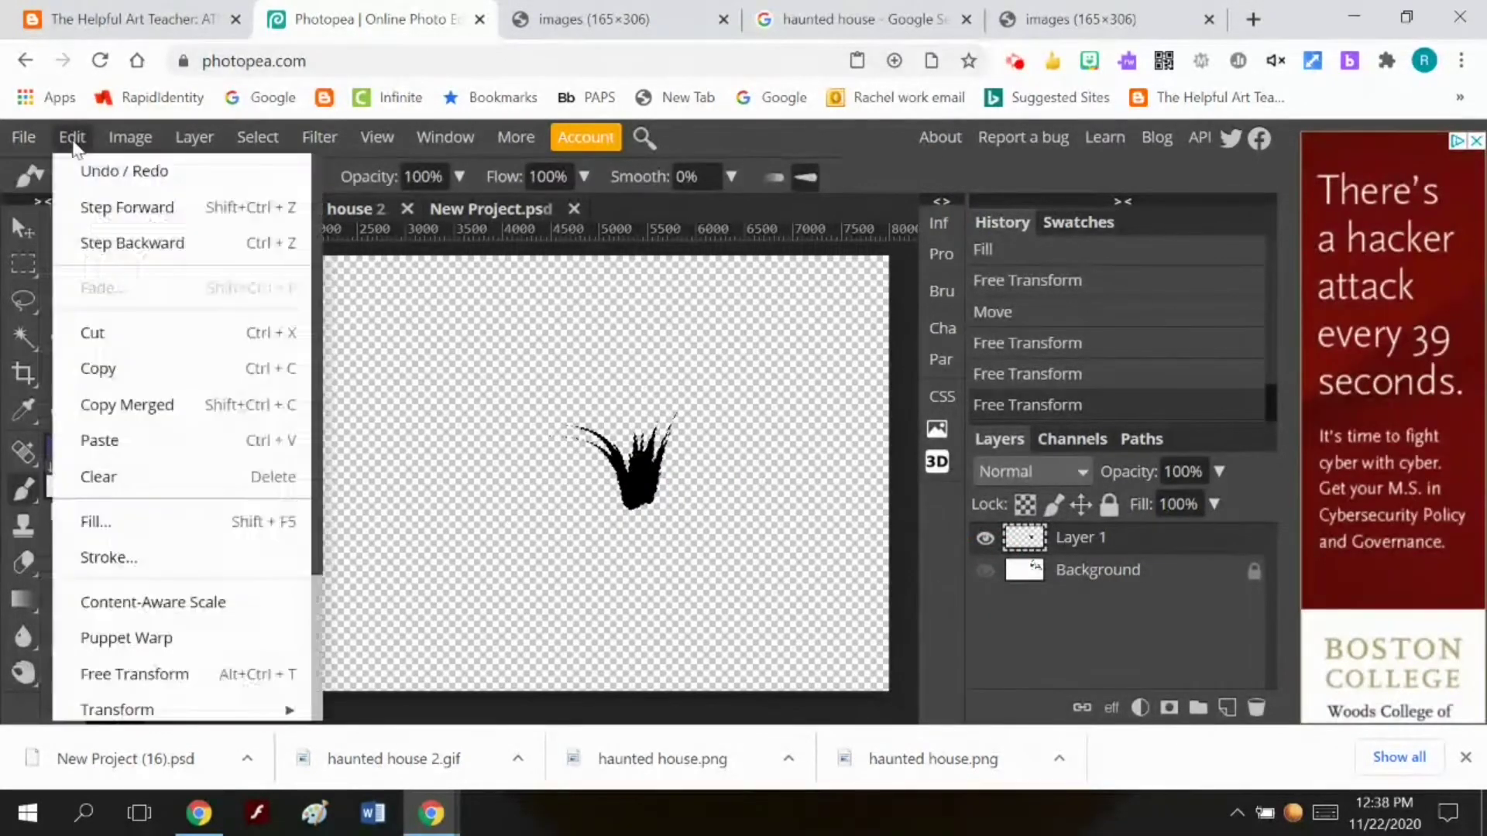
pyautogui.scroll(-3, 169, 220)
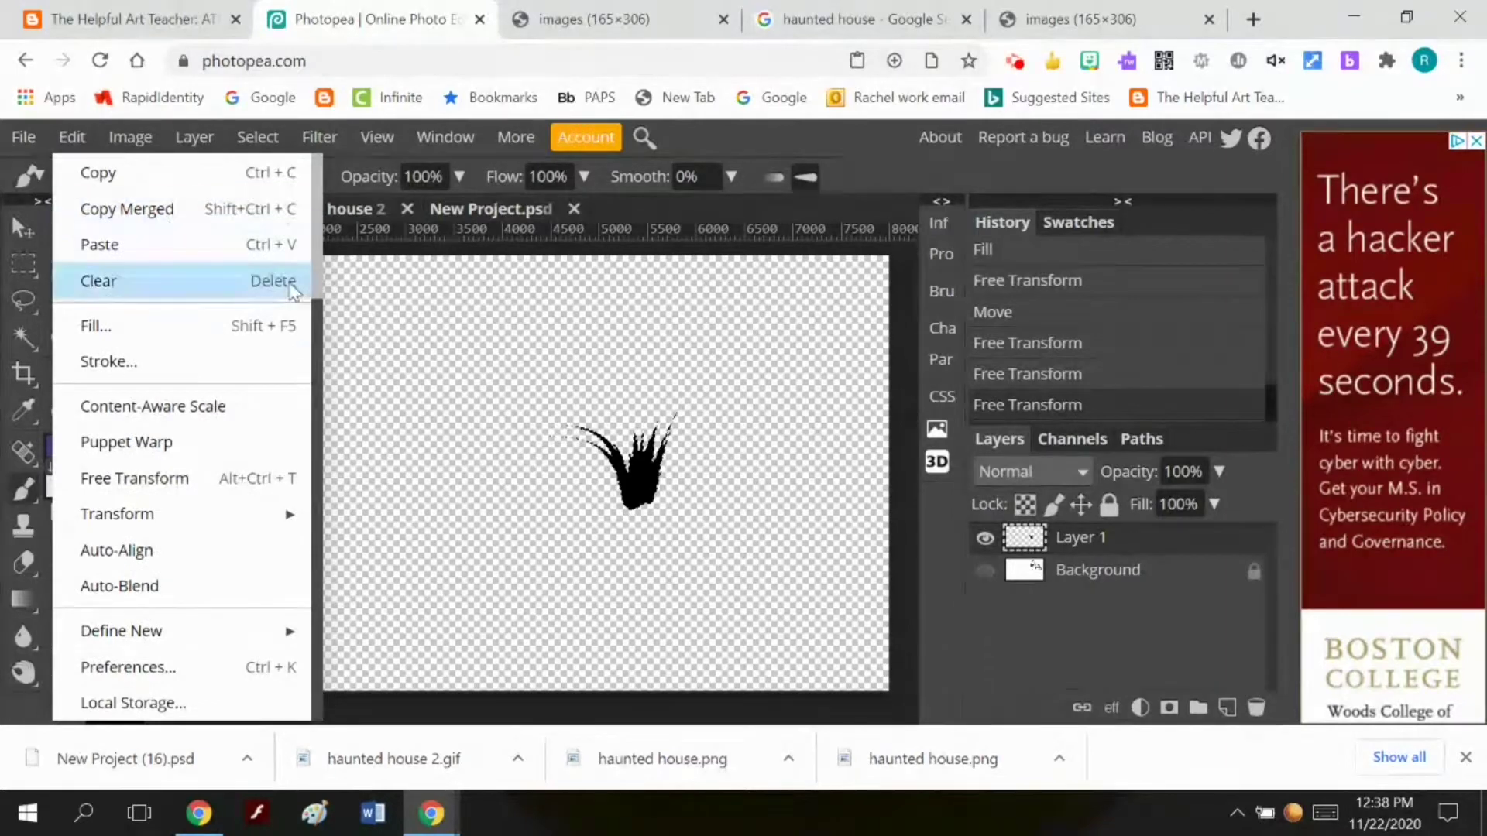
pyautogui.moveTo(188, 638)
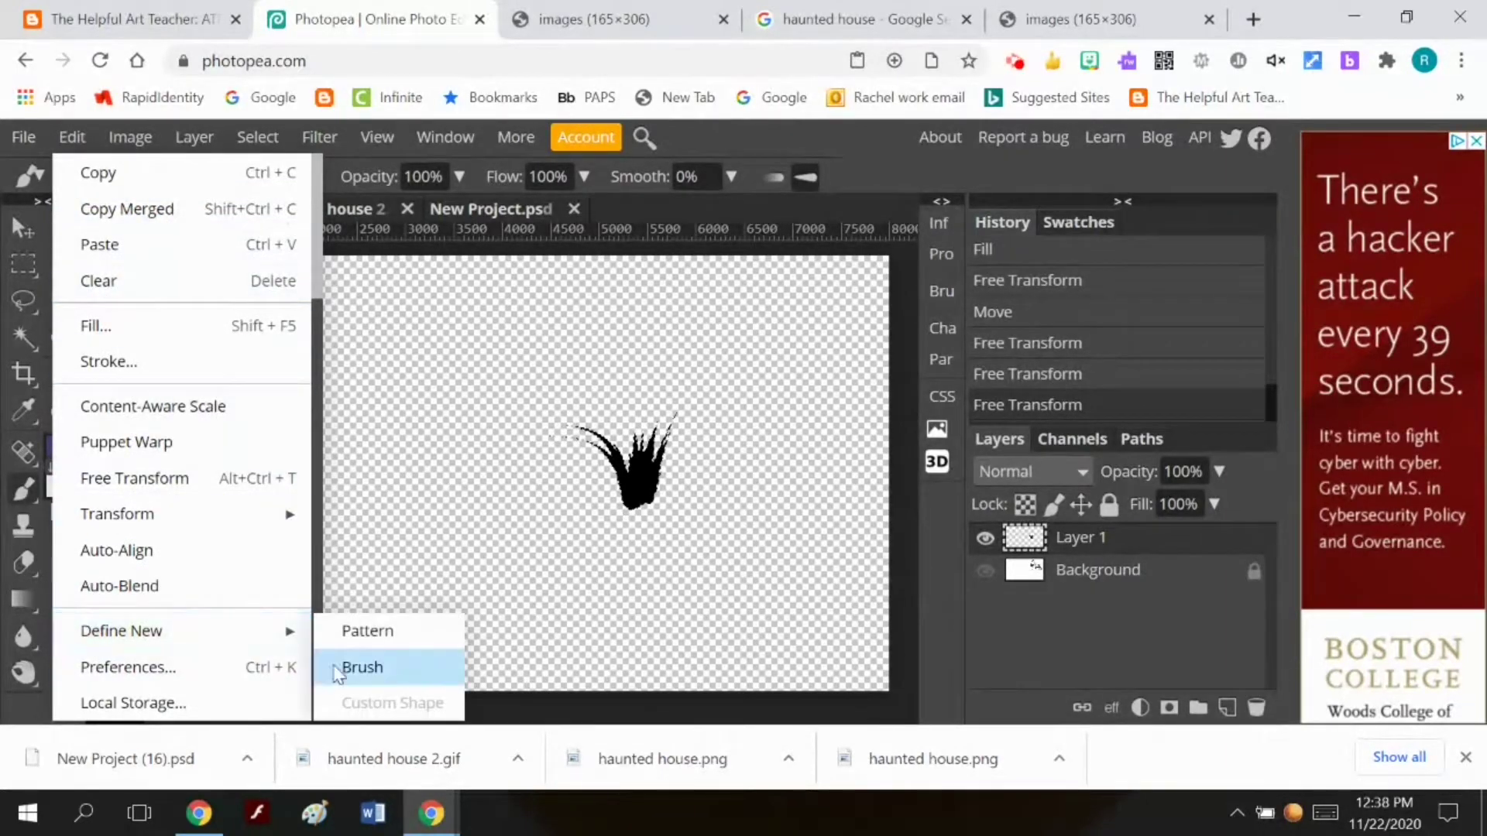
pyautogui.click(360, 670)
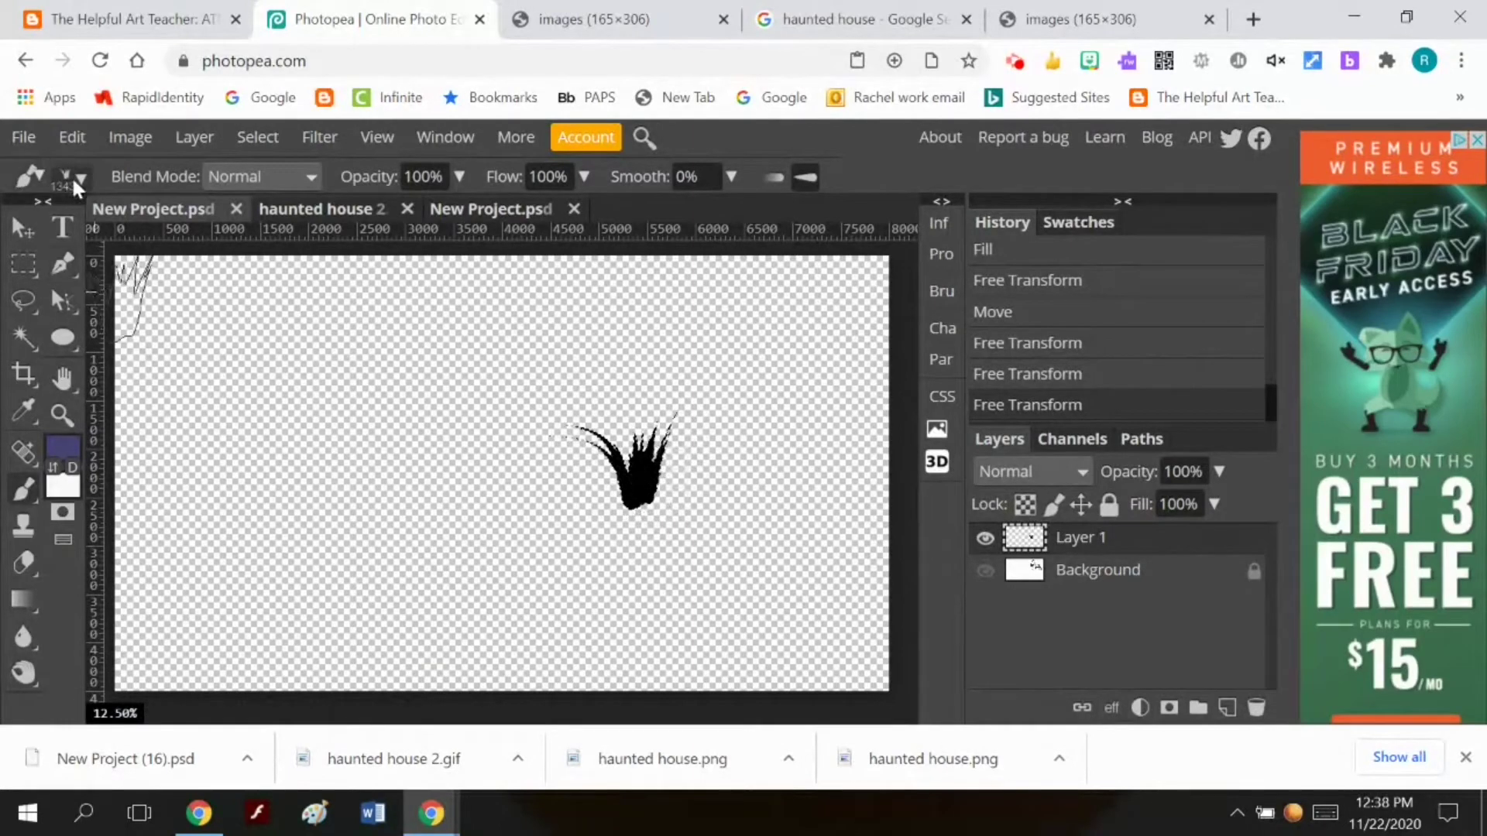
# Make the Background layer visible again and clear the selection around the grass
pyautogui.click(984, 572)
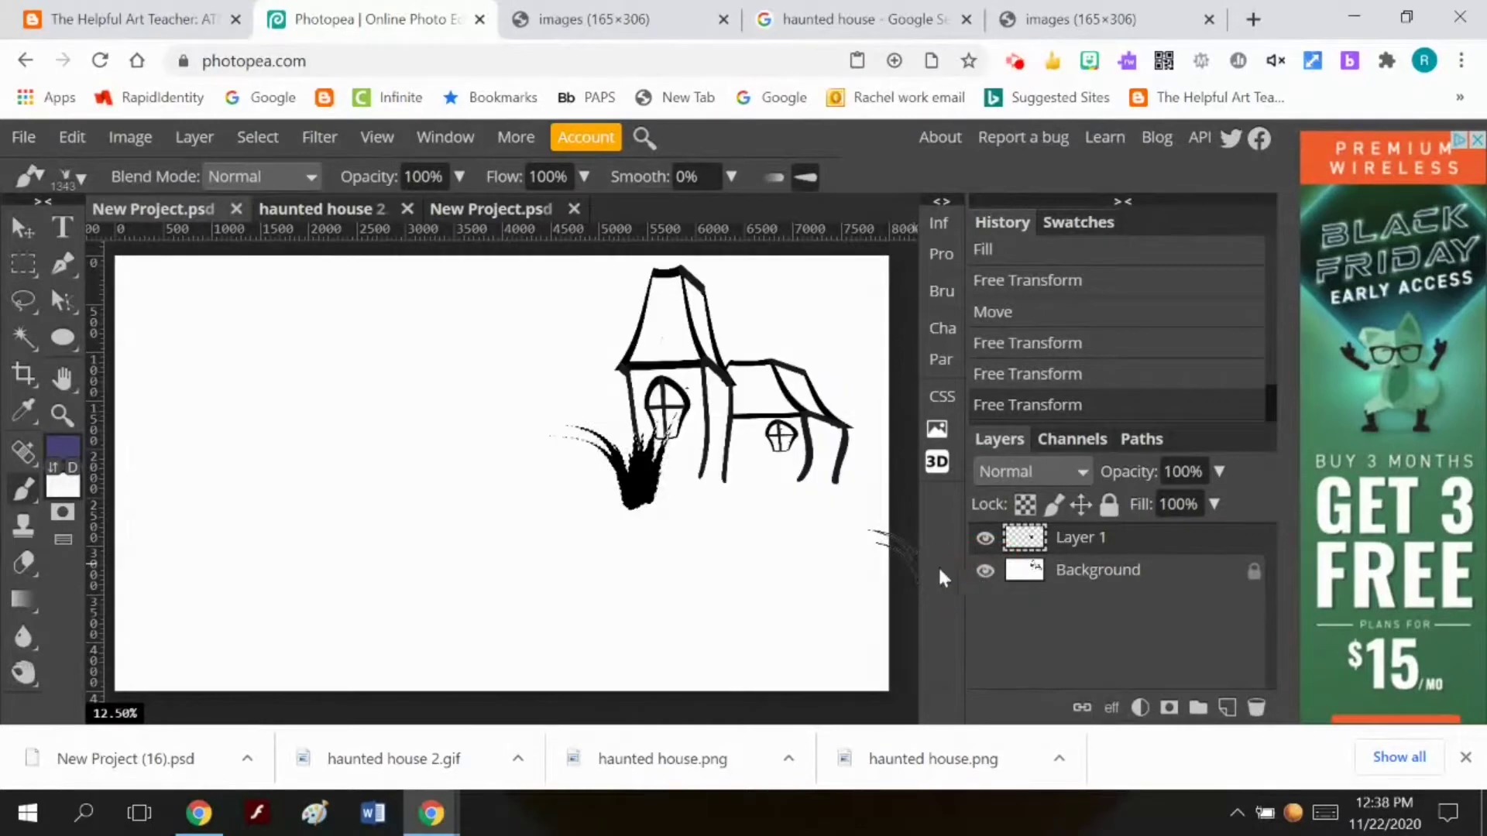
pyautogui.click(247, 141)
pyautogui.click(289, 206)
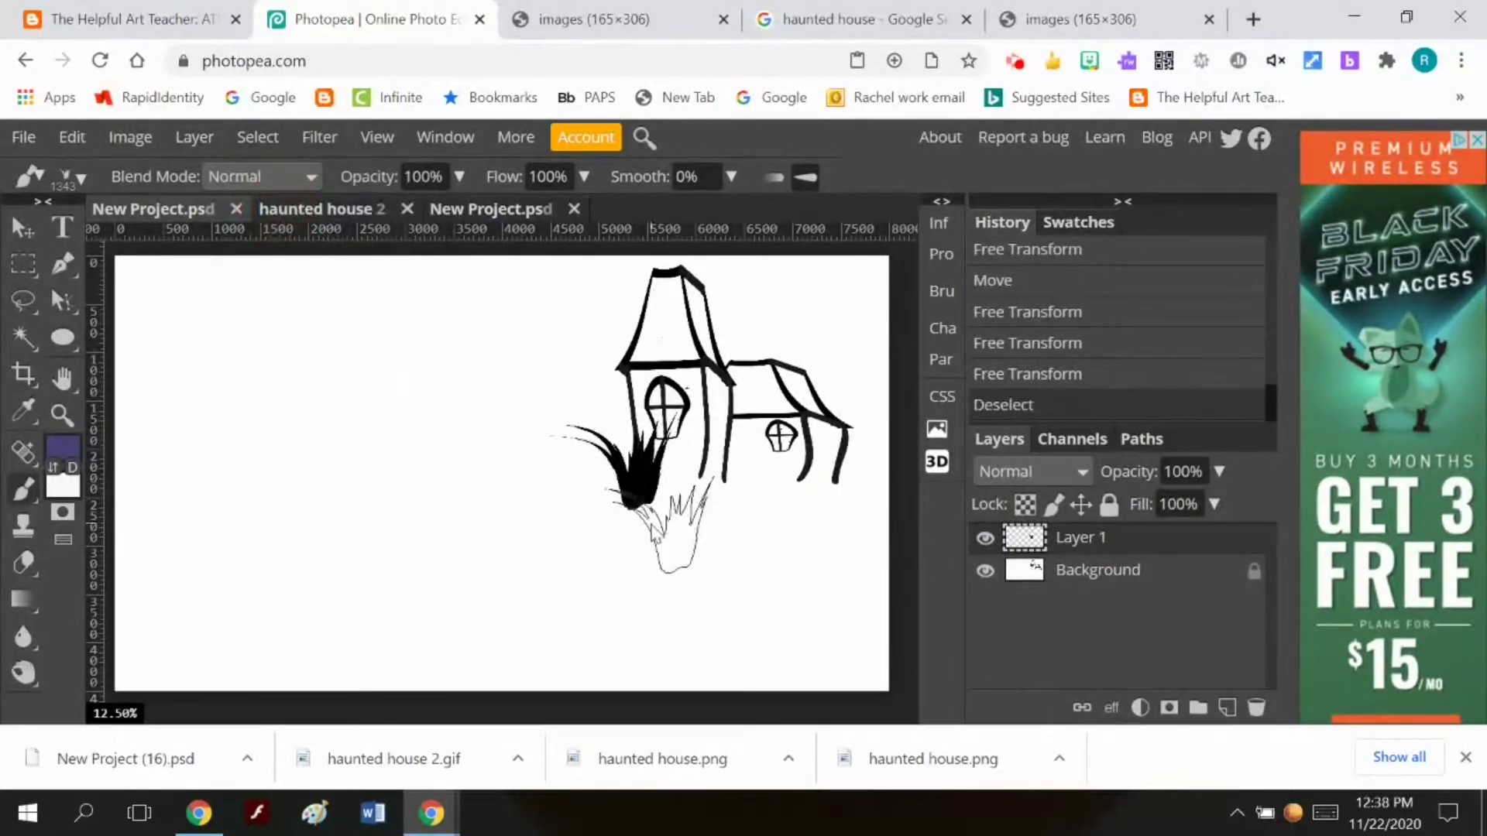
# Reduce the grass brush size to about 7 px
pyautogui.click(82, 178)
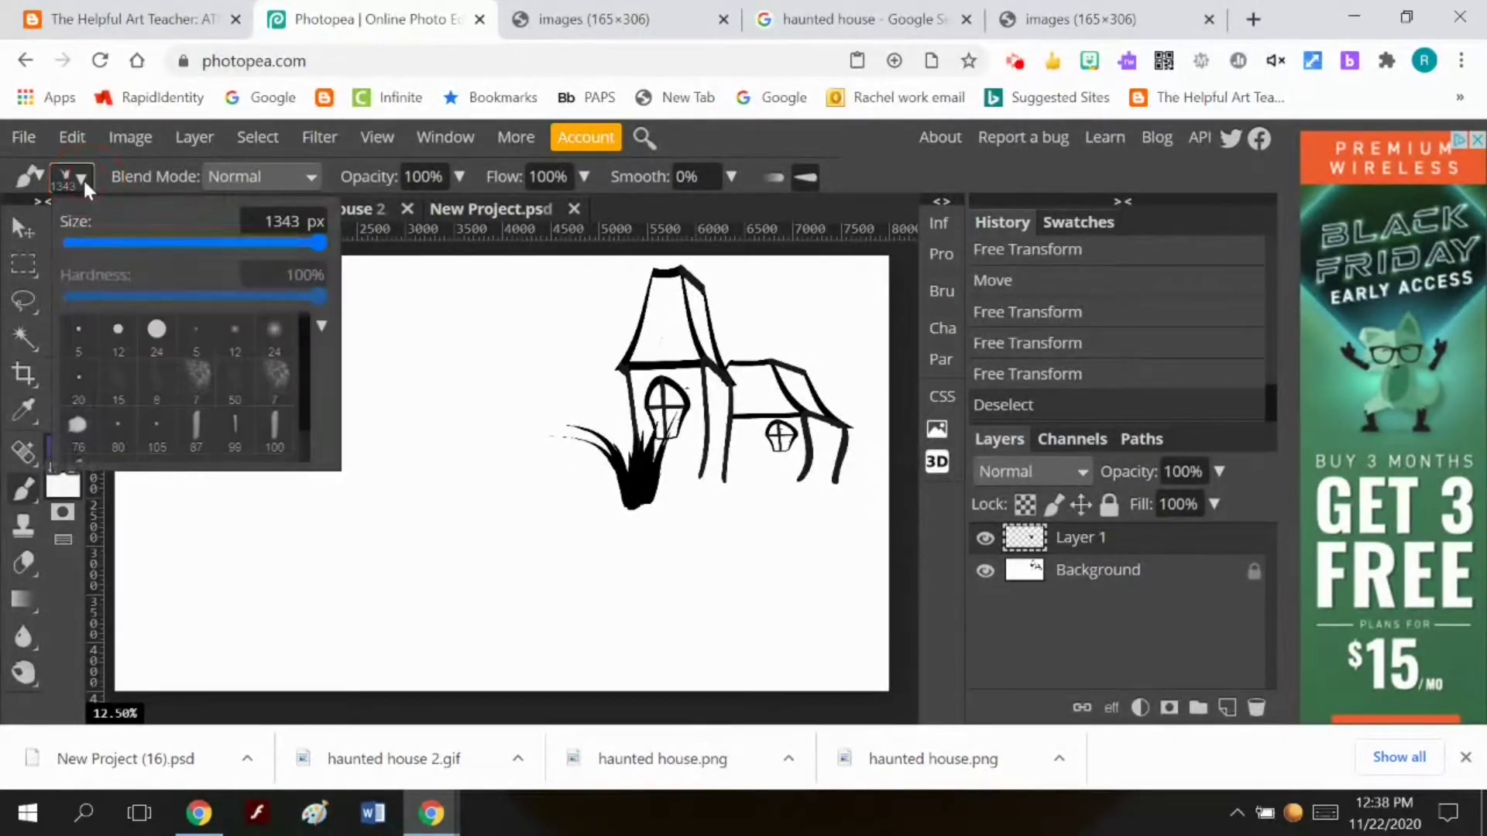
pyautogui.click(82, 239)
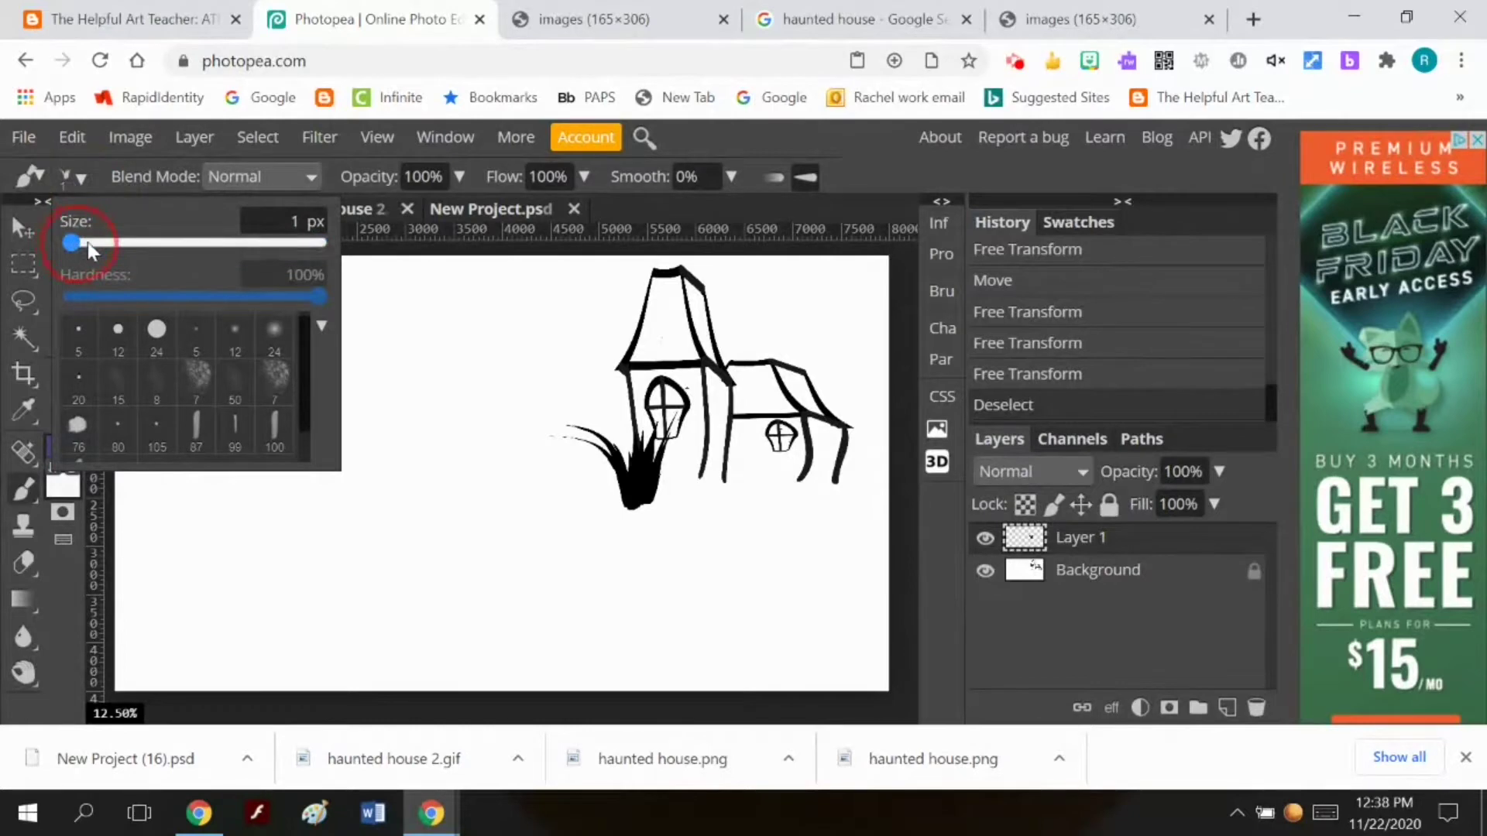
pyautogui.click(89, 243)
pyautogui.moveTo(93, 240); pyautogui.dragTo(107, 241)
pyautogui.click(728, 209)
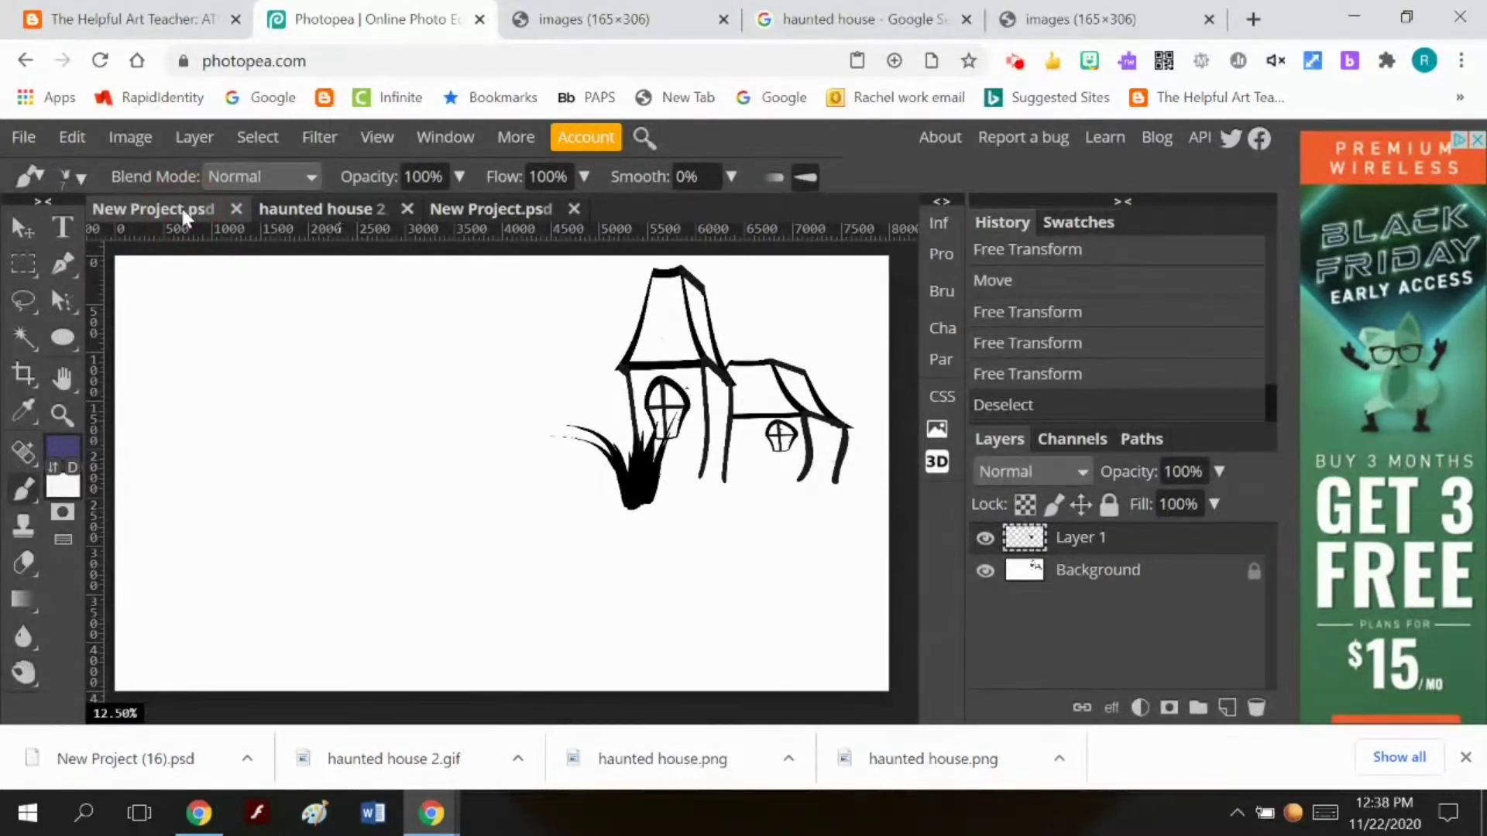
# Switch to the mountain landscape document and stamp the grass once on the front hill's ridge at a brush size of 33 px
pyautogui.click(500, 213)
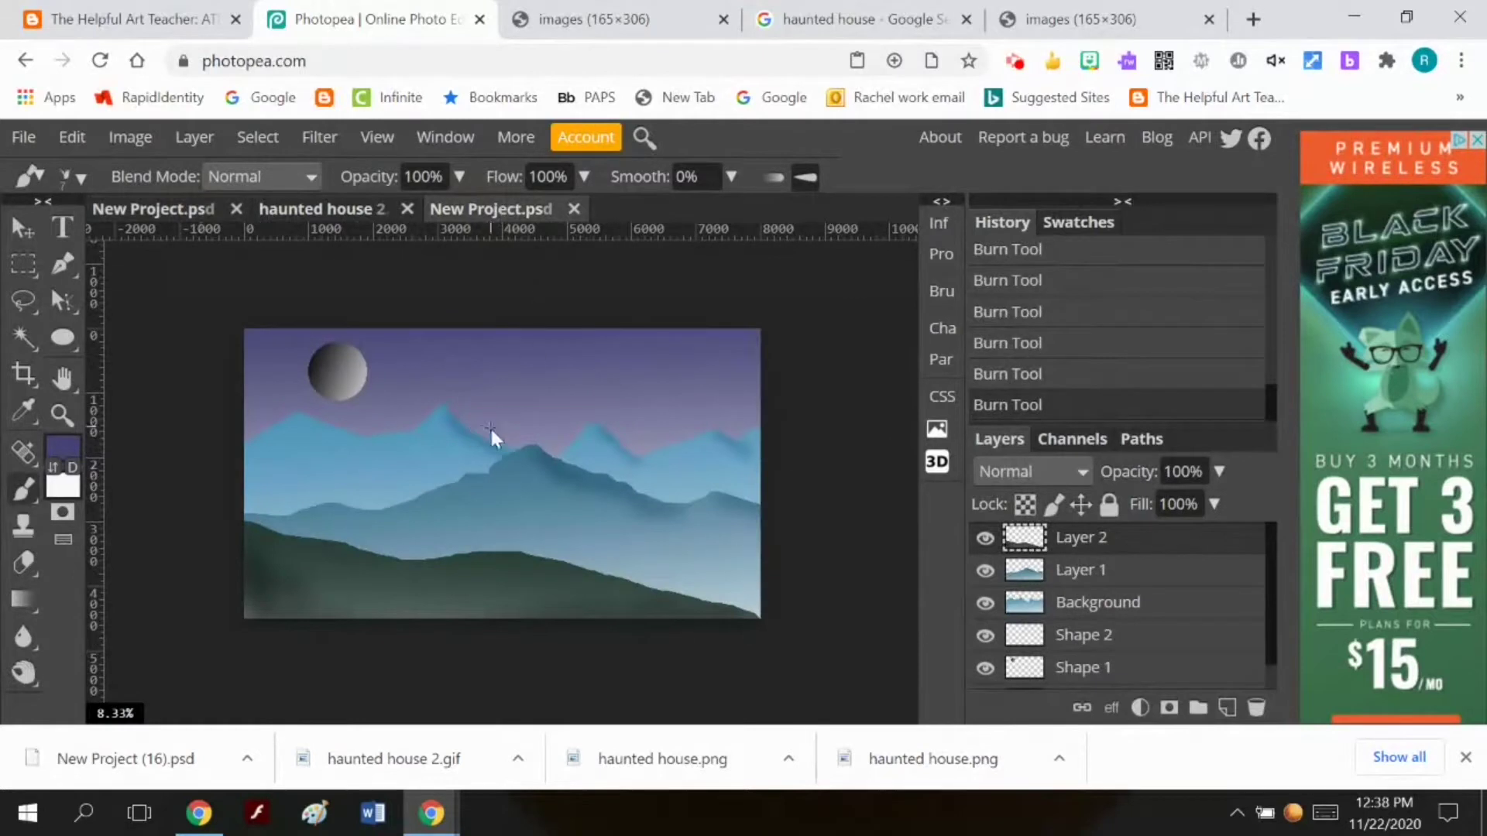
pyautogui.click(81, 179)
pyautogui.moveTo(107, 241); pyautogui.dragTo(138, 246)
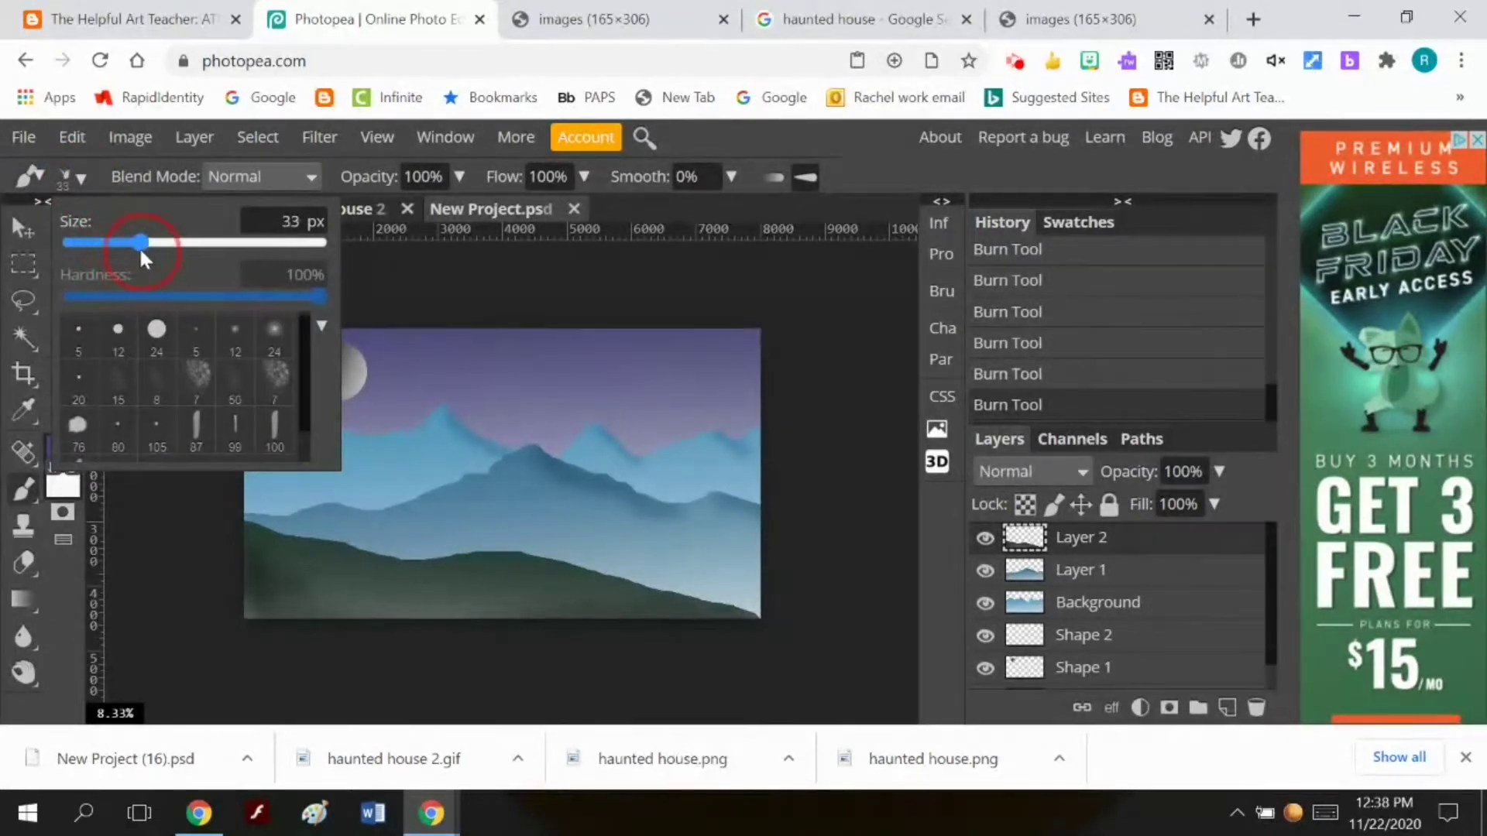
pyautogui.click(556, 574)
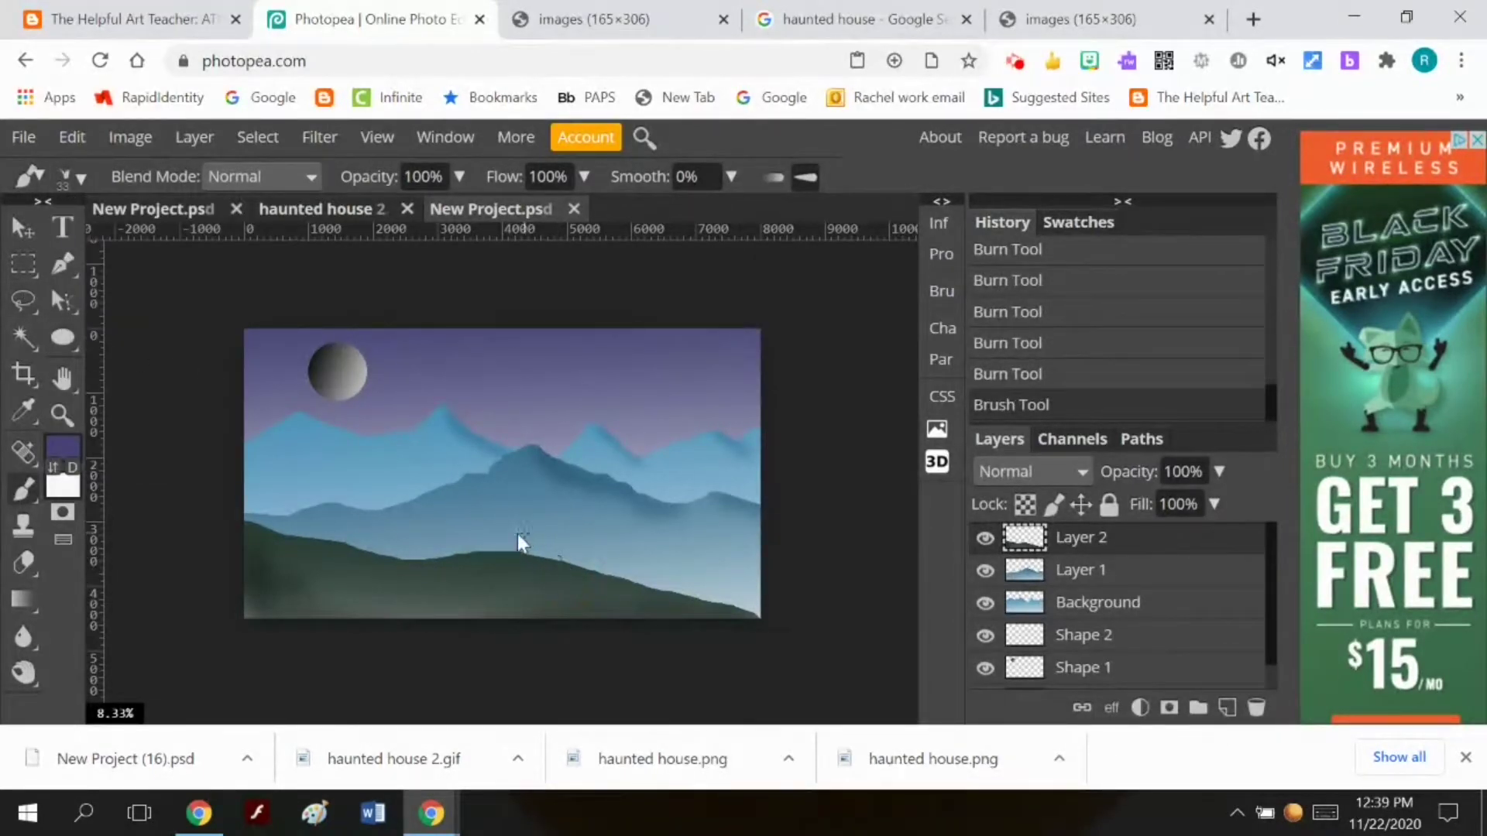
# Enlarge the grass brush to 397 px and stamp a few purple clumps along the front hill's ridge
pyautogui.click(81, 179)
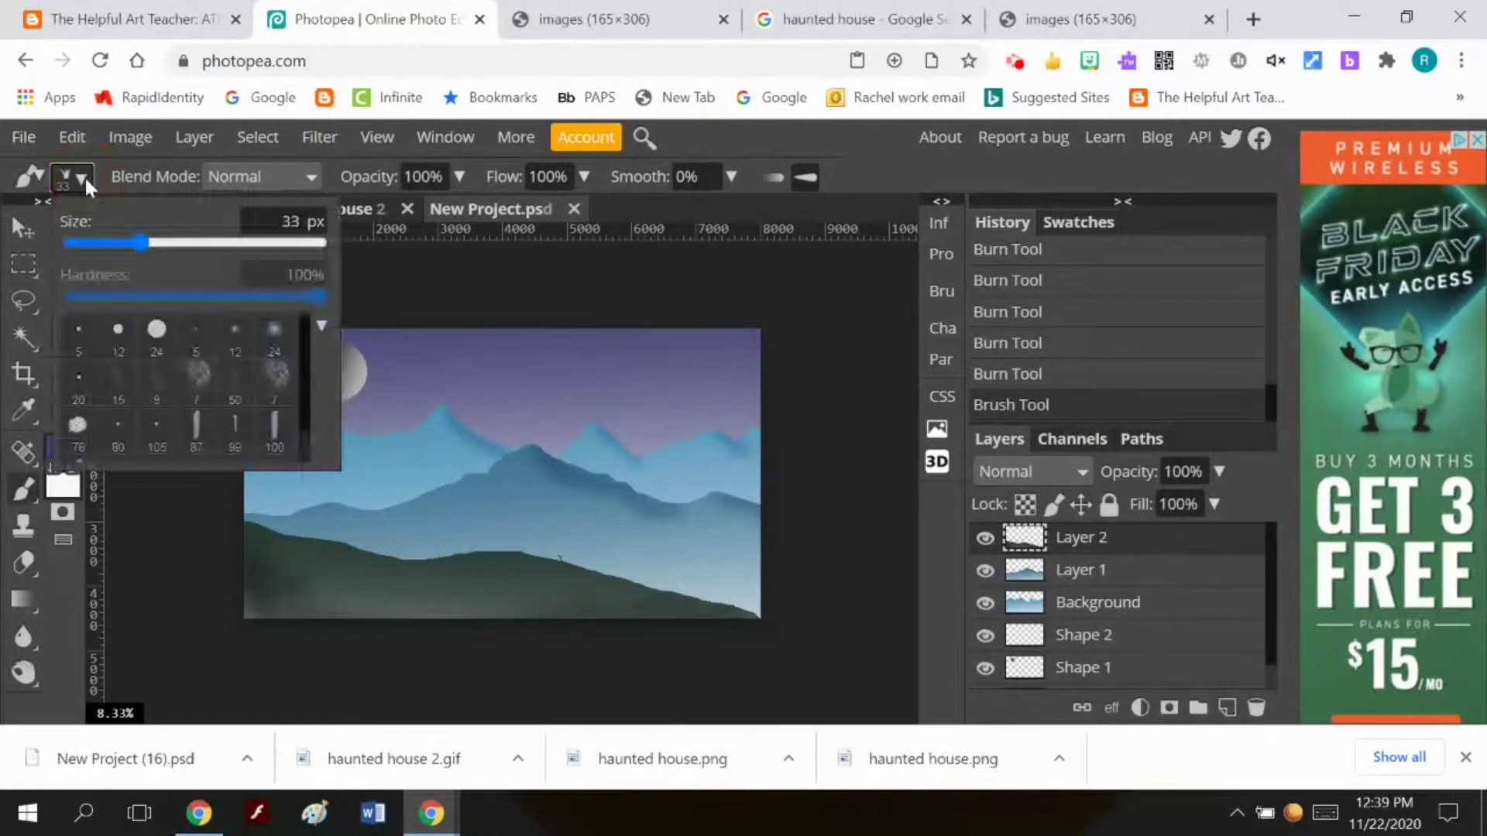
pyautogui.click(140, 244)
pyautogui.moveTo(171, 249); pyautogui.dragTo(220, 241)
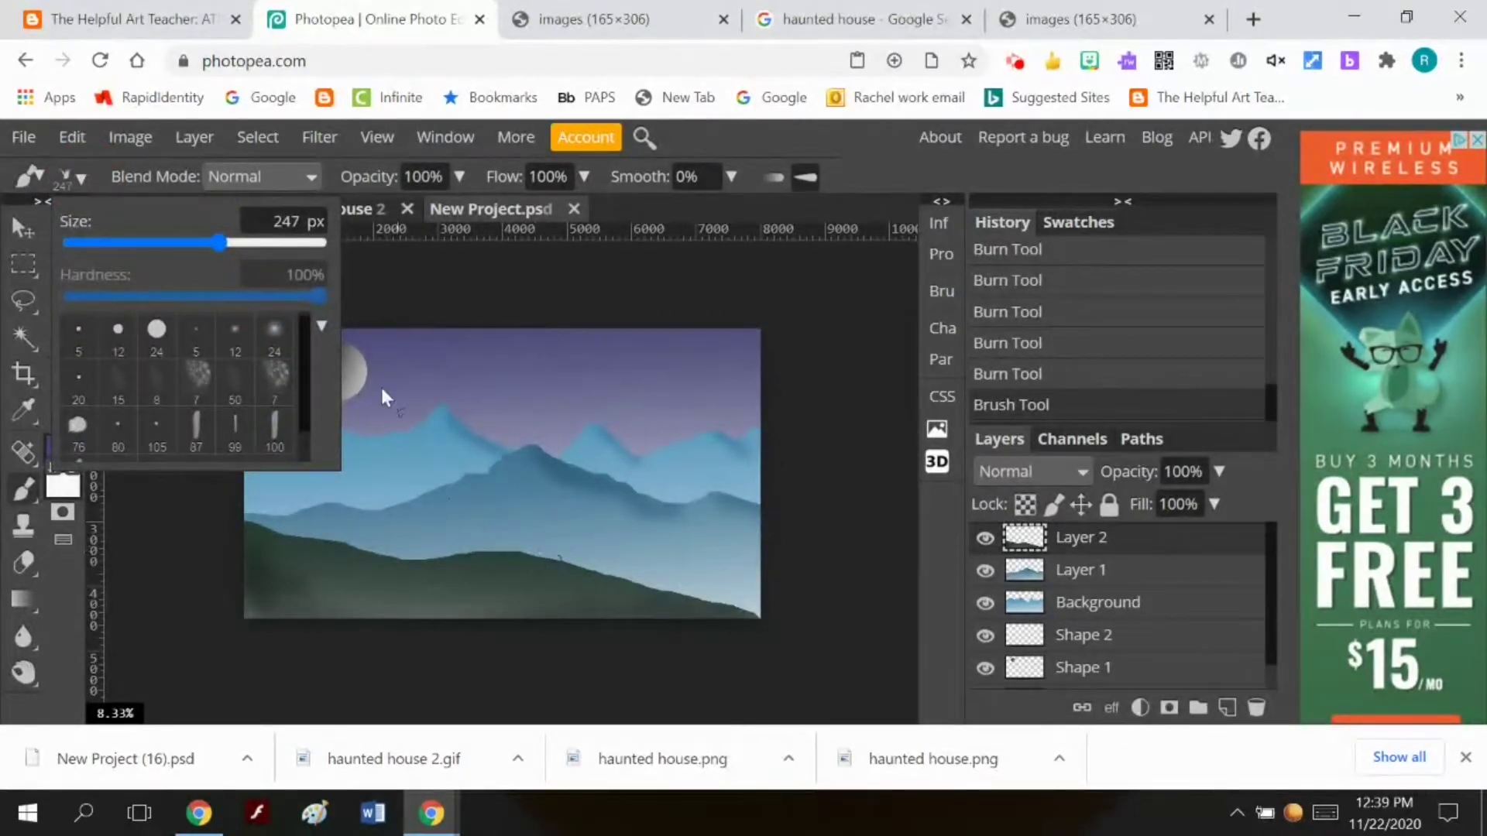
pyautogui.moveTo(225, 239); pyautogui.dragTo(246, 244)
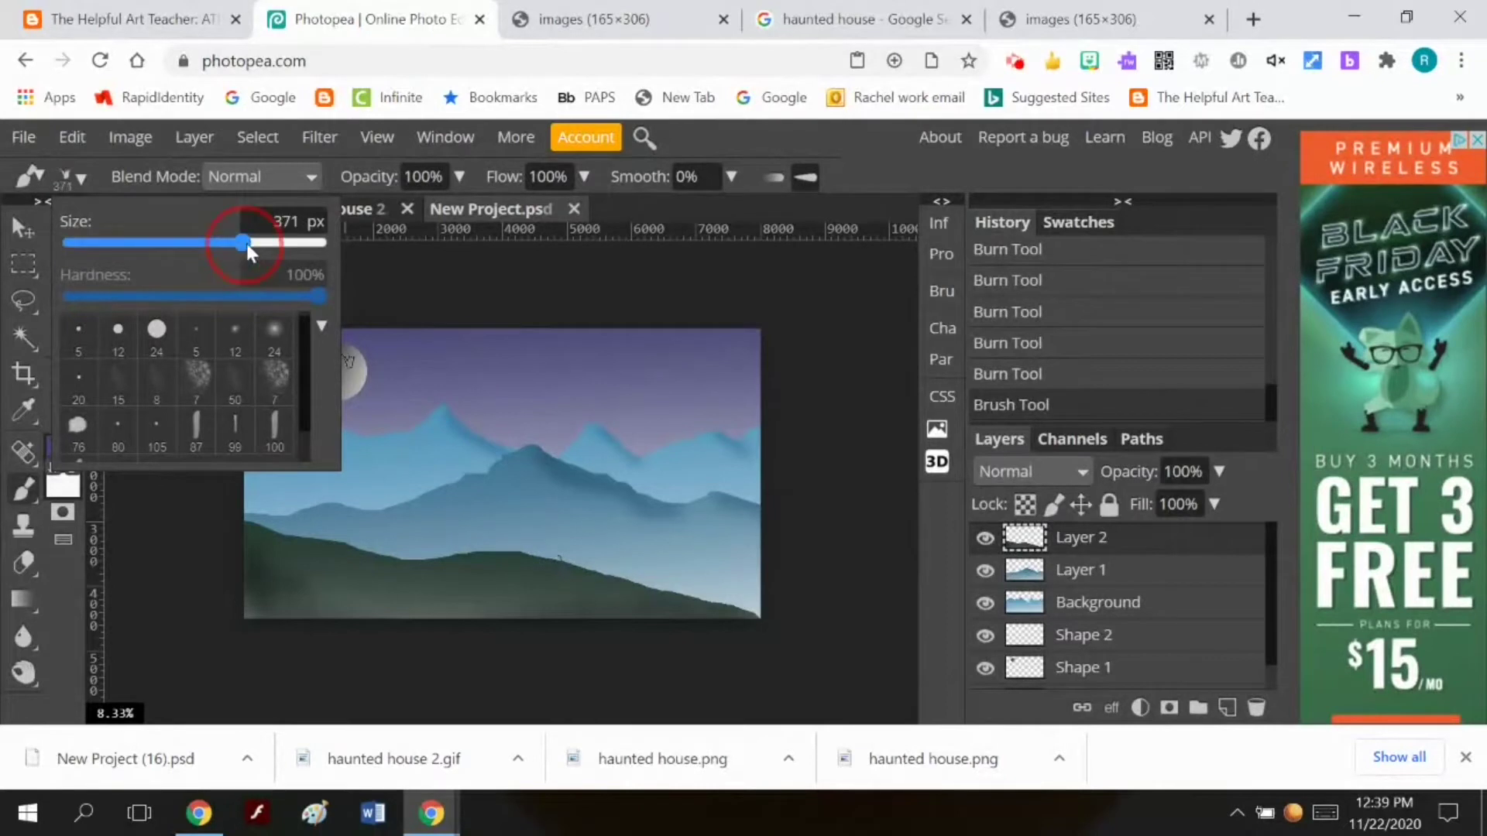
pyautogui.click(565, 556)
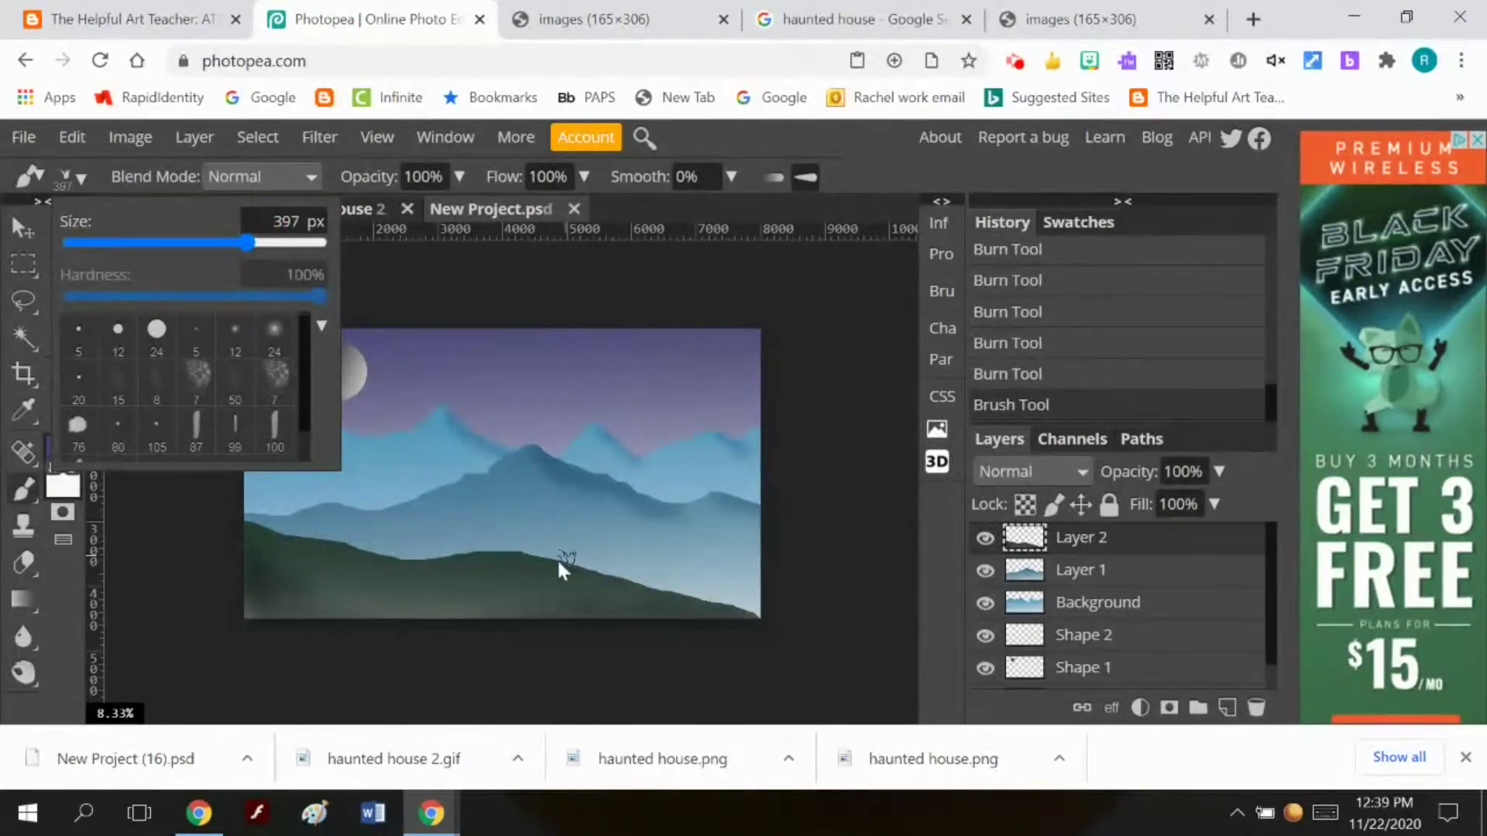
pyautogui.click(552, 558)
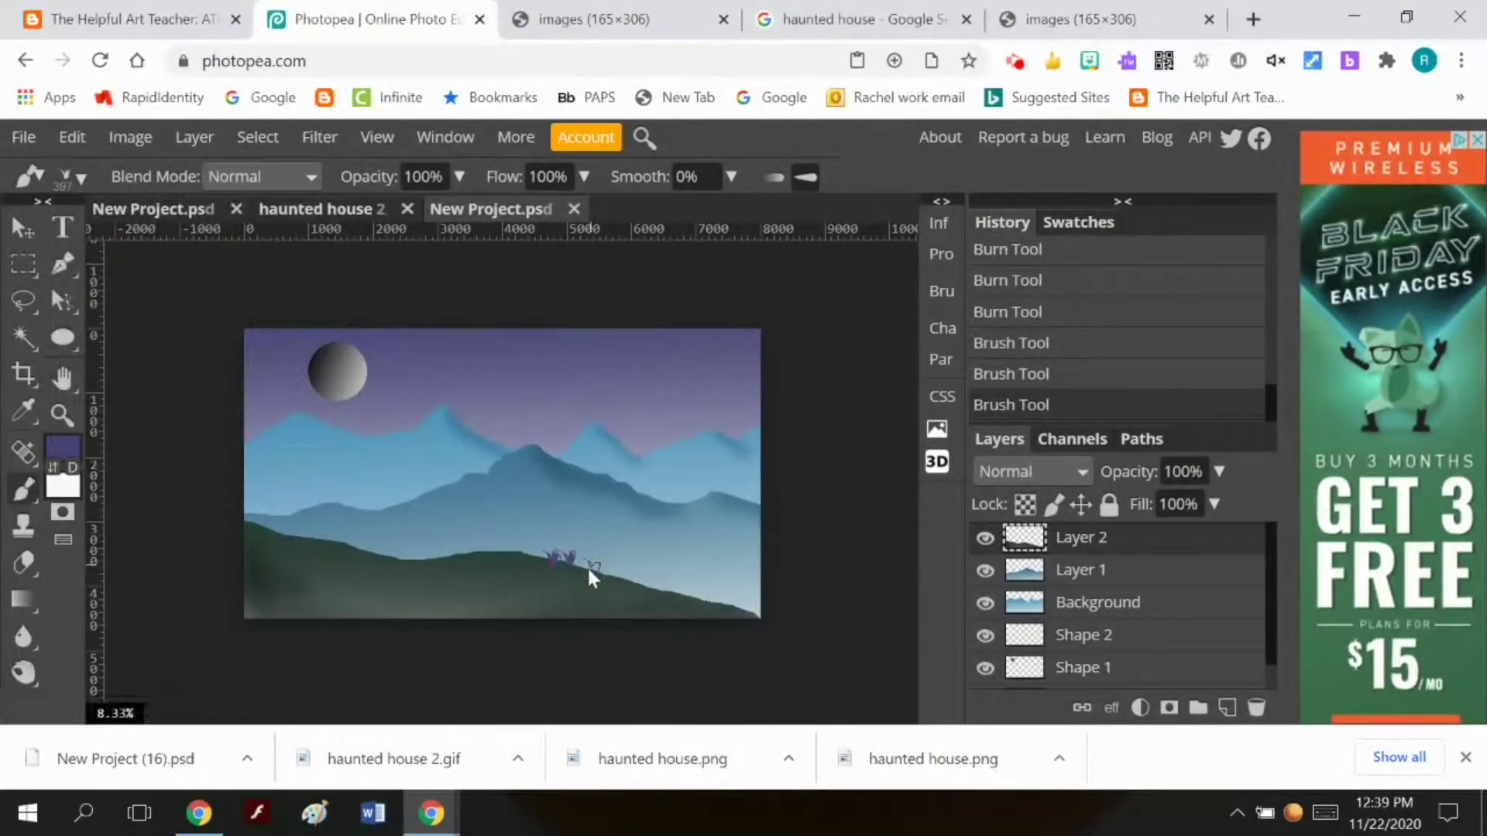
pyautogui.click(564, 554)
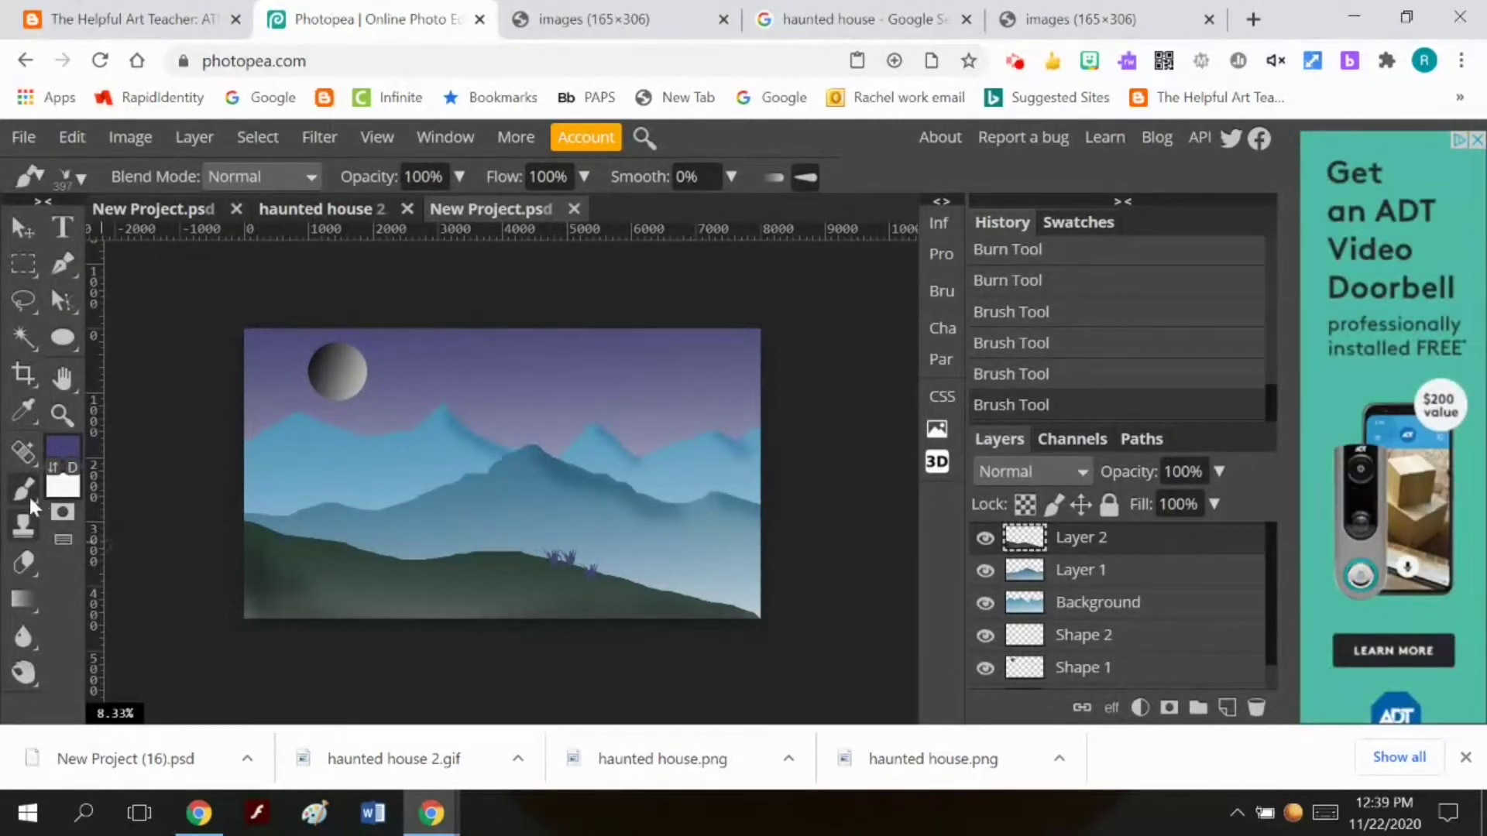
# Set the foreground colour to dark green 2d4039, sampled from the front hill
pyautogui.click(53, 454)
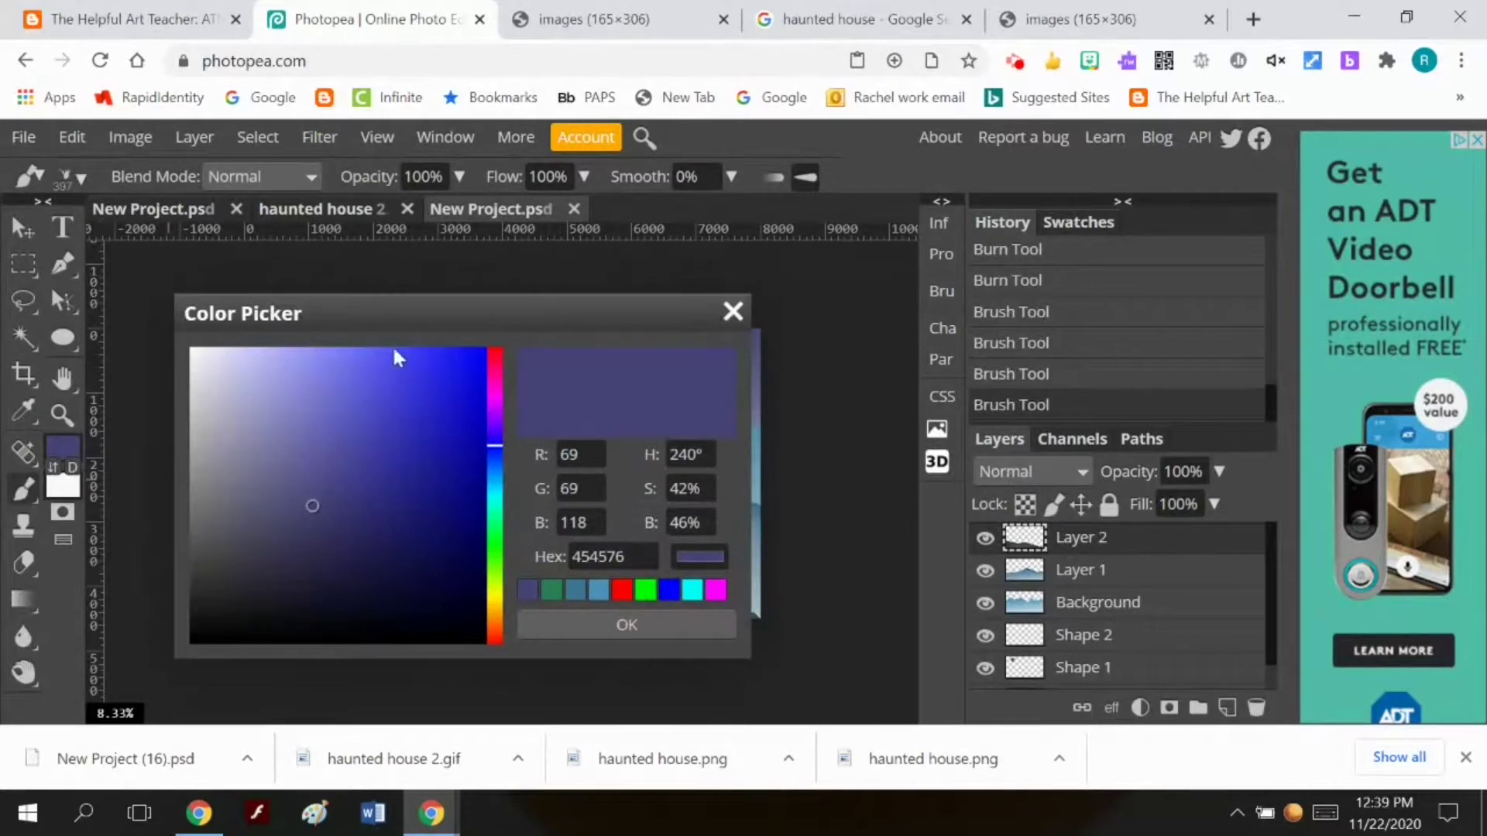
pyautogui.moveTo(401, 313)
pyautogui.mouseDown()
pyautogui.moveTo(691, 319)
pyautogui.moveTo(802, 341)
pyautogui.mouseUp()
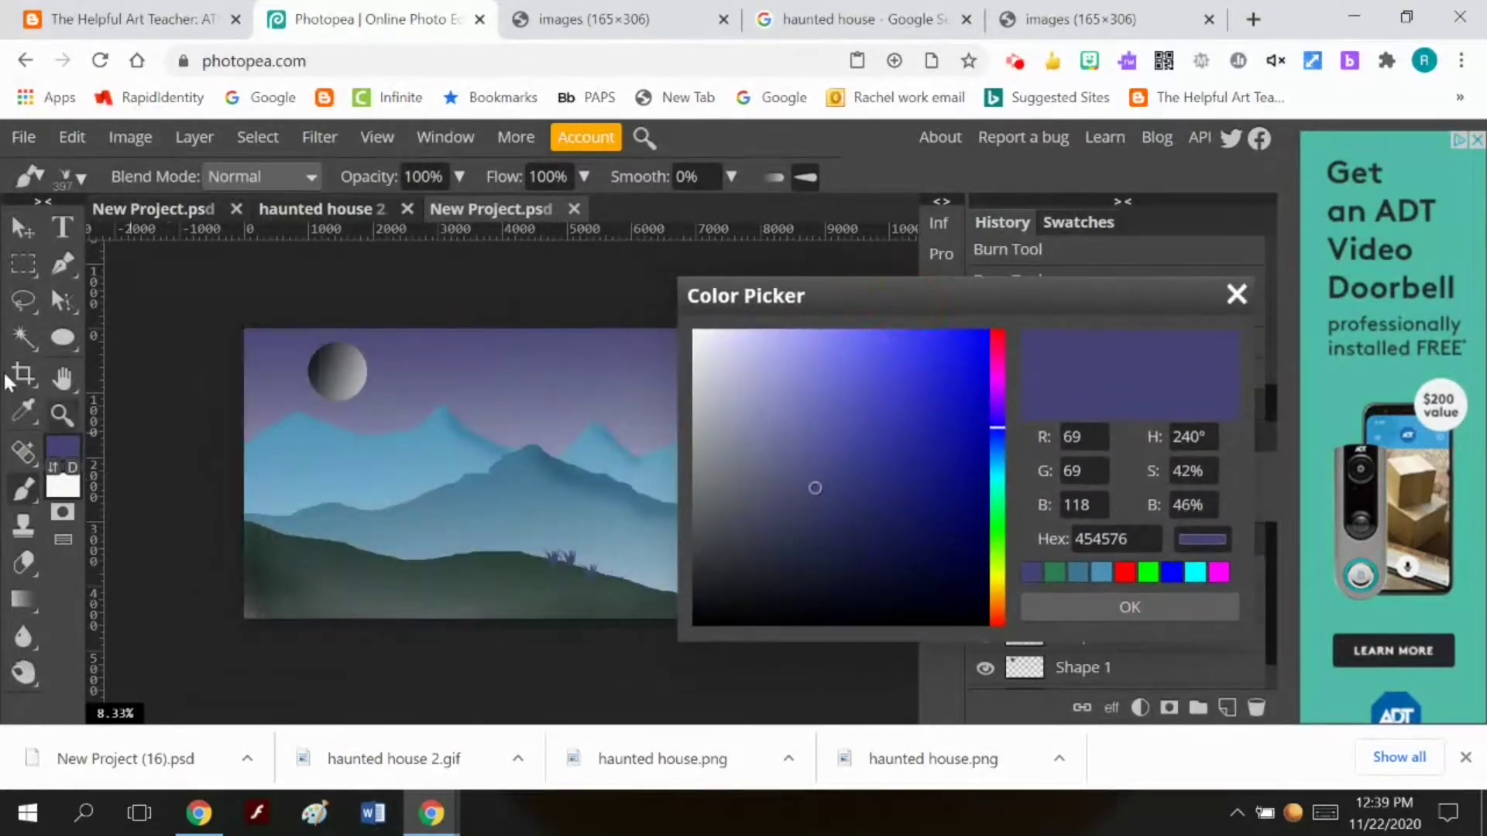
pyautogui.click(505, 558)
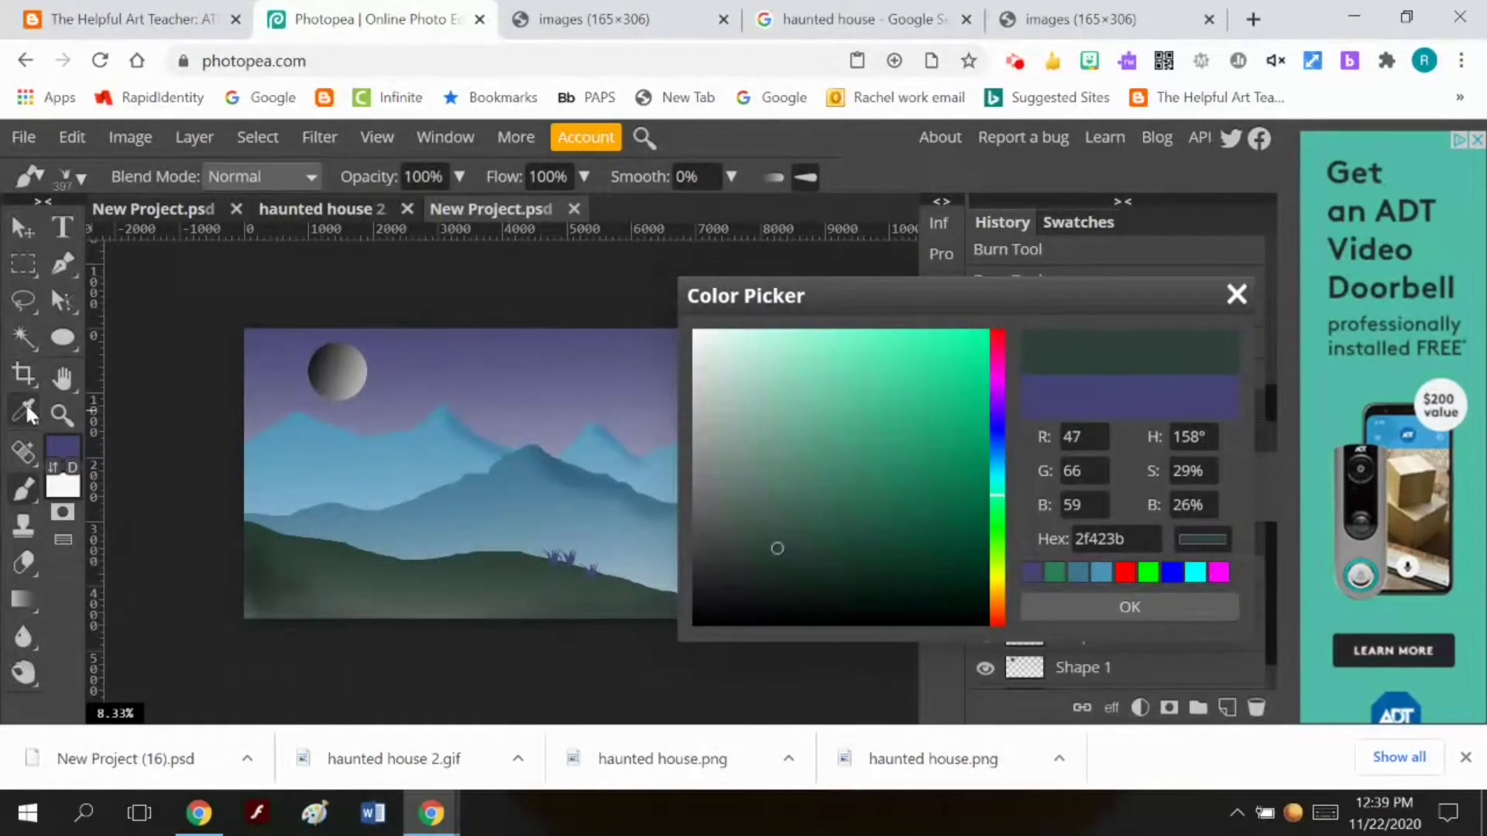
pyautogui.click(24, 411)
pyautogui.click(513, 566)
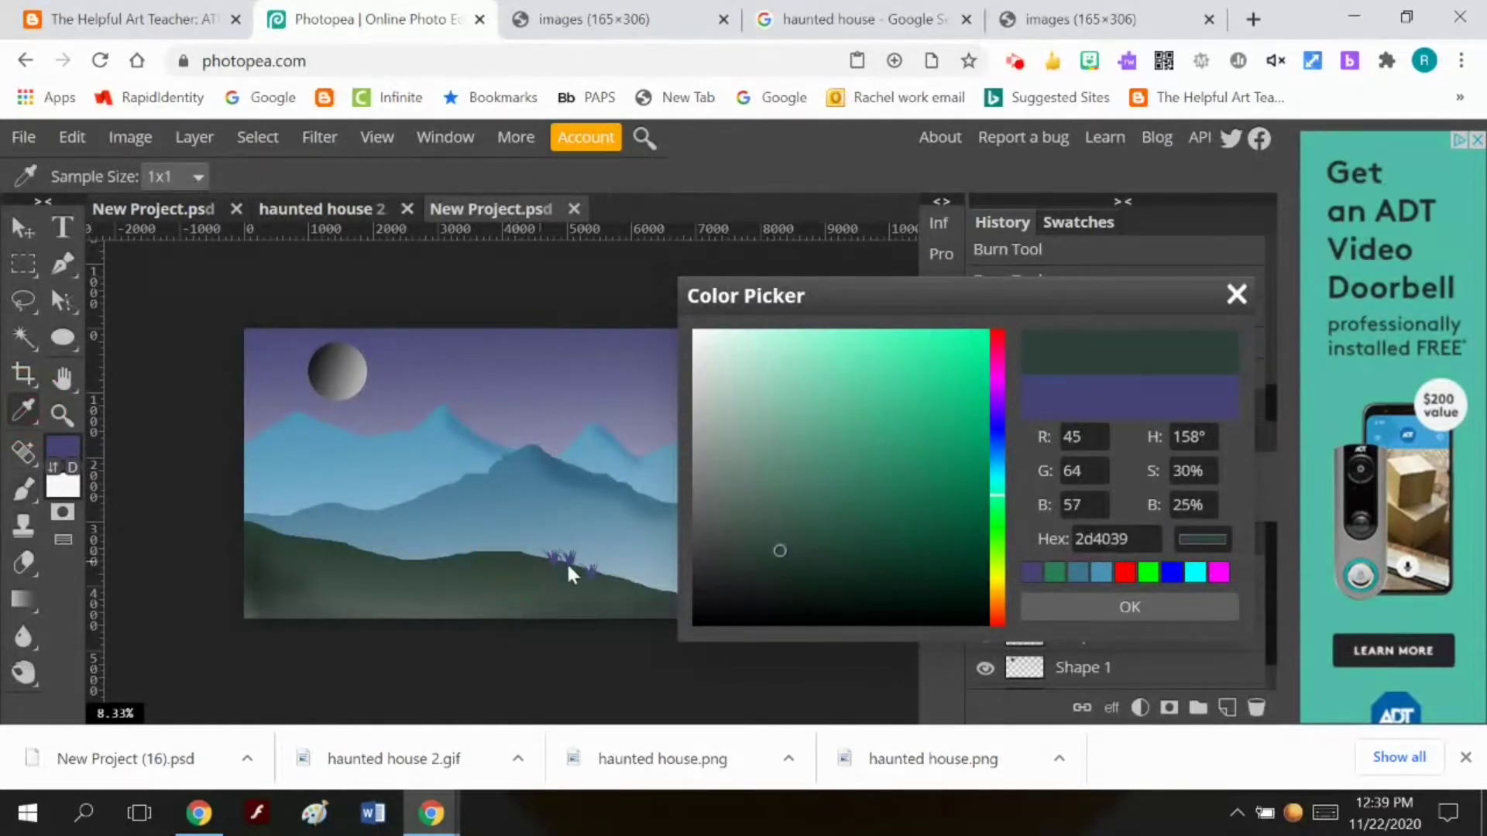
pyautogui.click(1086, 607)
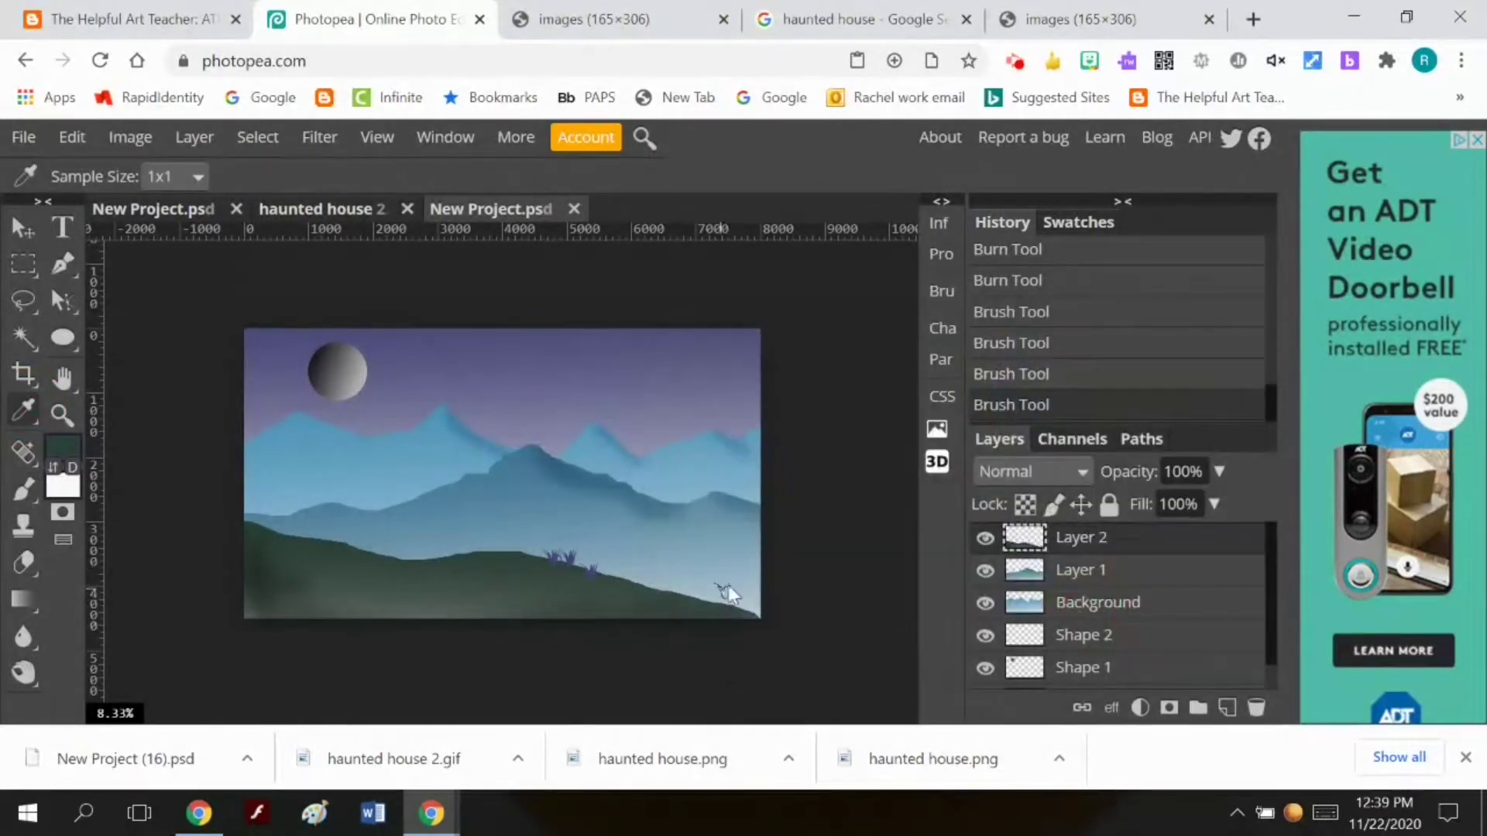
# Try stamping more grass on the ridge in pale blue 90aec0, sampled from the misty slope
pyautogui.click(598, 571)
pyautogui.click(25, 482)
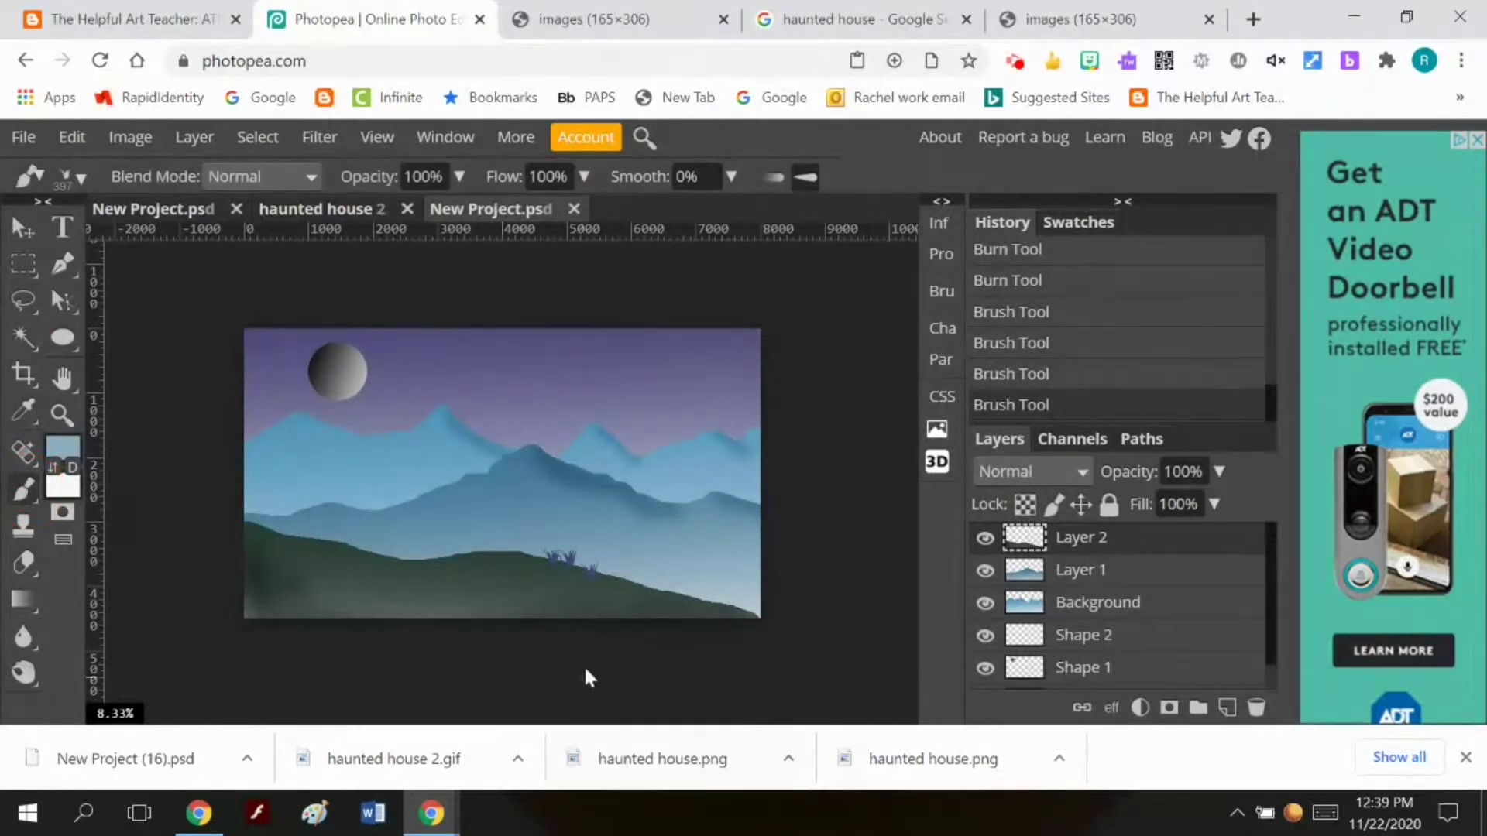
pyautogui.moveTo(600, 570); pyautogui.dragTo(620, 570)
# Sample dark green 32443d from the front hill as the foreground colour and stamp grass on the ridge to the right of the purple clumps
pyautogui.click(63, 446)
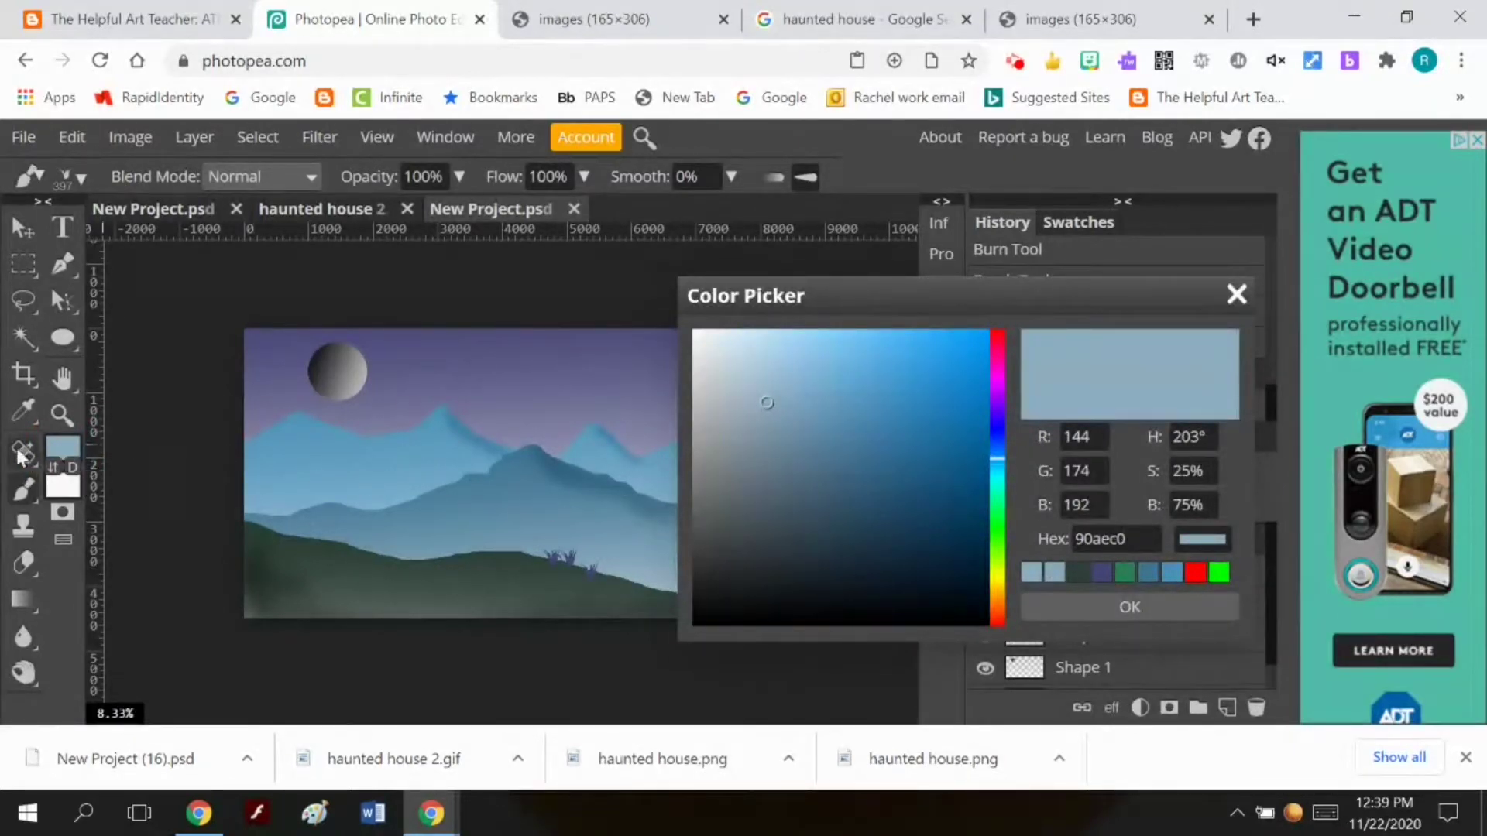
pyautogui.click(22, 408)
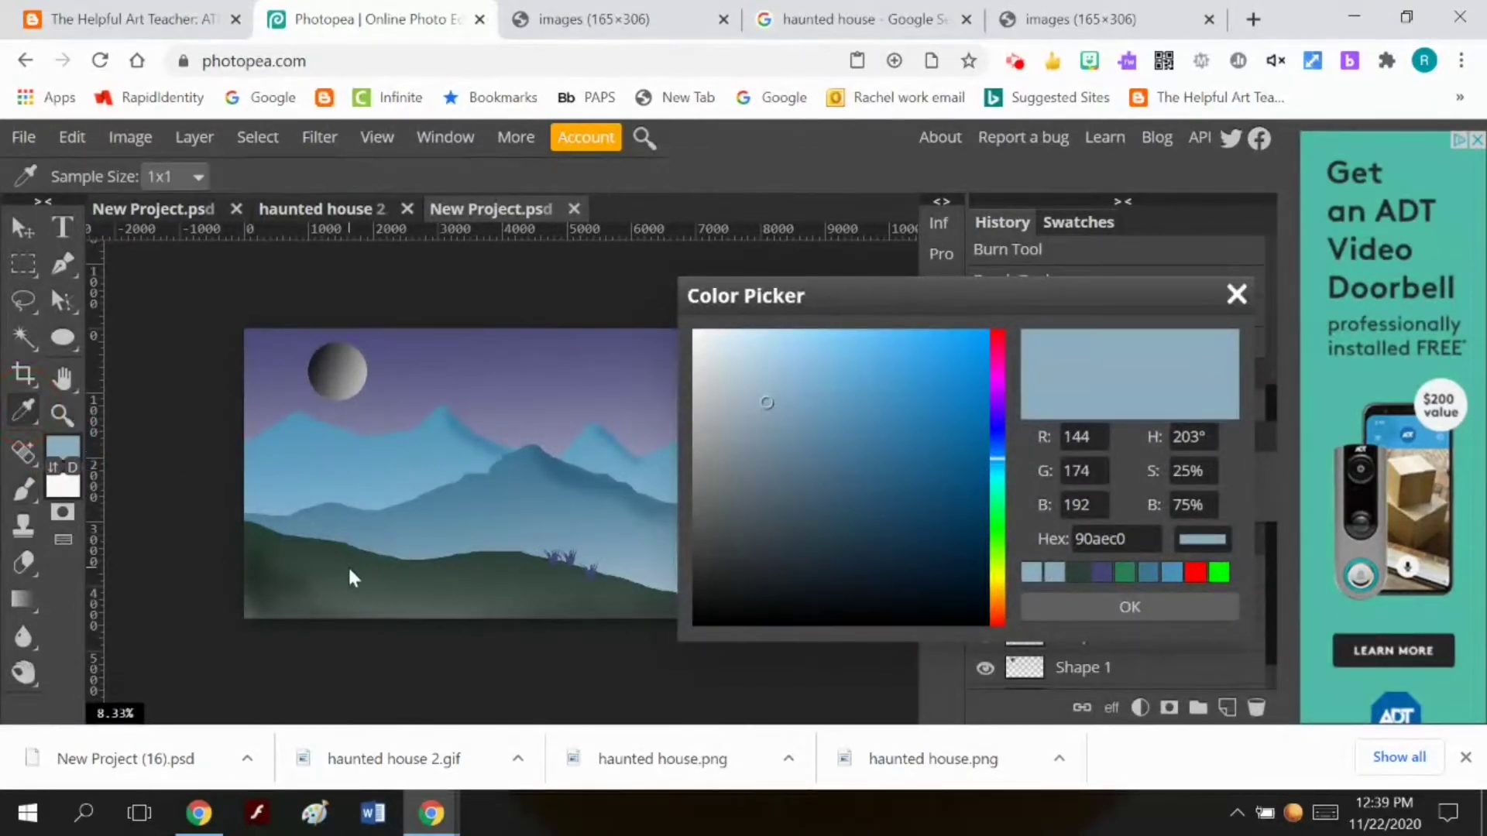
pyautogui.click(301, 558)
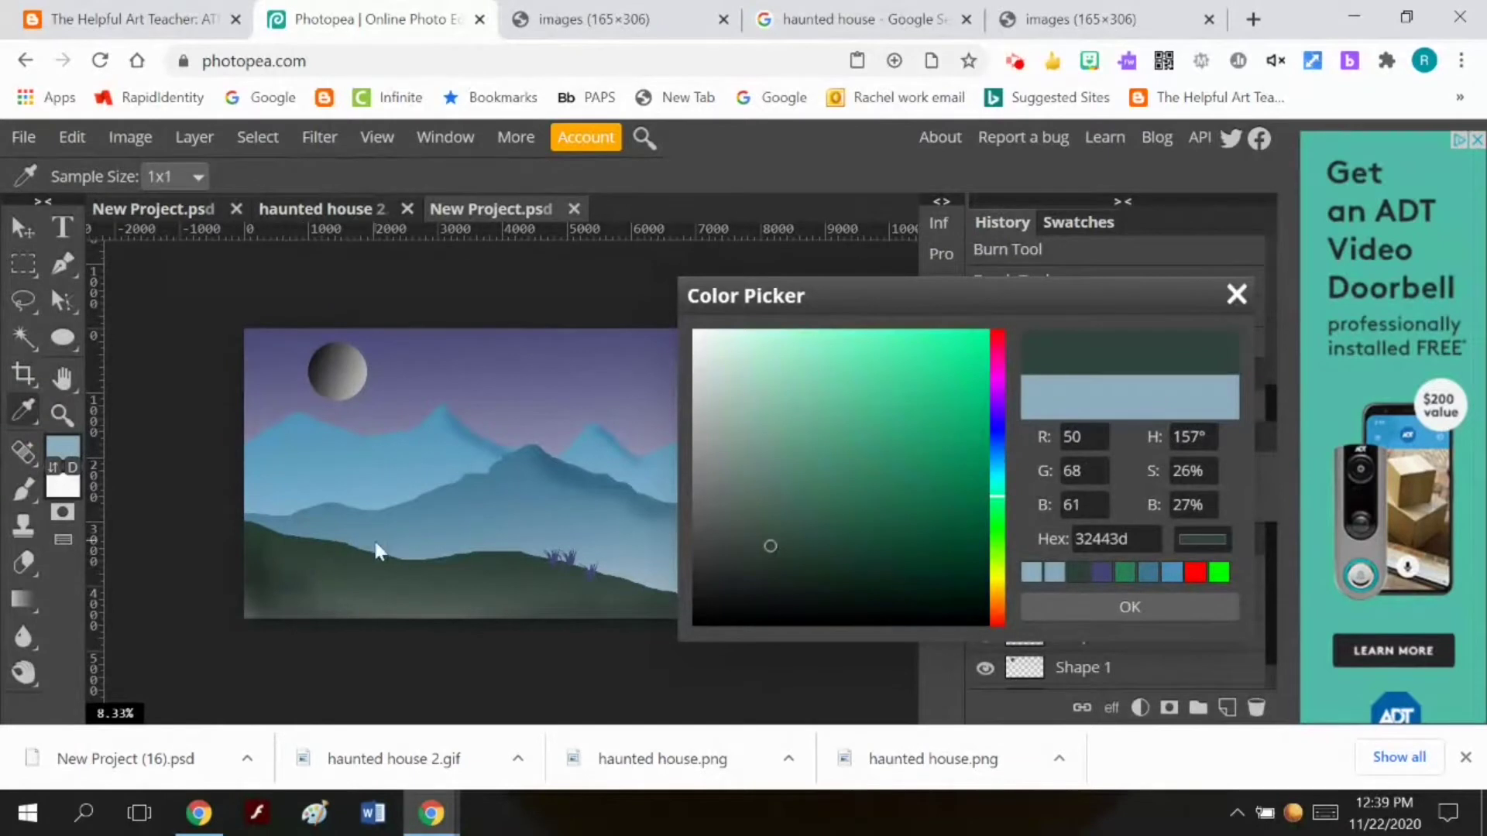
pyautogui.click(1093, 608)
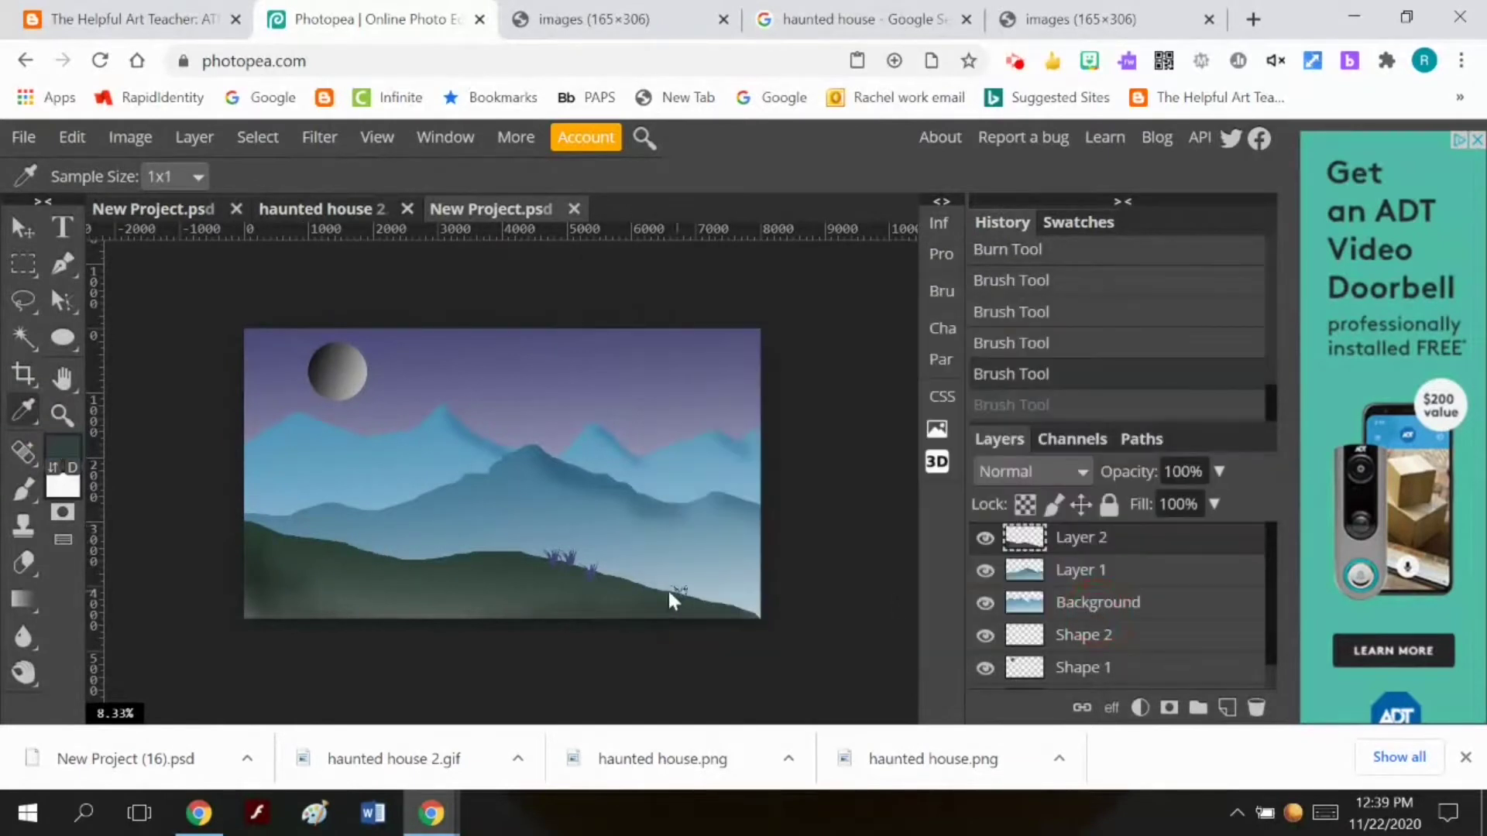
pyautogui.click(27, 493)
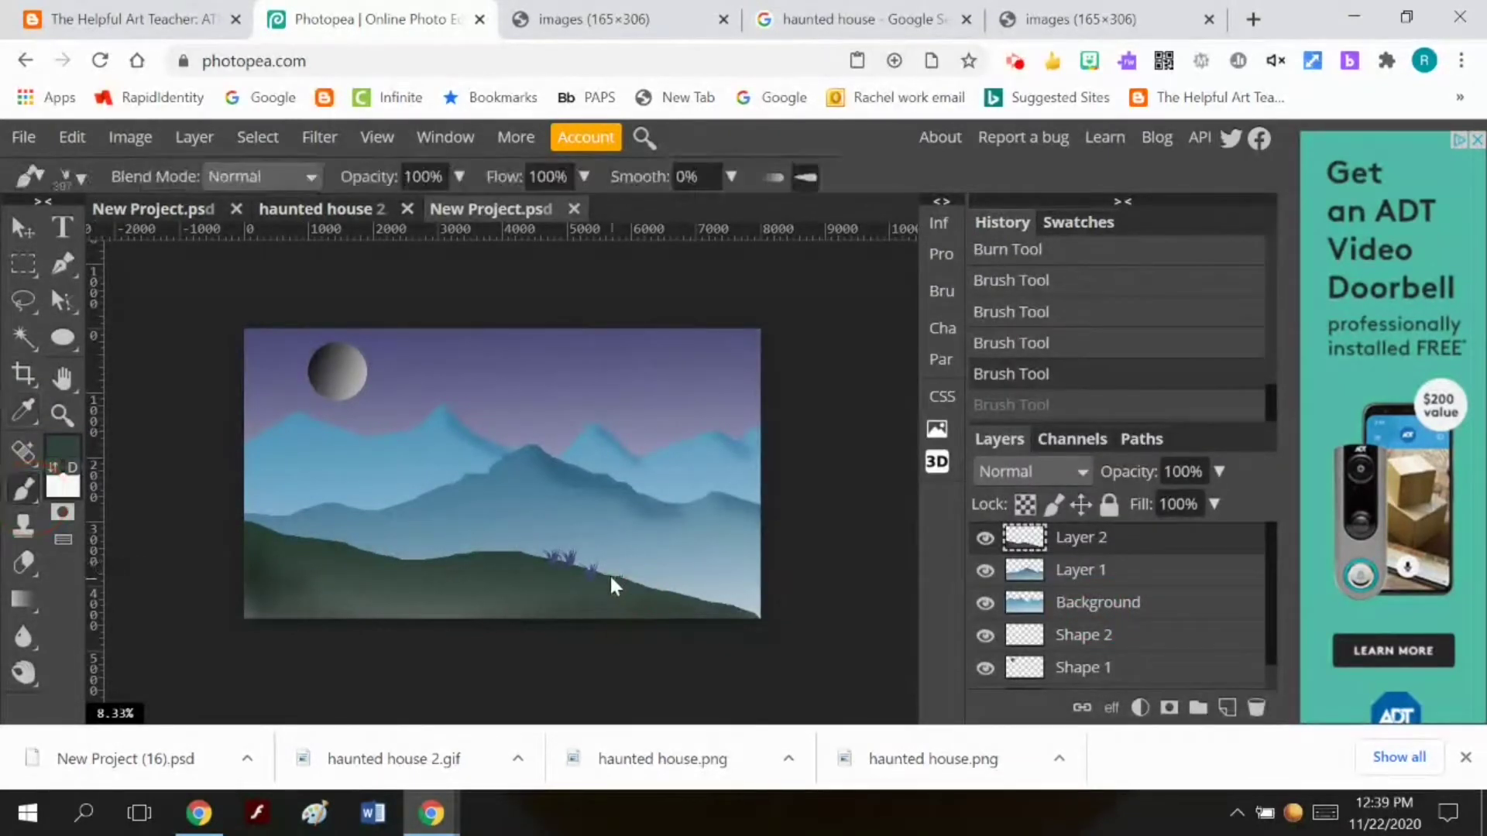
pyautogui.moveTo(610, 577); pyautogui.dragTo(626, 572)
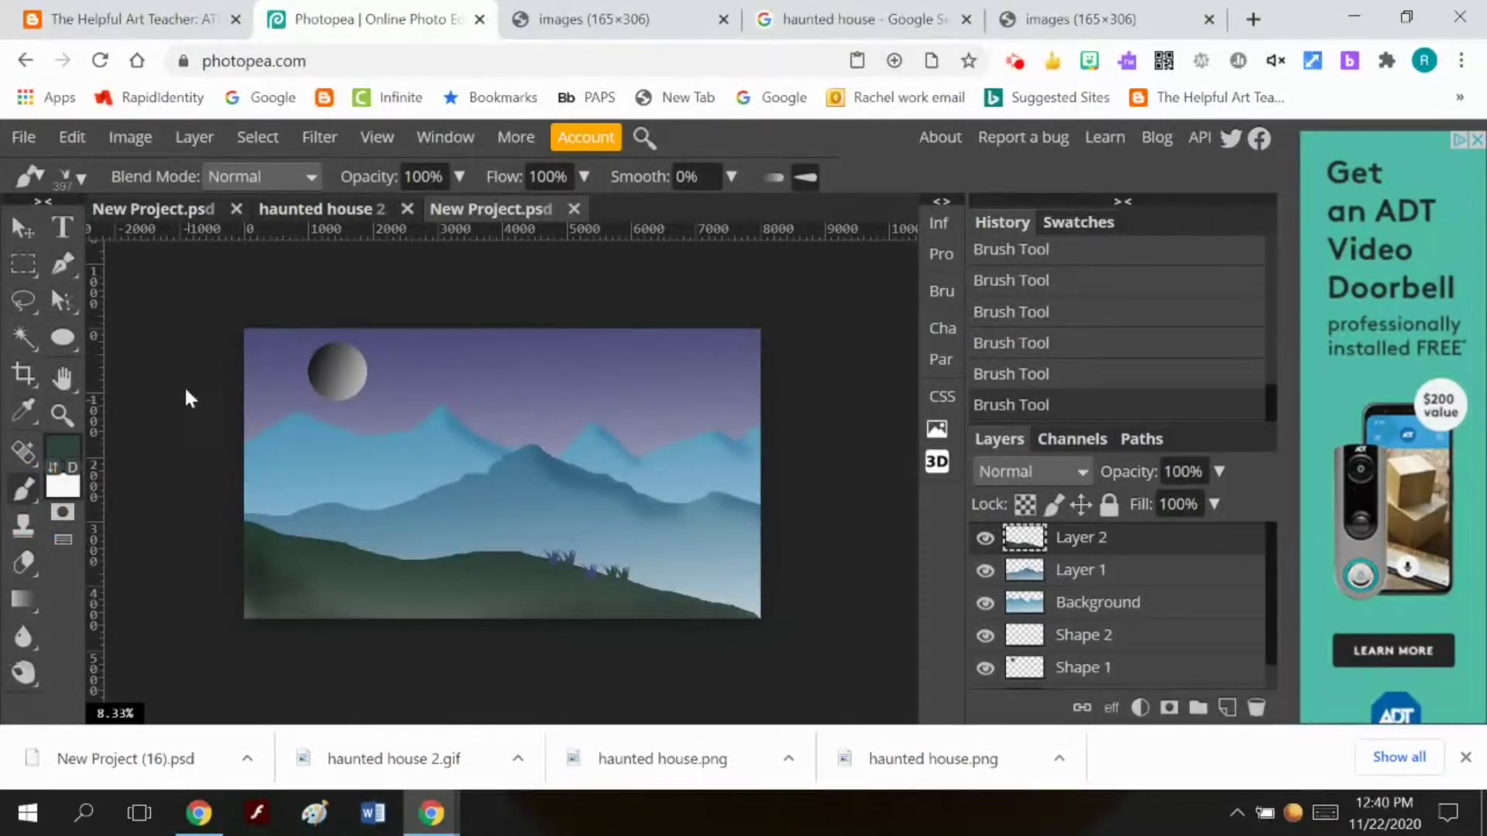
# Enlarge the grass brush to 725 px and stamp bigger green clumps farther down the ridge and over the purple grass
pyautogui.click(82, 178)
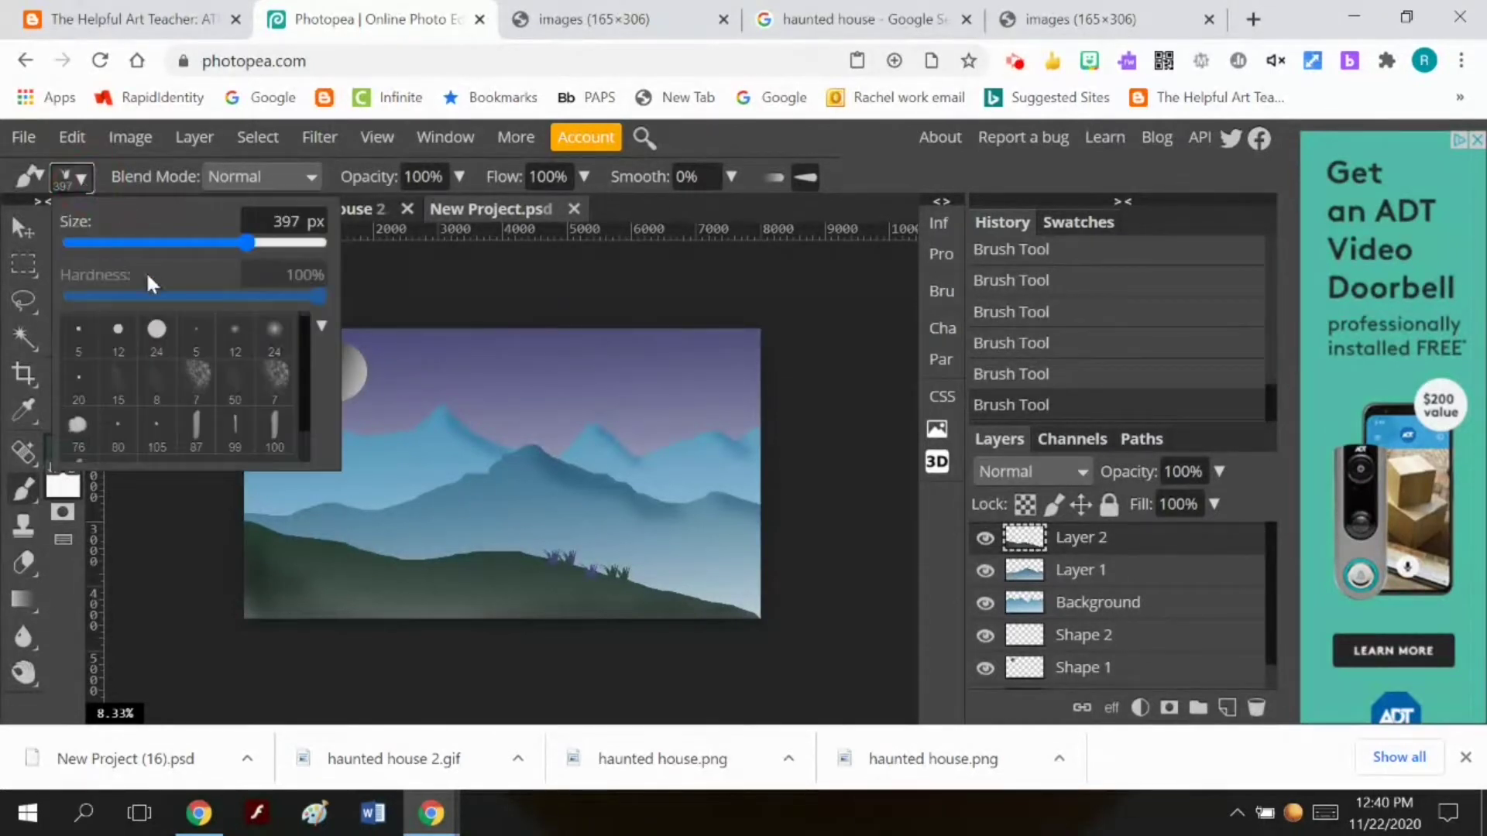
pyautogui.click(290, 245)
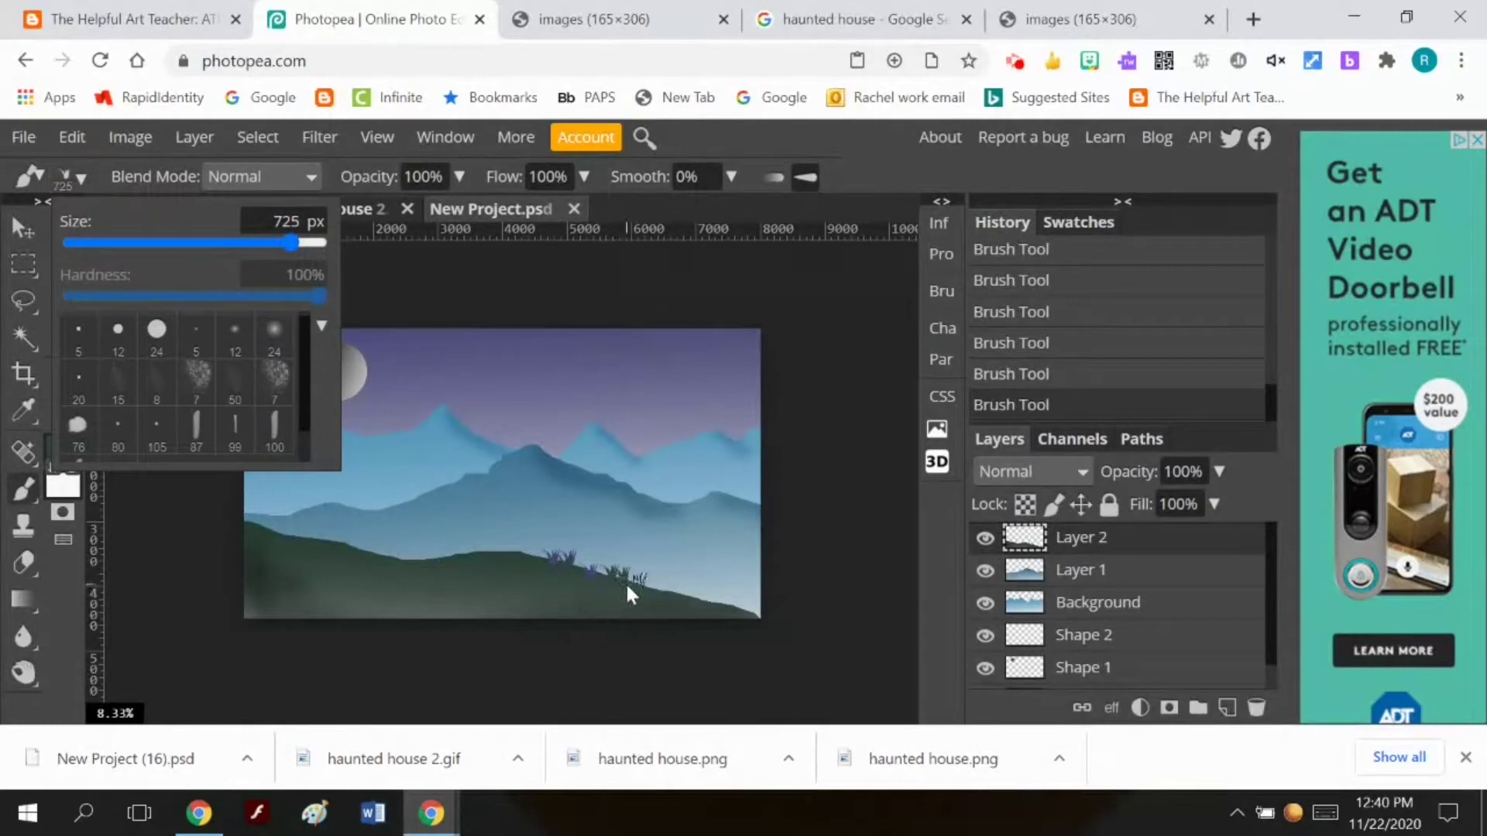
pyautogui.click(638, 576)
pyautogui.click(658, 582)
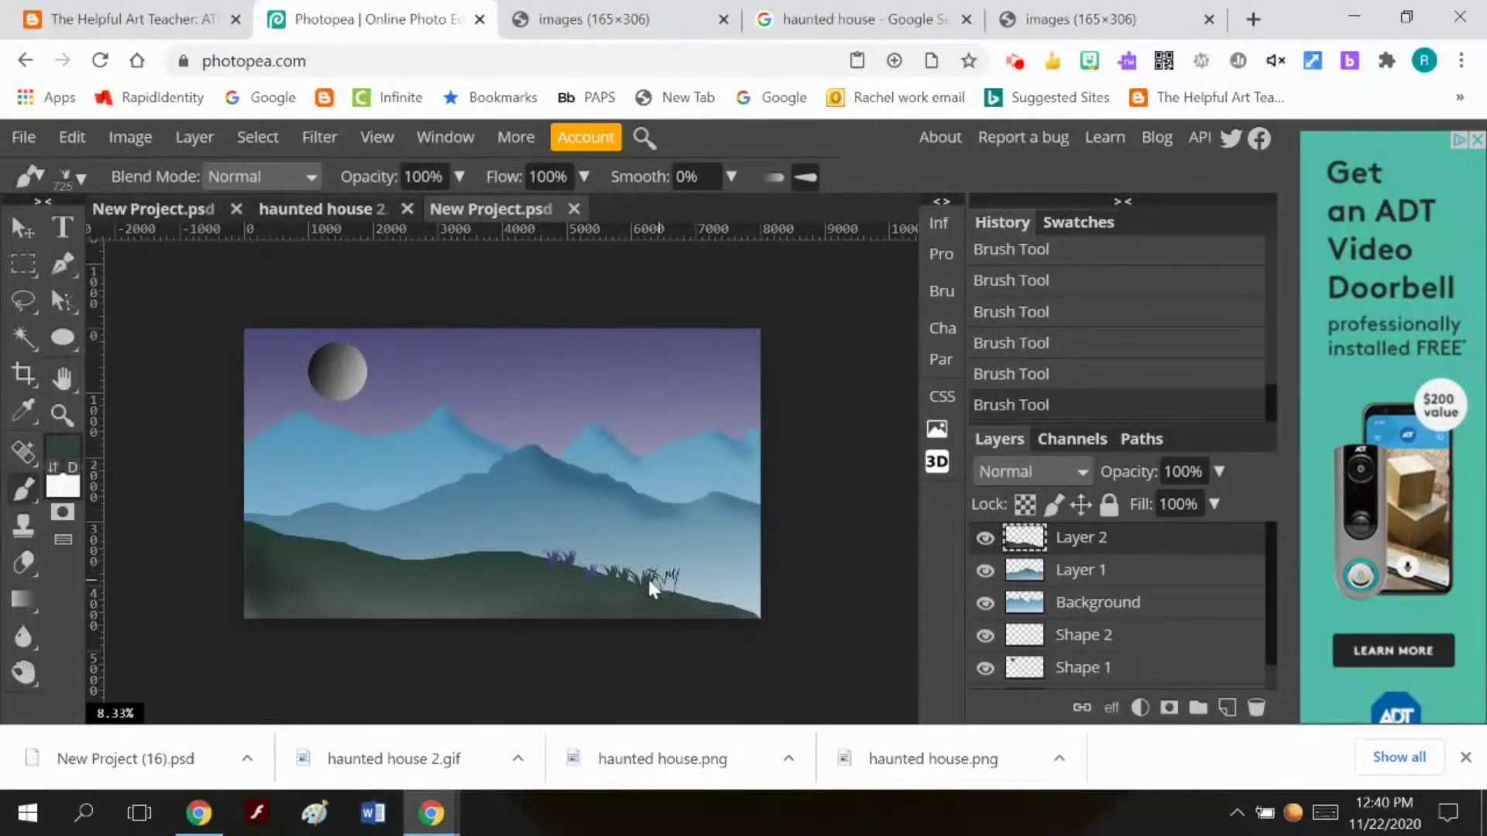
pyautogui.click(548, 549)
pyautogui.click(546, 549)
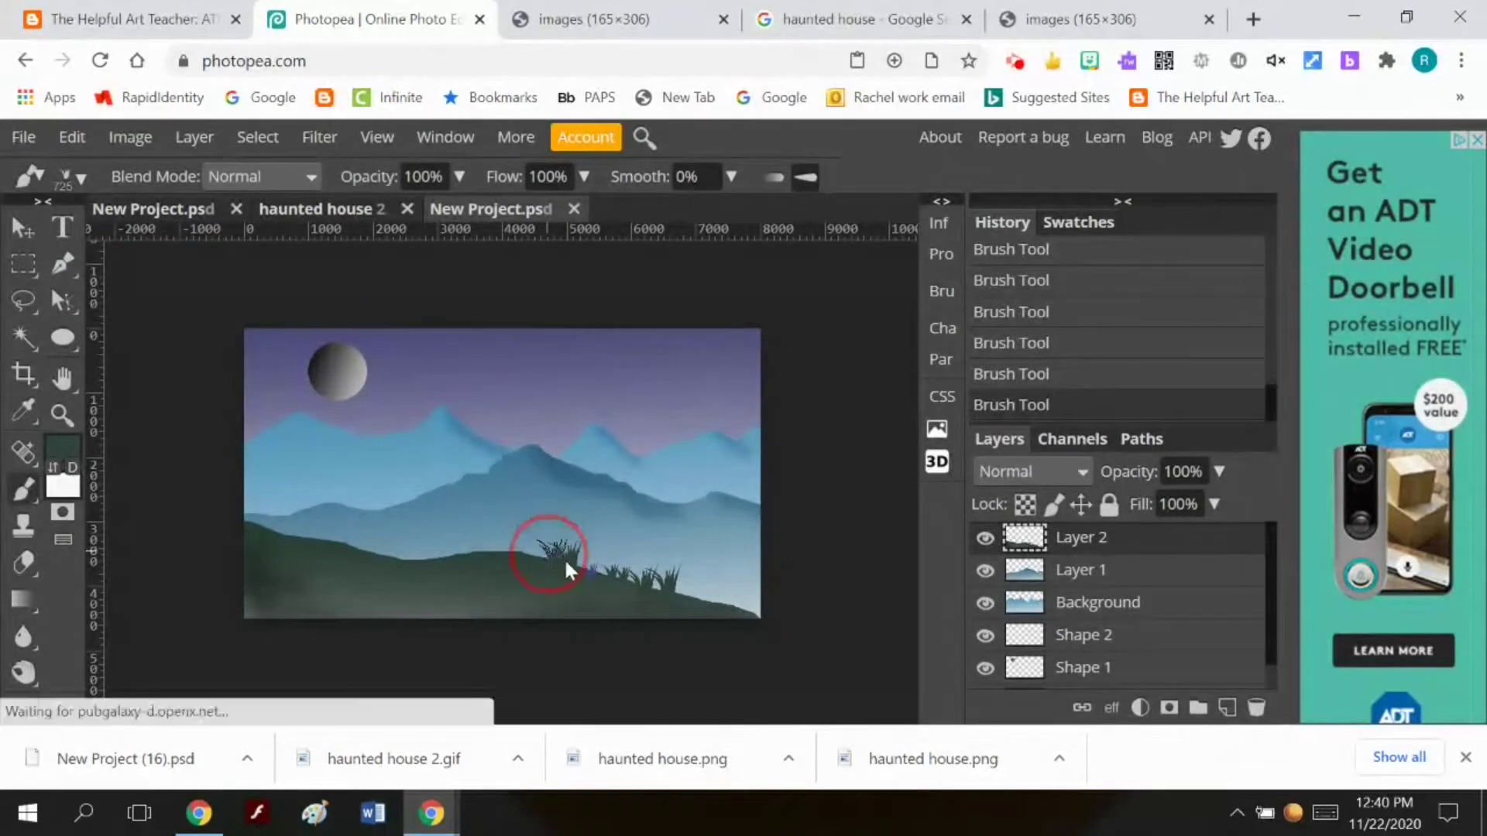
# Stamp more dark green grass clumps along the front hill's ridge, covering the remaining purple grass and extending down the slope
pyautogui.click(681, 589)
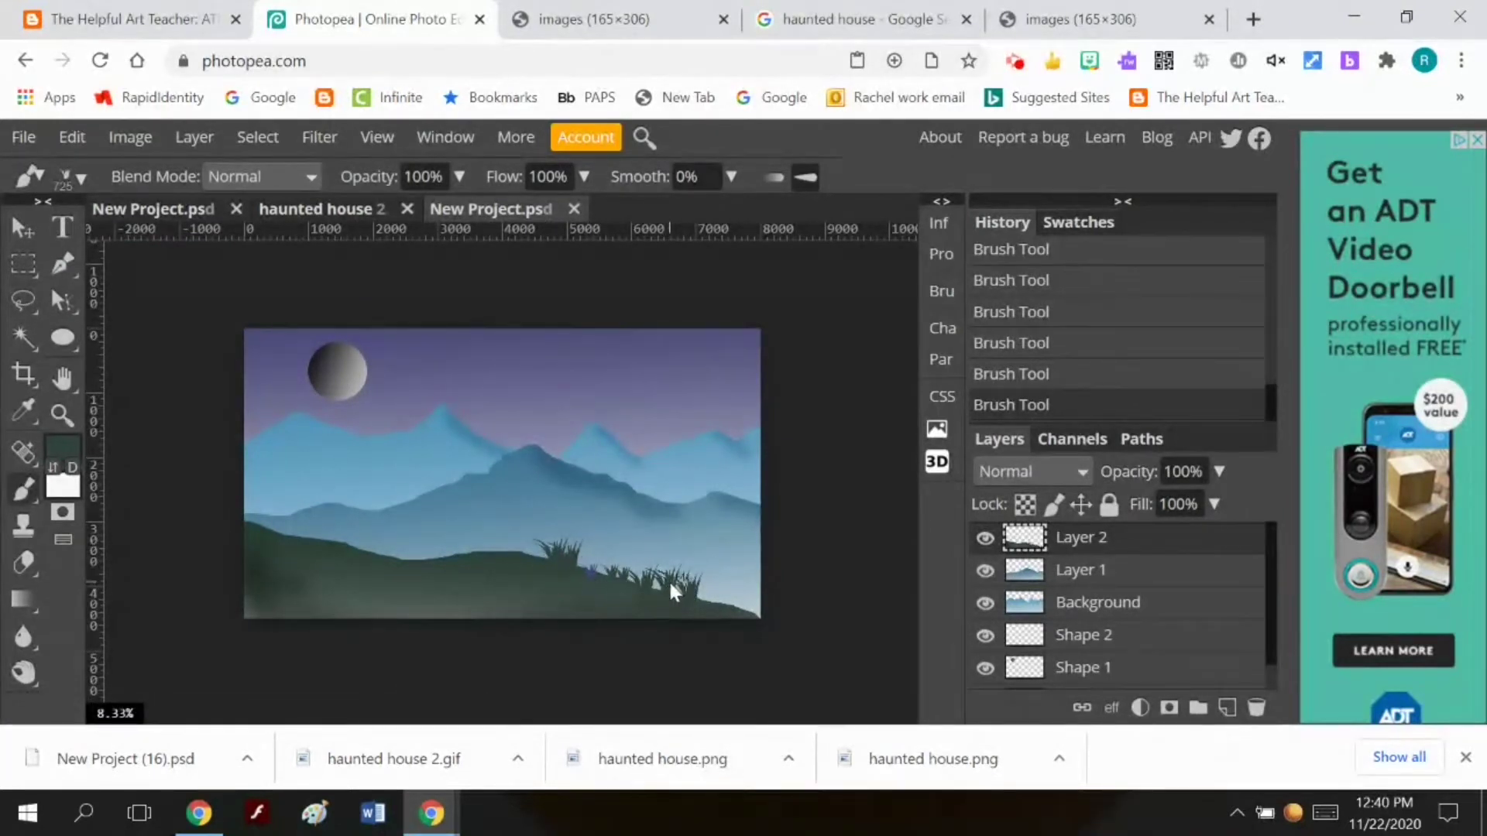
pyautogui.click(670, 568)
pyautogui.click(589, 569)
pyautogui.click(710, 602)
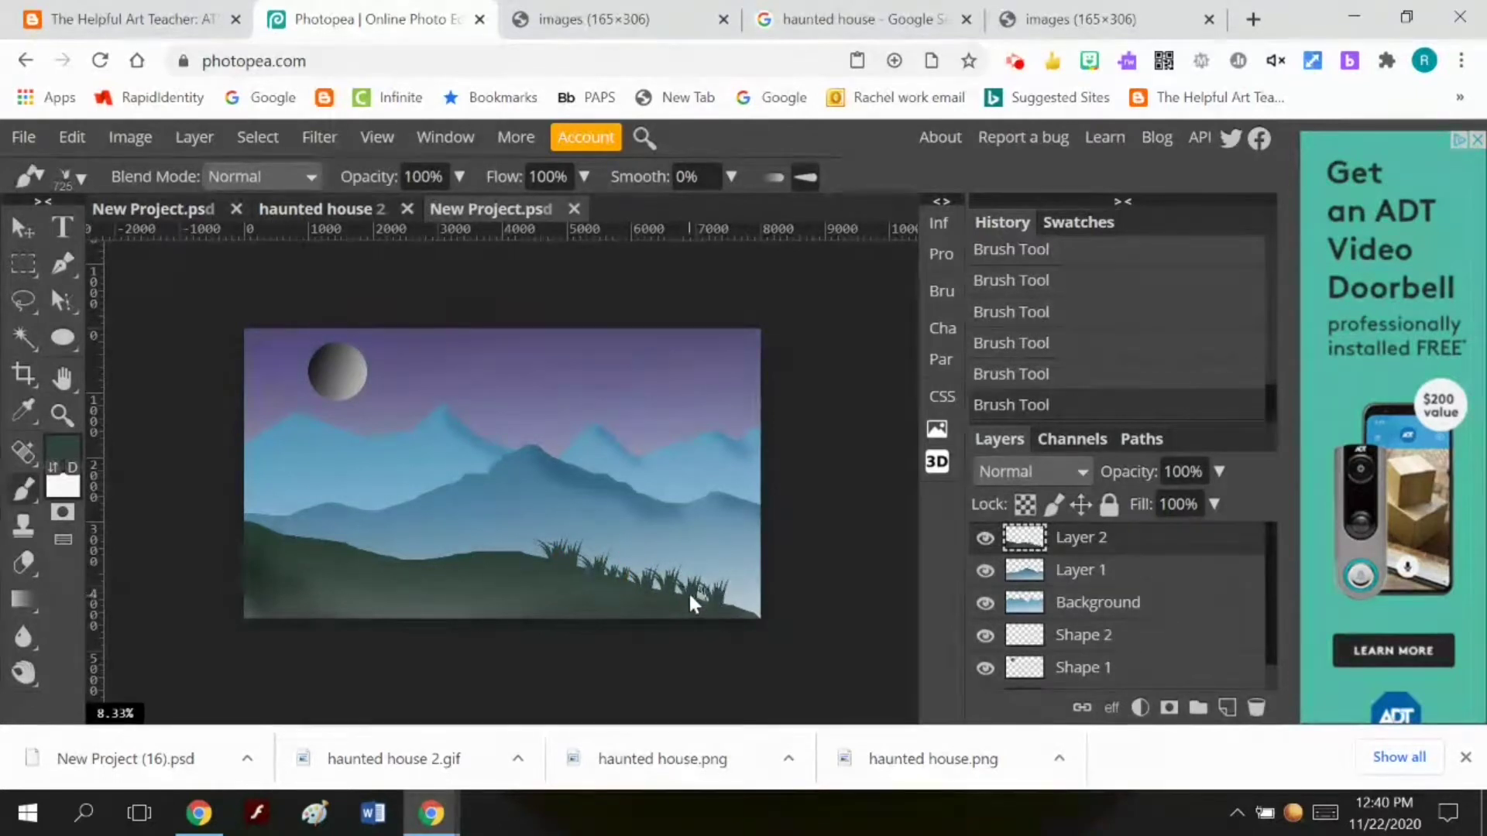
pyautogui.click(573, 550)
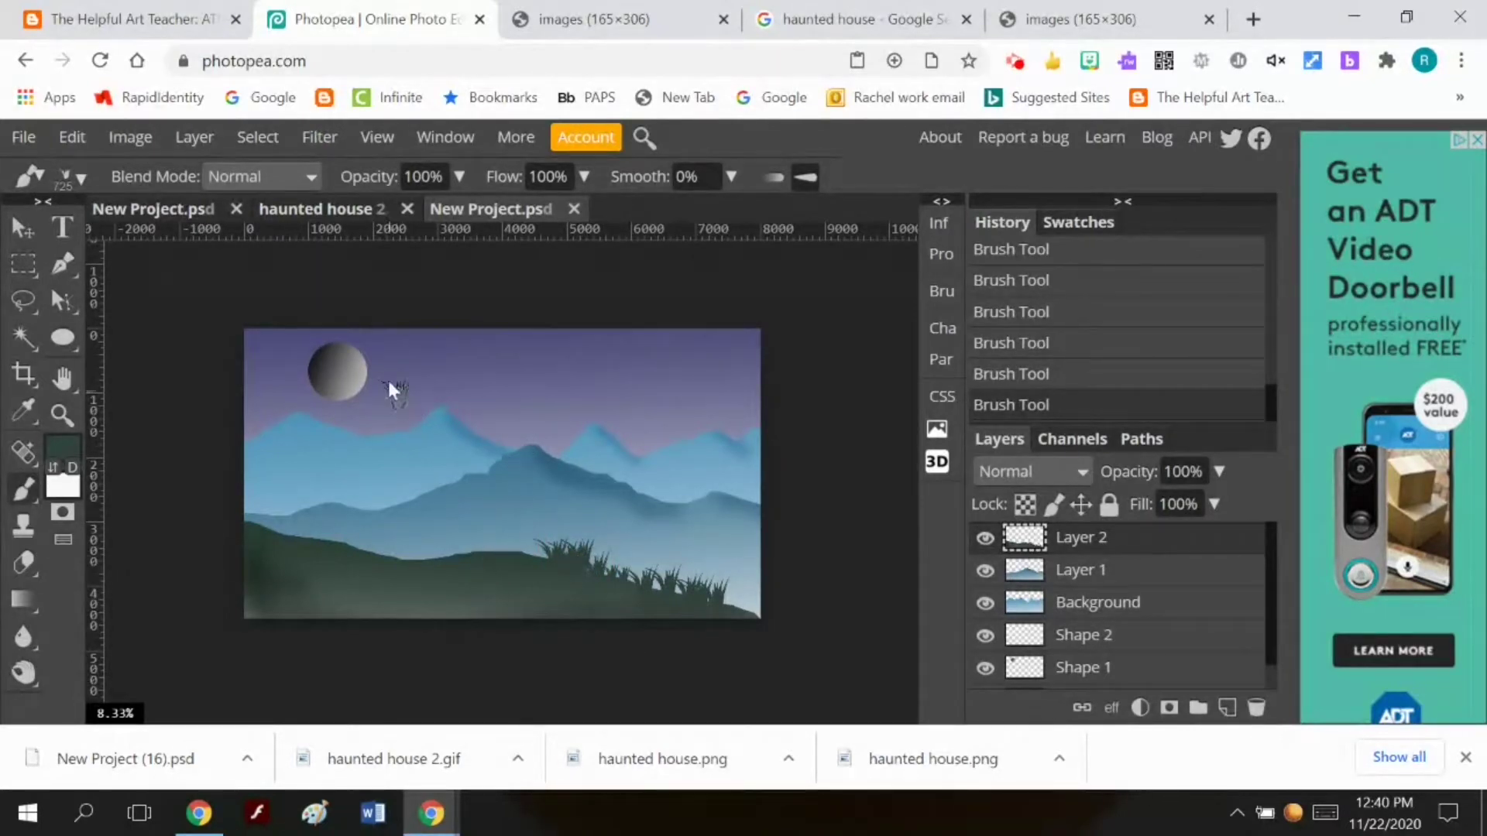
# Switch to the document with the house drawing, hide the grass on Layer 1 and unlock the Background layer
pyautogui.click(341, 215)
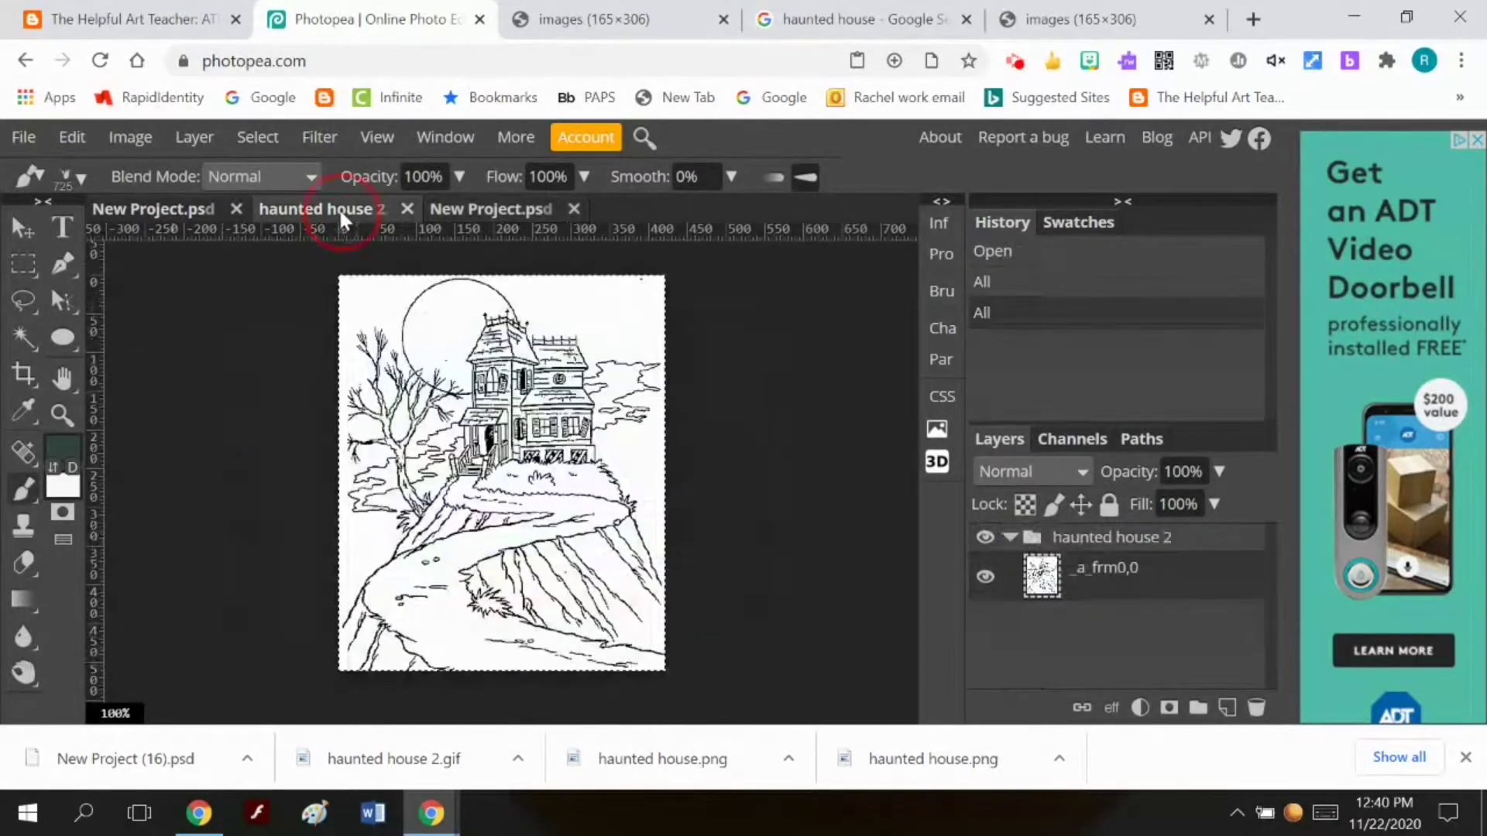
pyautogui.click(183, 206)
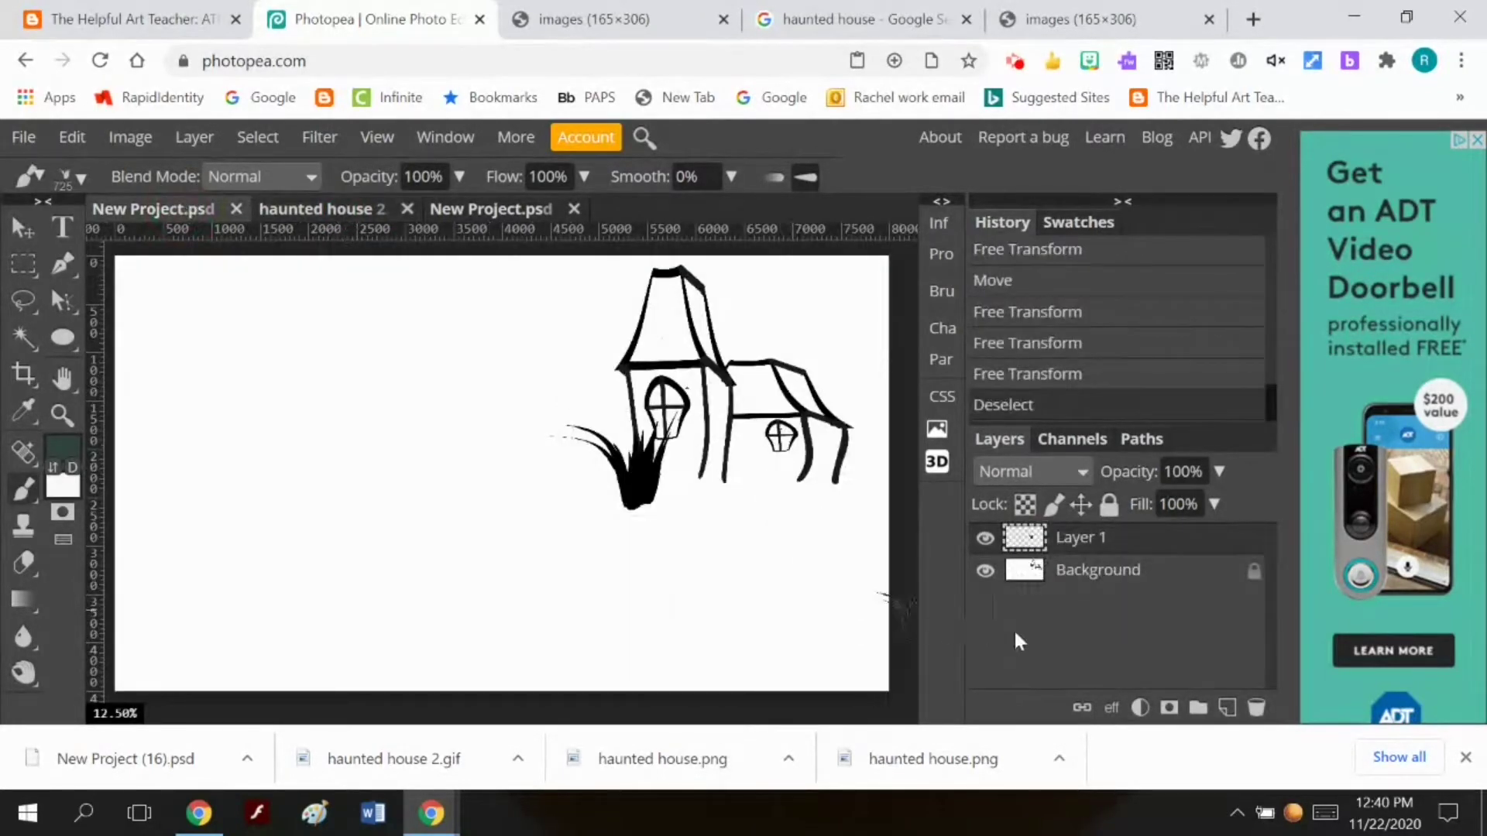
pyautogui.click(984, 538)
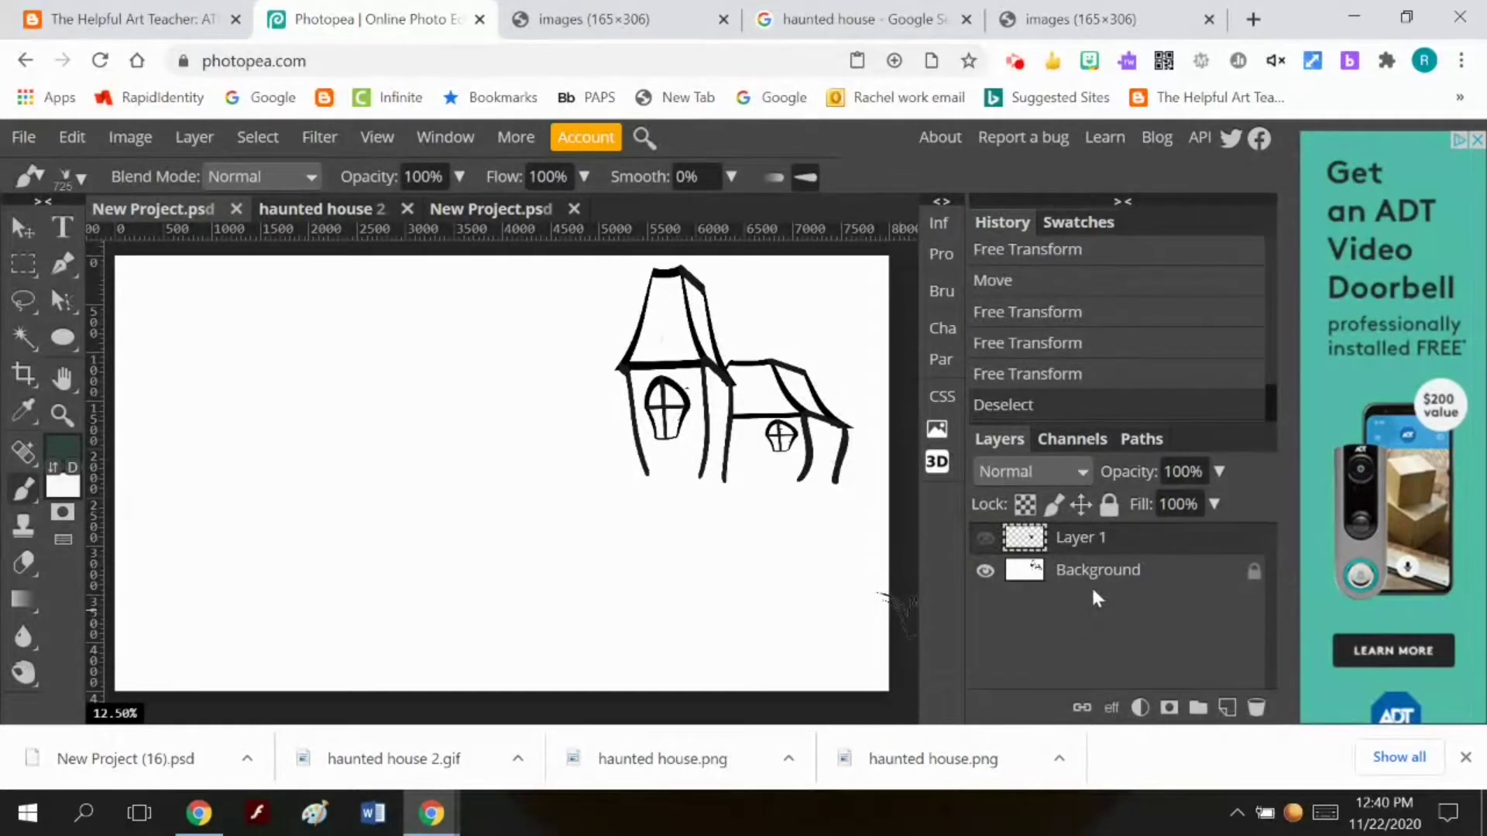
pyautogui.click(1255, 575)
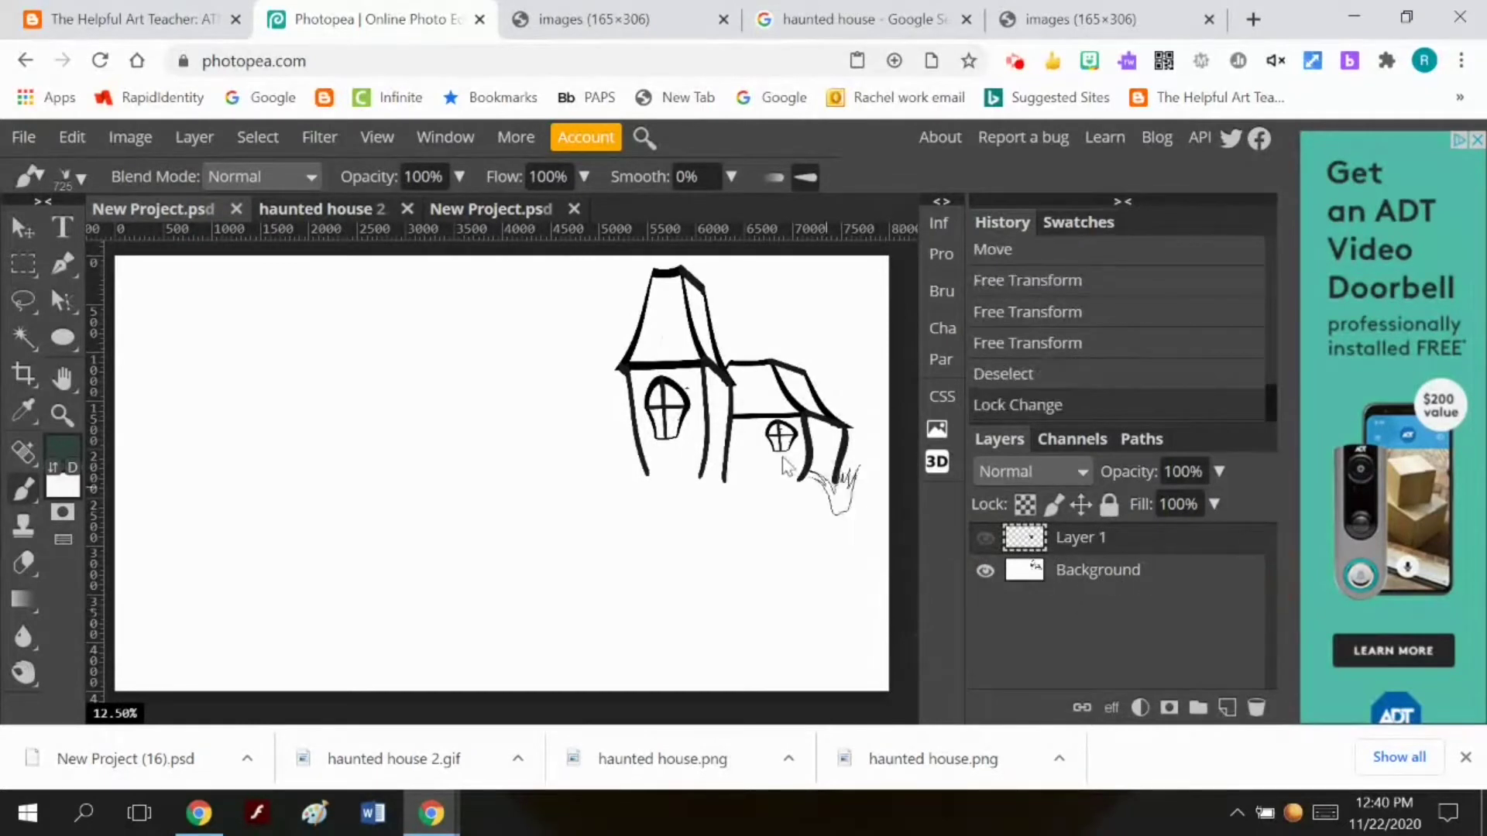
pyautogui.click(23, 334)
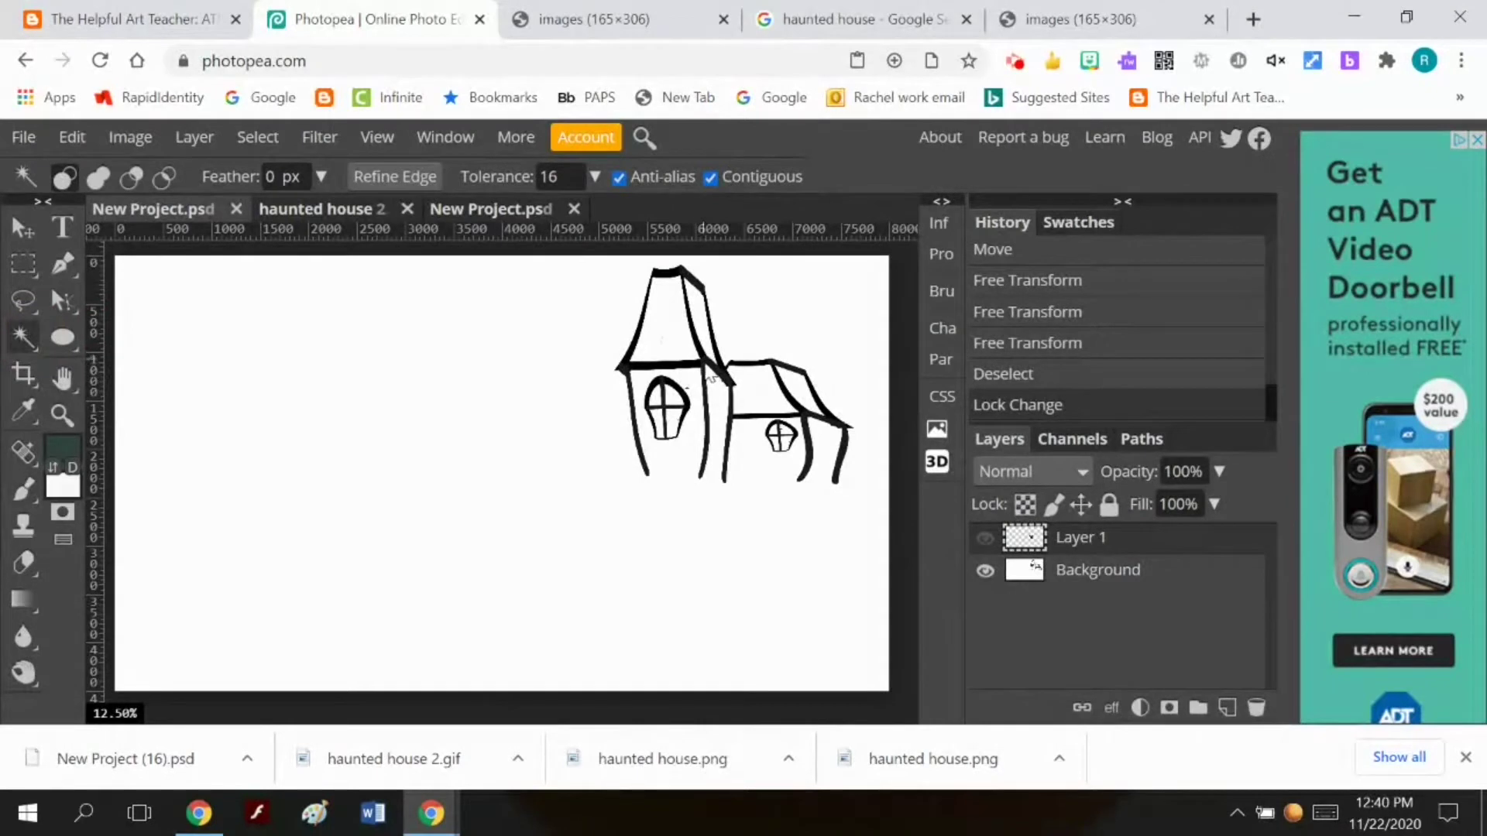
pyautogui.click(704, 362)
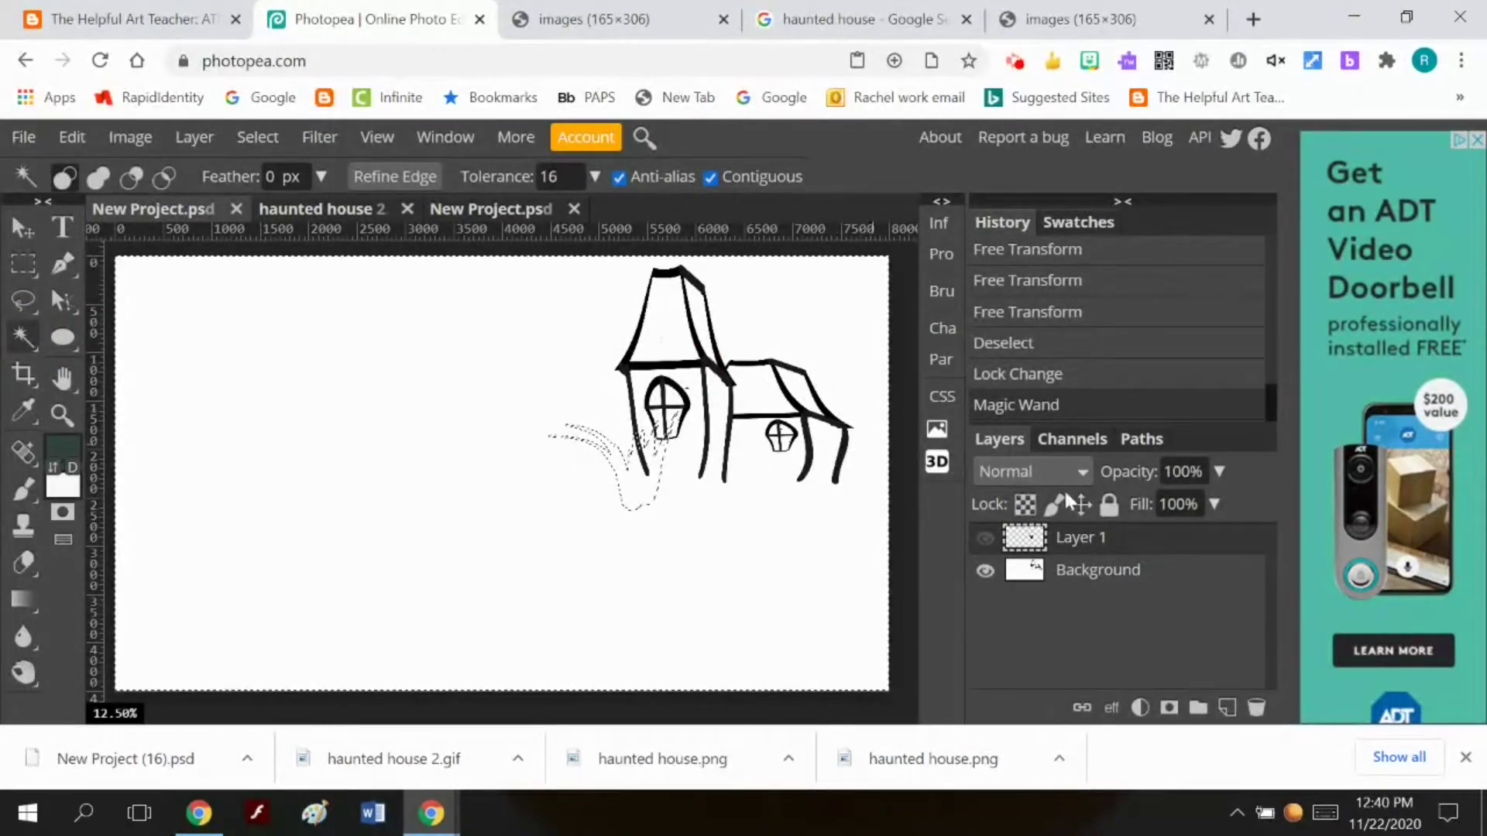
pyautogui.click(985, 537)
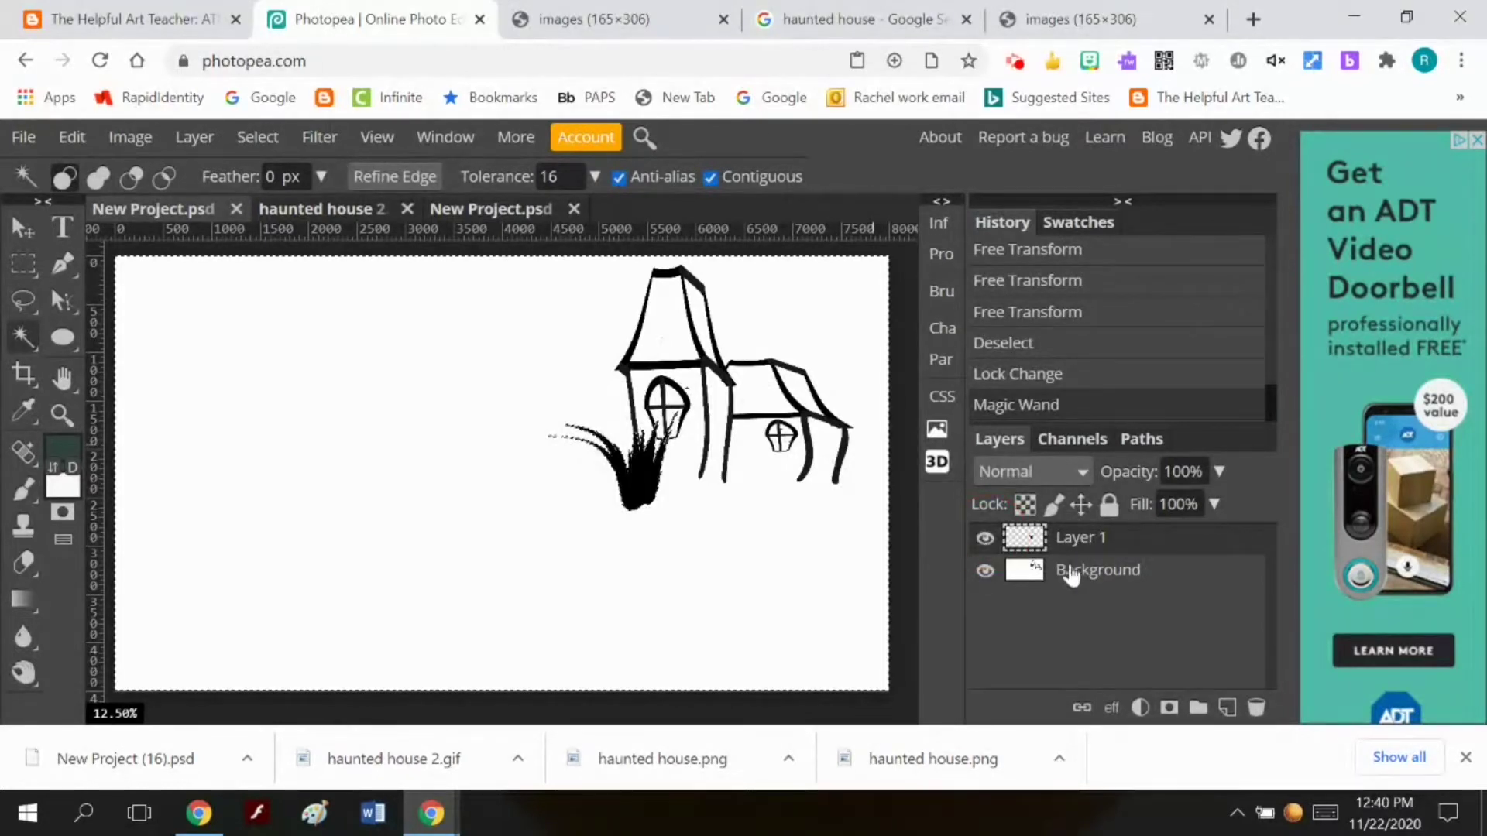
pyautogui.click(985, 538)
pyautogui.click(260, 128)
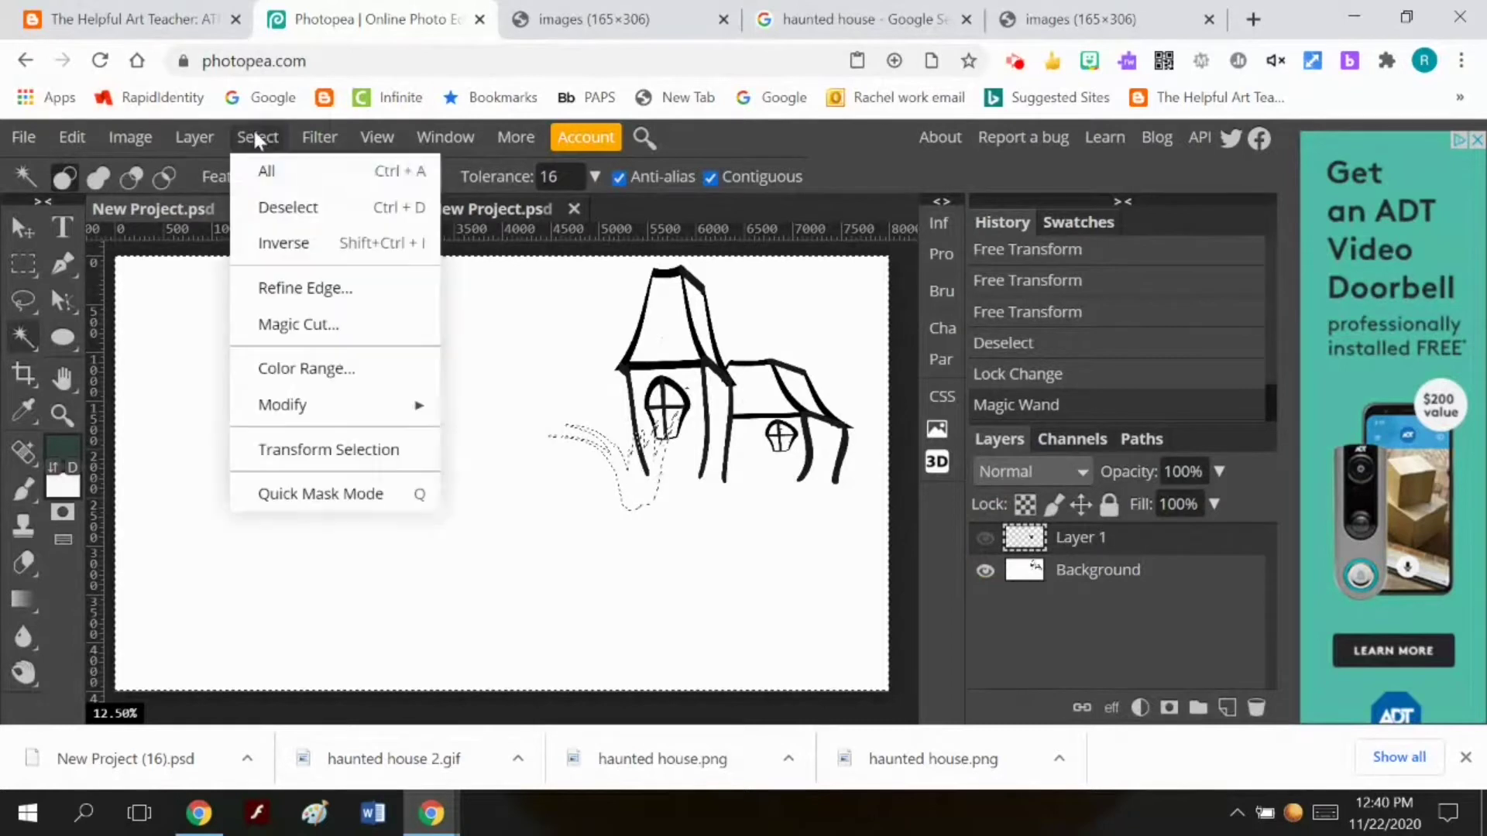
pyautogui.click(271, 202)
# Make the Background layer active, try selecting the house's black lines with the Magic Wand, and clear the selection
pyautogui.click(1041, 582)
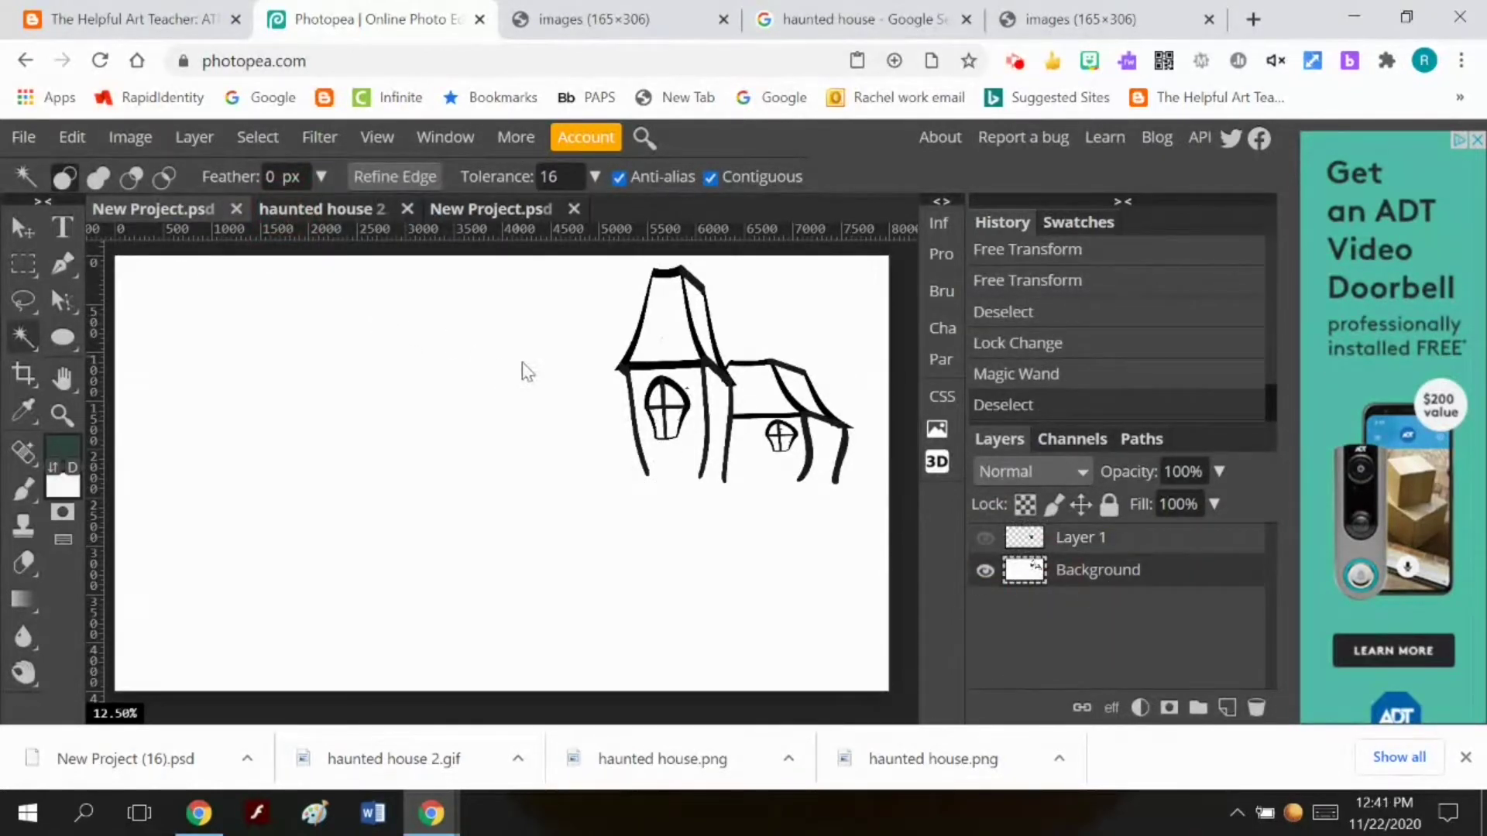
pyautogui.click(711, 381)
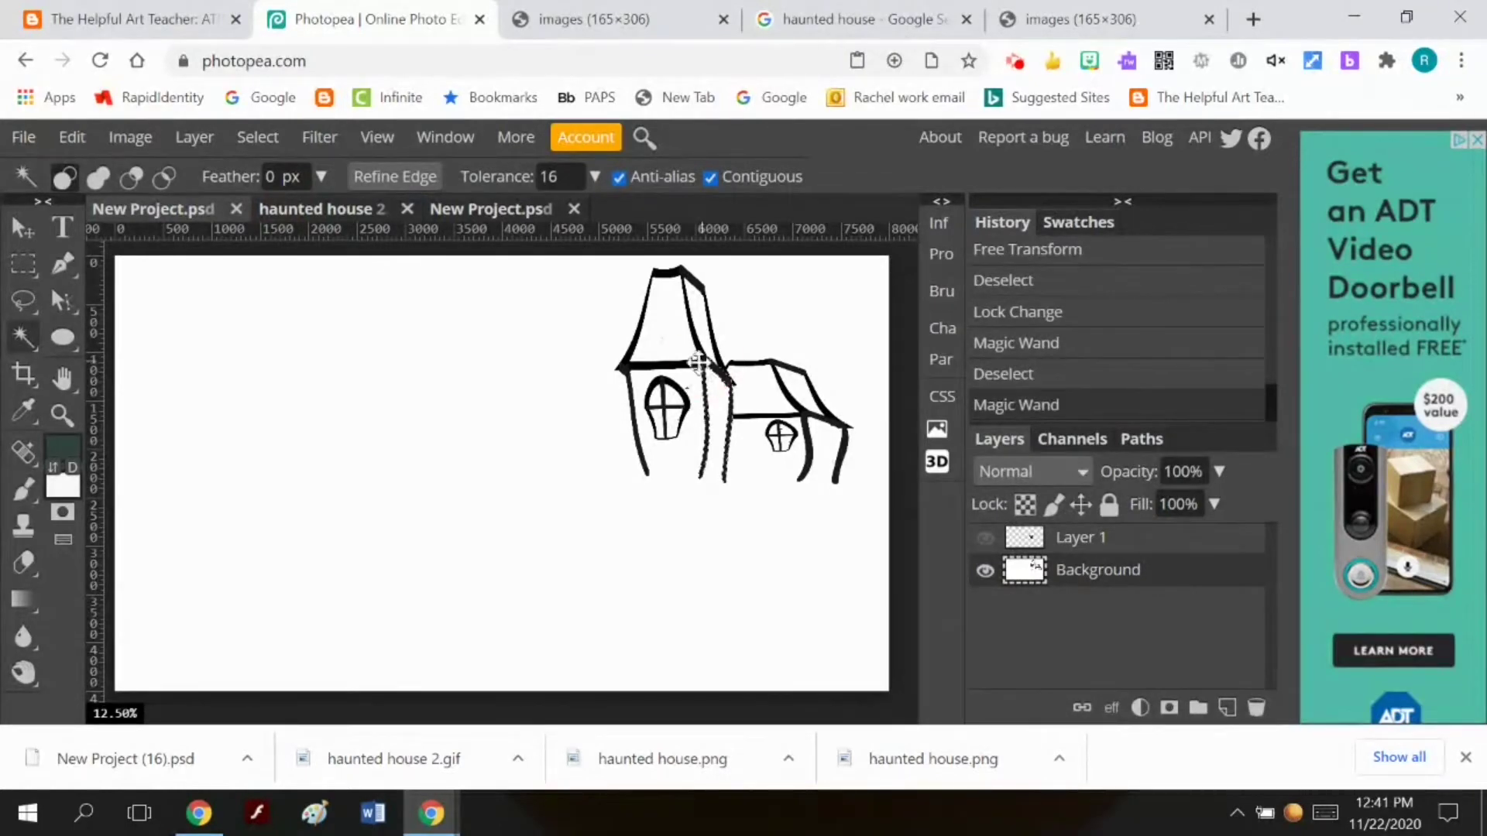
pyautogui.click(692, 372)
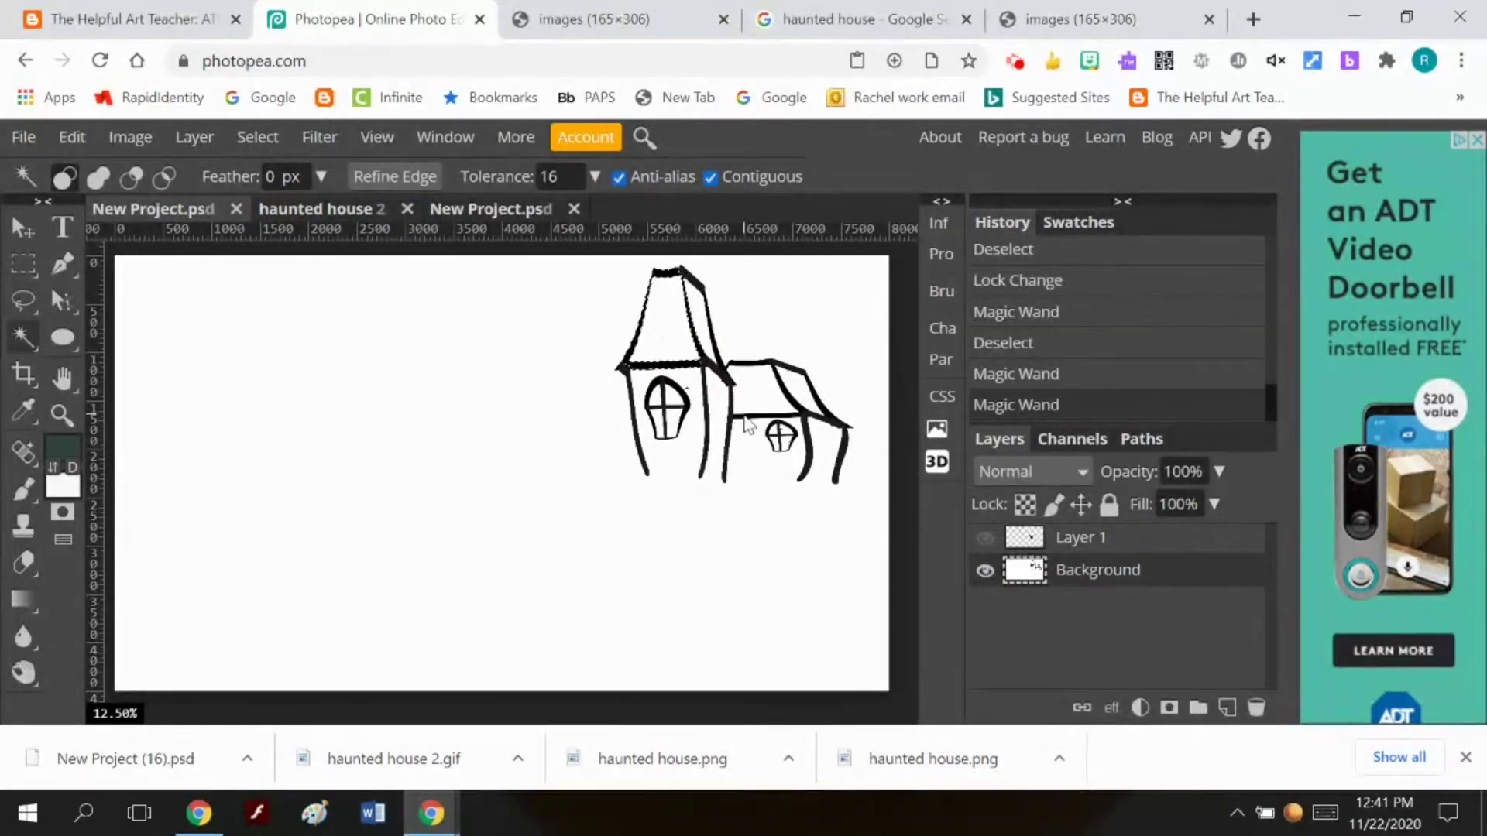
pyautogui.click(806, 419)
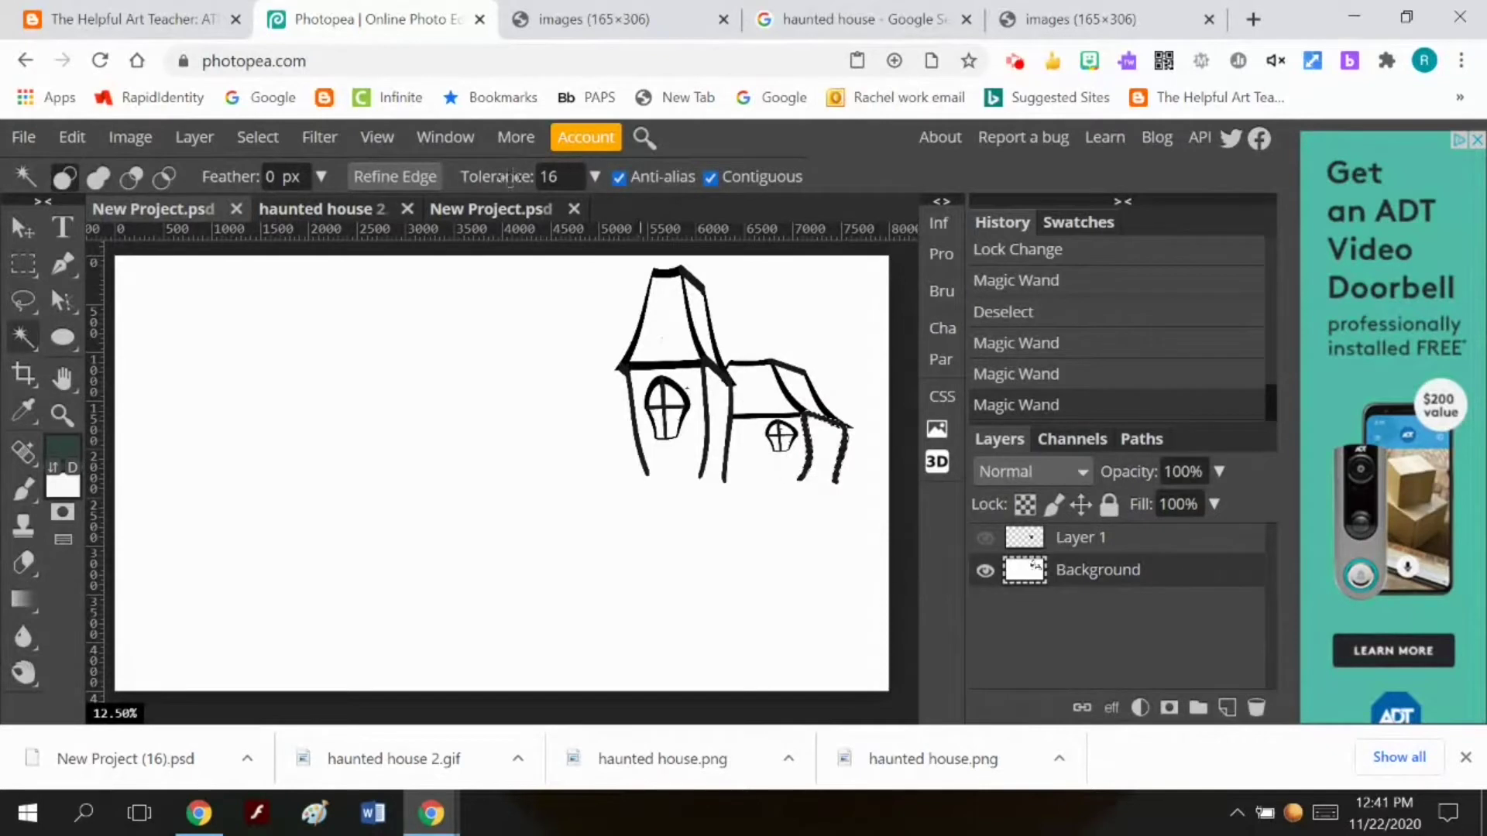
pyautogui.click(275, 137)
pyautogui.click(309, 206)
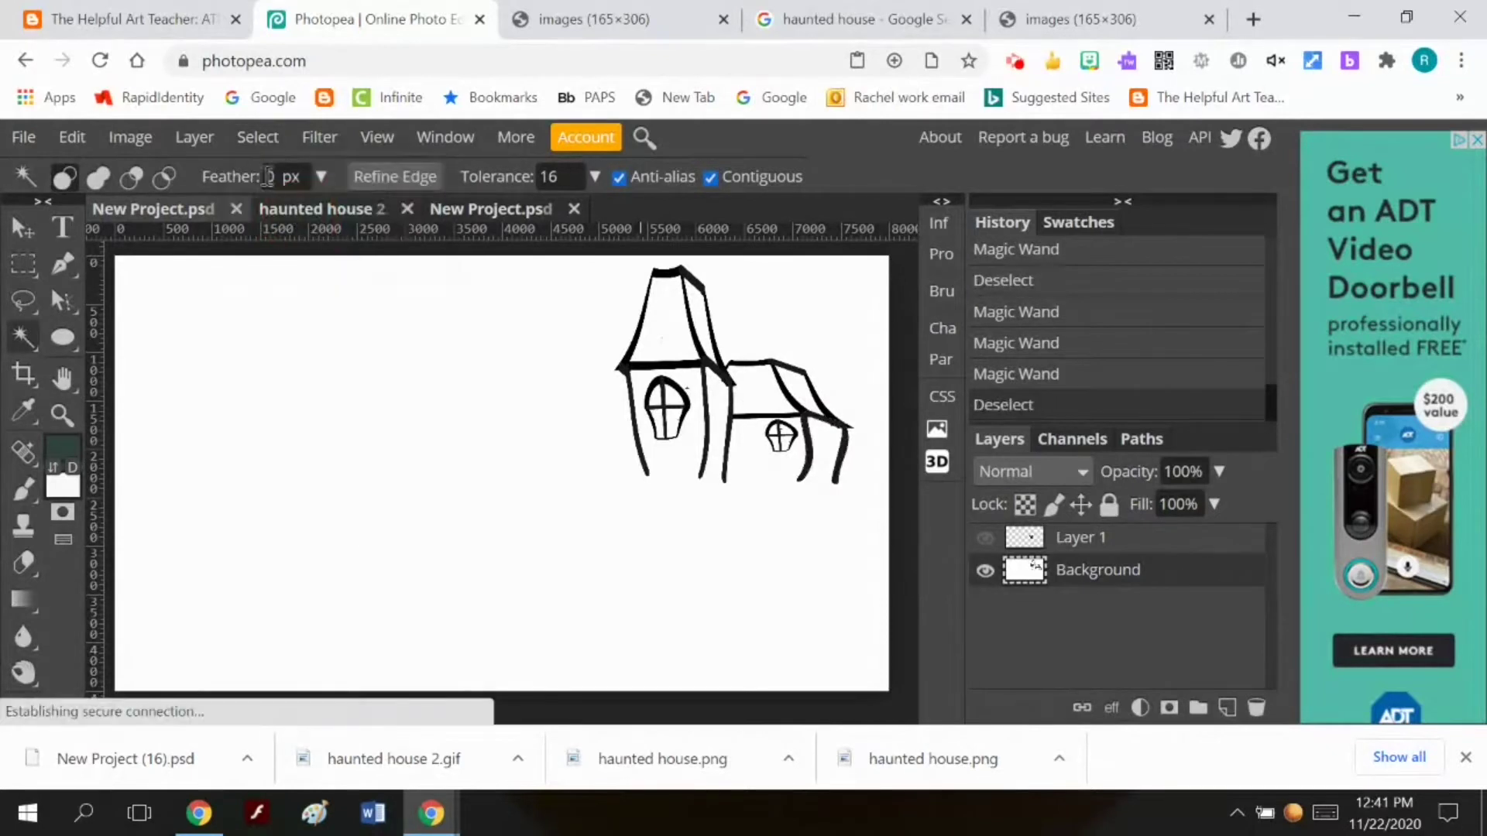
# Select all the house's black lines by Color Range, sampling the black outline with a fuzziness of 103
pyautogui.click(271, 138)
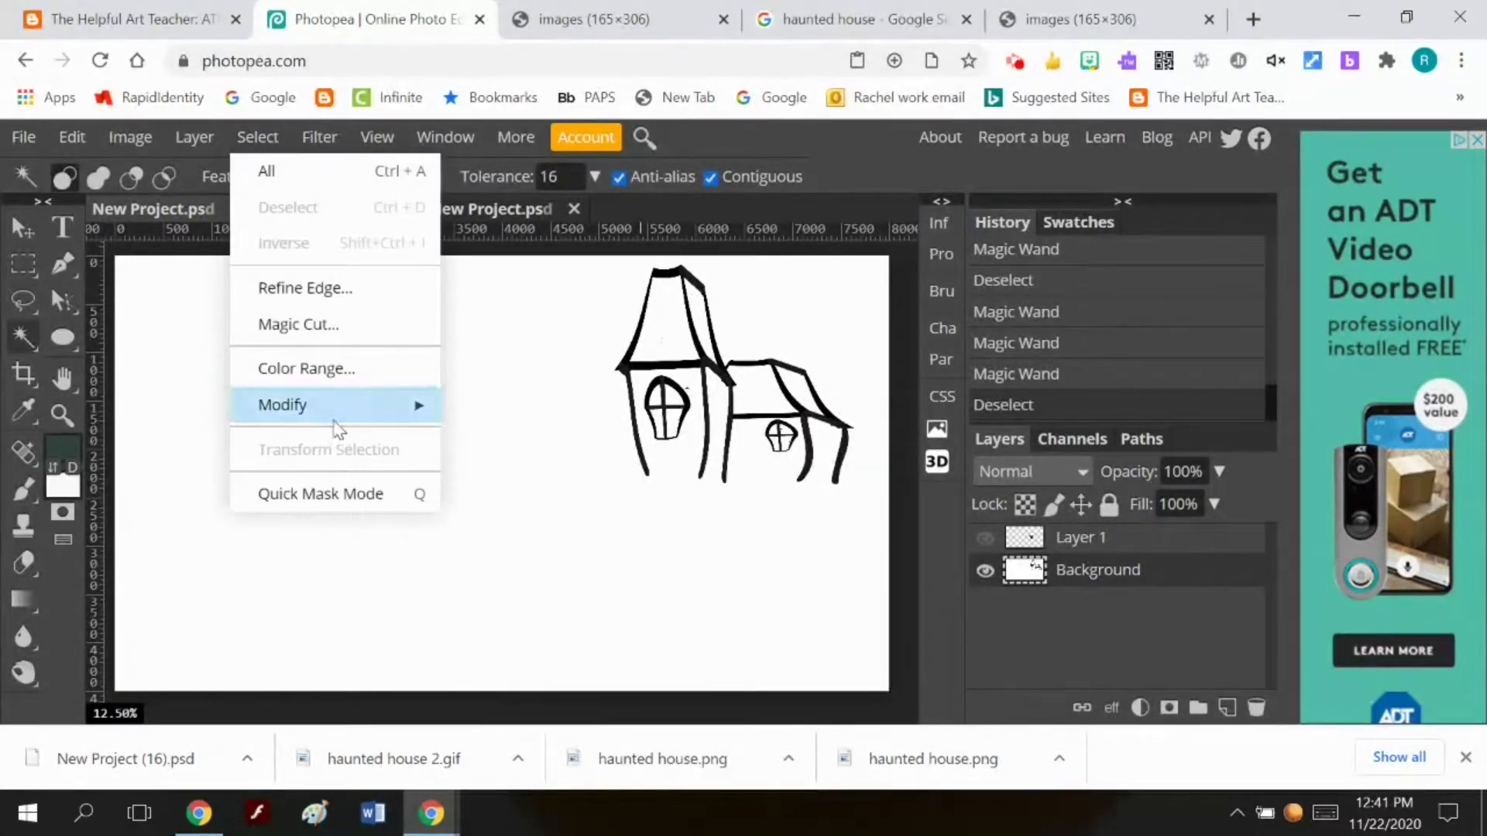
pyautogui.click(331, 376)
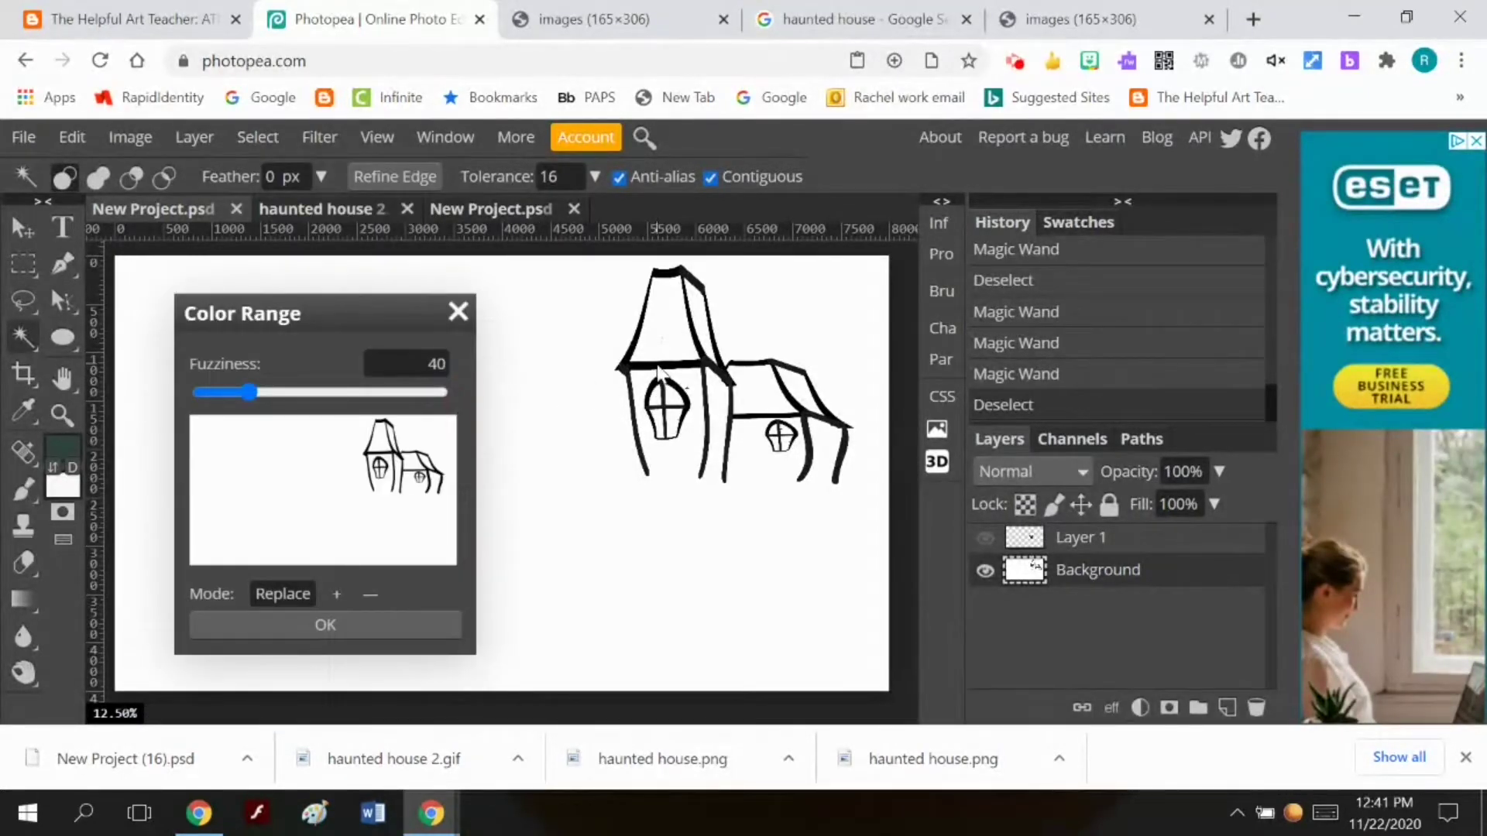
pyautogui.click(658, 372)
pyautogui.moveTo(248, 392); pyautogui.dragTo(328, 397)
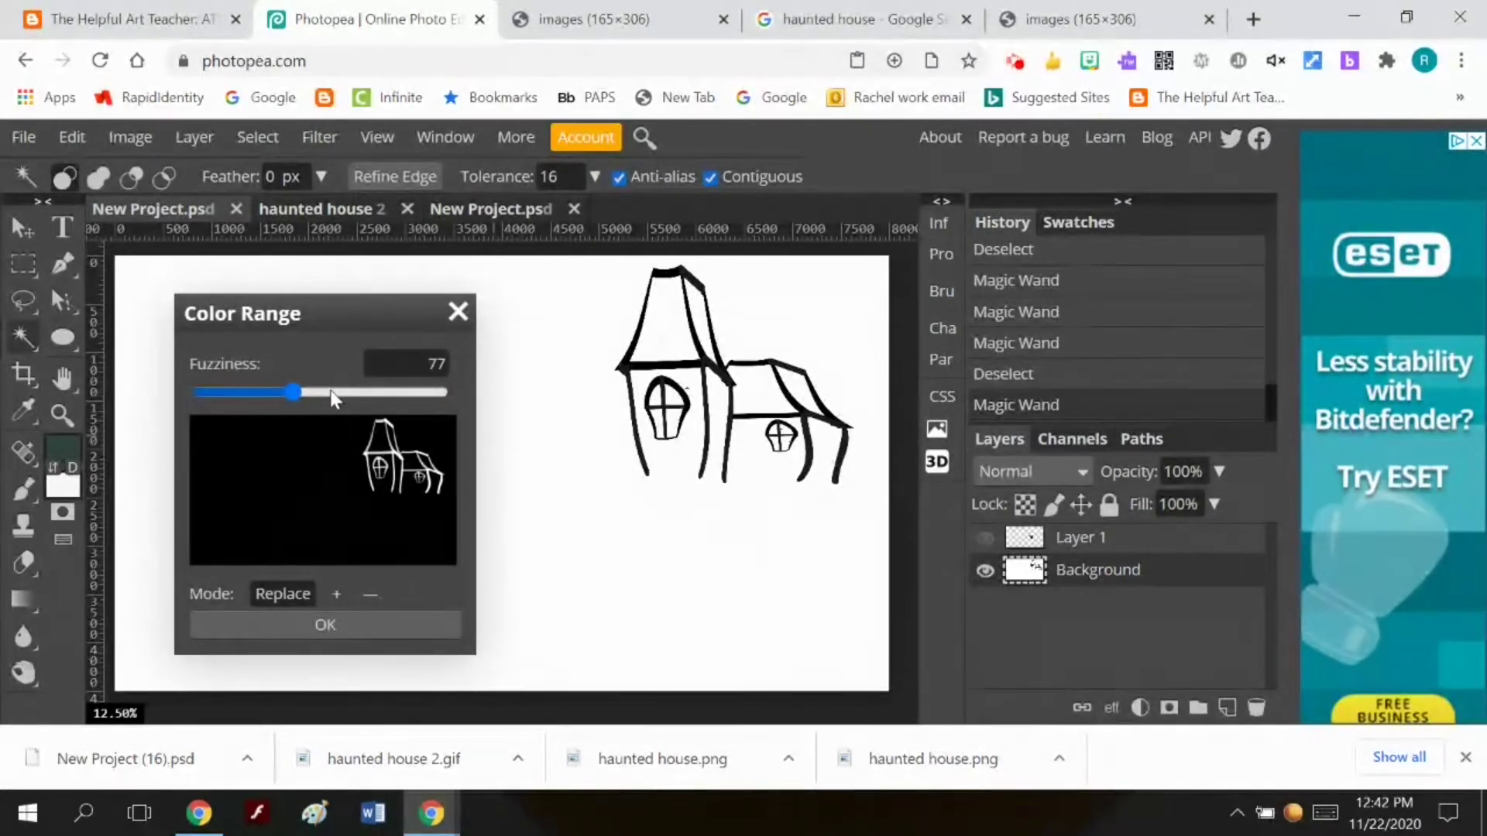
pyautogui.click(324, 392)
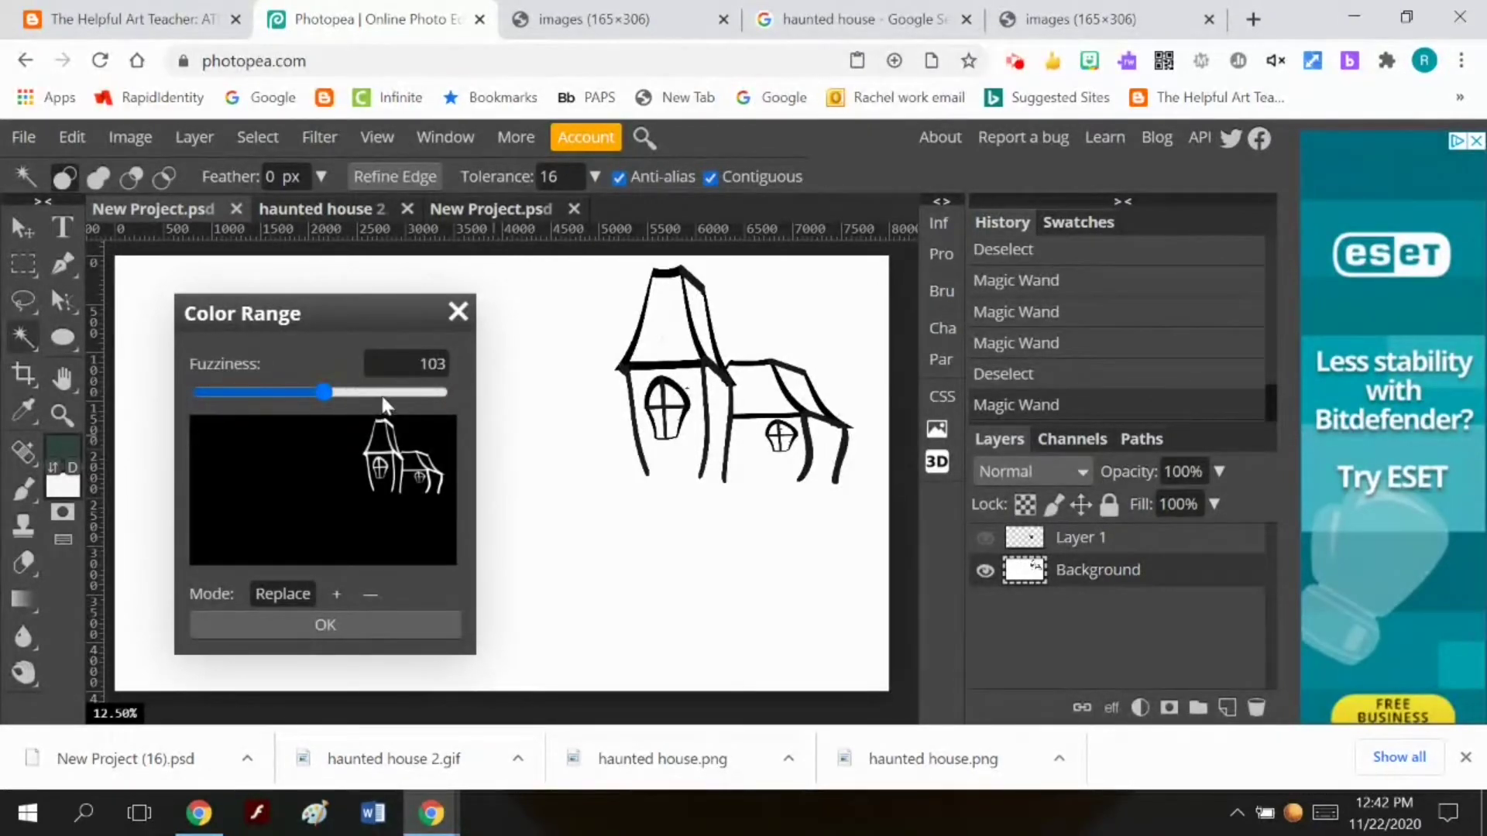
pyautogui.click(338, 626)
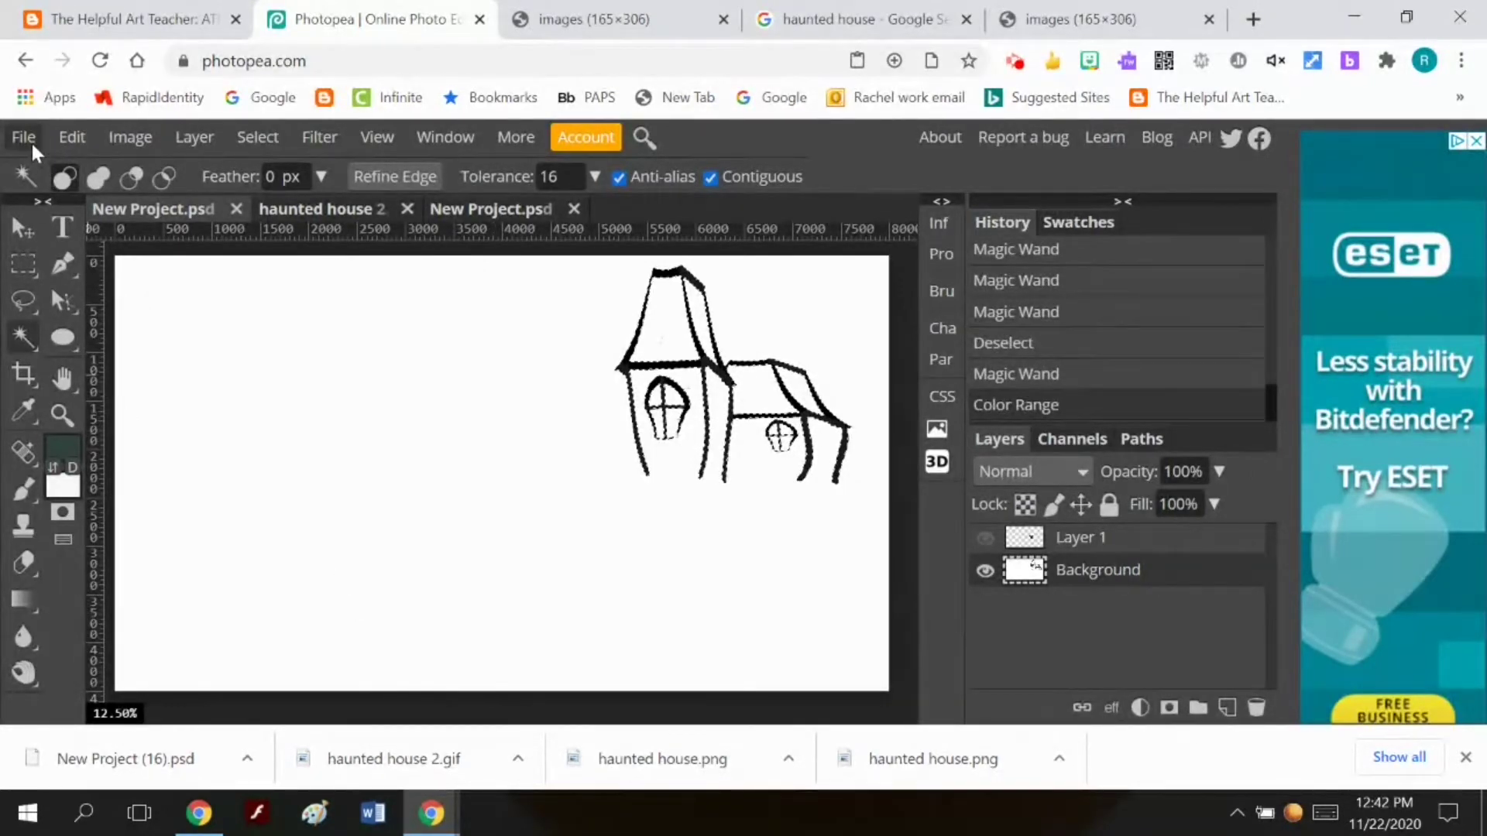
# Define a new brush from the selected house line drawing
pyautogui.click(77, 139)
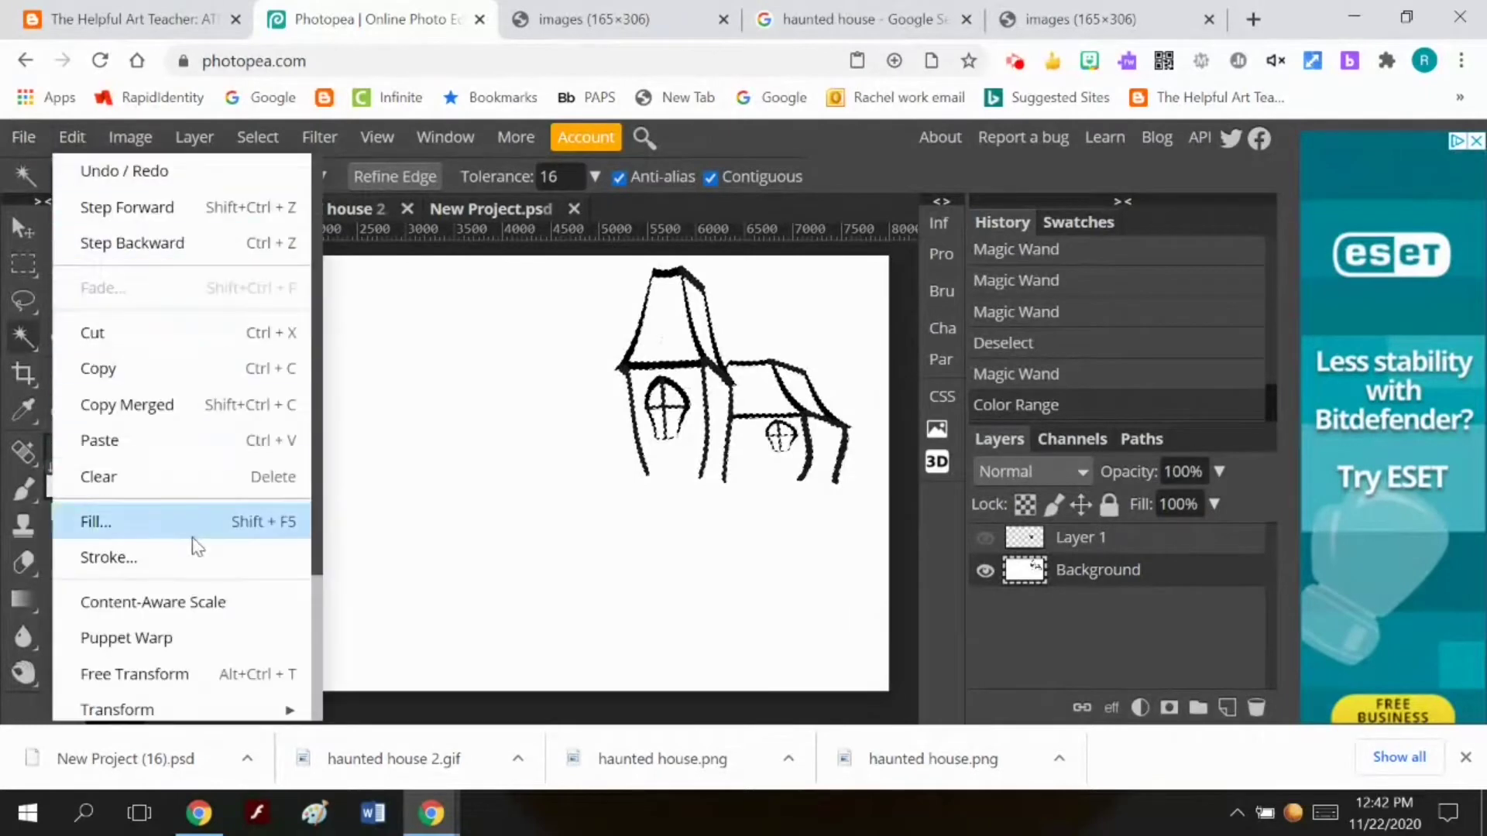
pyautogui.scroll(-3, 194, 535)
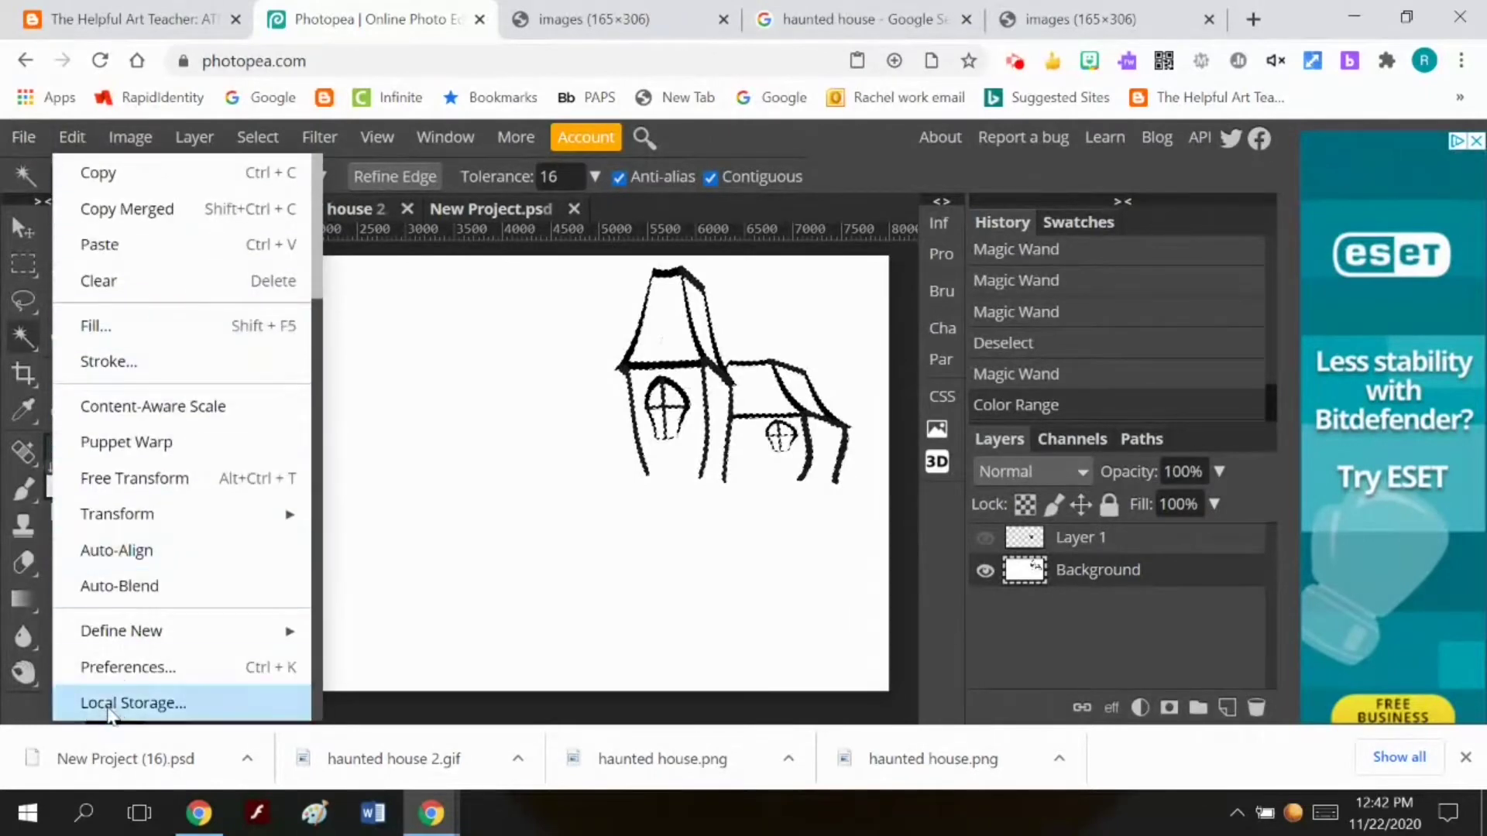
pyautogui.moveTo(140, 648)
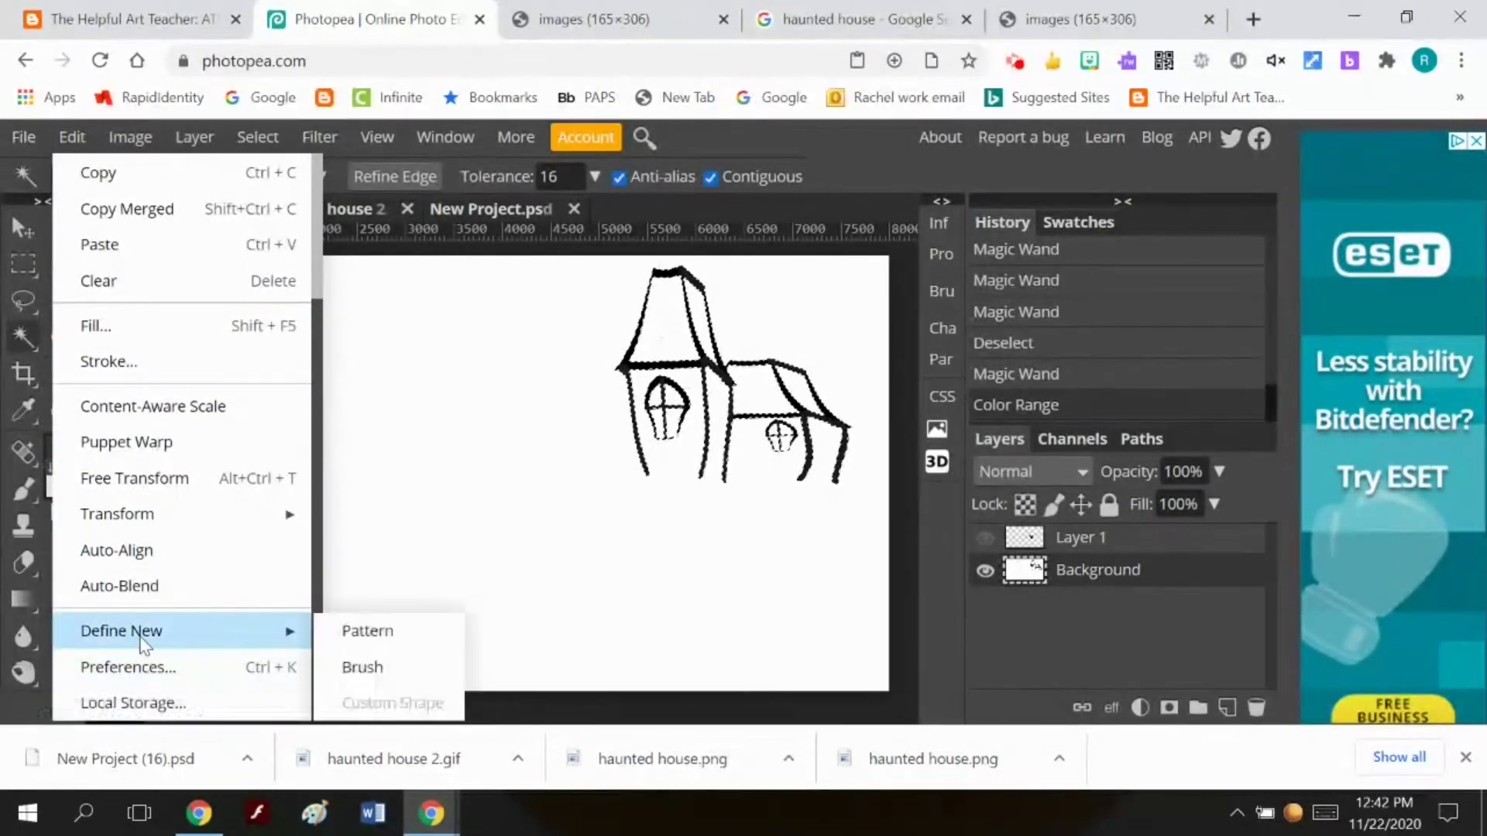
pyautogui.click(376, 675)
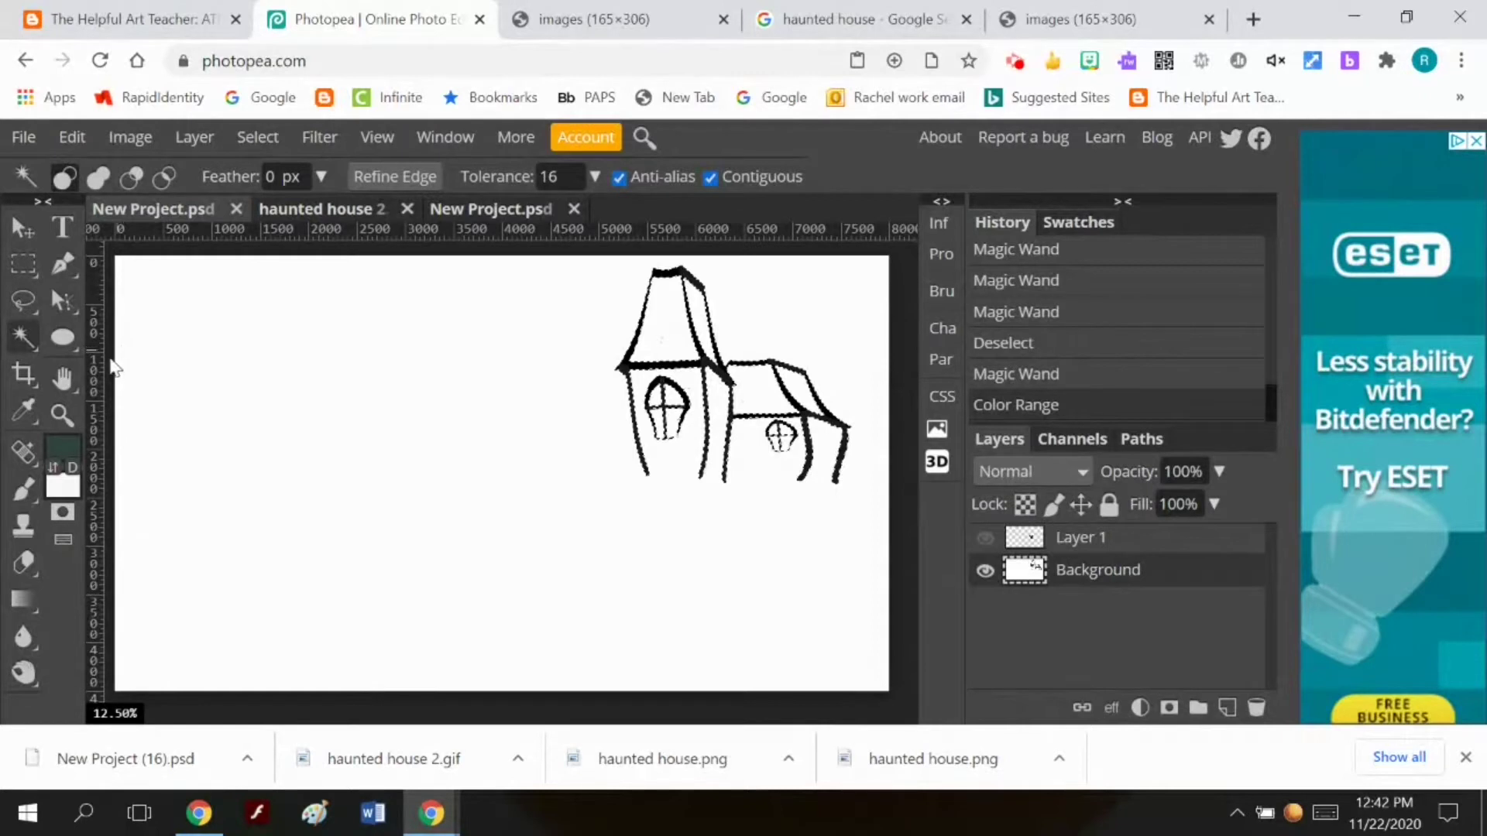
# Activate the Brush tool and choose the new 2480 px house brush
pyautogui.click(28, 487)
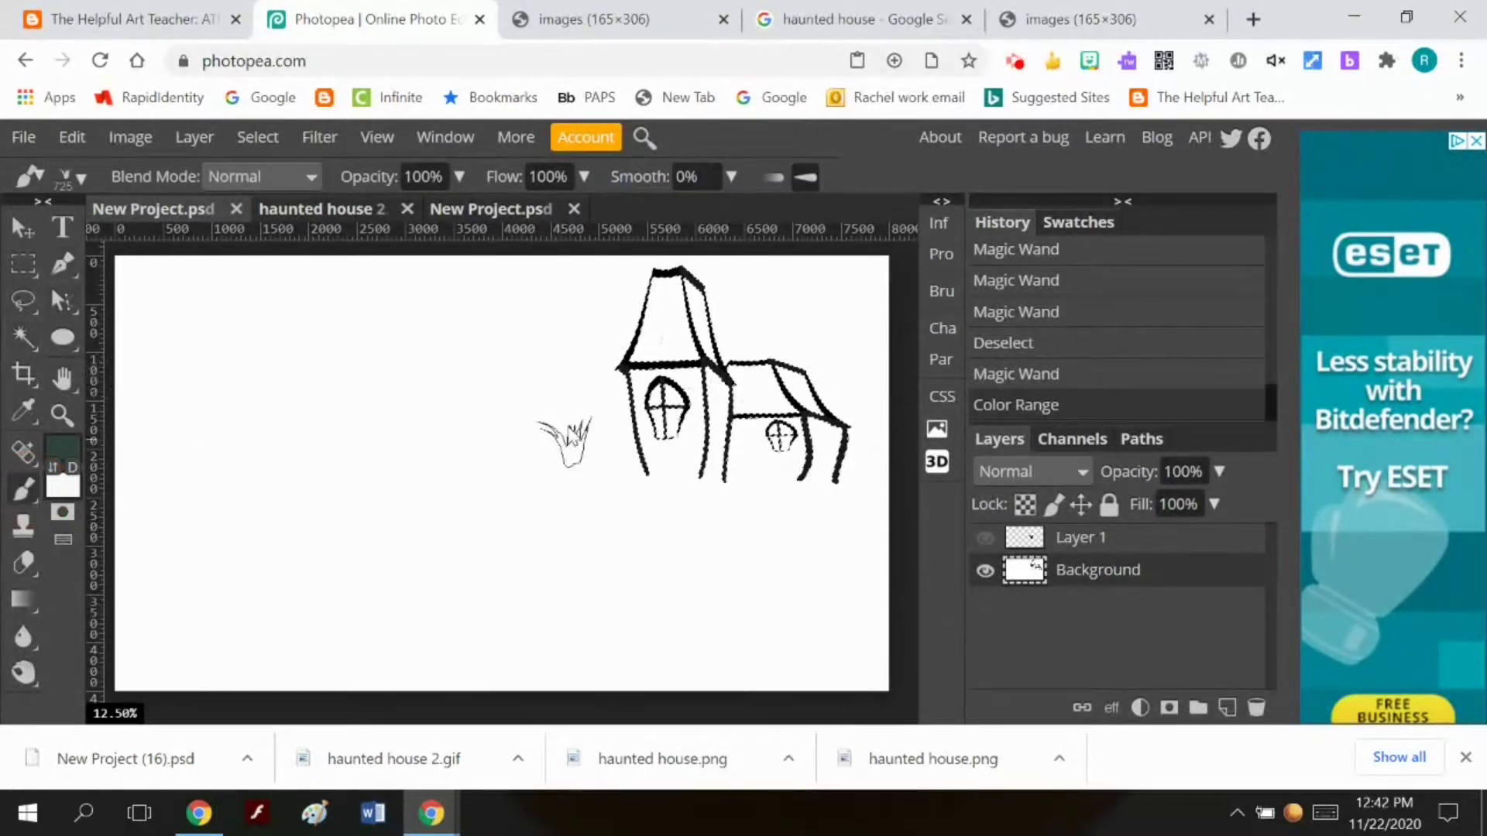
pyautogui.click(80, 178)
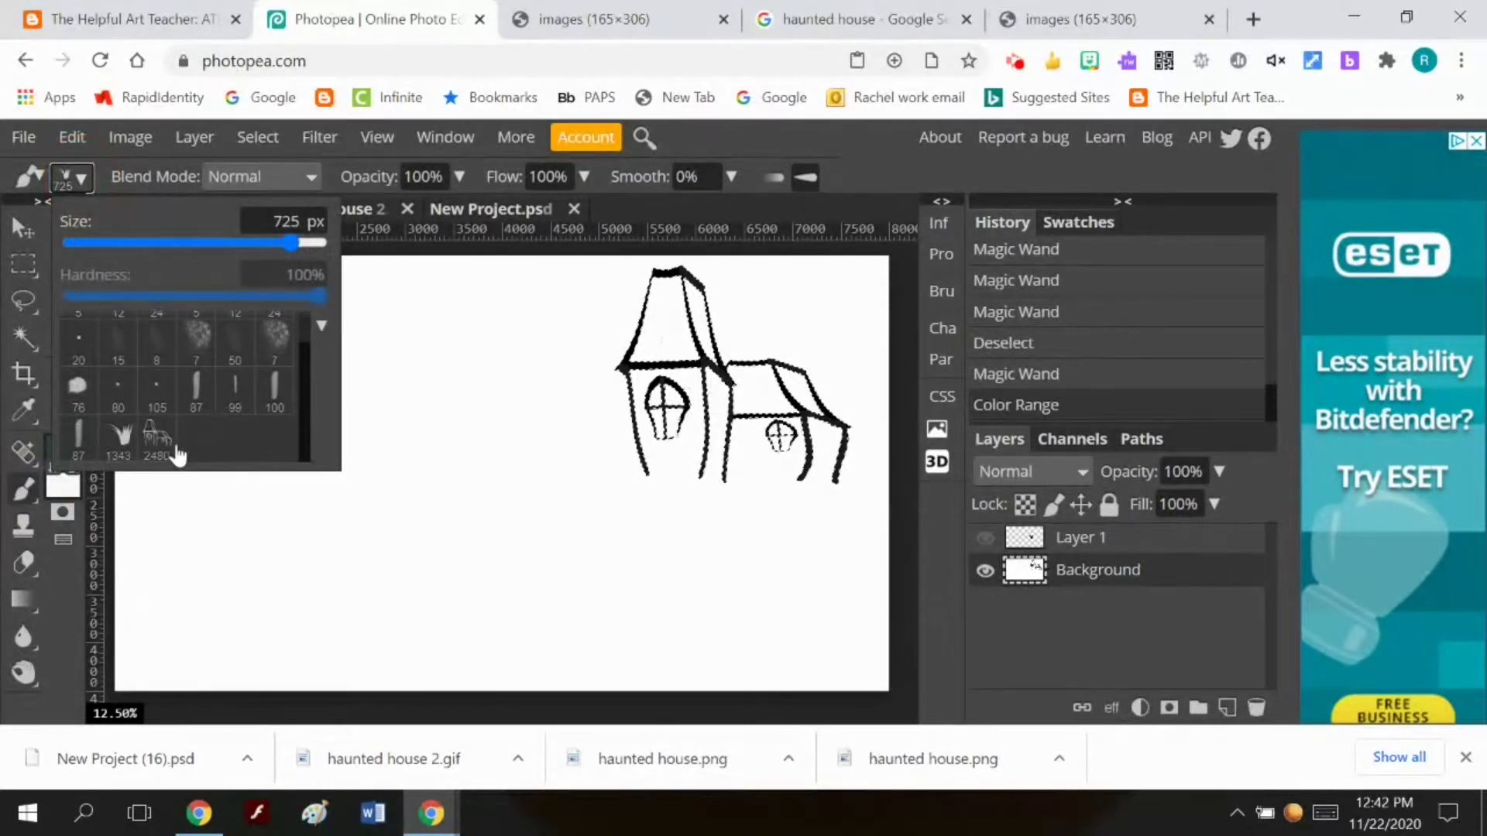
pyautogui.click(157, 449)
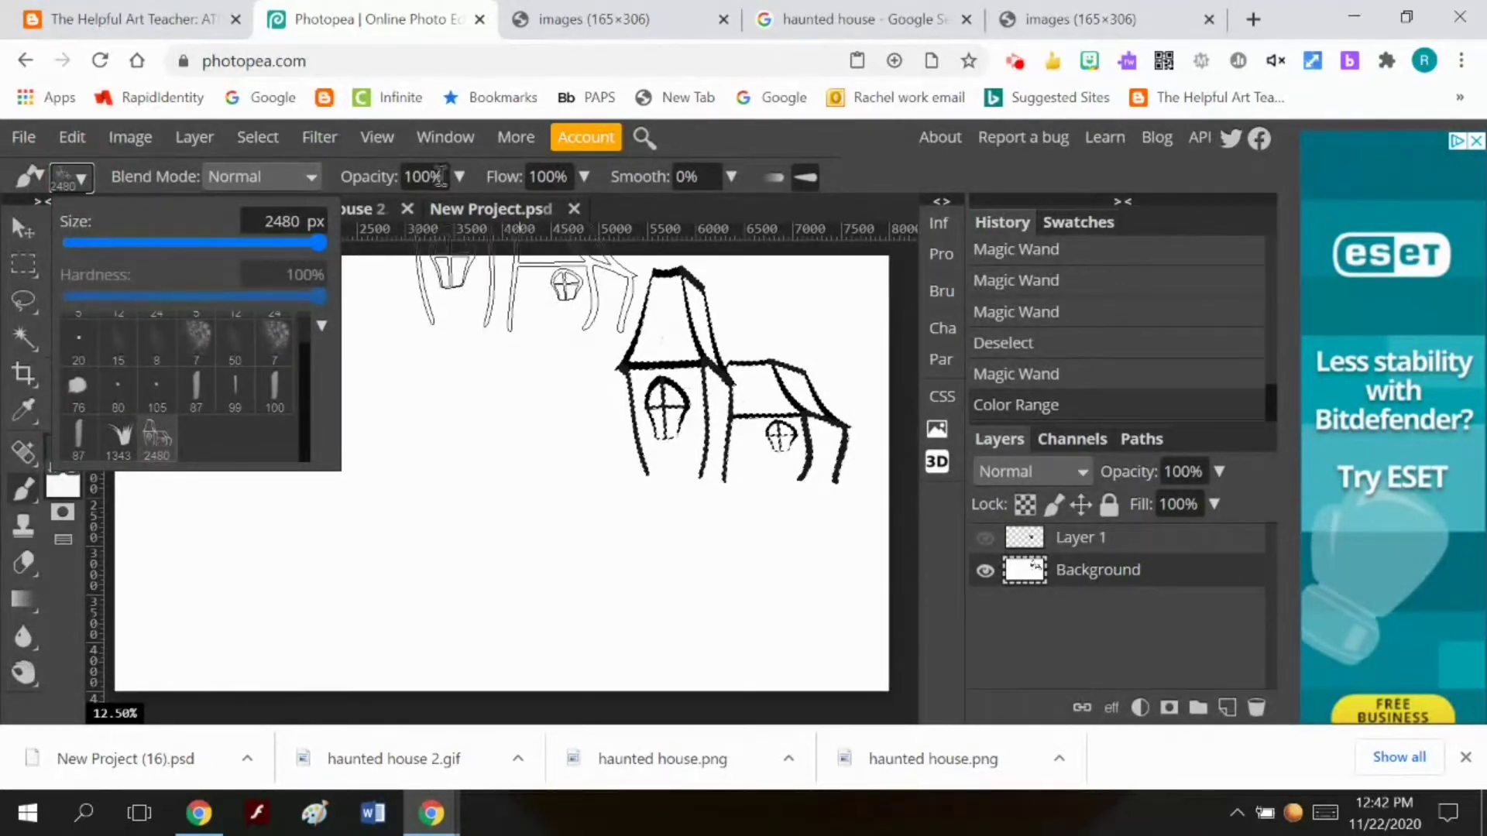
pyautogui.click(700, 196)
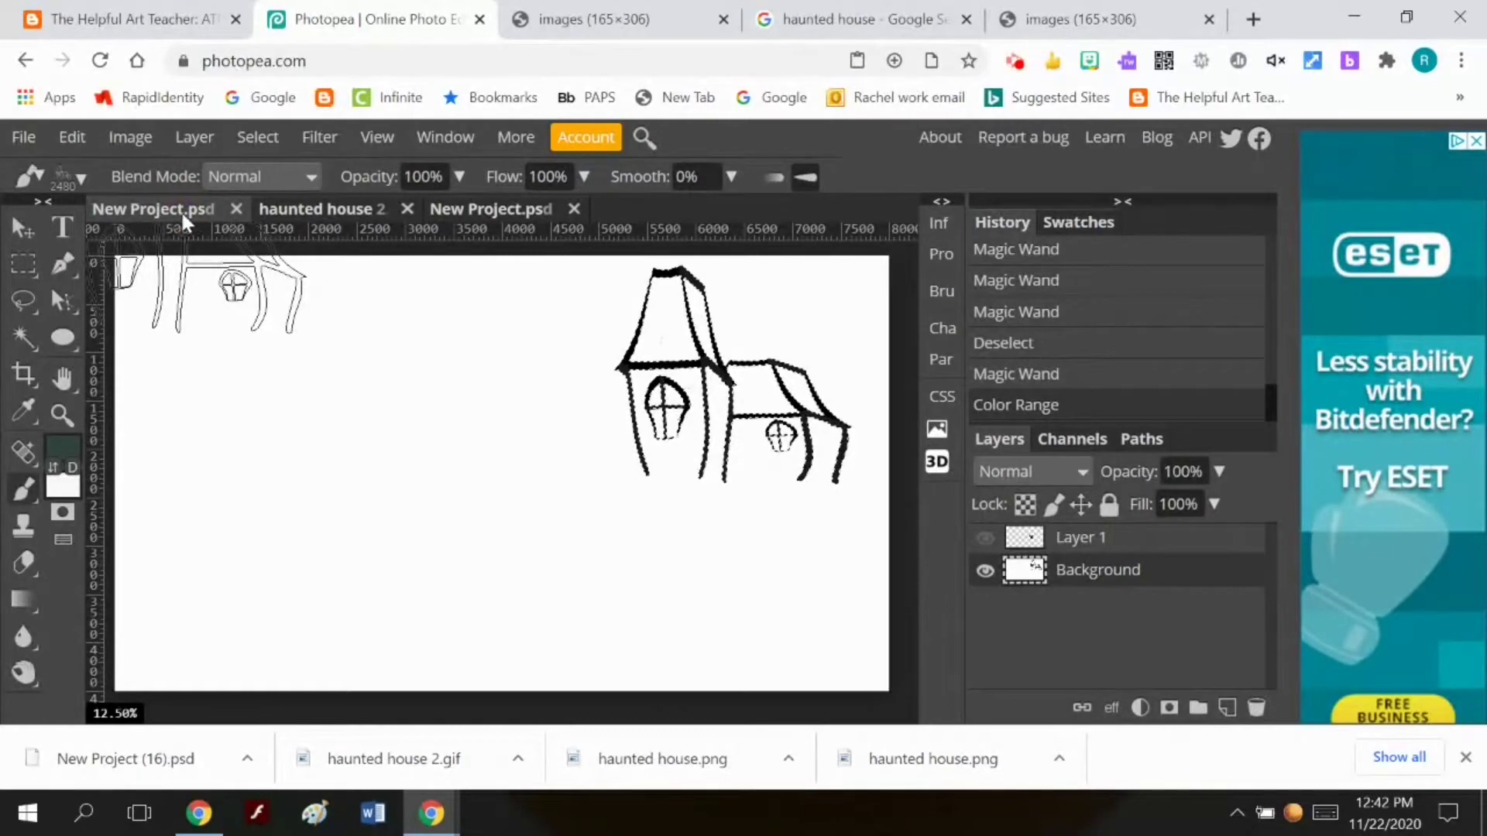
# Return to the mountain landscape document and set the foreground colour to grey 666e6b
pyautogui.click(500, 206)
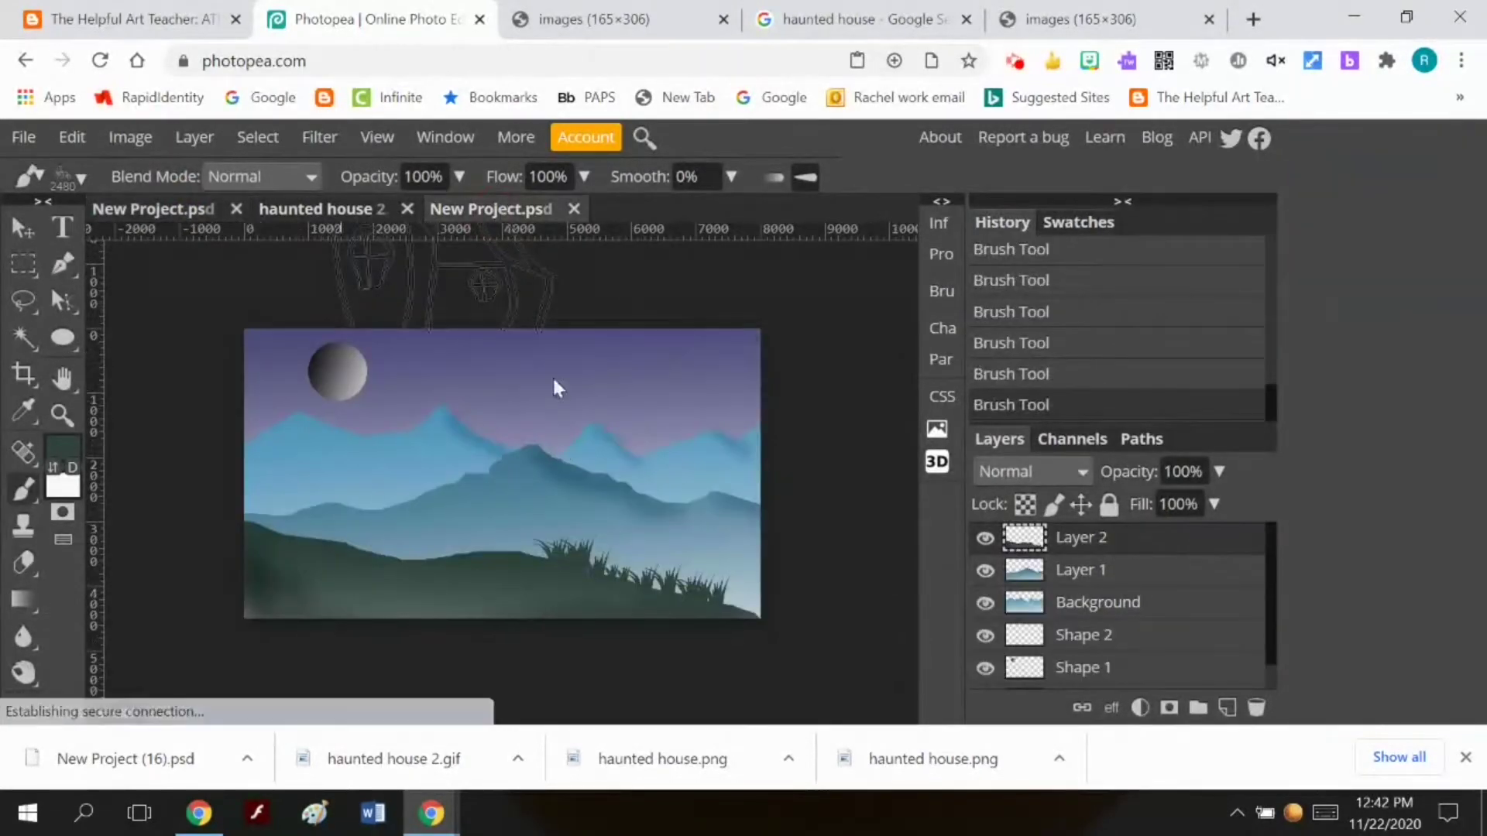
pyautogui.click(63, 445)
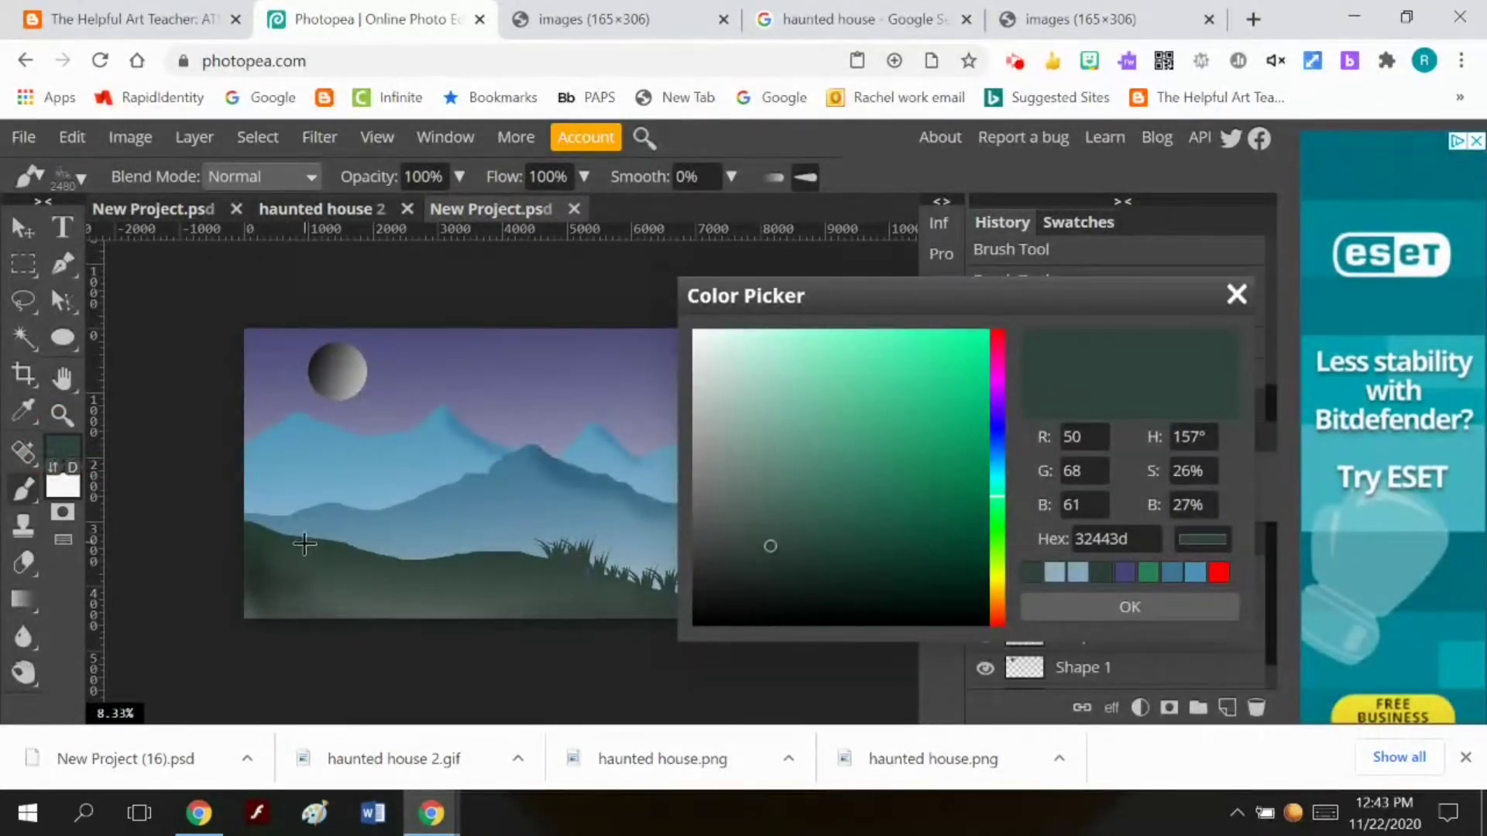
pyautogui.click(713, 498)
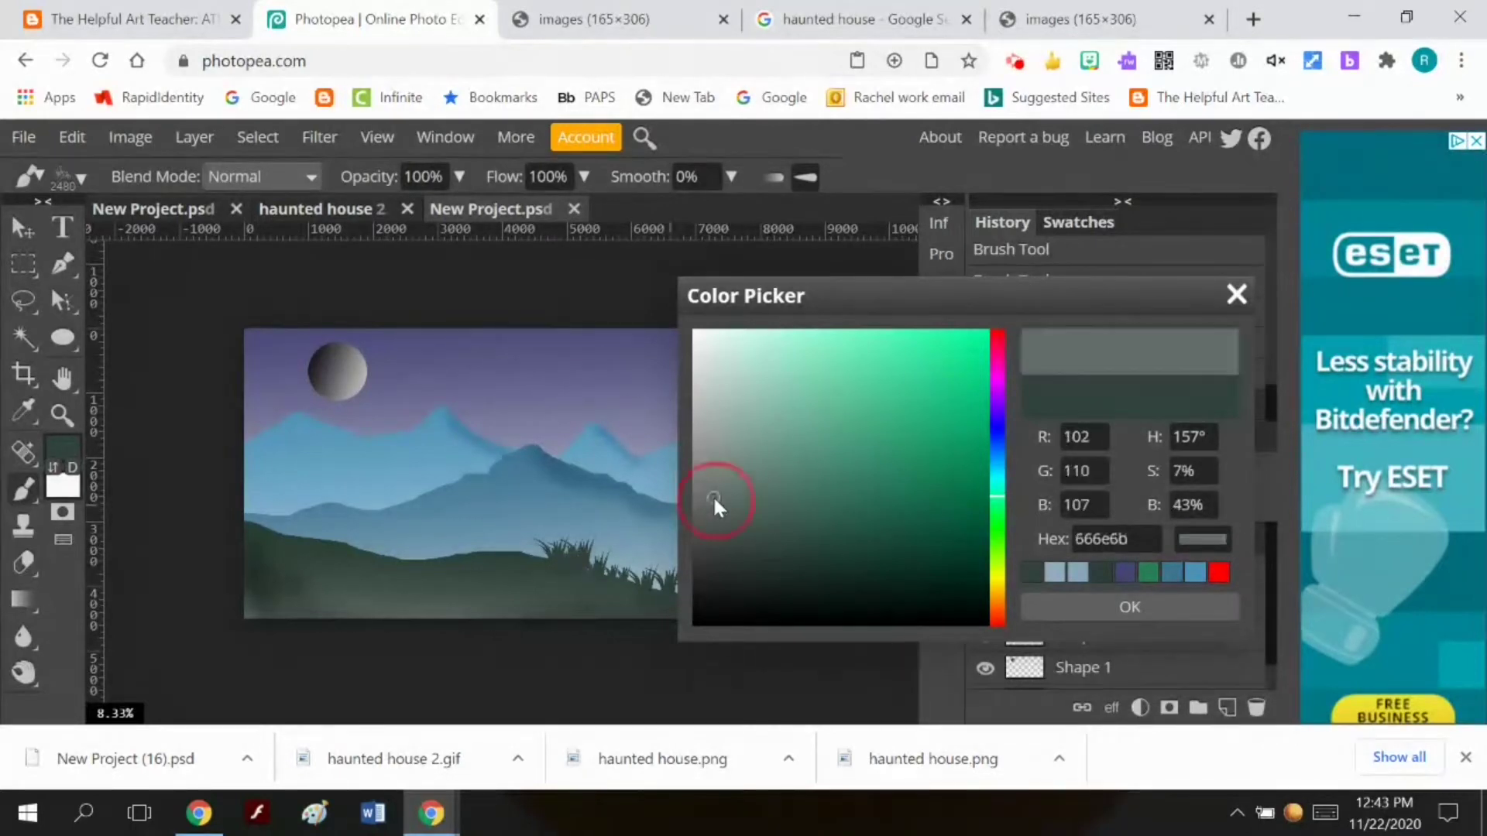
pyautogui.click(1043, 607)
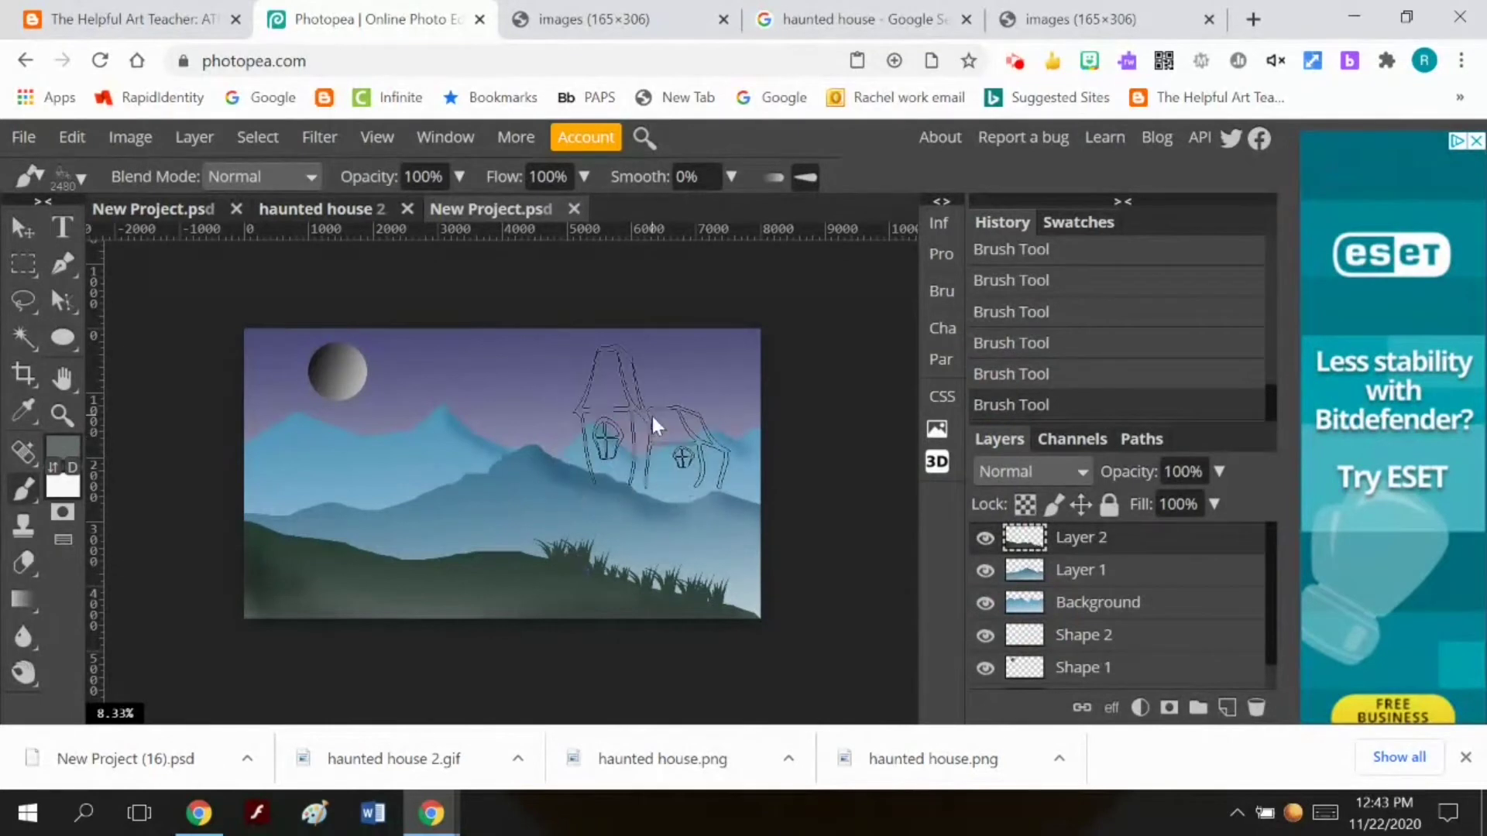
# Add a new layer directly above Background and stamp the grey house on it once, behind the nearer mountains
pyautogui.click(1080, 609)
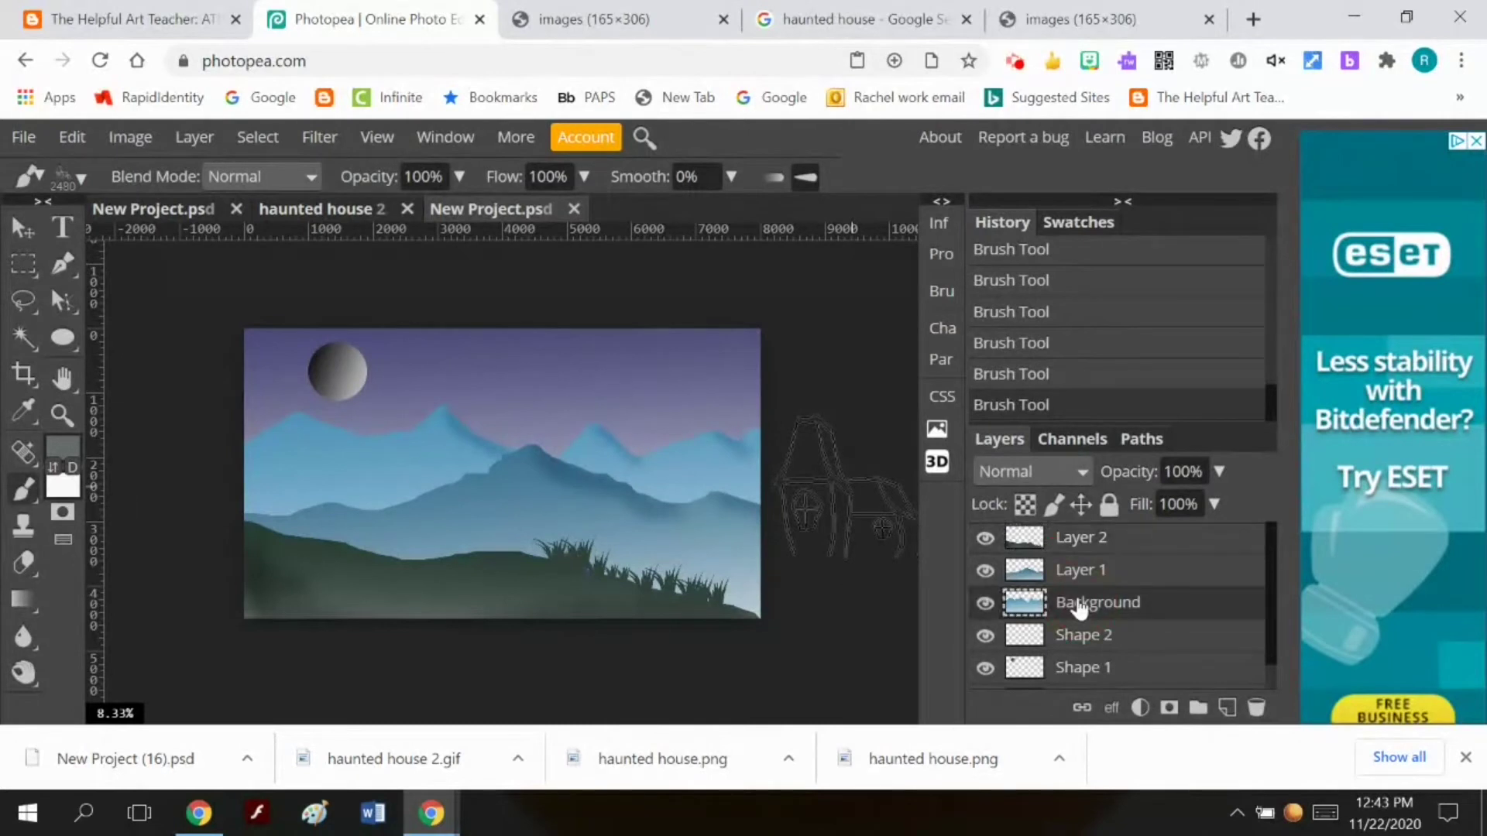
pyautogui.click(190, 140)
pyautogui.moveTo(267, 170)
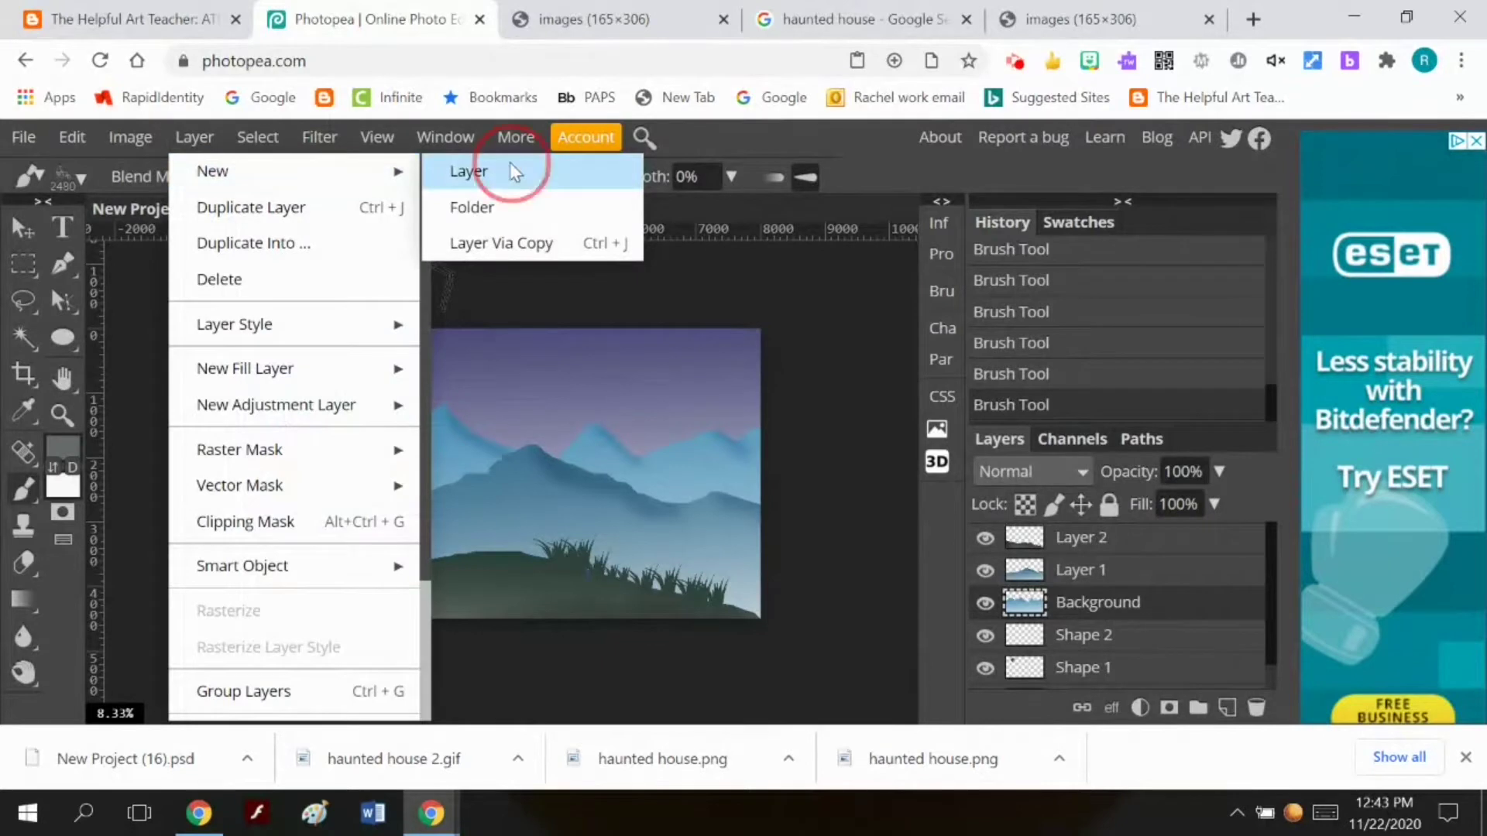
pyautogui.click(513, 171)
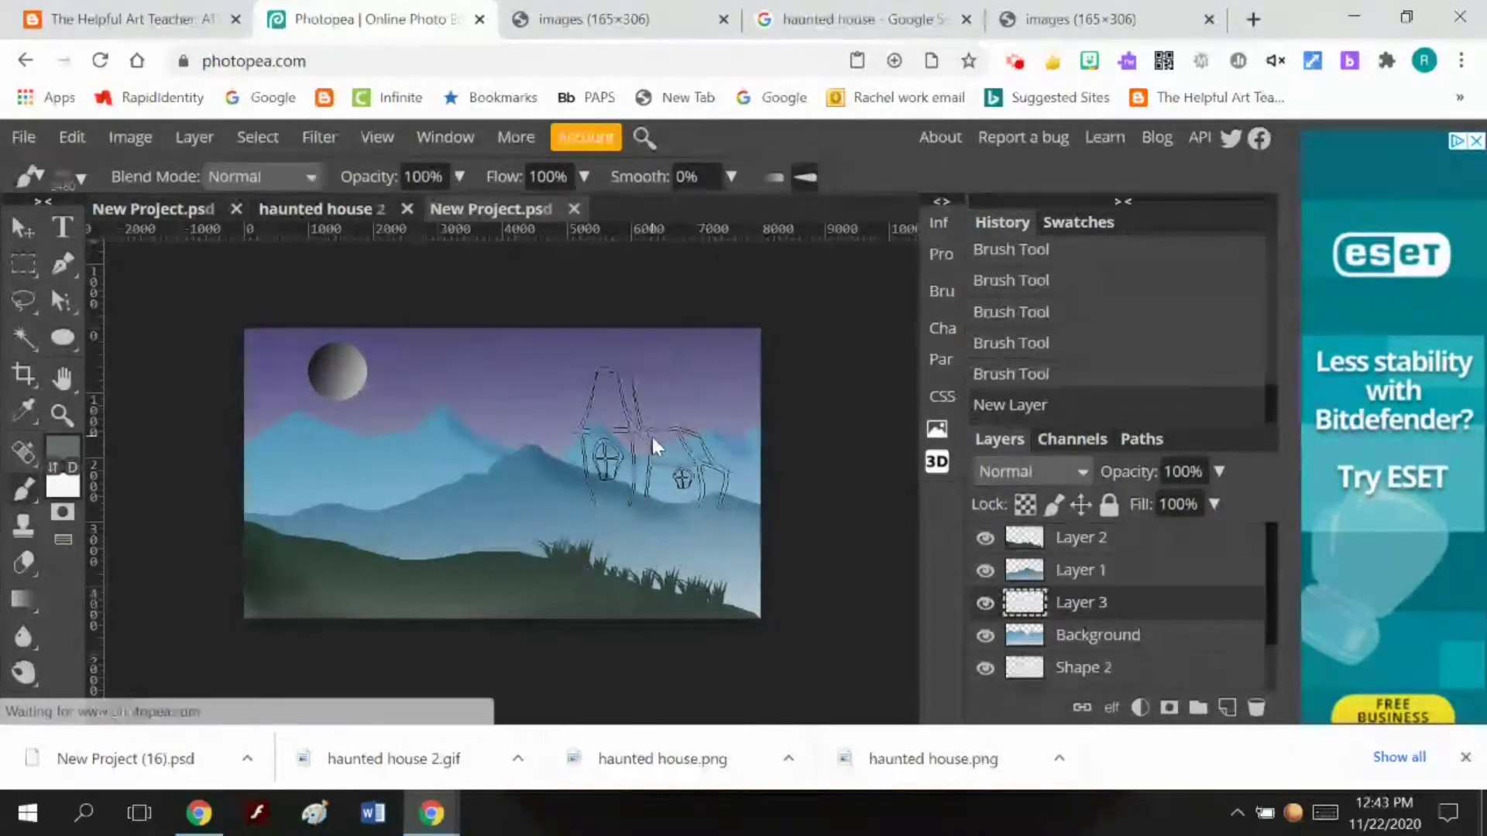
pyautogui.click(658, 435)
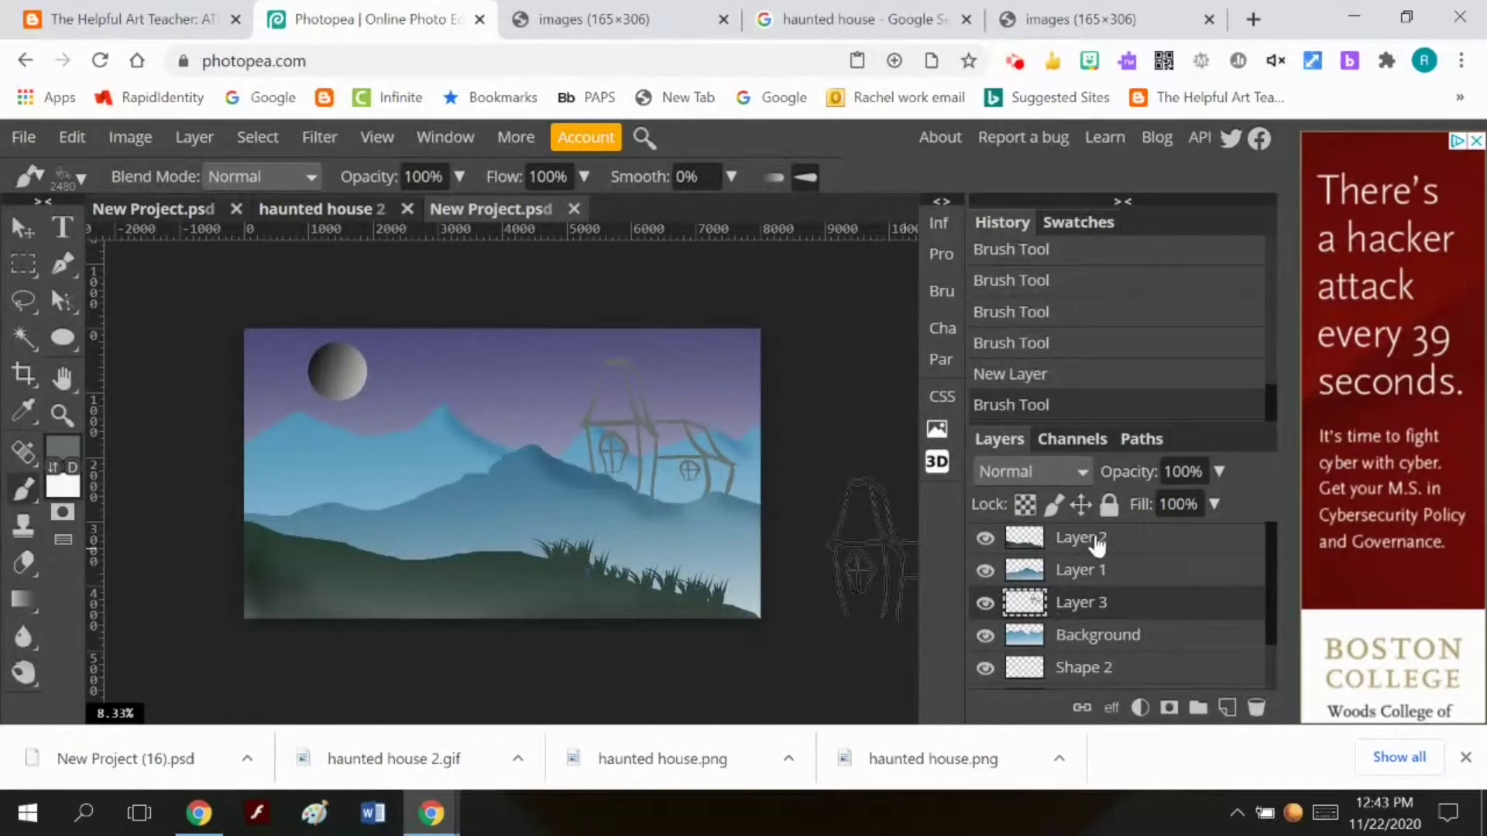
# Select Layer 1 and set the foreground colour to dark grey 383939
pyautogui.click(1080, 574)
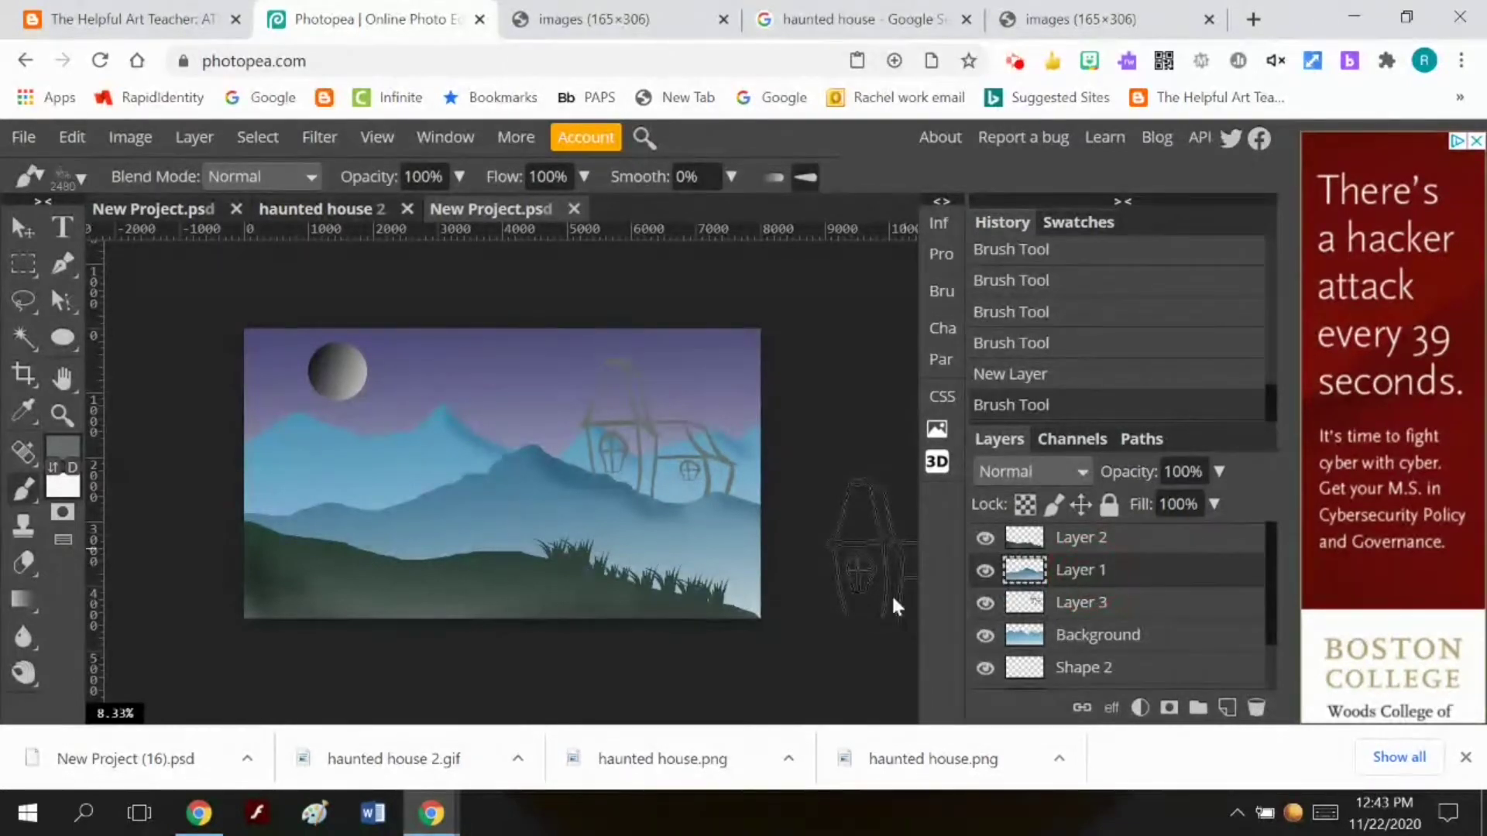
pyautogui.moveTo(891, 593); pyautogui.dragTo(750, 581)
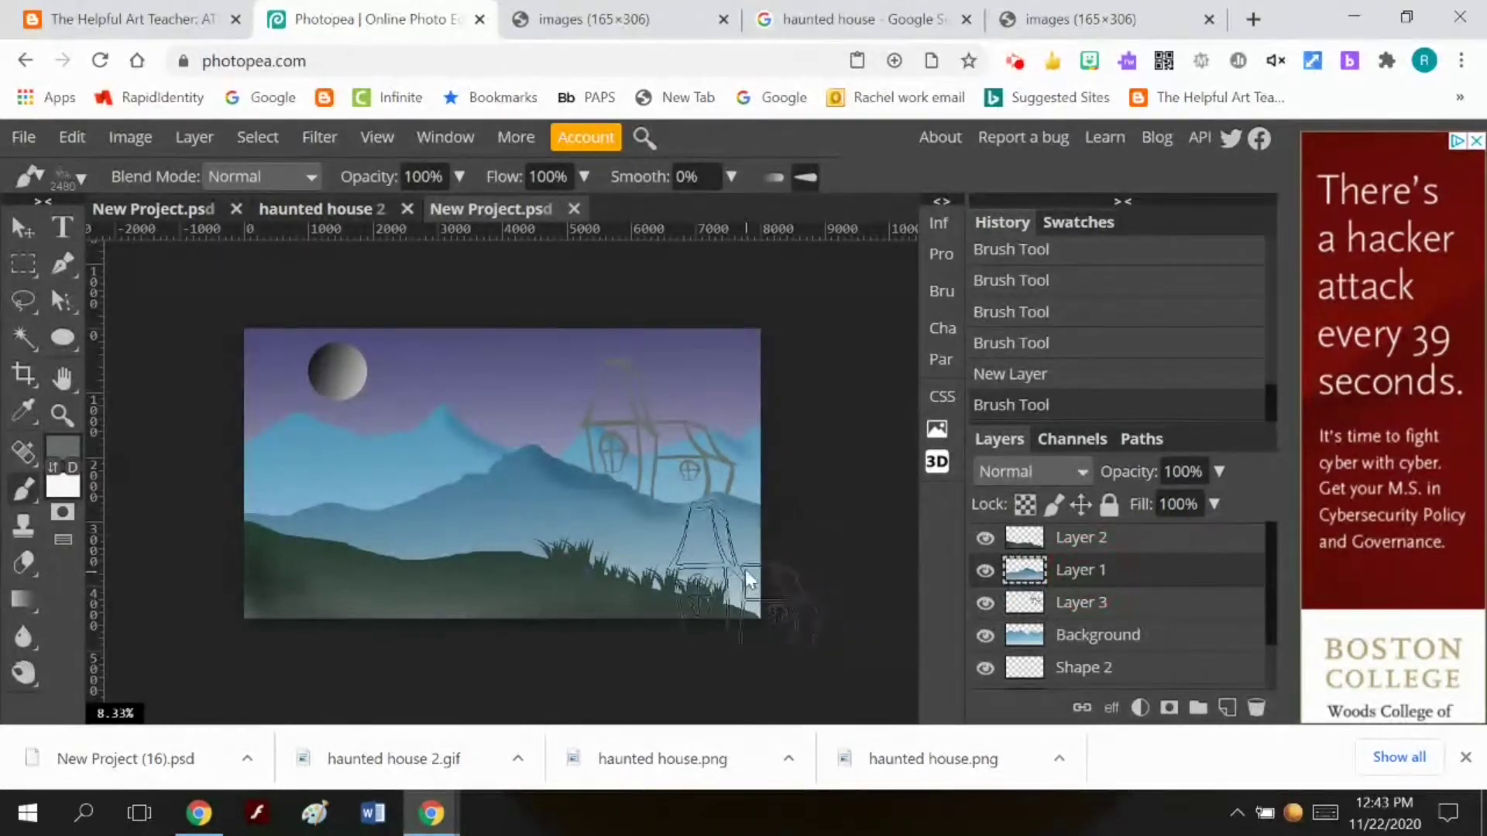
pyautogui.click(62, 446)
pyautogui.click(699, 559)
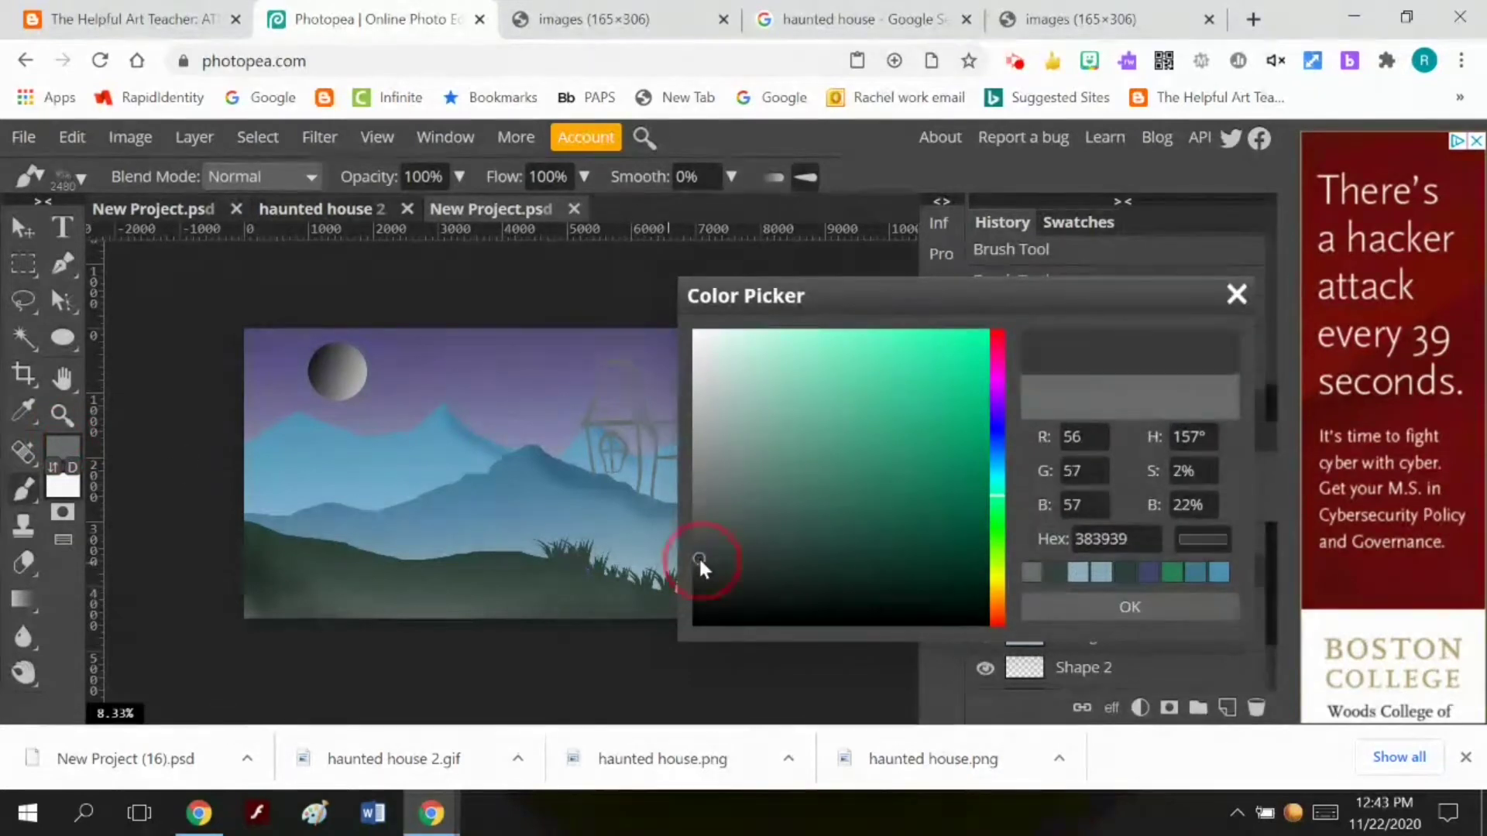
pyautogui.click(1129, 607)
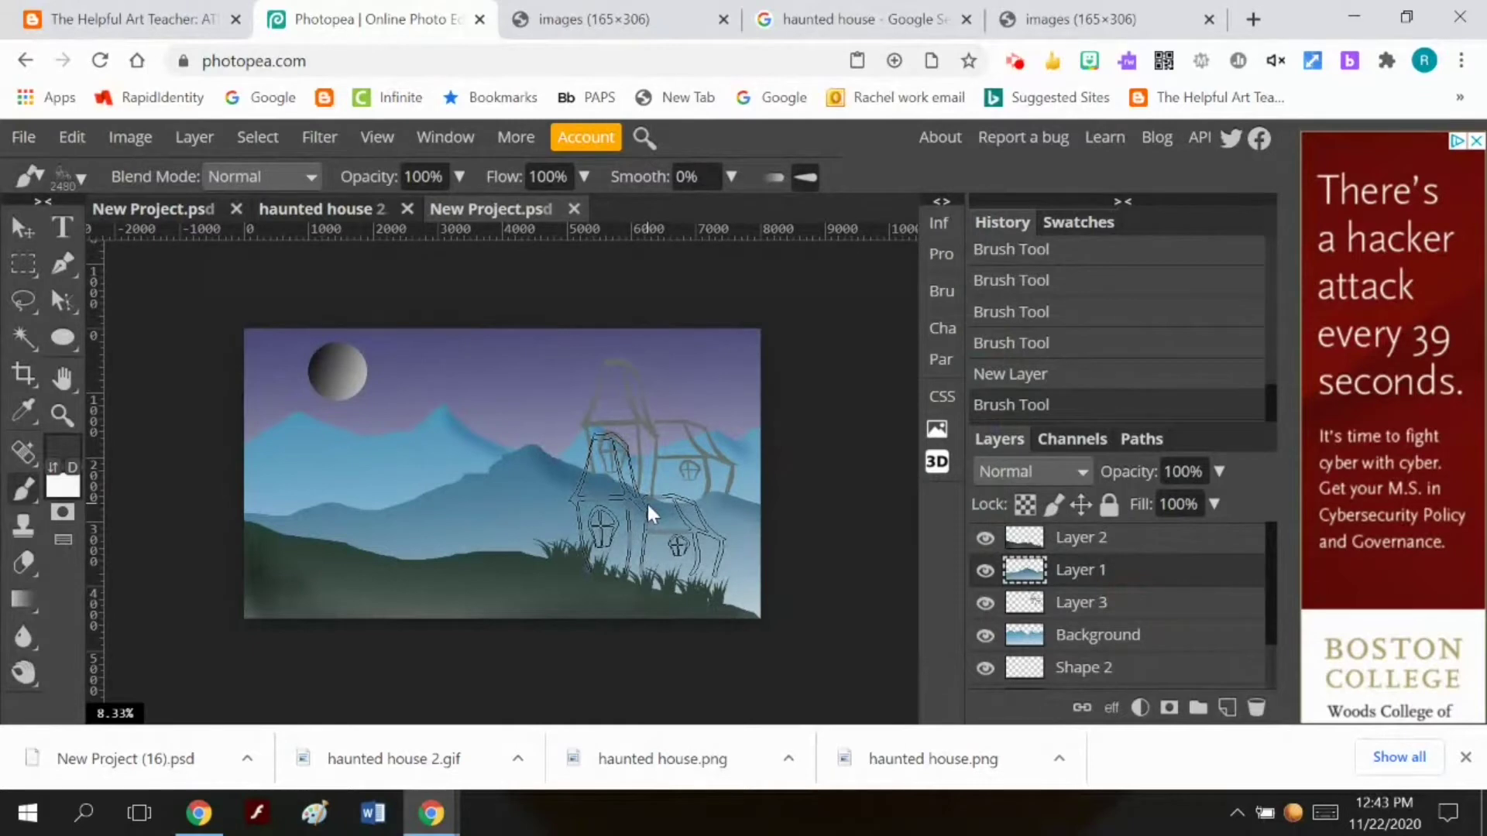
# Try stamping the dark grey house straight onto Layer 1, just behind the grass
pyautogui.moveTo(647, 500); pyautogui.dragTo(607, 495)
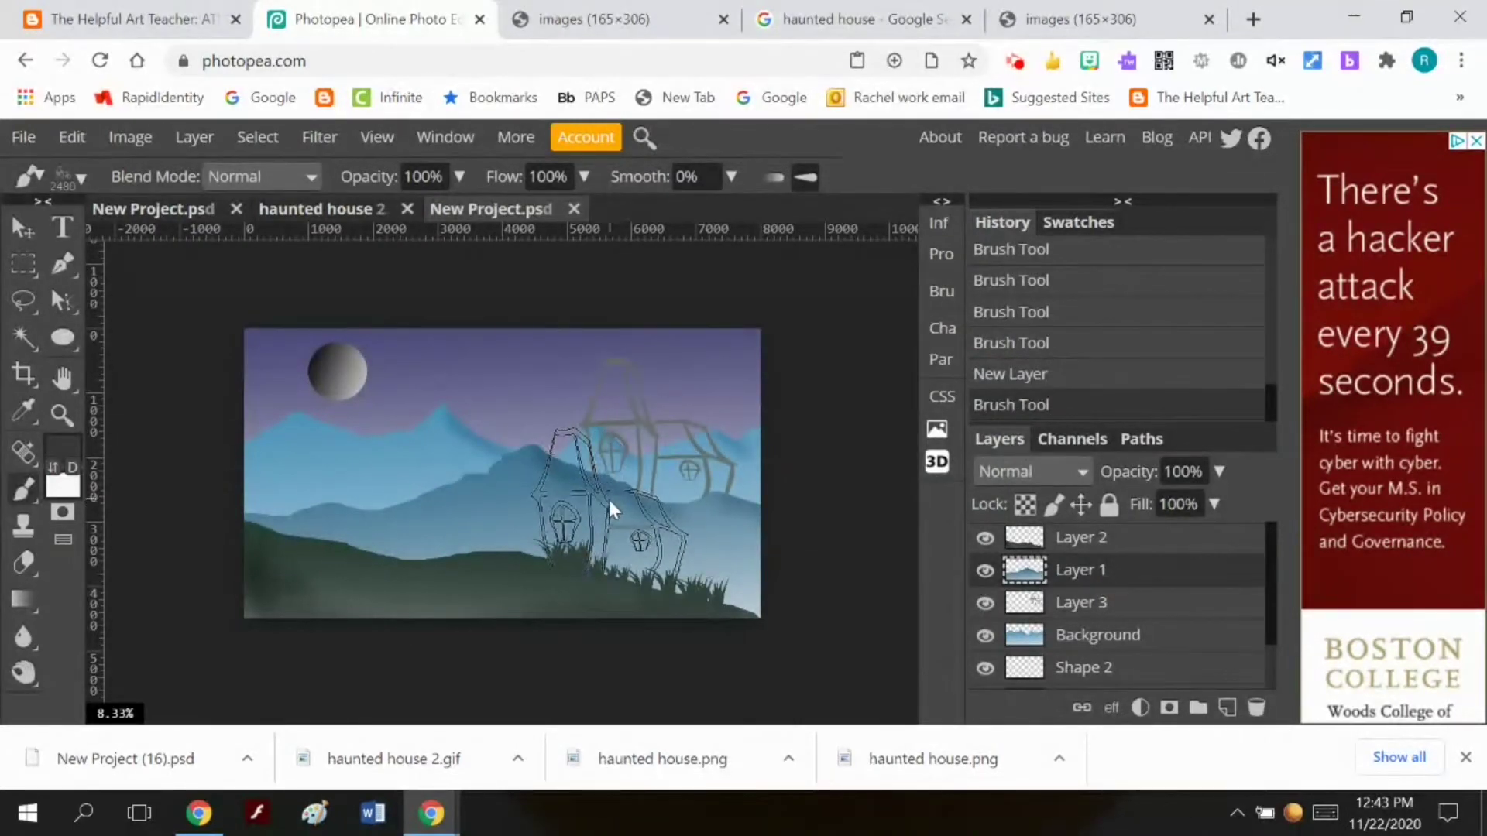
pyautogui.click(608, 499)
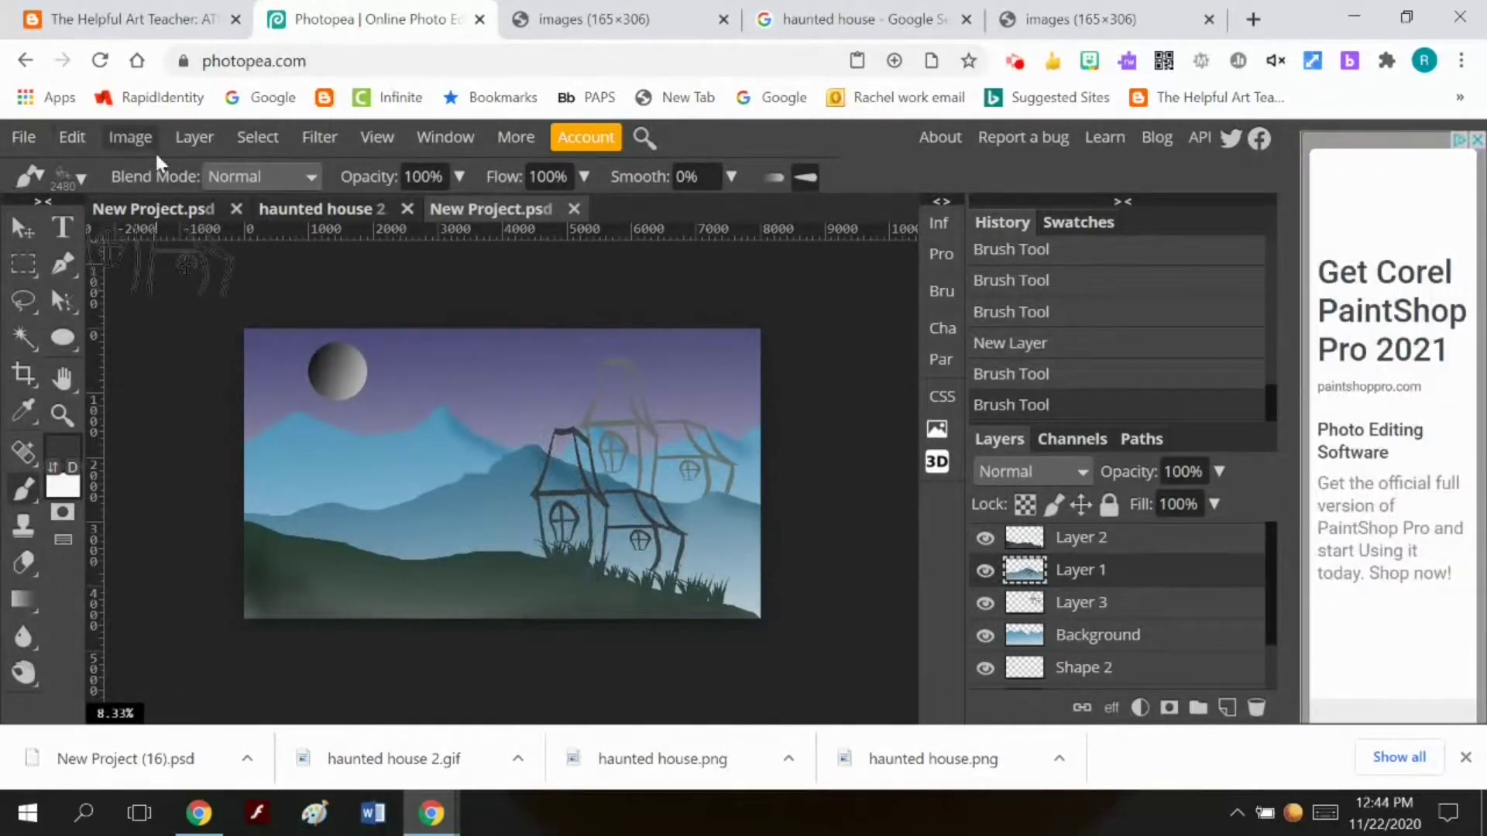
# Undo the move, both free transforms and the dark house stamp on Layer 1
pyautogui.hotkey('ctrl', 'z')
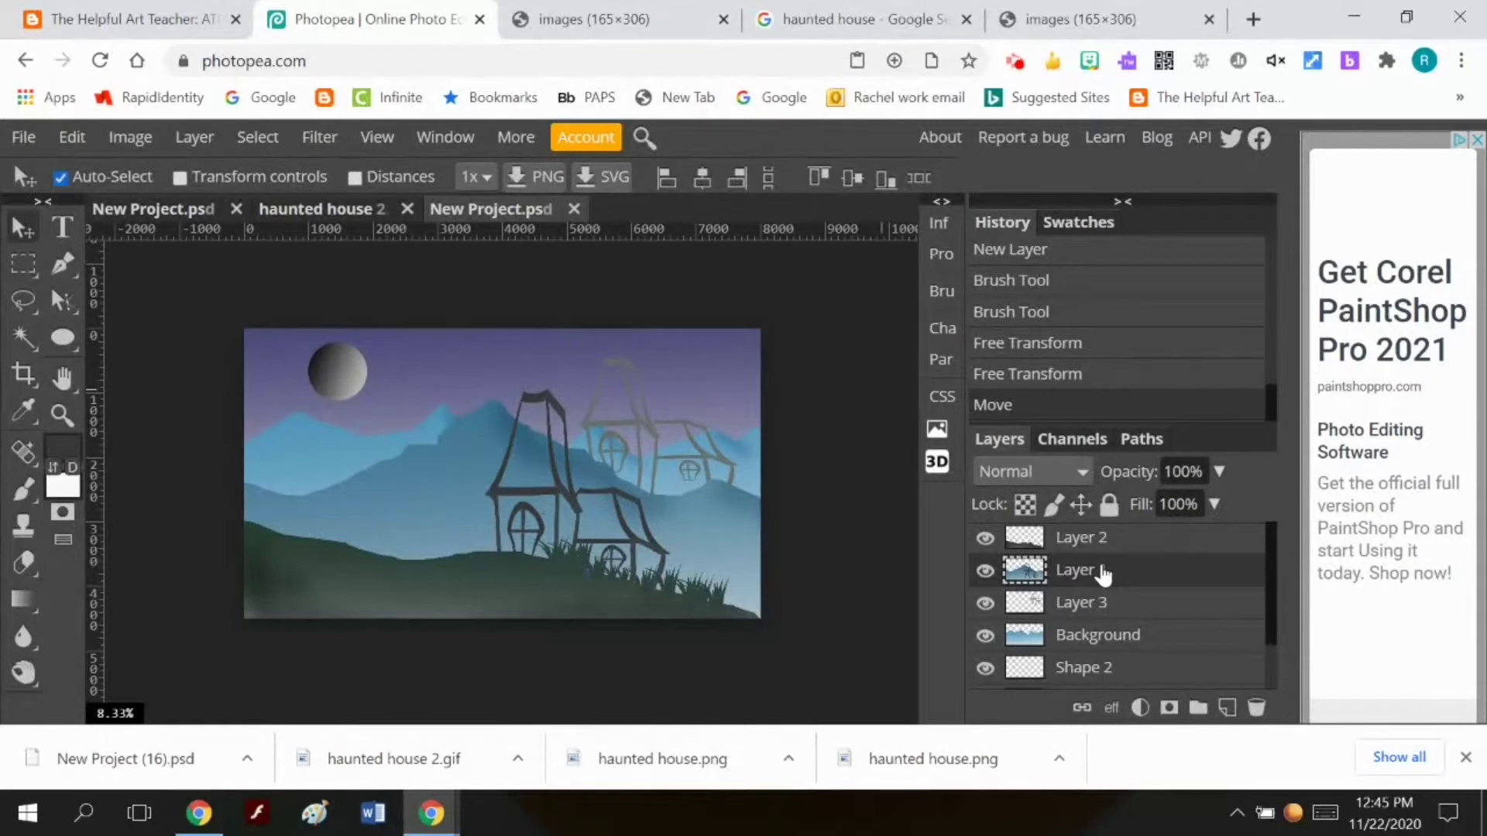
pyautogui.hotkey('ctrl', 'z')
pyautogui.hotkey('ctrl', 'z')
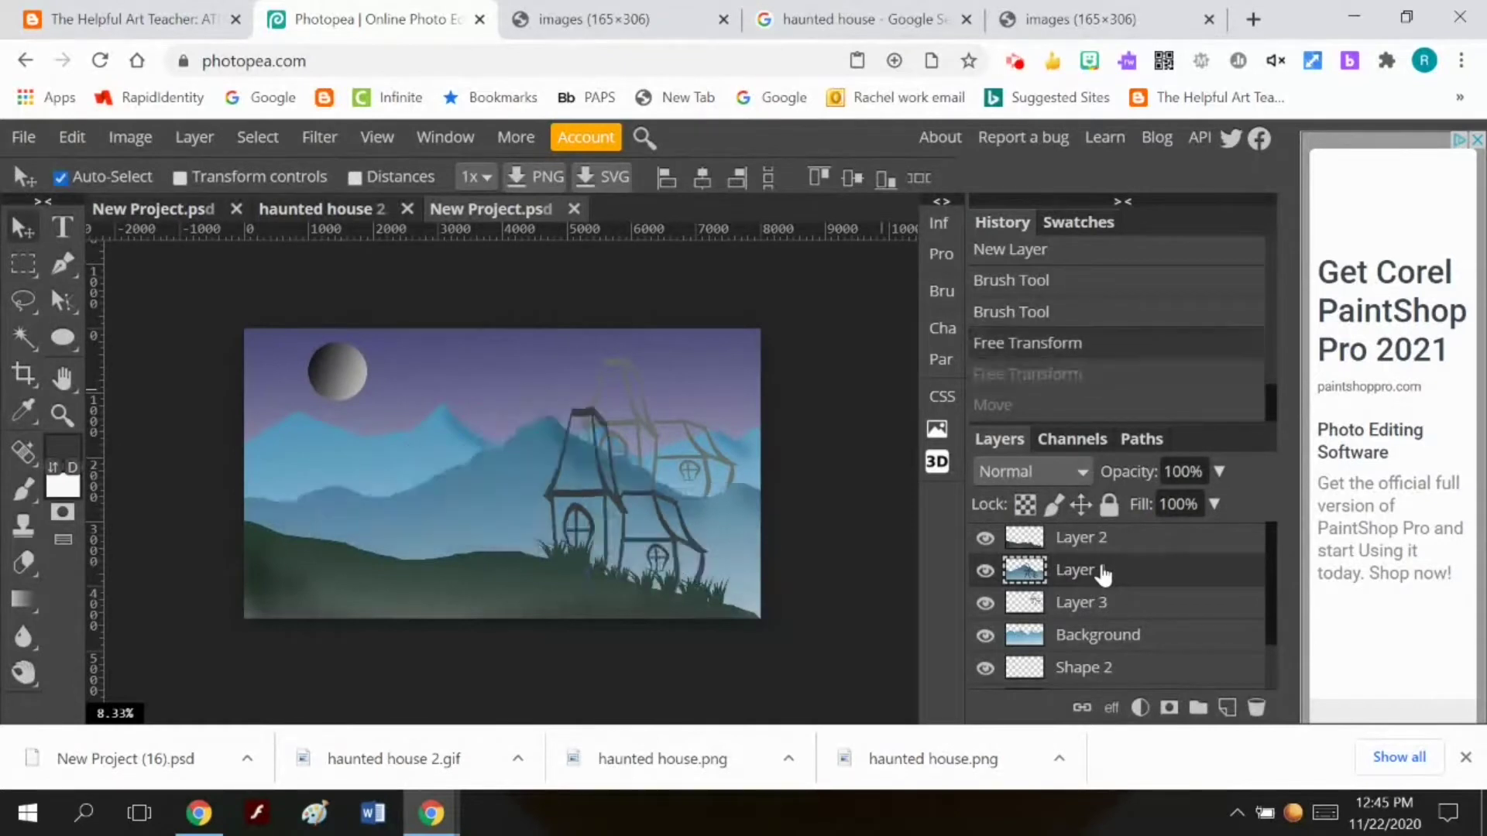
pyautogui.hotkey('ctrl', 'z')
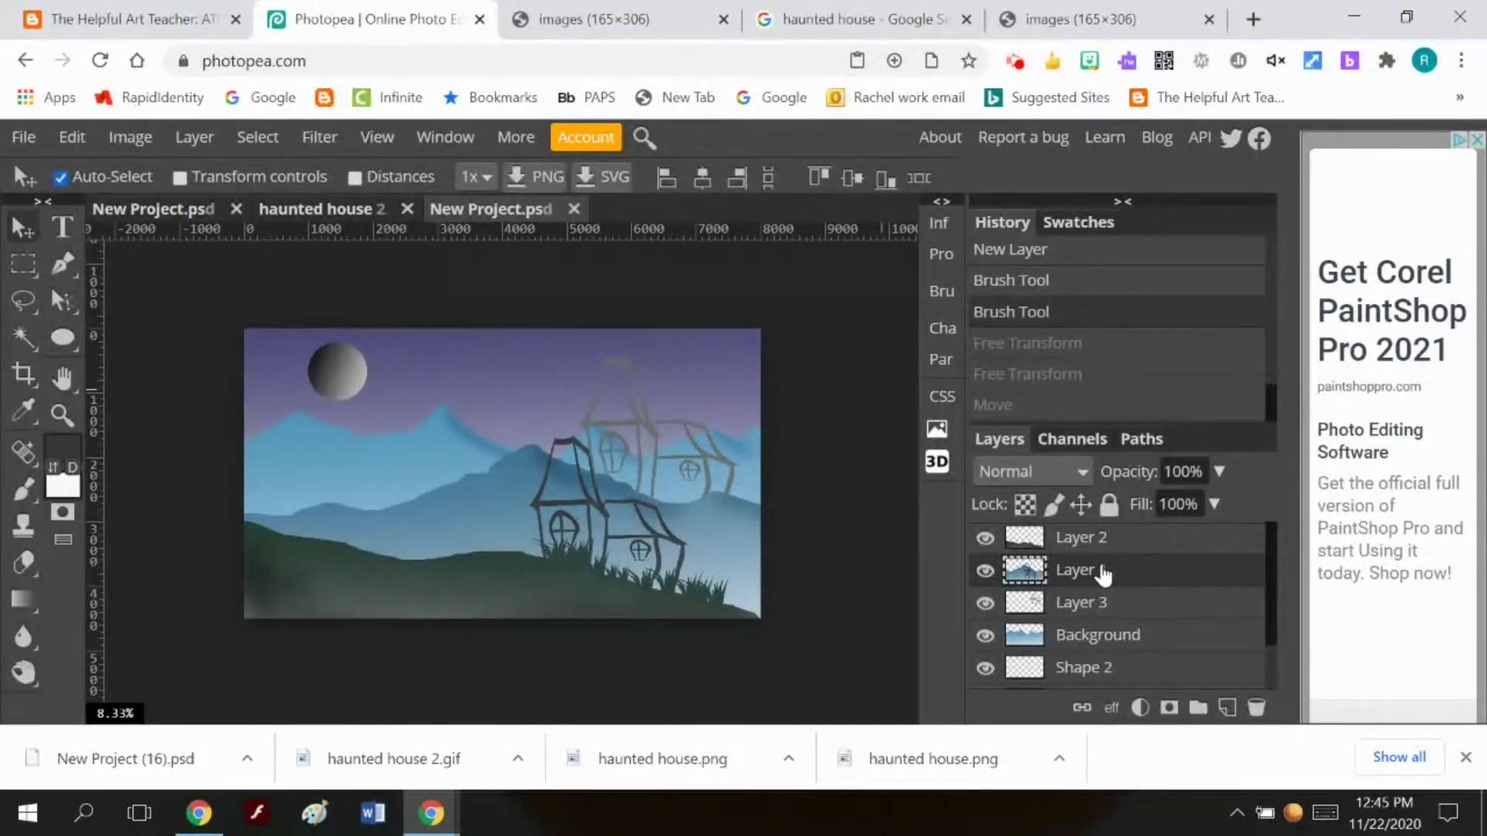
pyautogui.hotkey('ctrl', 'z')
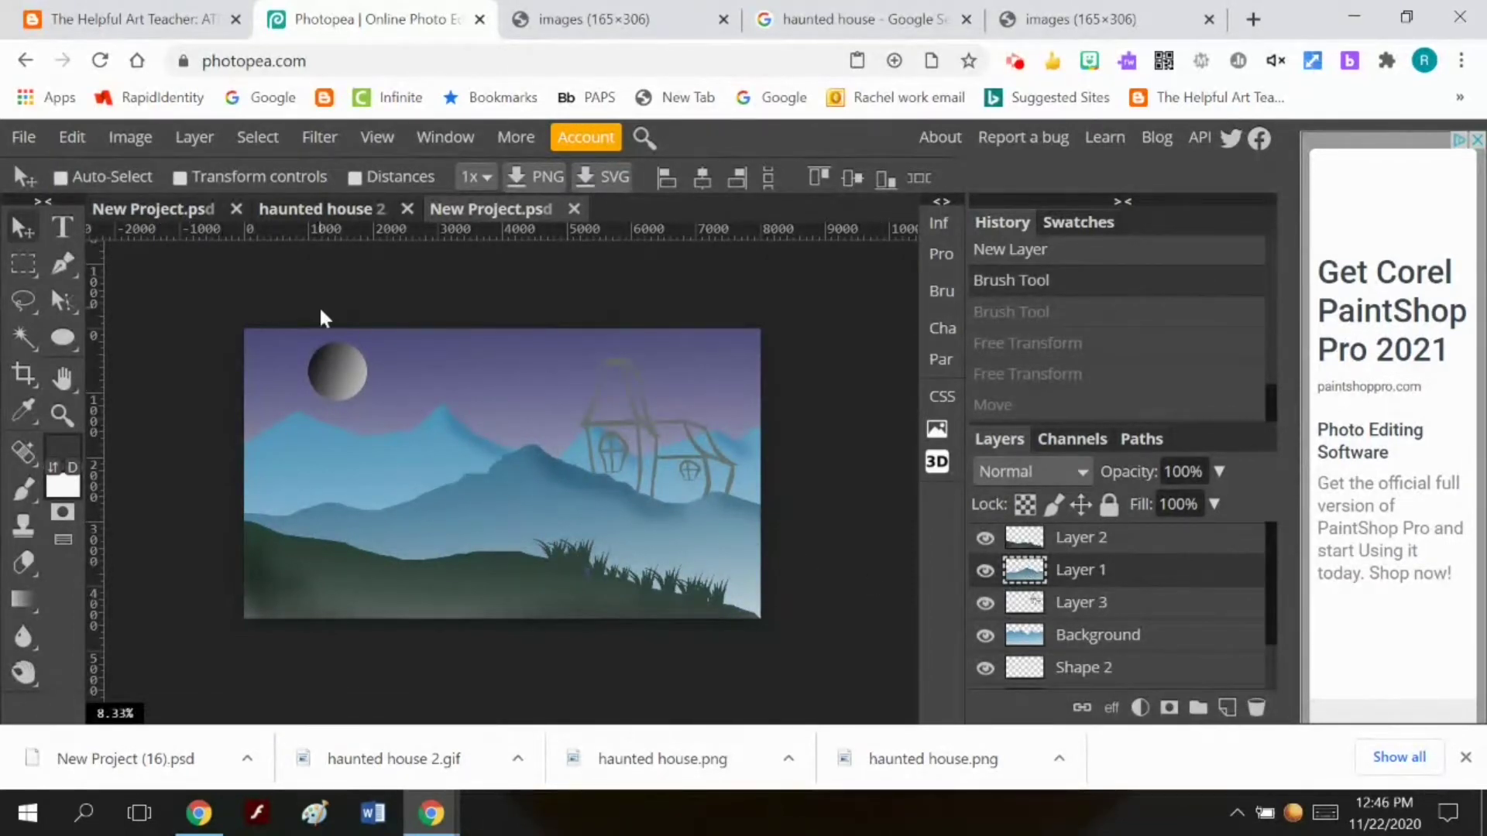
# Add a new layer between Layer 1 and Layer 2 and stamp the dark grey house on it behind the grass
pyautogui.click(195, 137)
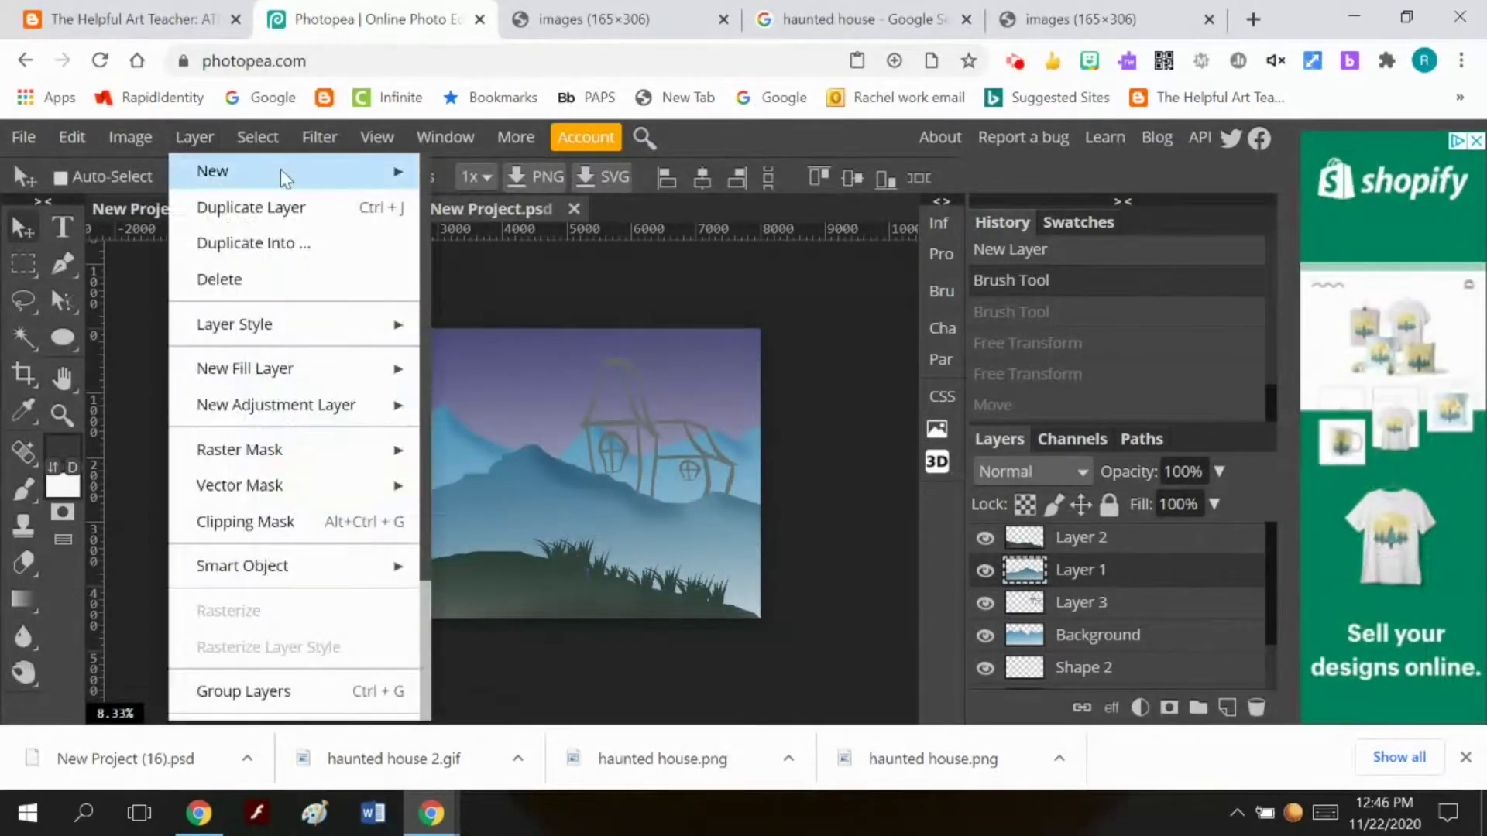
pyautogui.moveTo(283, 178)
pyautogui.click(491, 178)
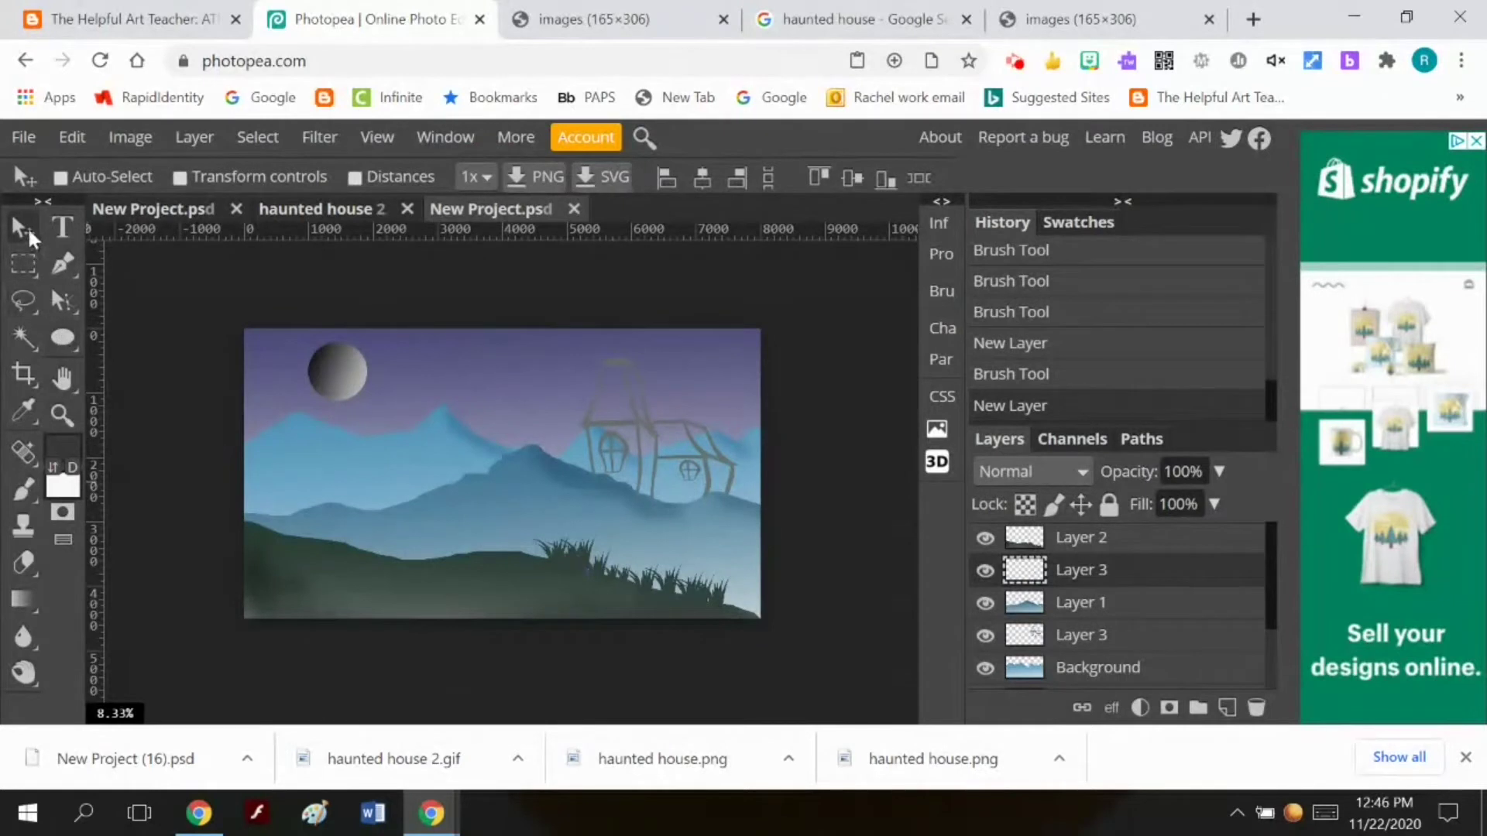
pyautogui.click(23, 489)
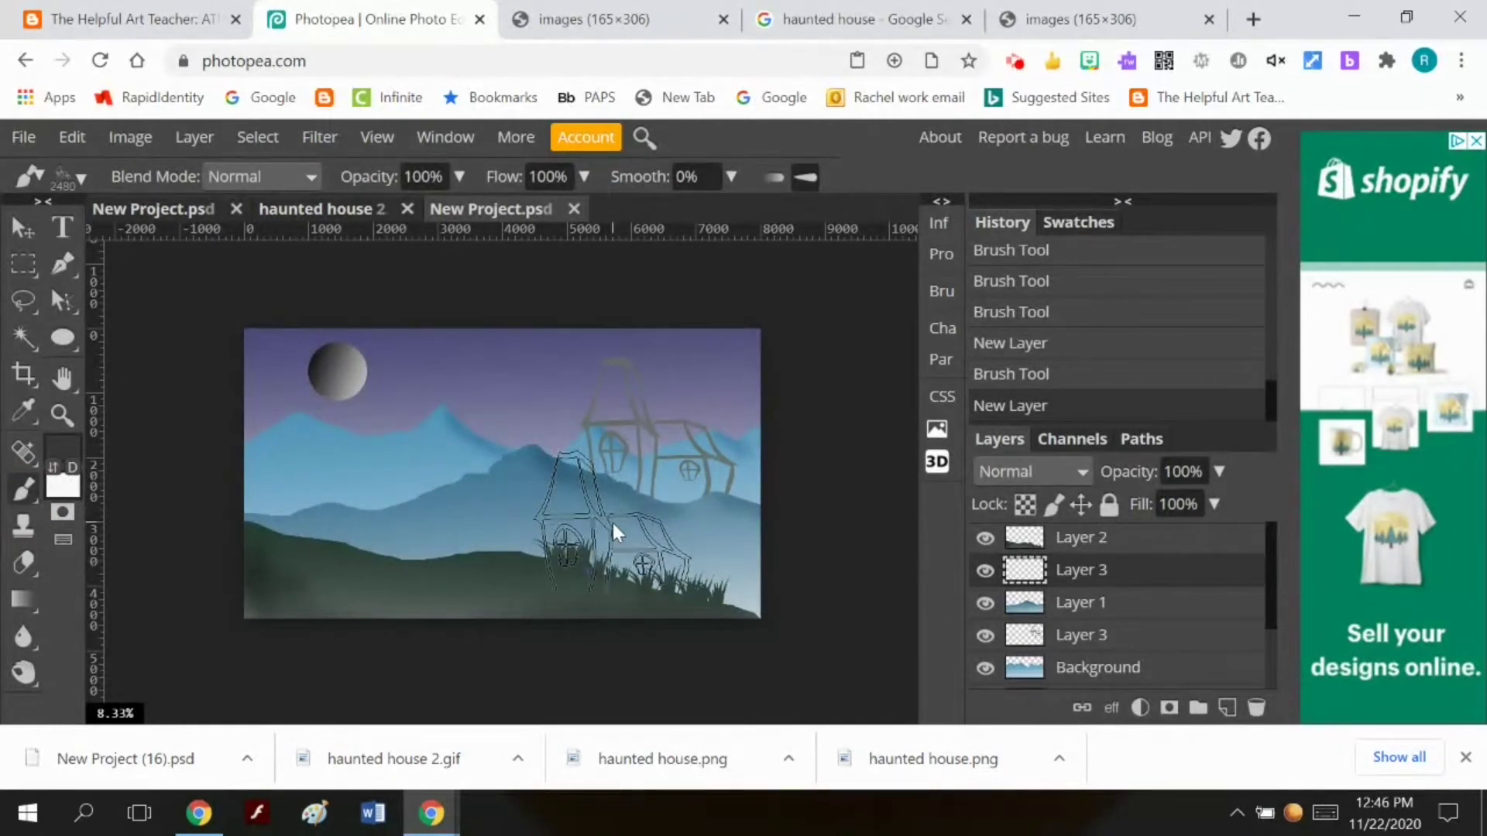
pyautogui.click(611, 523)
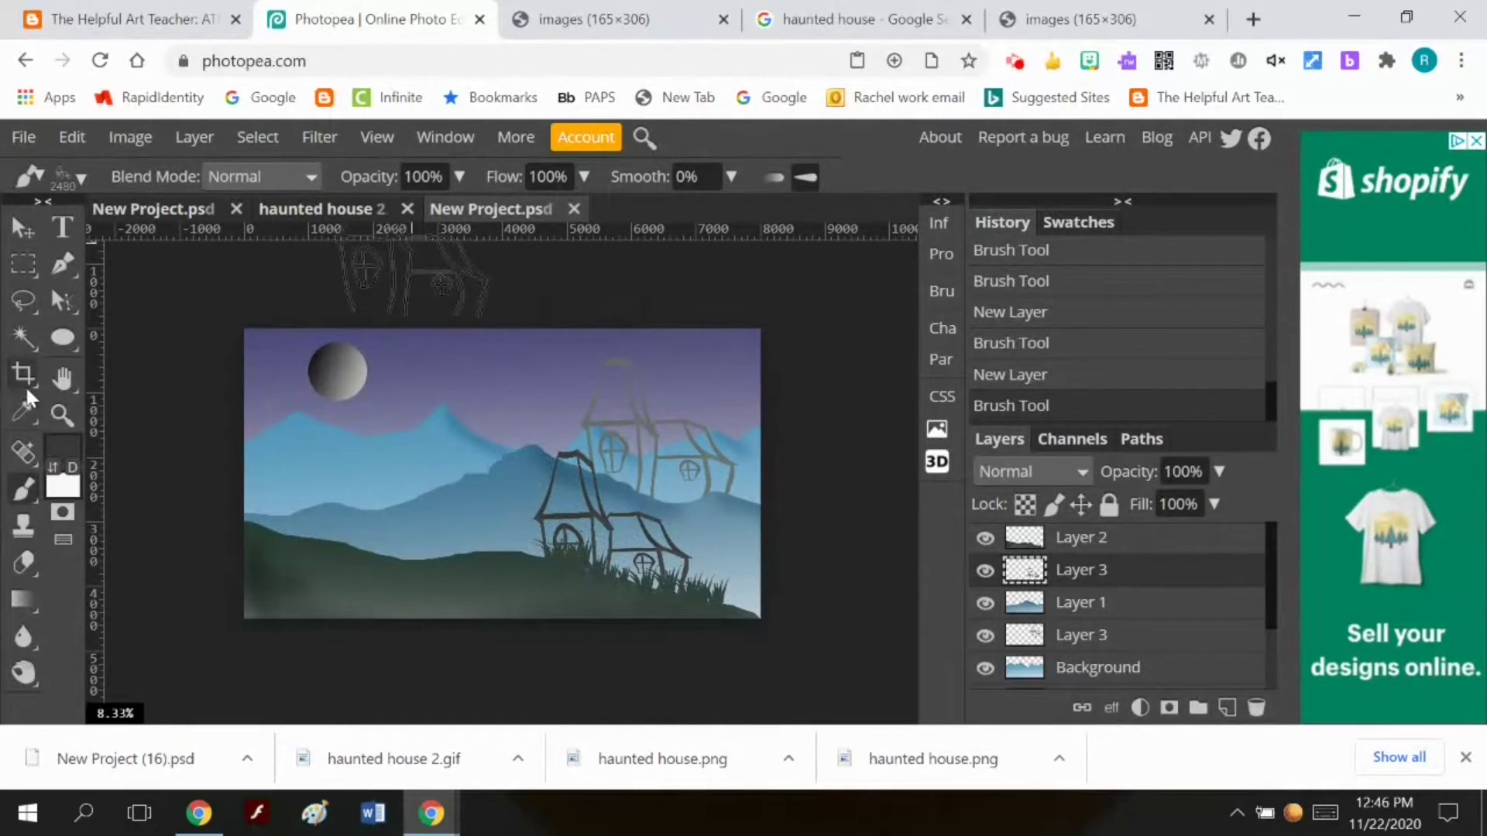
# Move the dark house slightly up and to the left, and widen its top with a Perspective transform
pyautogui.click(23, 227)
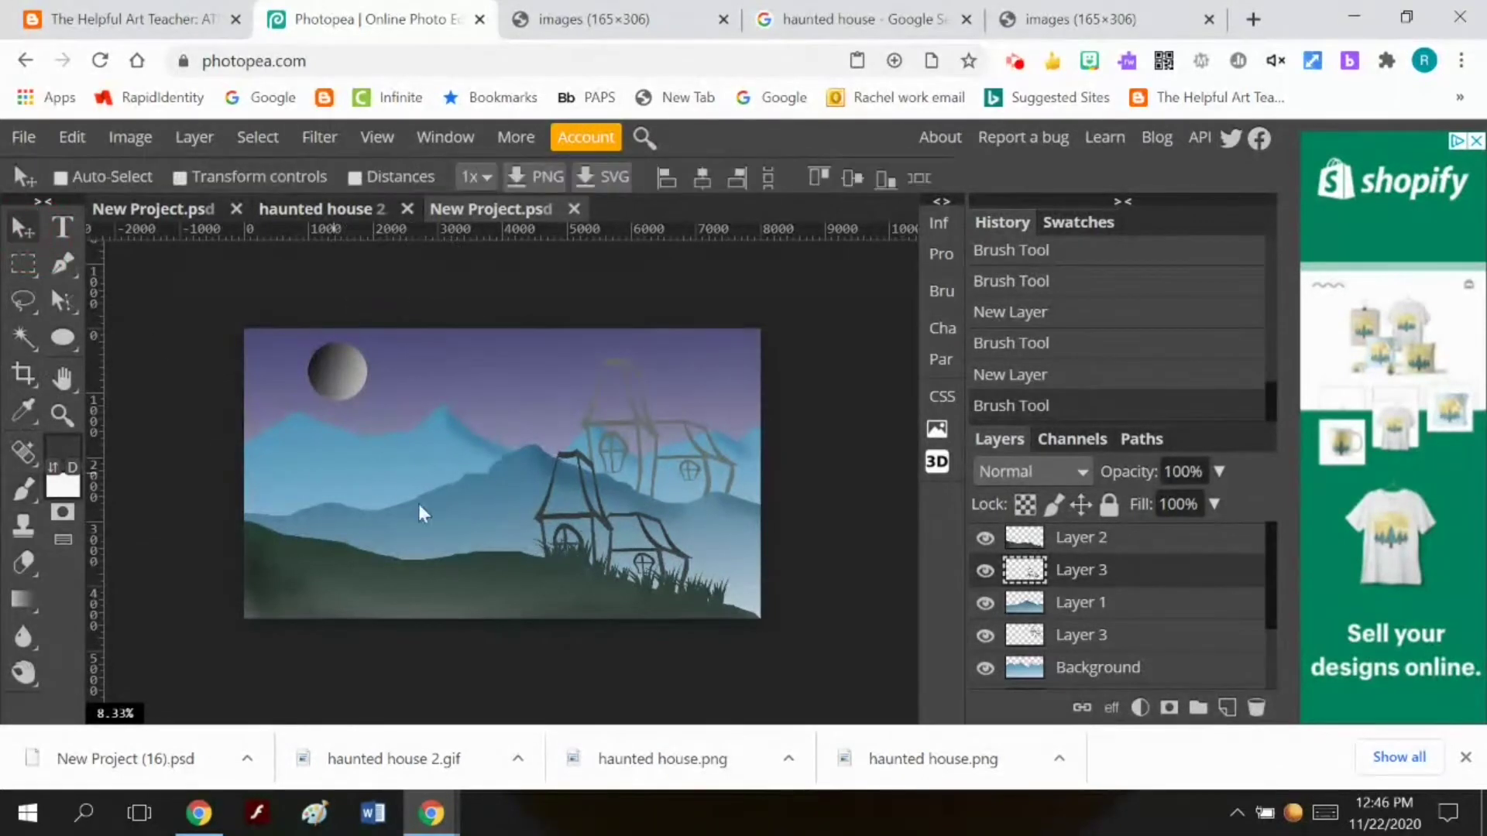
pyautogui.moveTo(563, 514)
pyautogui.mouseDown()
pyautogui.moveTo(560, 473)
pyautogui.moveTo(542, 499)
pyautogui.moveTo(553, 482)
pyautogui.mouseUp()
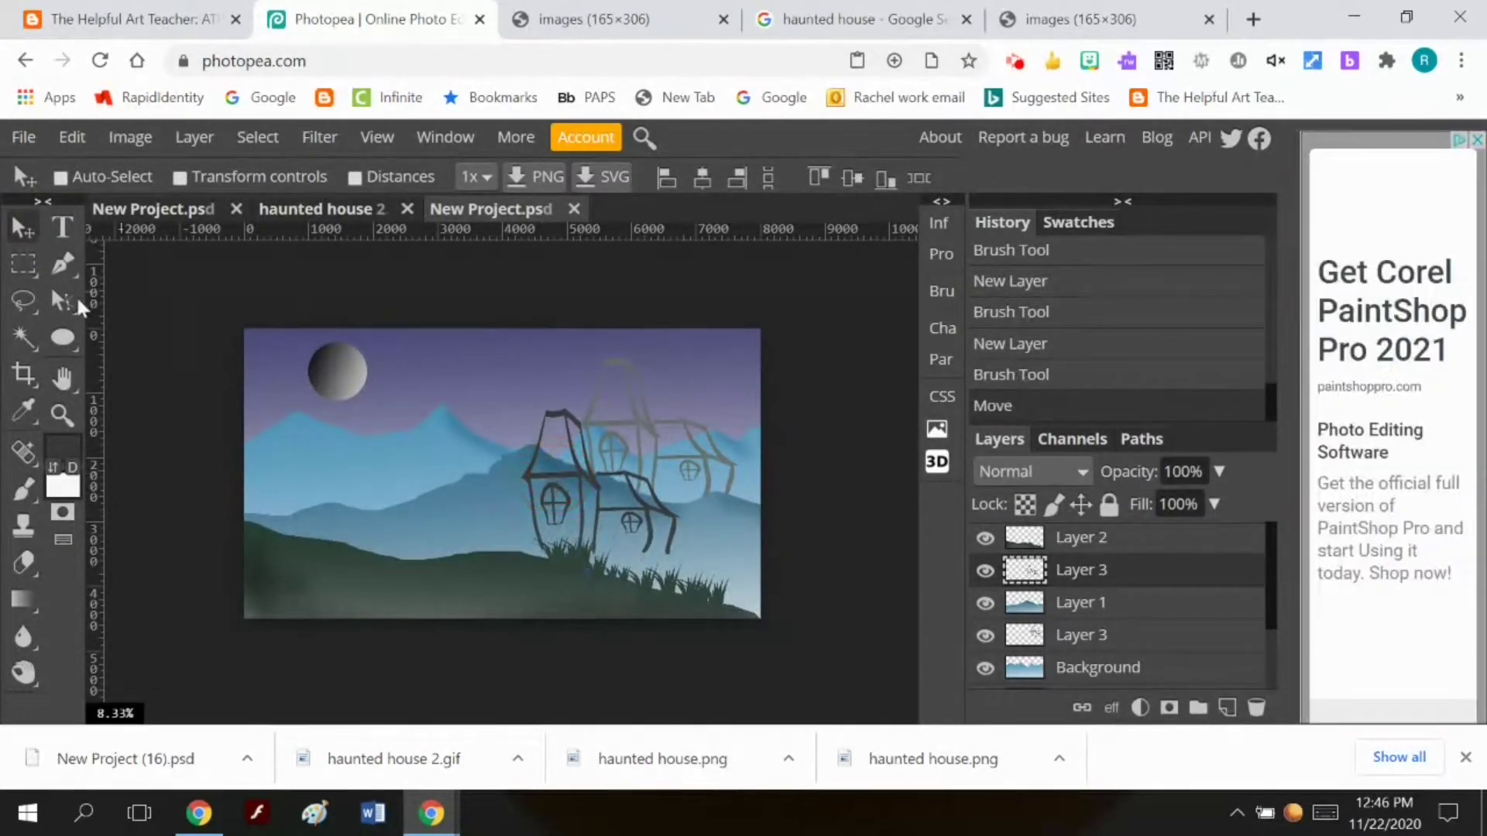
pyautogui.click(74, 143)
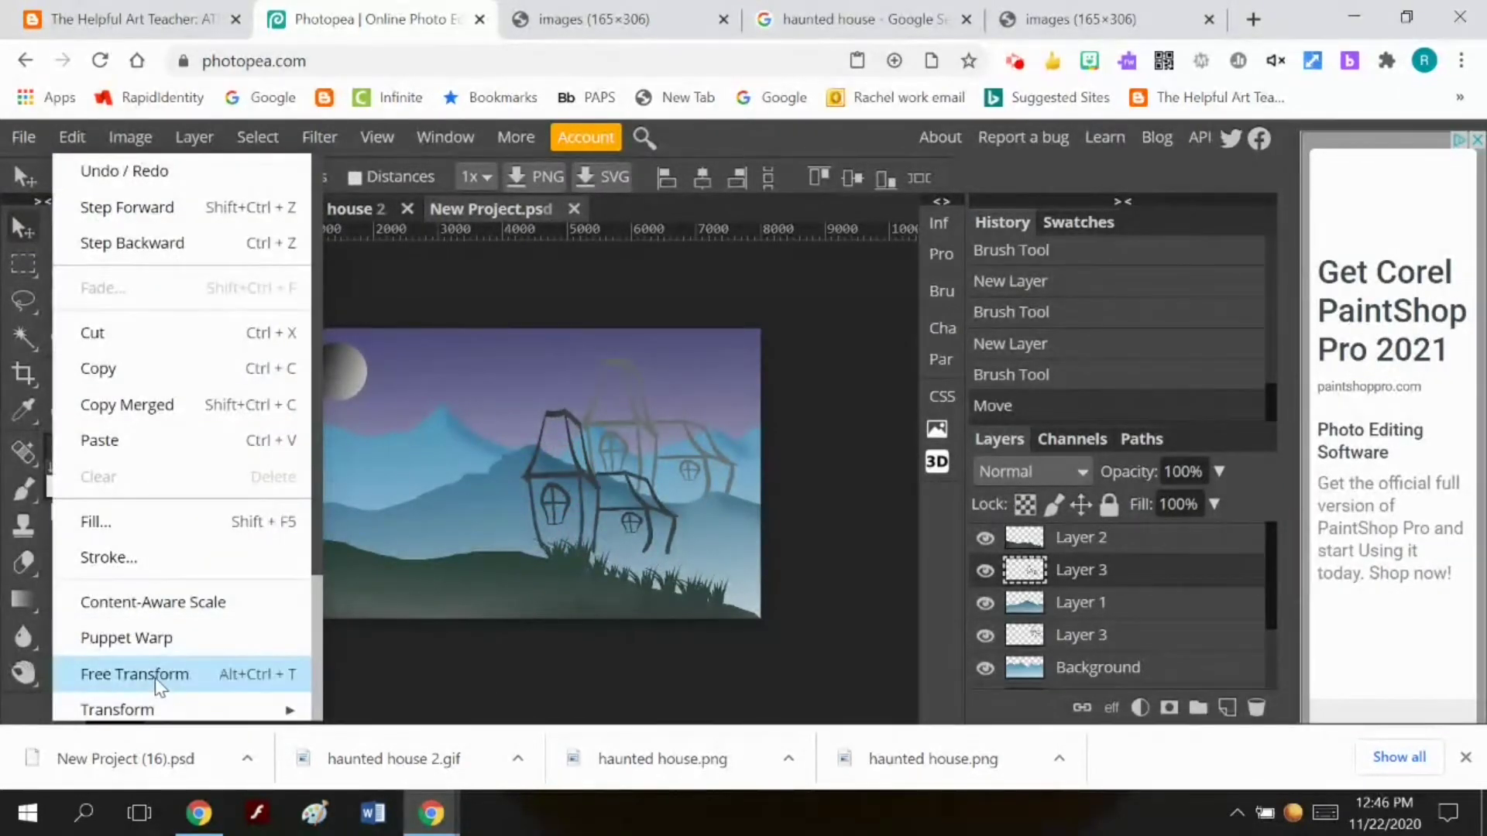
pyautogui.moveTo(189, 710)
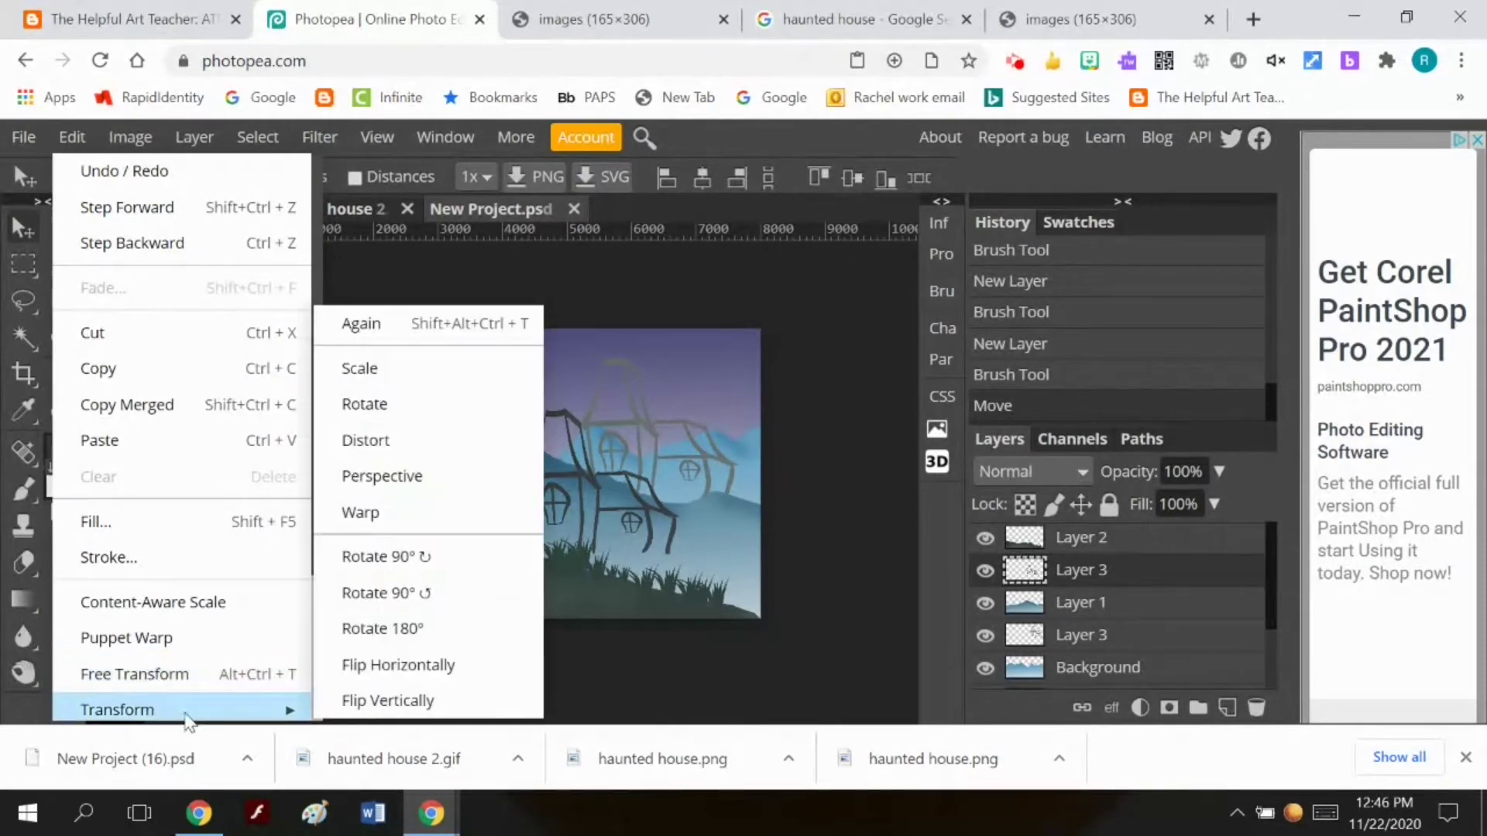
pyautogui.click(422, 477)
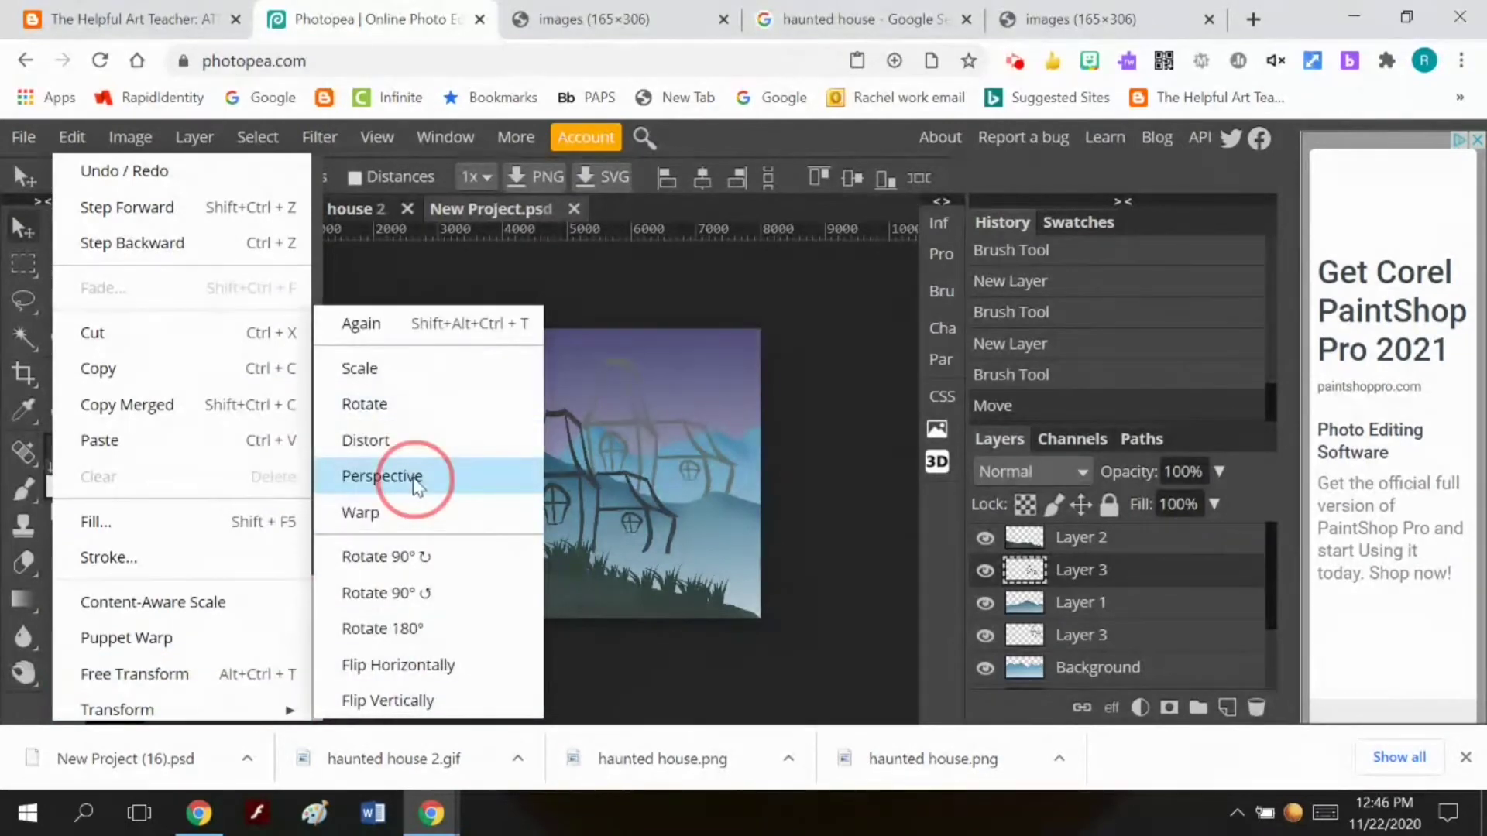
pyautogui.moveTo(522, 411); pyautogui.dragTo(477, 401)
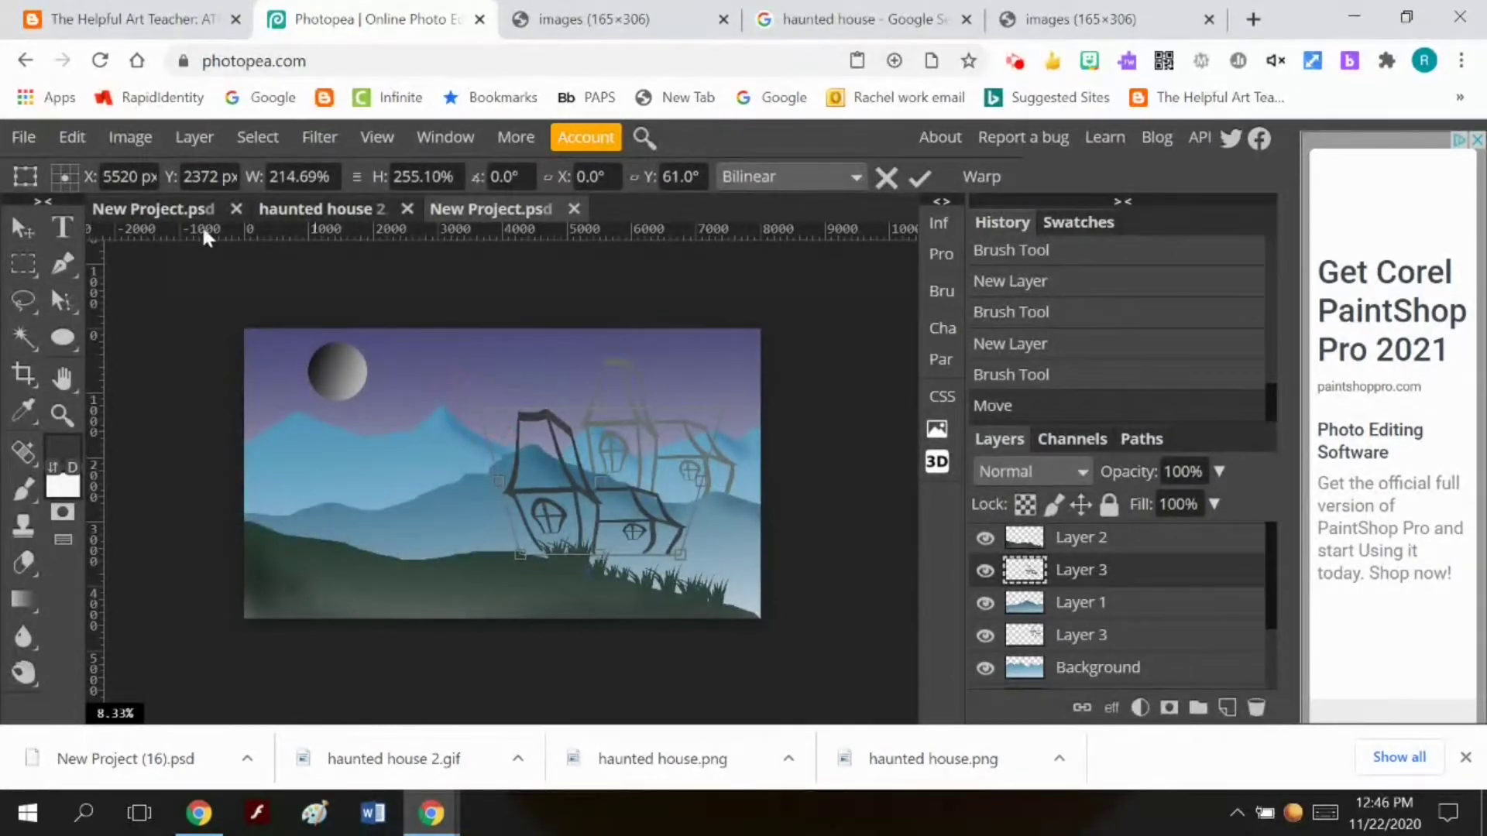
pyautogui.click(919, 177)
# Distort the dark house to 125.72% width and 156.34% height, and lower it behind the grass at about X 5466 px, Y 2348 px
pyautogui.click(72, 137)
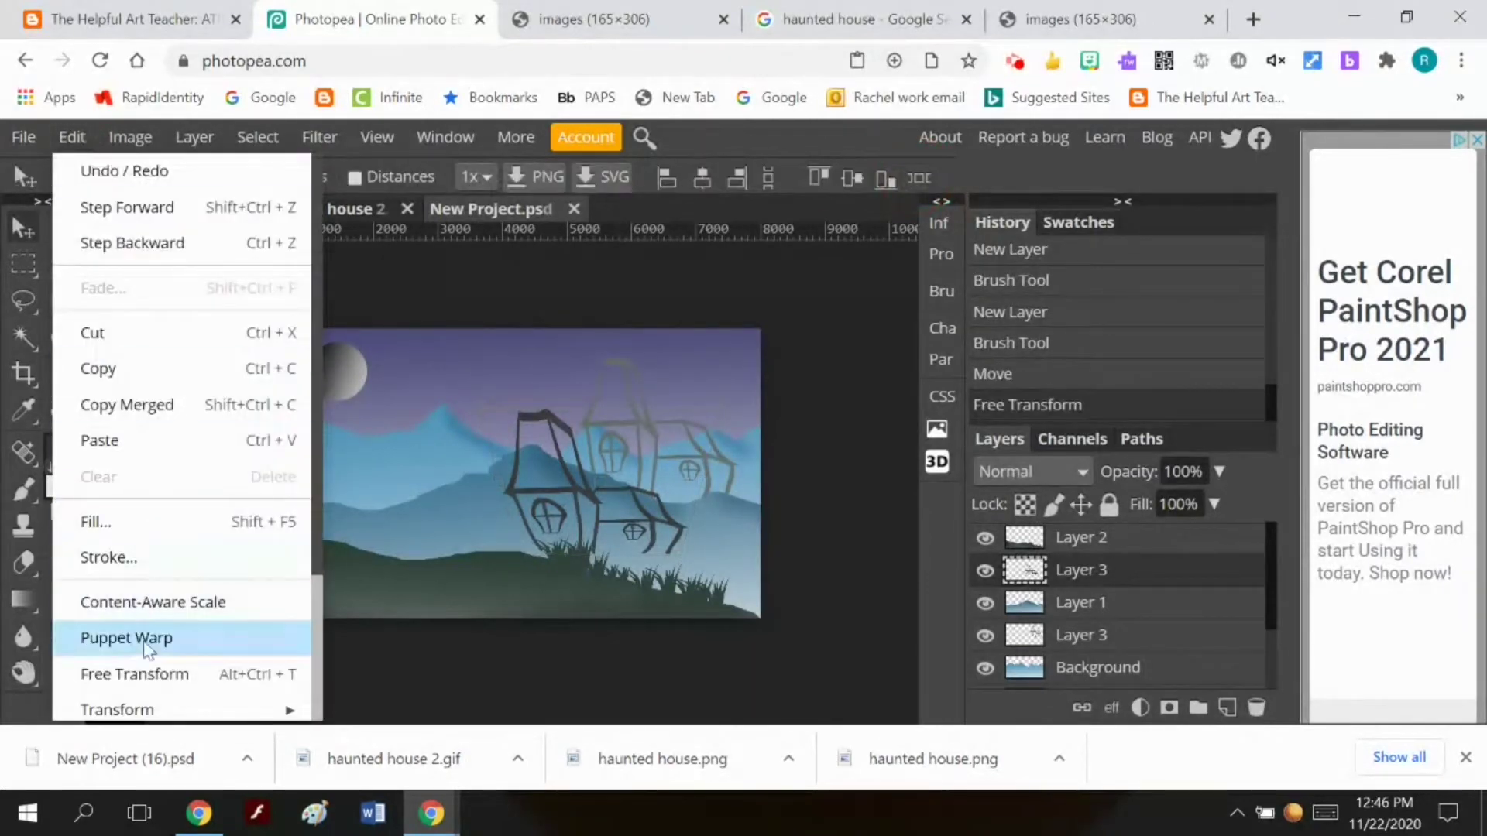
pyautogui.moveTo(155, 708)
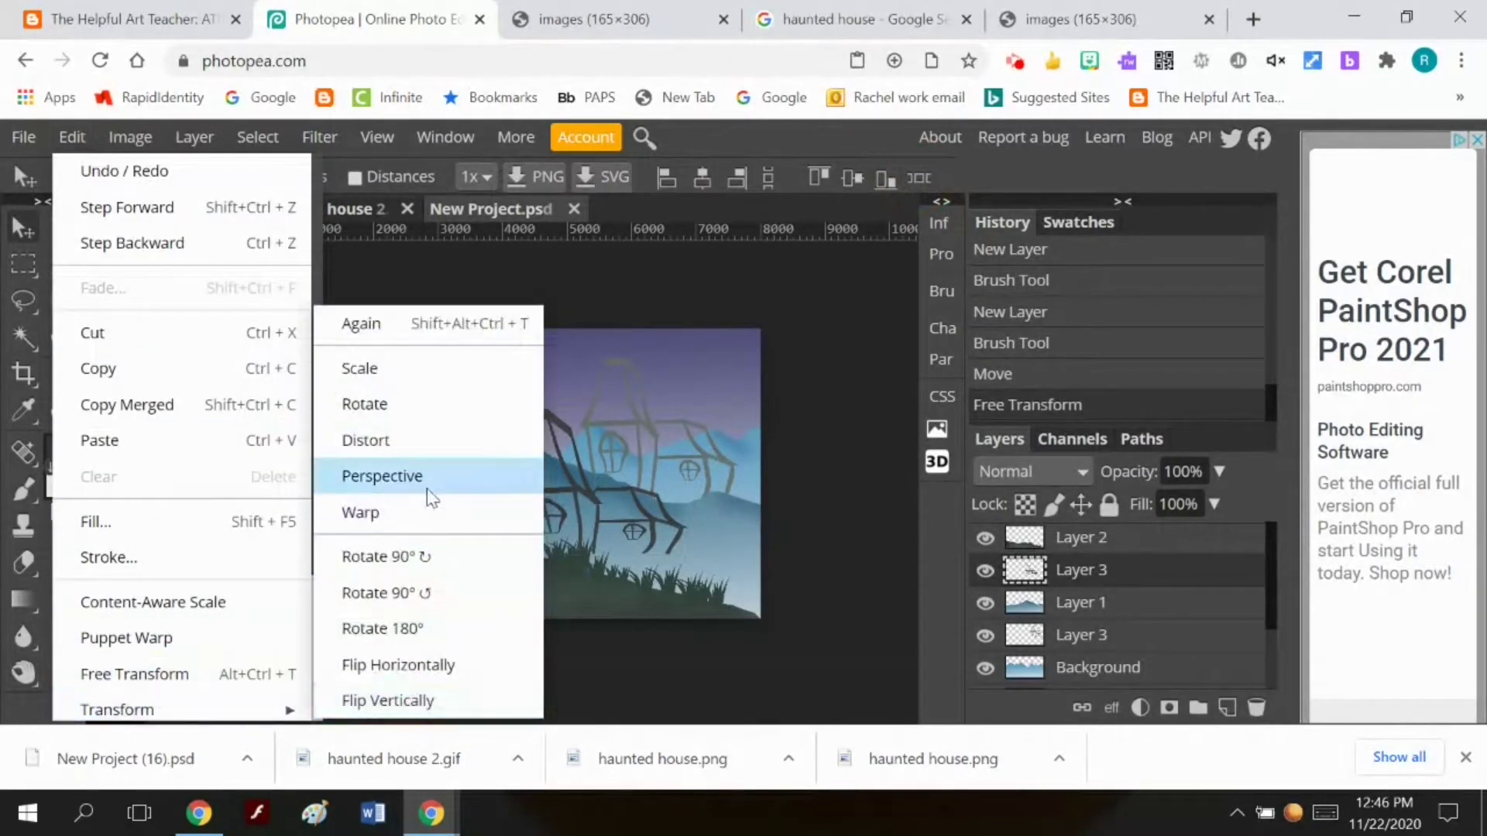
pyautogui.click(430, 441)
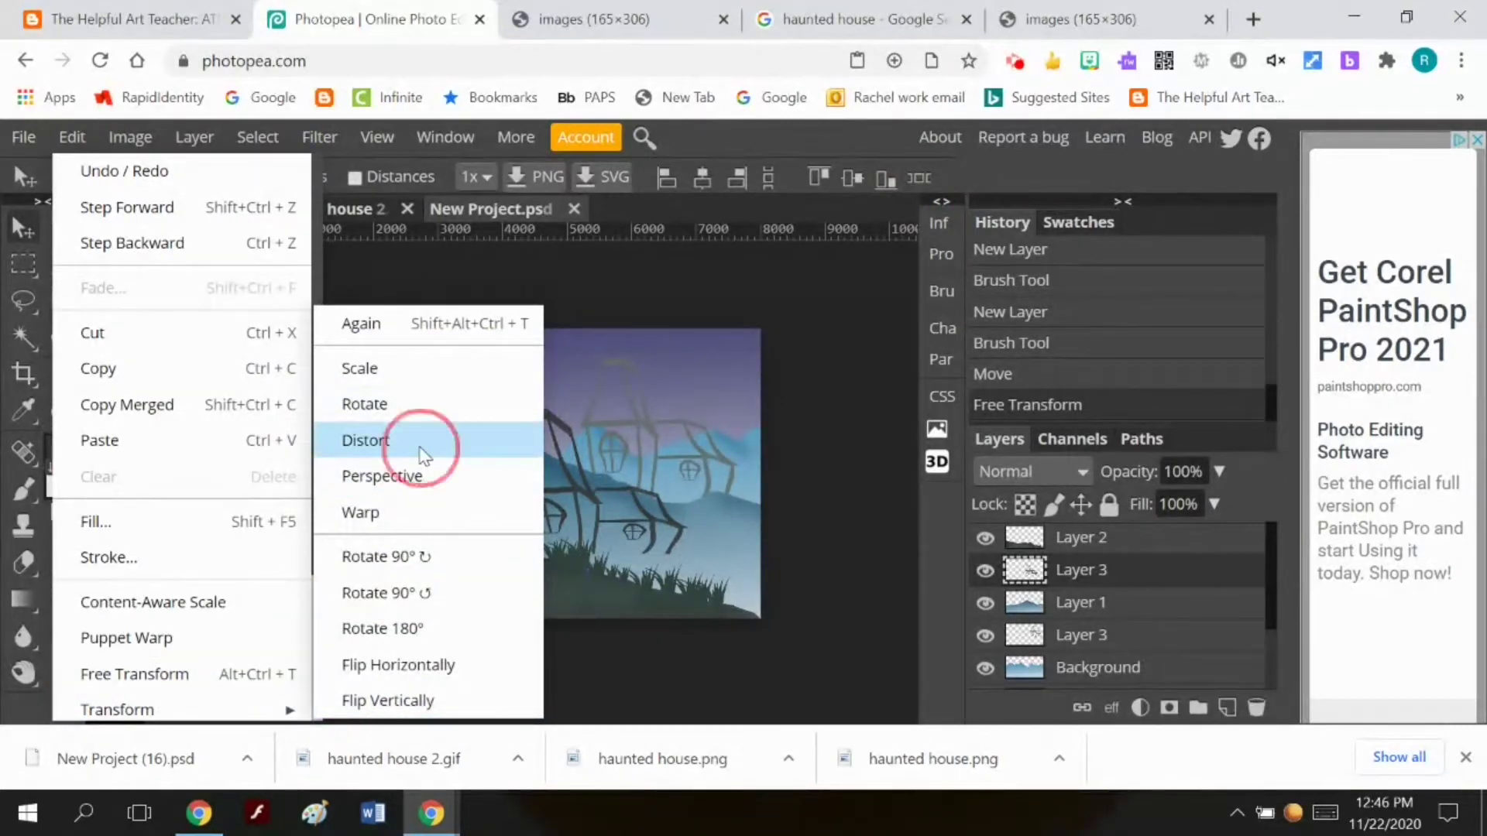
pyautogui.moveTo(590, 407); pyautogui.dragTo(584, 307)
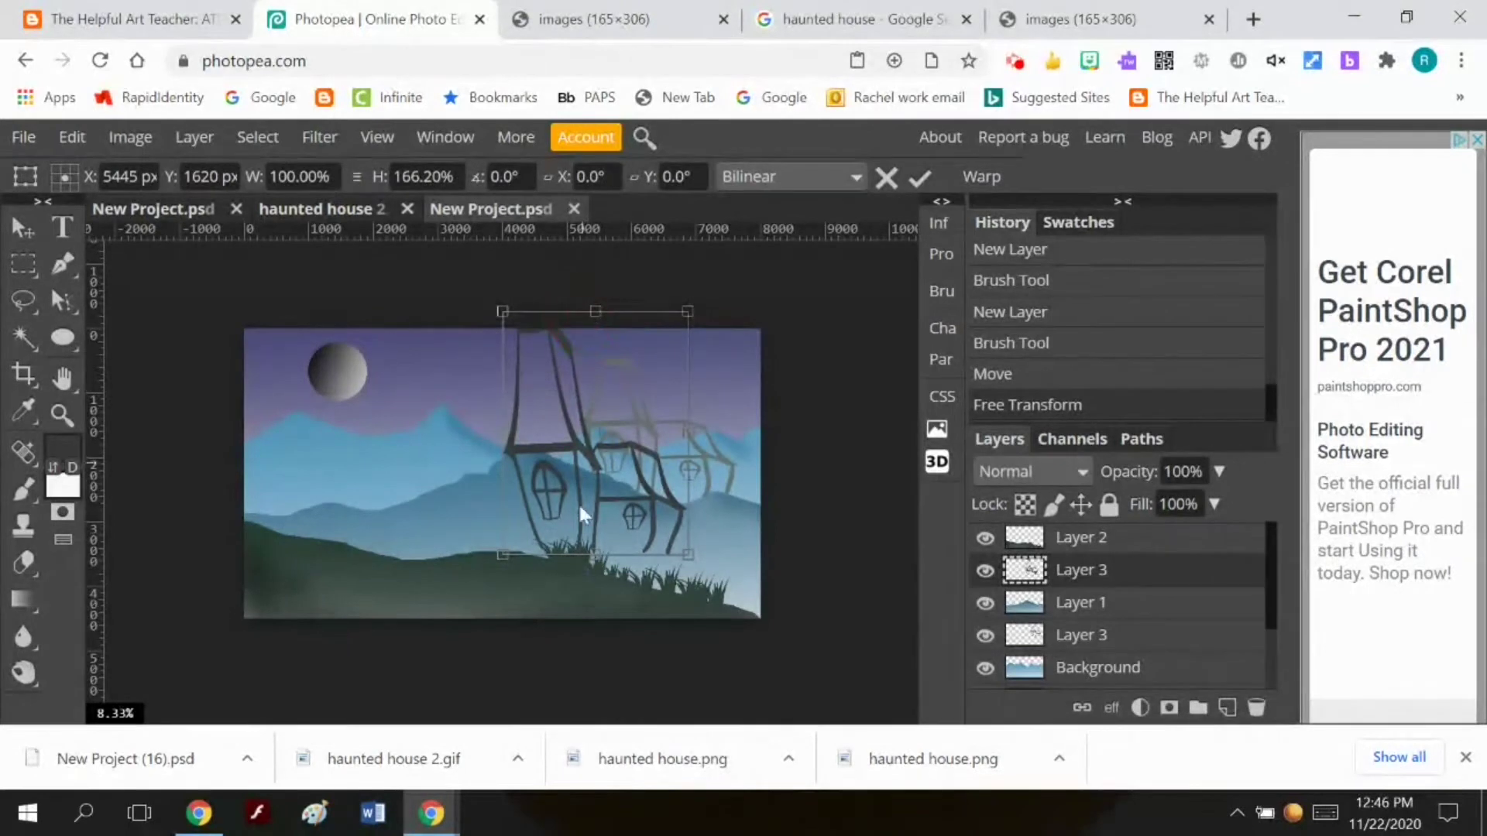
pyautogui.moveTo(596, 549)
pyautogui.mouseDown()
pyautogui.moveTo(599, 614)
pyautogui.moveTo(607, 539)
pyautogui.mouseUp()
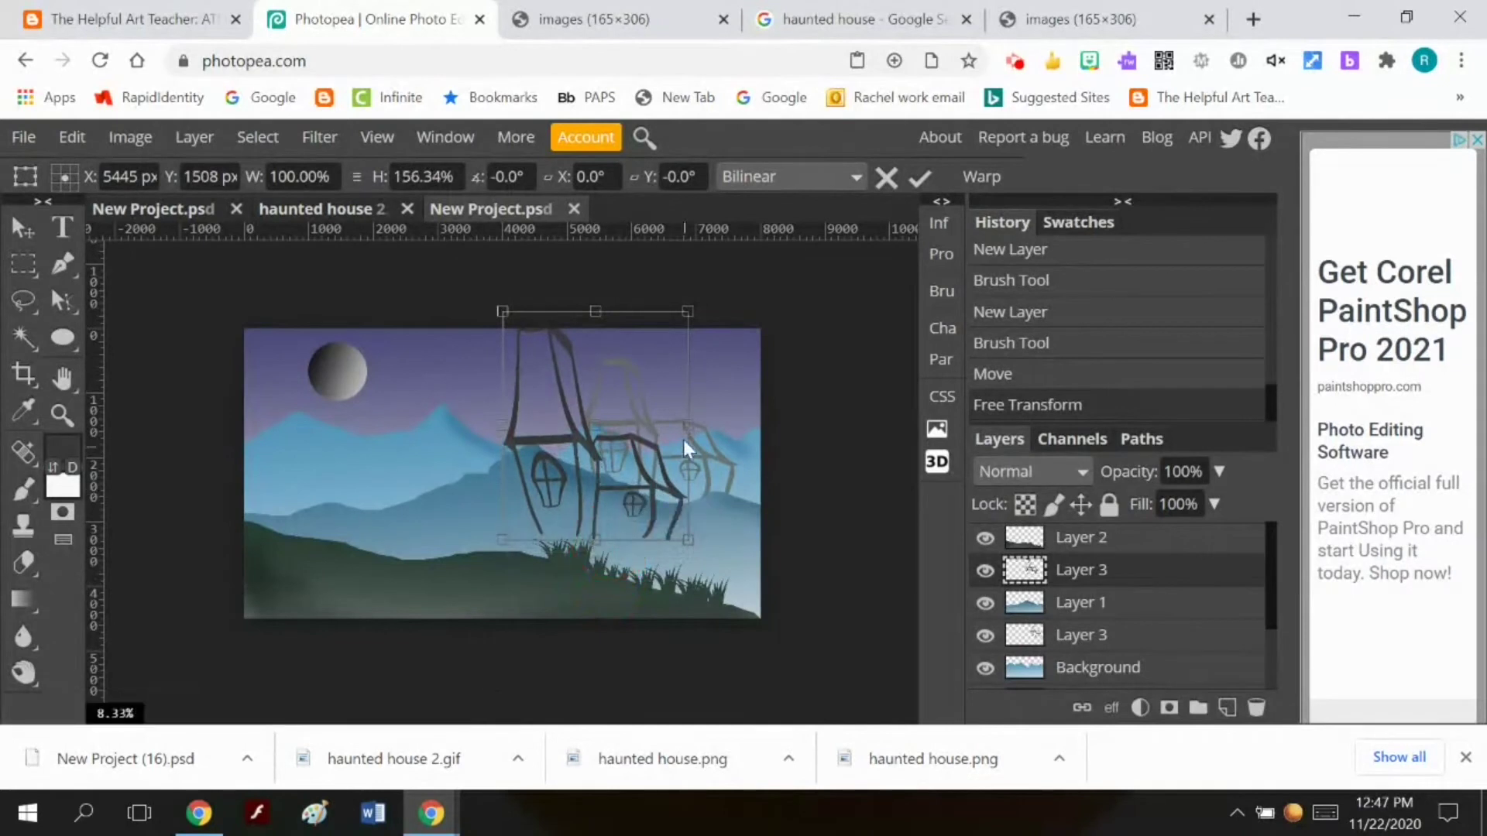
pyautogui.moveTo(686, 426); pyautogui.dragTo(735, 422)
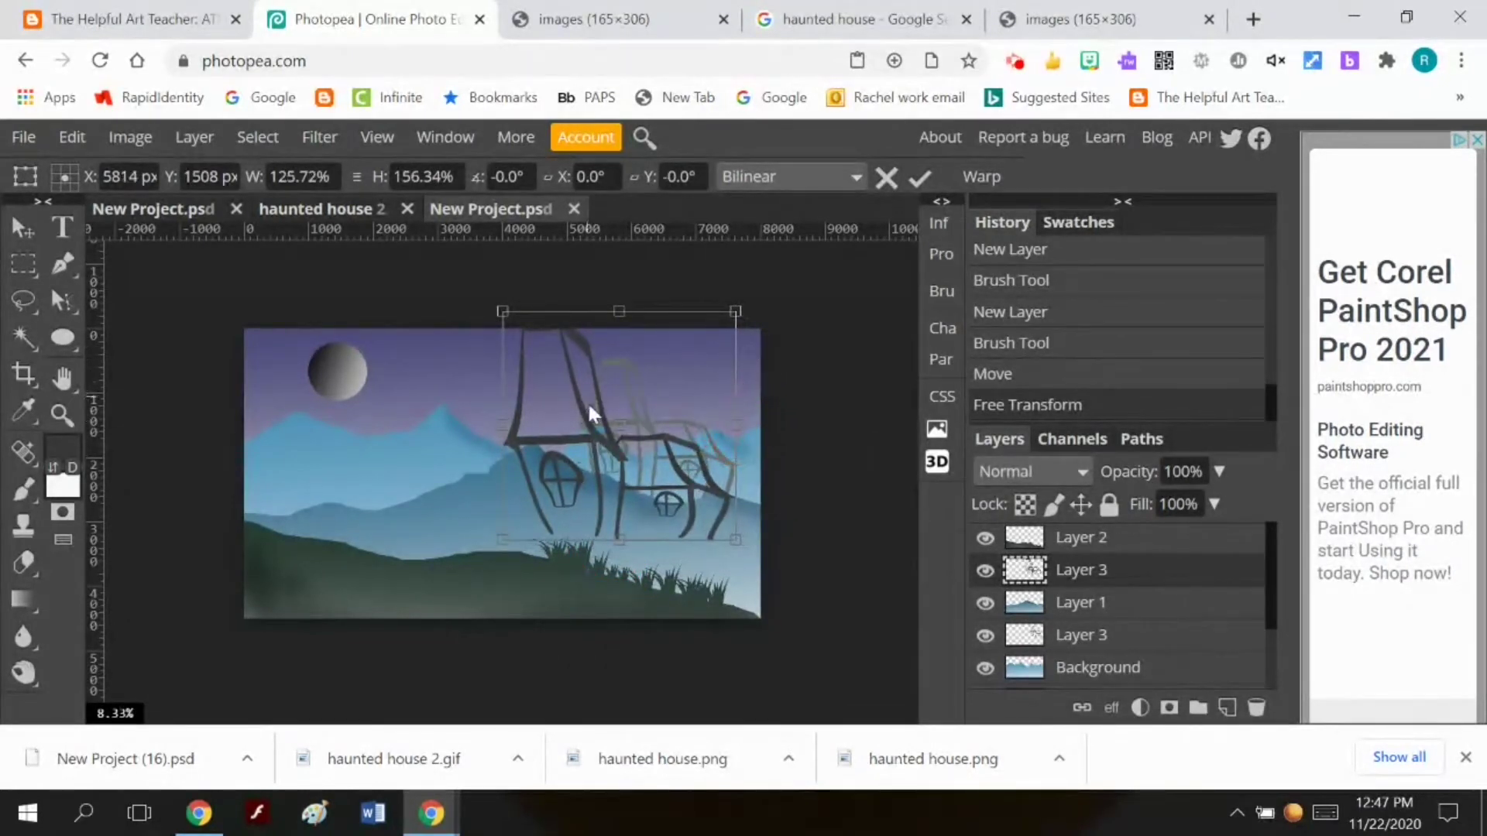
pyautogui.moveTo(589, 433); pyautogui.dragTo(569, 494)
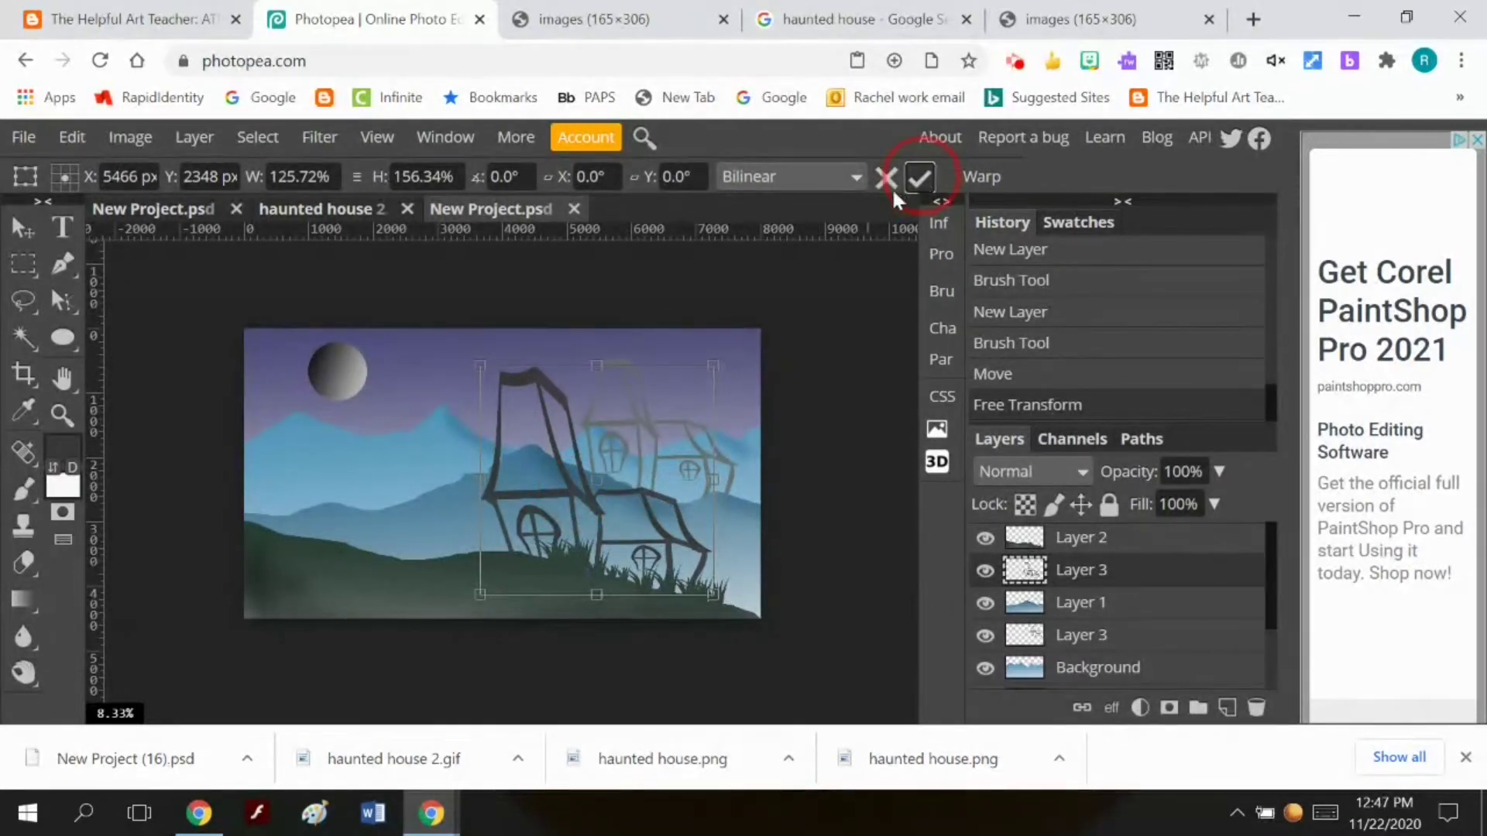
pyautogui.click(919, 177)
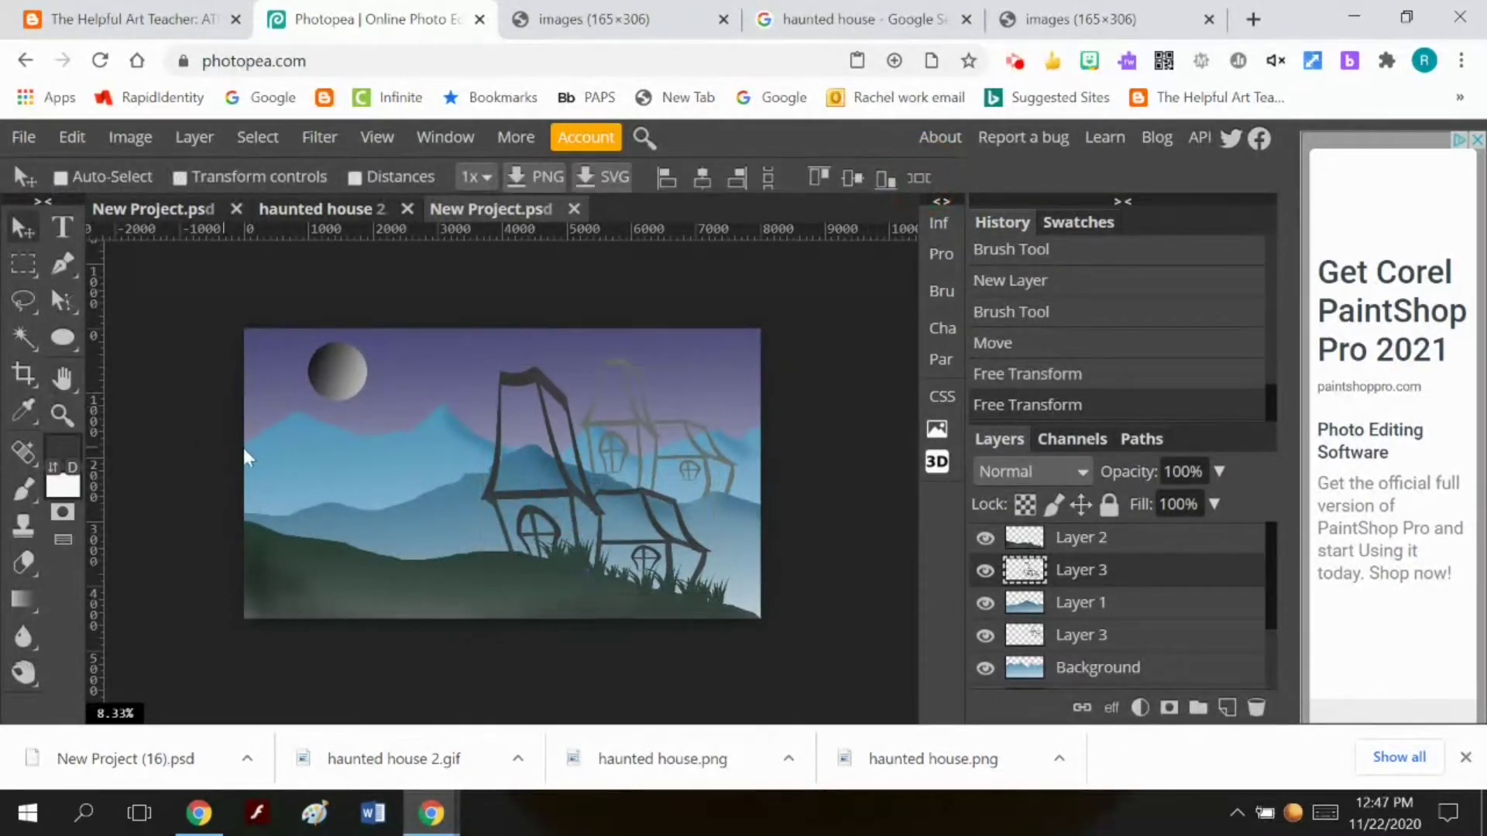
# Scale the dark house on the upper Layer 3 to 74.74% width, narrowing it from its outer left side
pyautogui.click(72, 137)
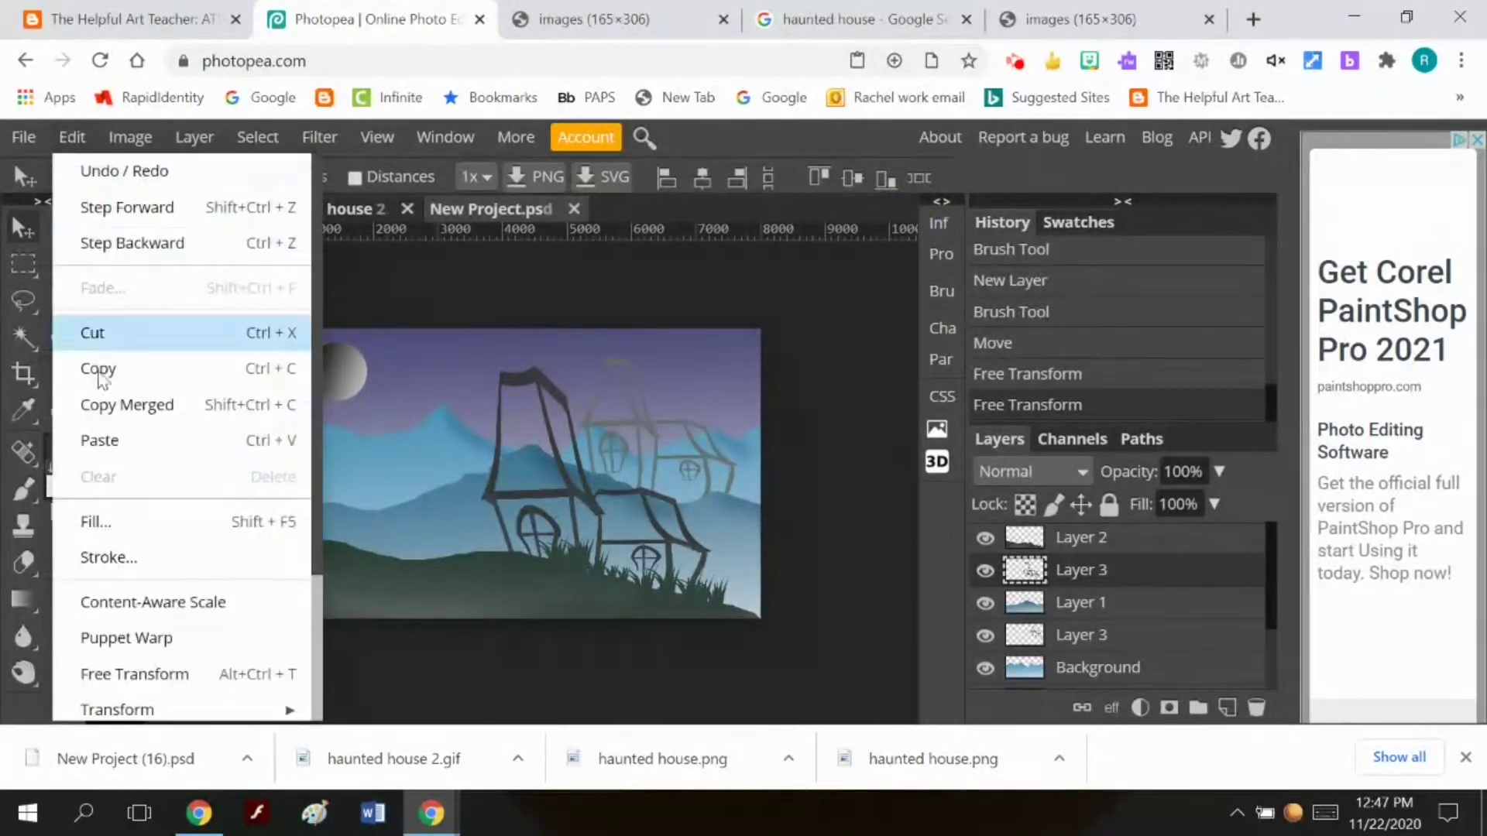
pyautogui.moveTo(175, 705)
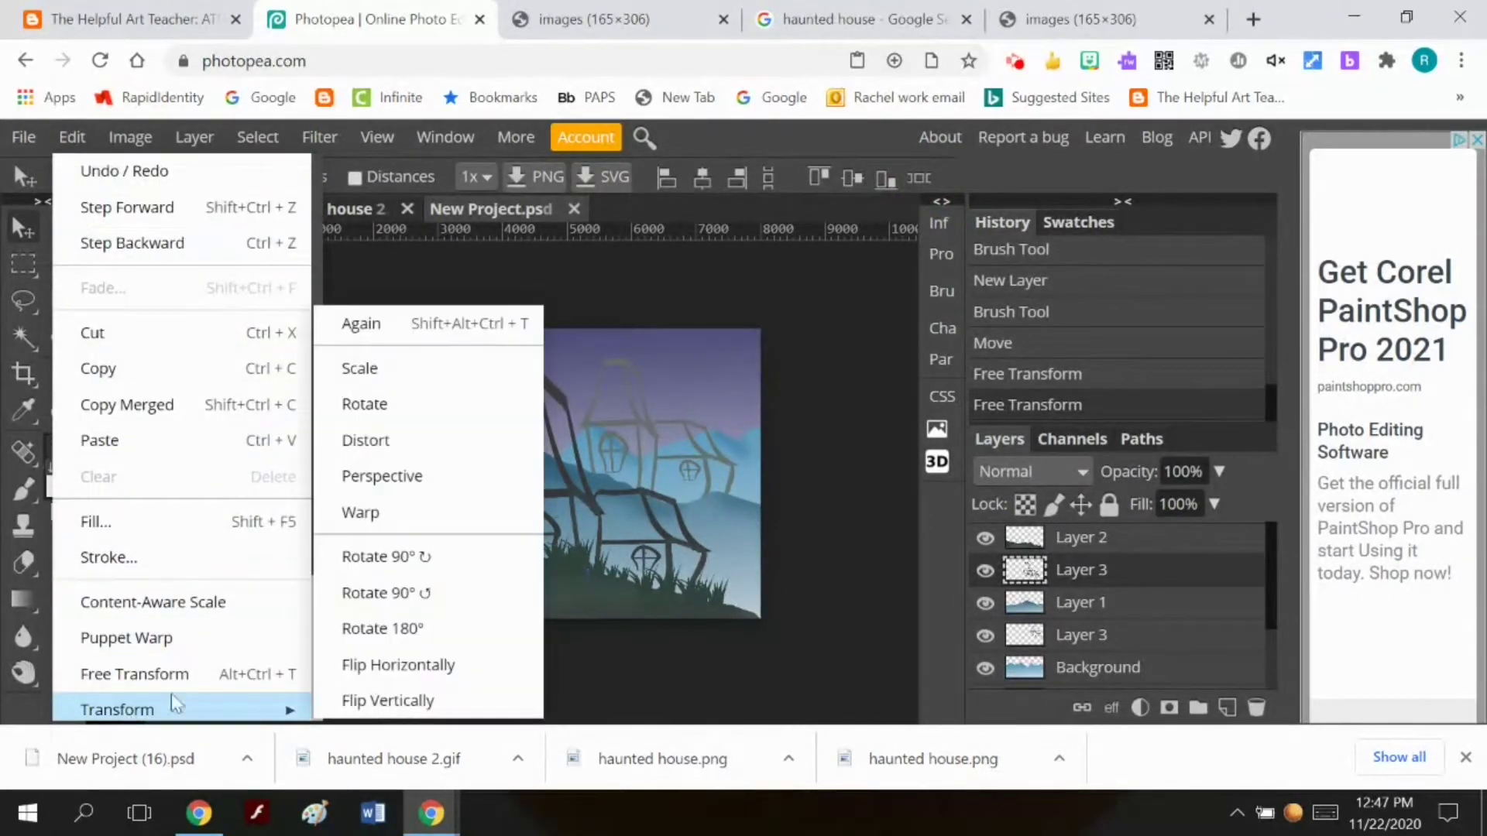
pyautogui.click(428, 384)
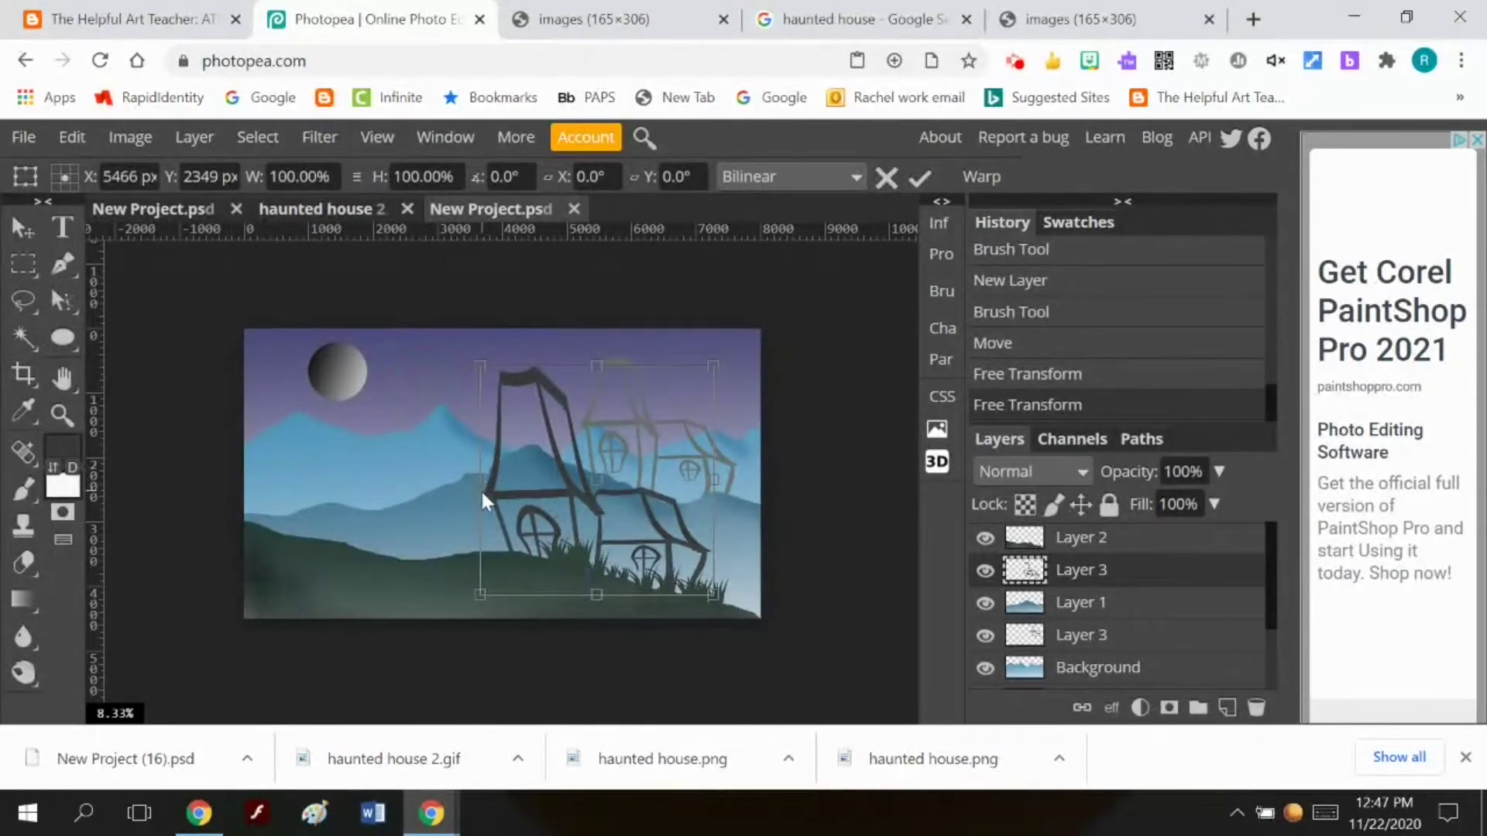
pyautogui.moveTo(481, 484); pyautogui.dragTo(541, 487)
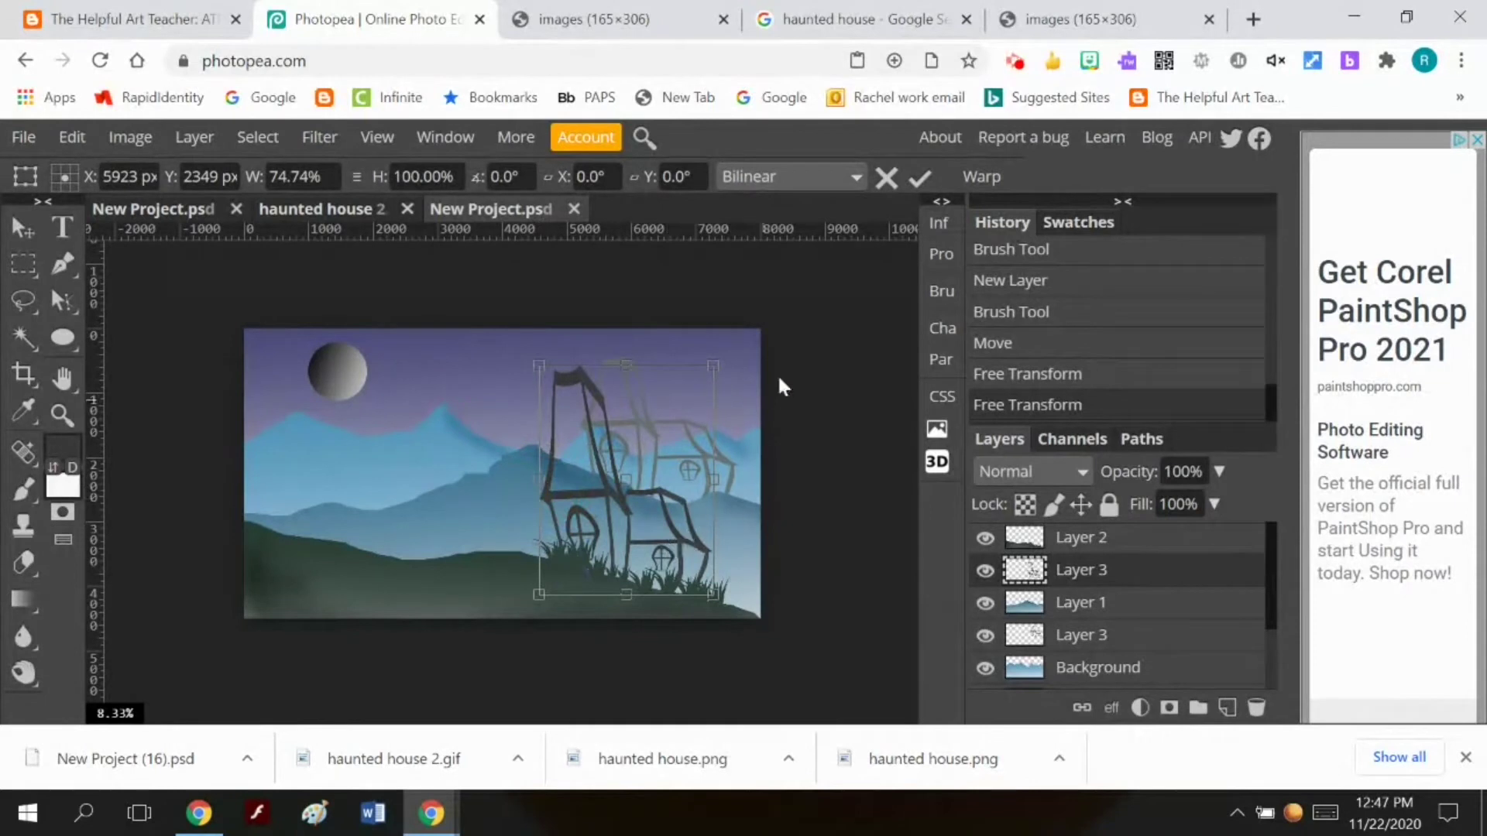
pyautogui.click(919, 181)
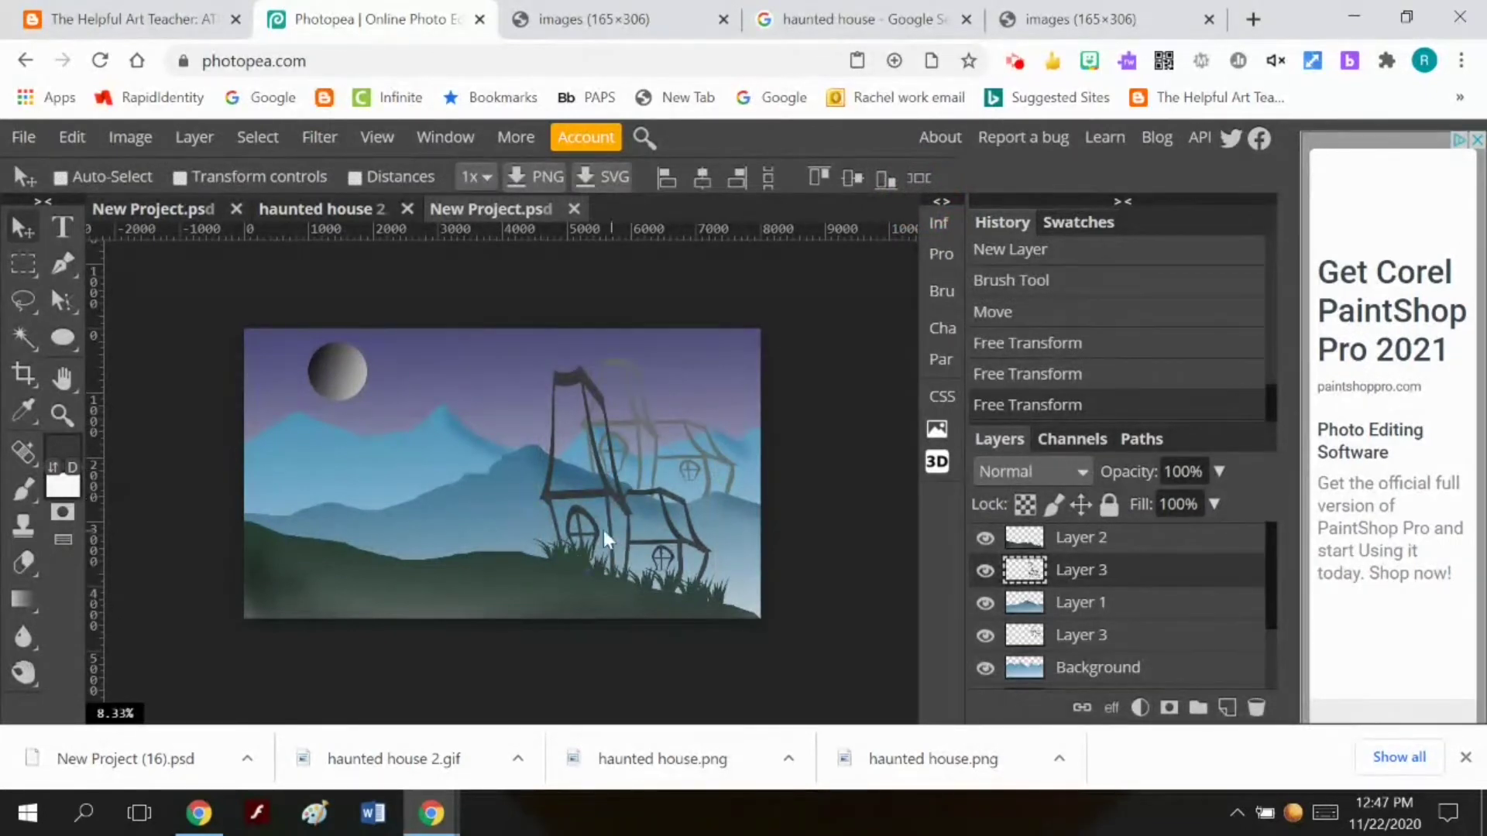
# Select the tower roof's narrow side panel on the dark house with the Magic Wand and fill it with the foreground colour
pyautogui.click(22, 333)
pyautogui.click(602, 440)
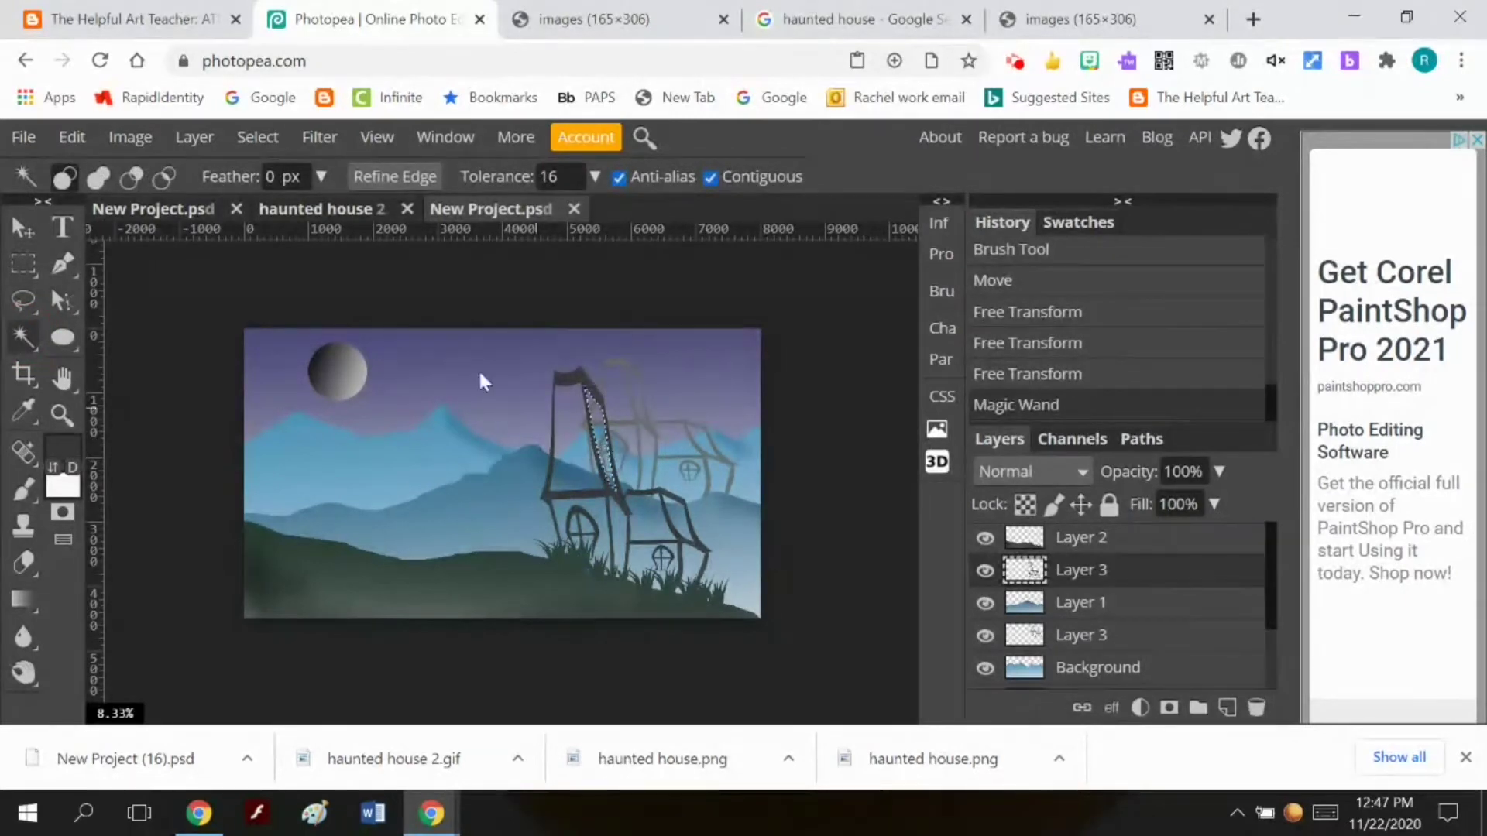
pyautogui.click(63, 135)
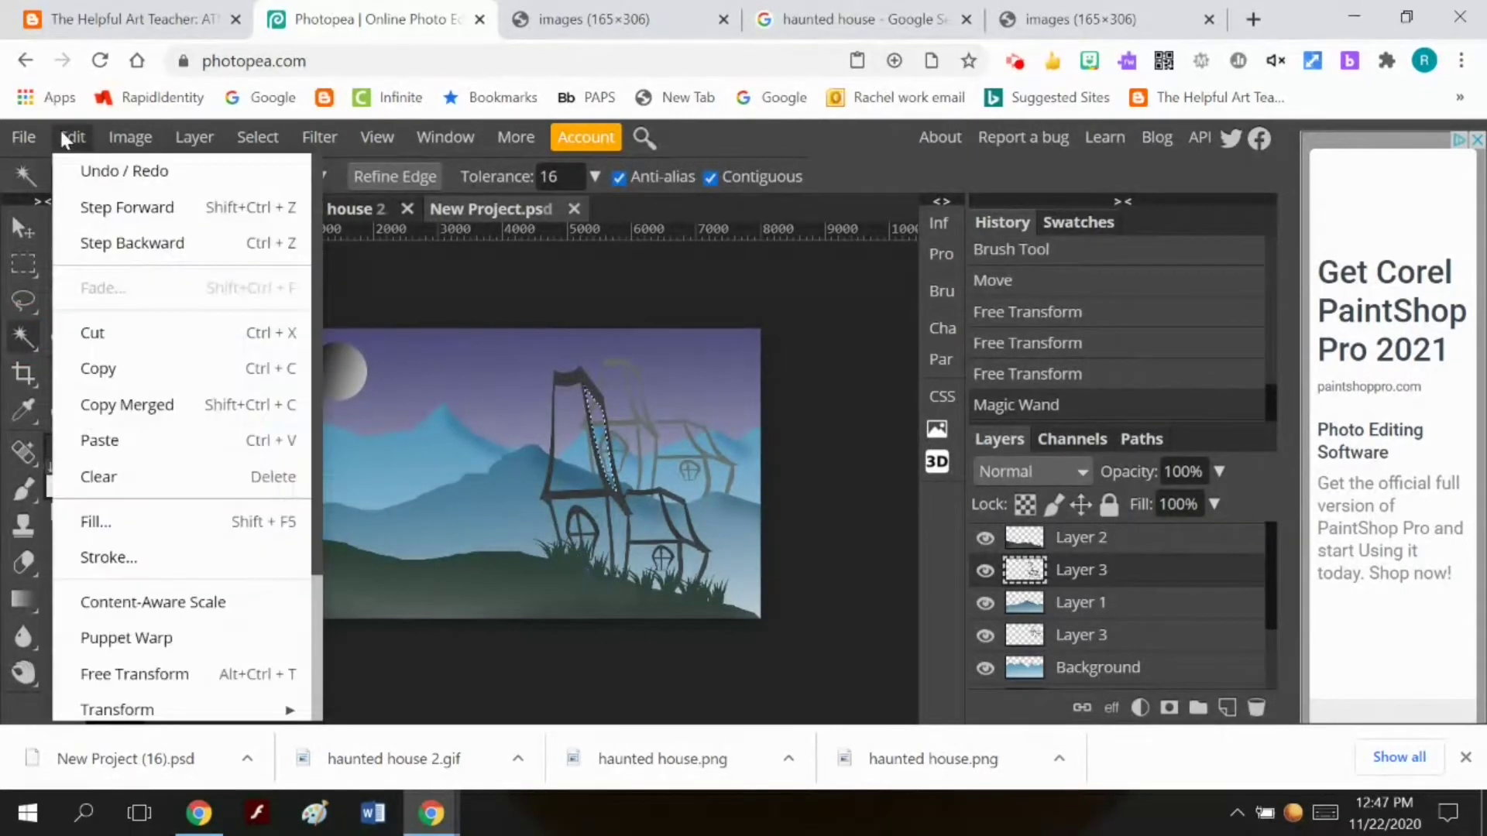
pyautogui.click(90, 522)
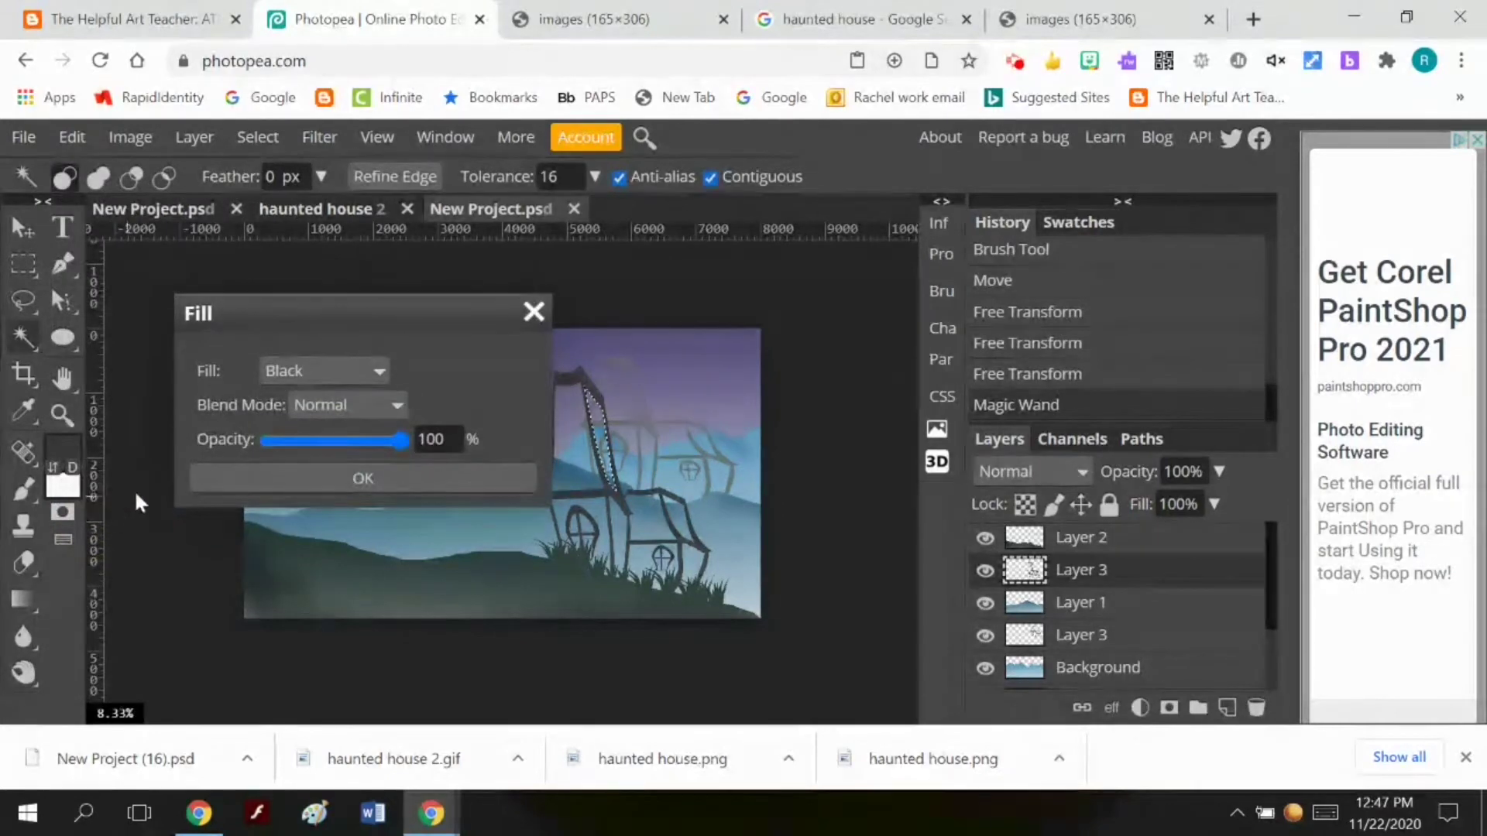
pyautogui.click(378, 375)
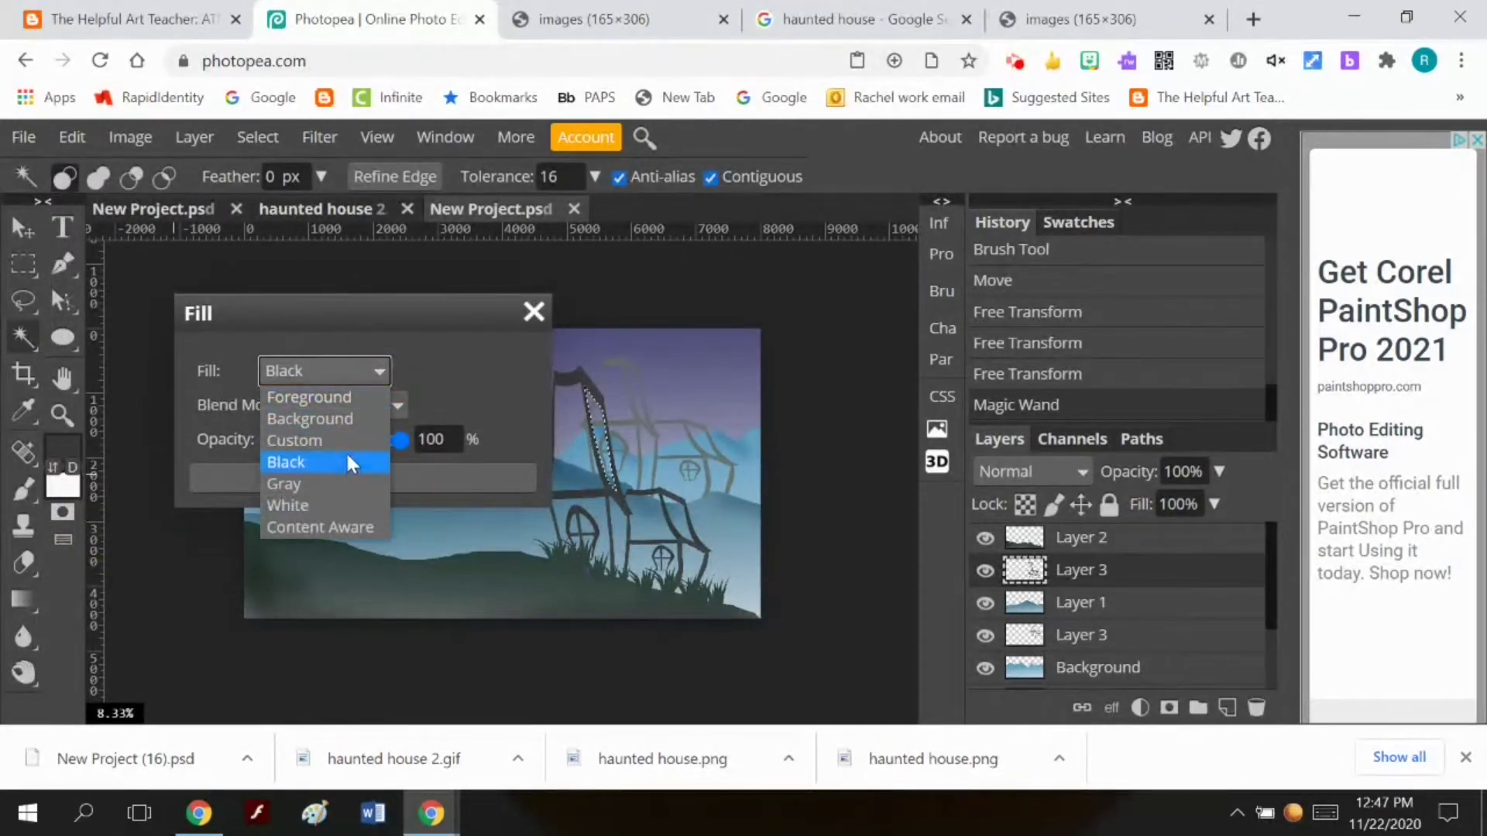
pyautogui.click(350, 398)
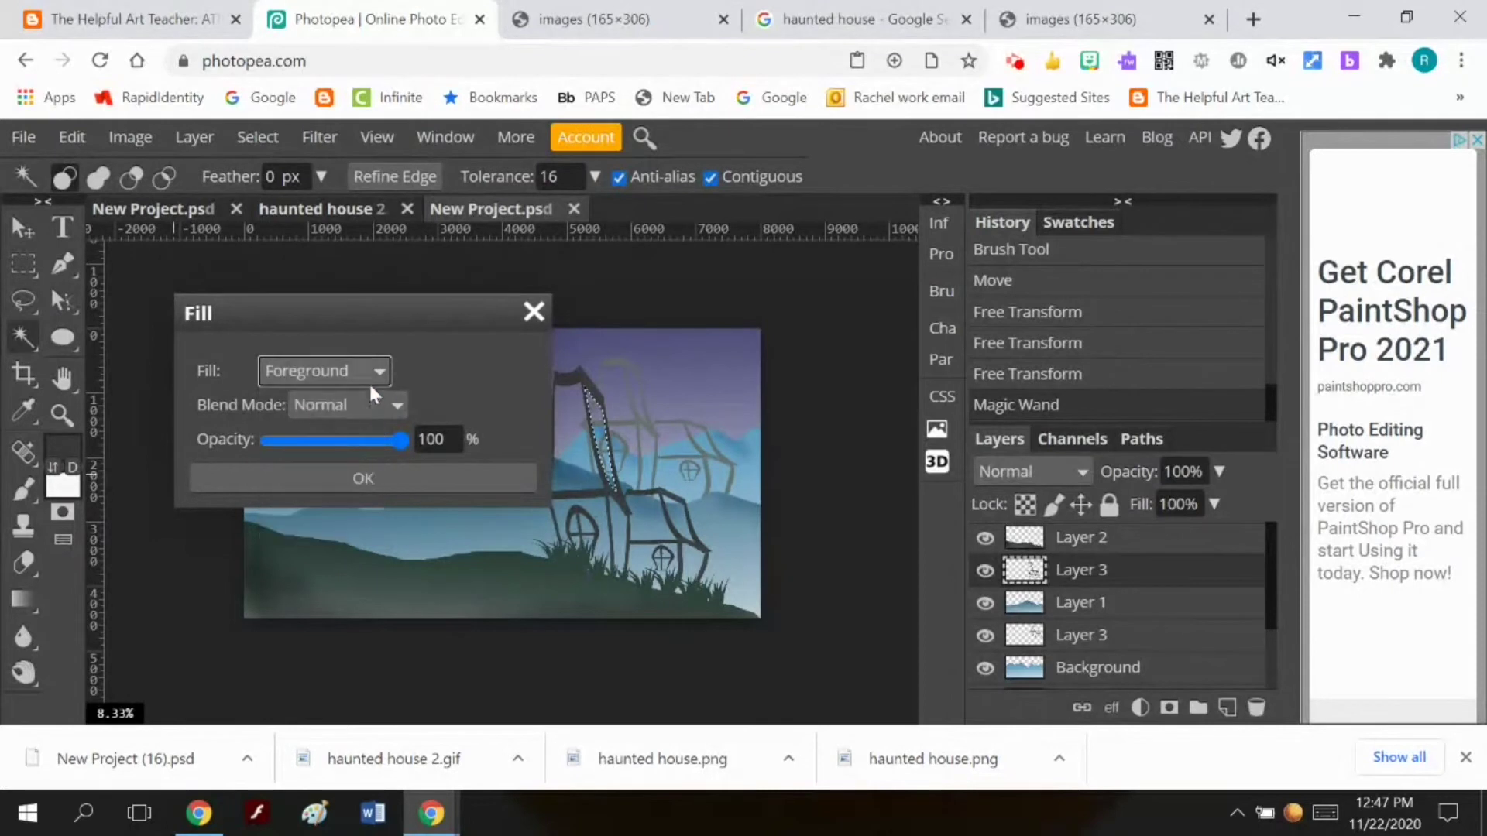
pyautogui.click(370, 476)
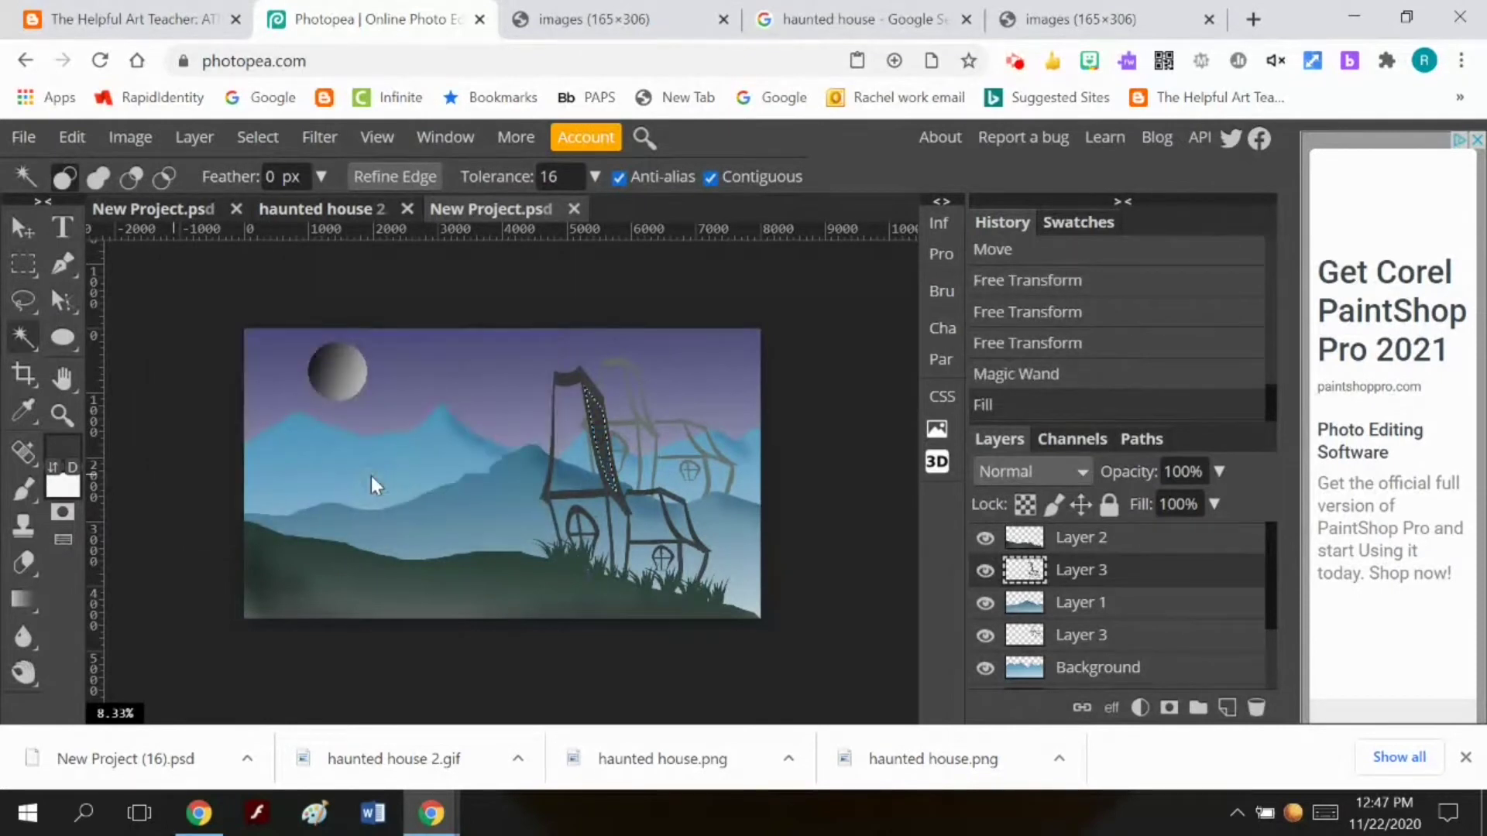
# Try to select the open-bottomed lower wall of the dark house with the Magic Wand, and clear the selection
pyautogui.click(620, 530)
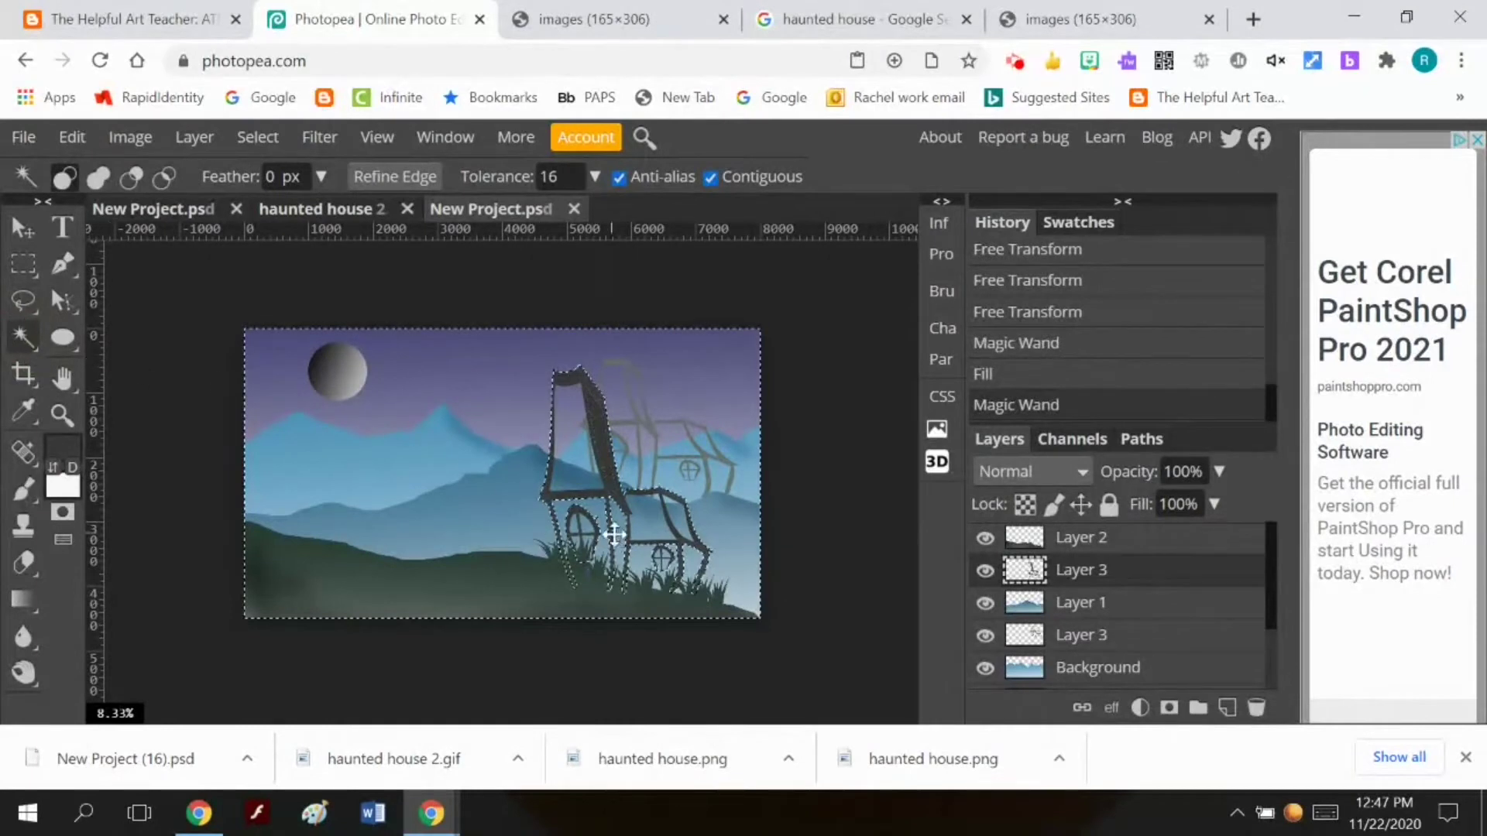
pyautogui.click(657, 282)
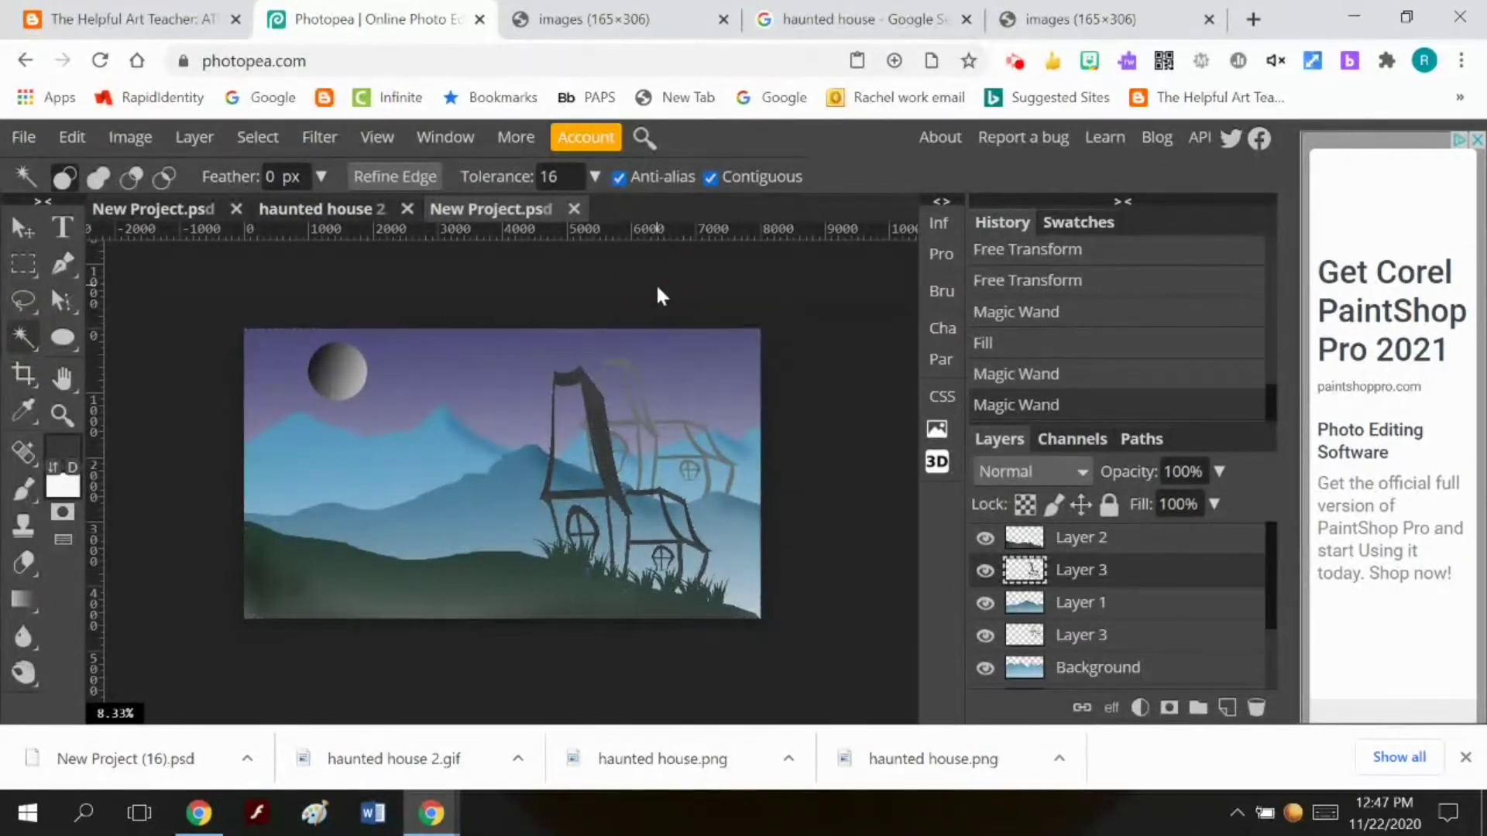
pyautogui.click(619, 524)
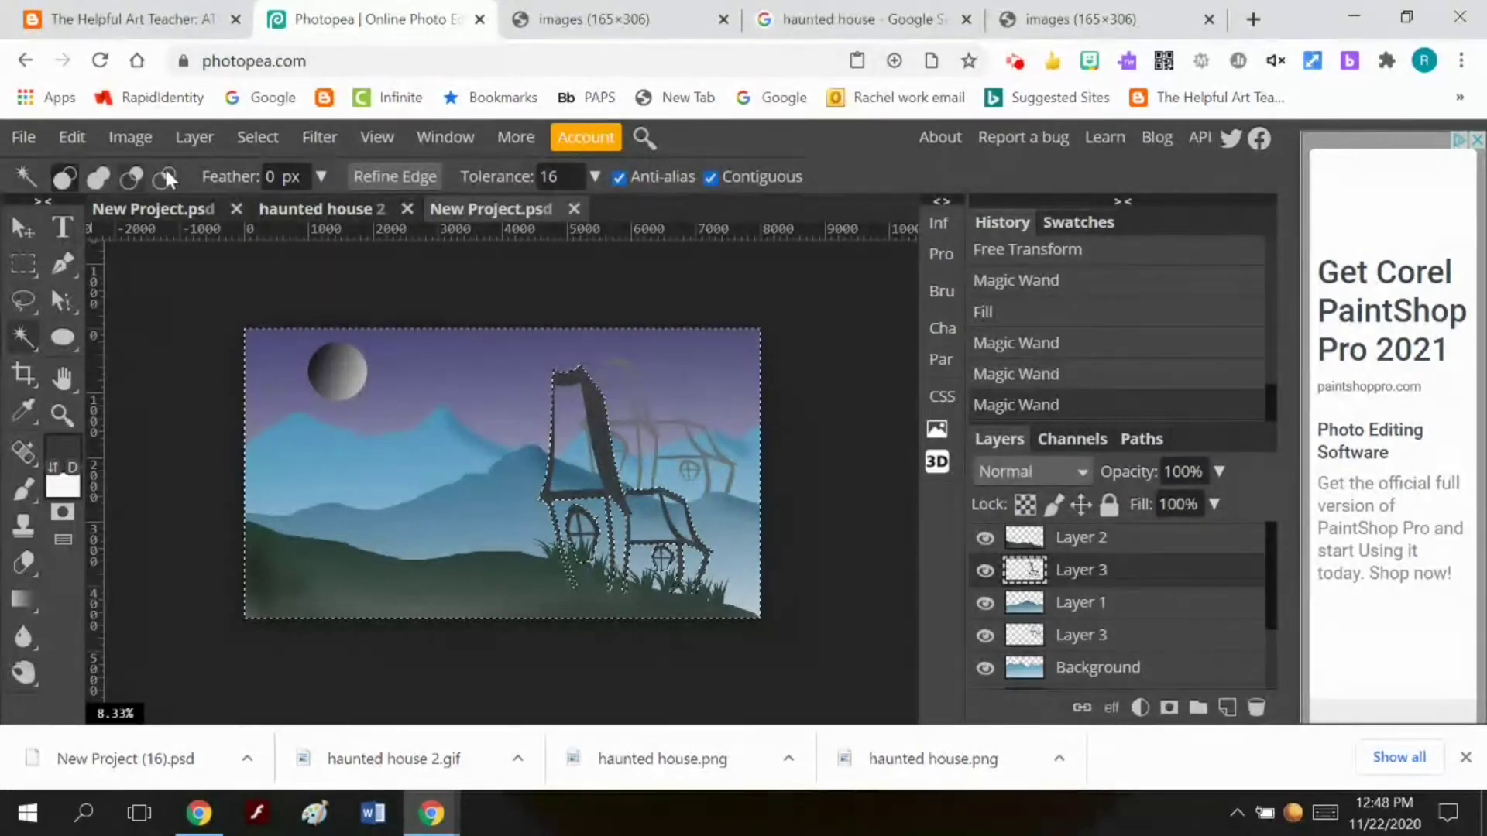
pyautogui.click(255, 137)
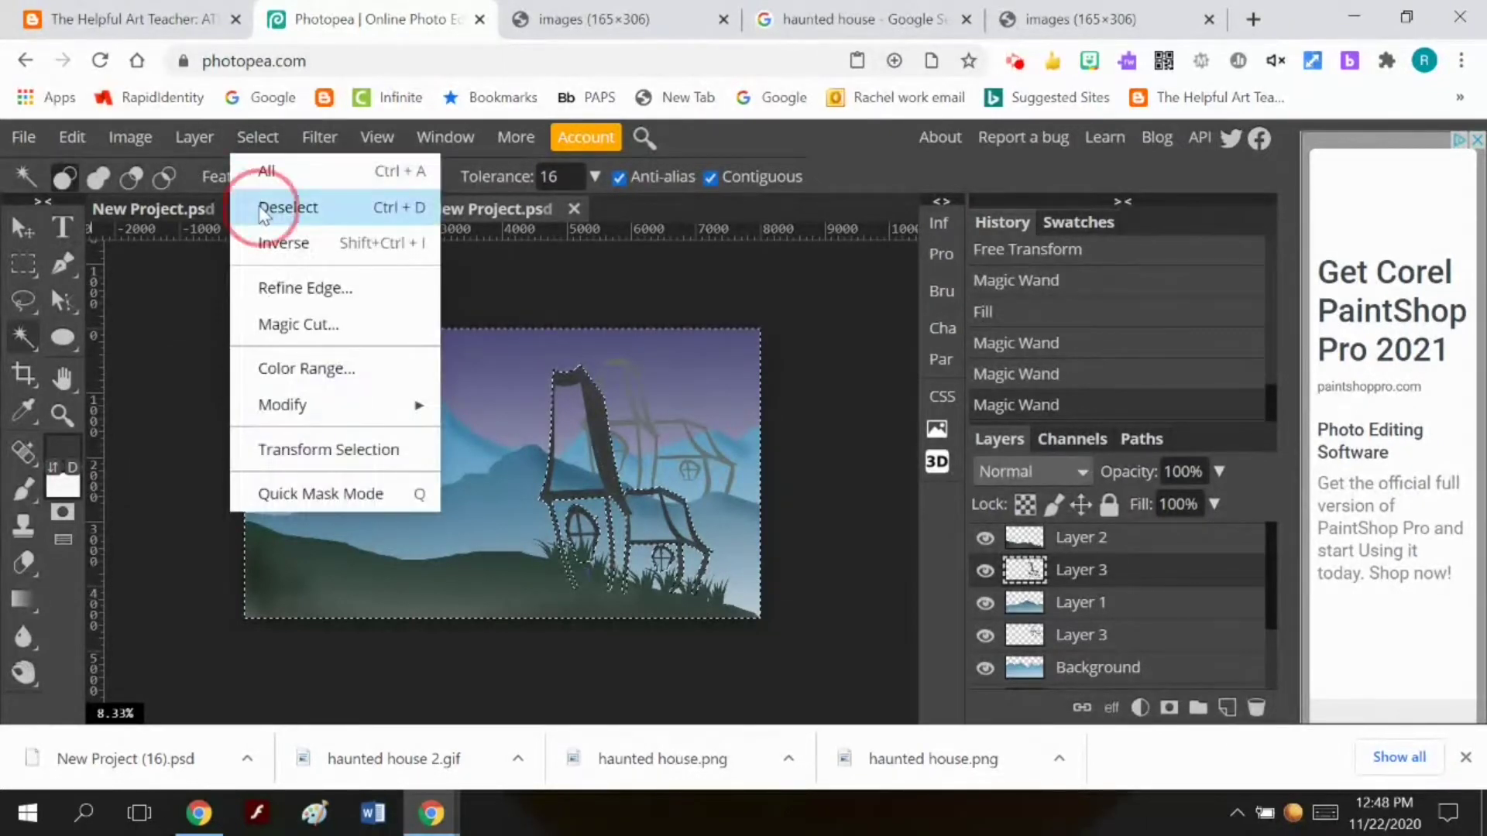
pyautogui.click(259, 204)
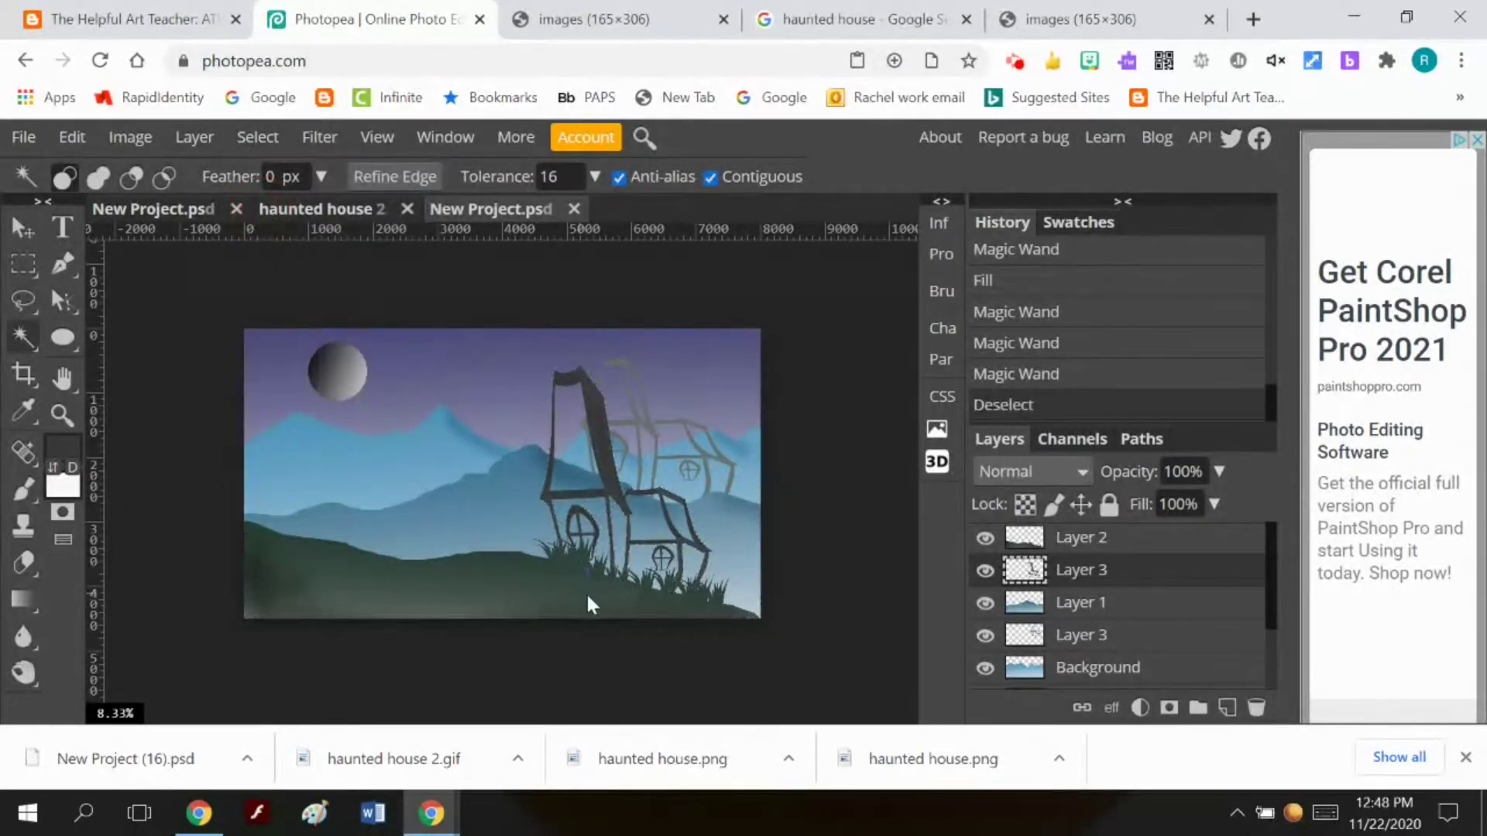
pyautogui.click(618, 539)
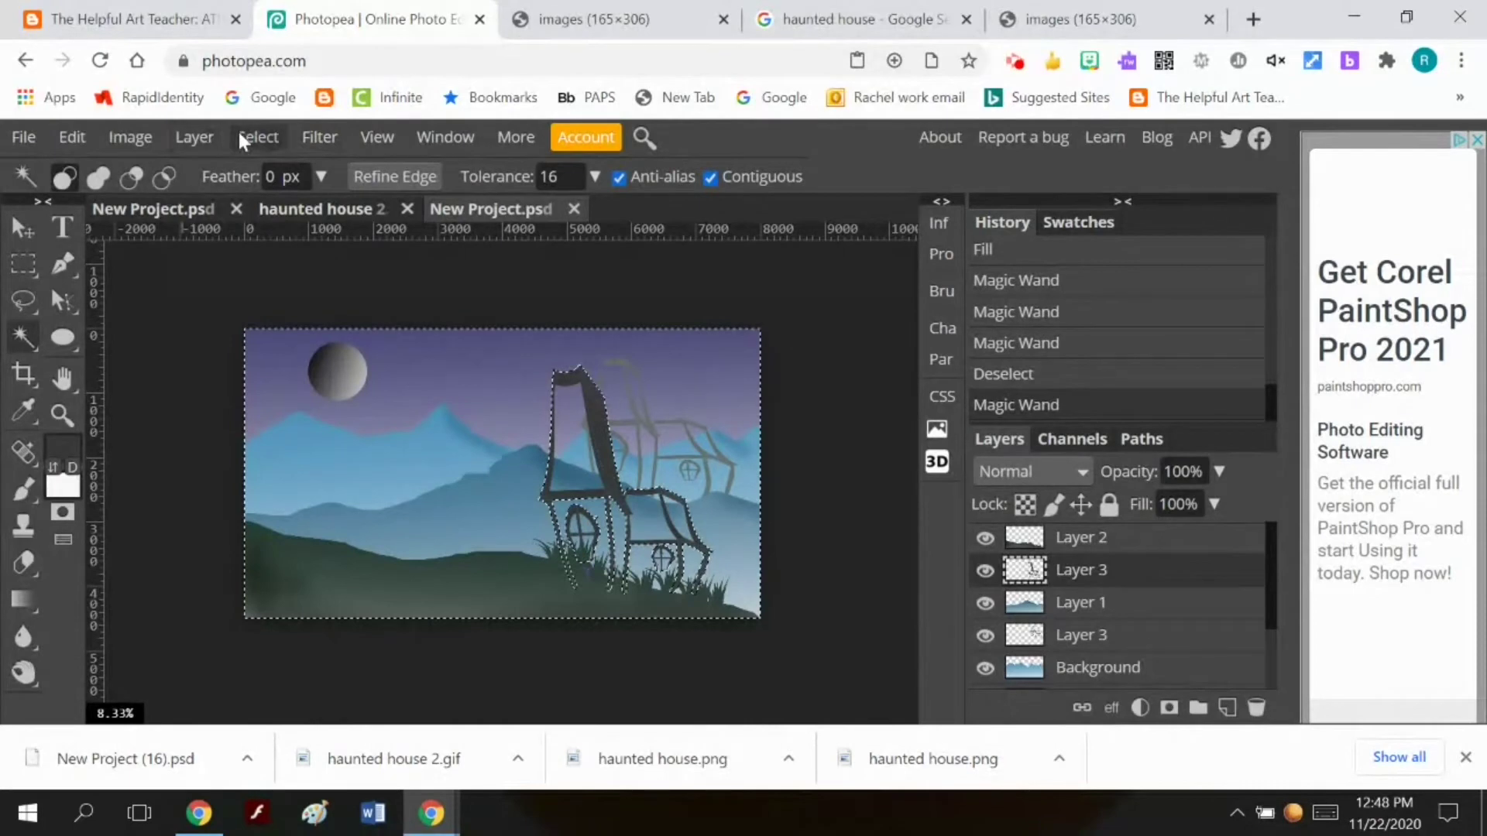
pyautogui.click(207, 136)
pyautogui.moveTo(217, 172)
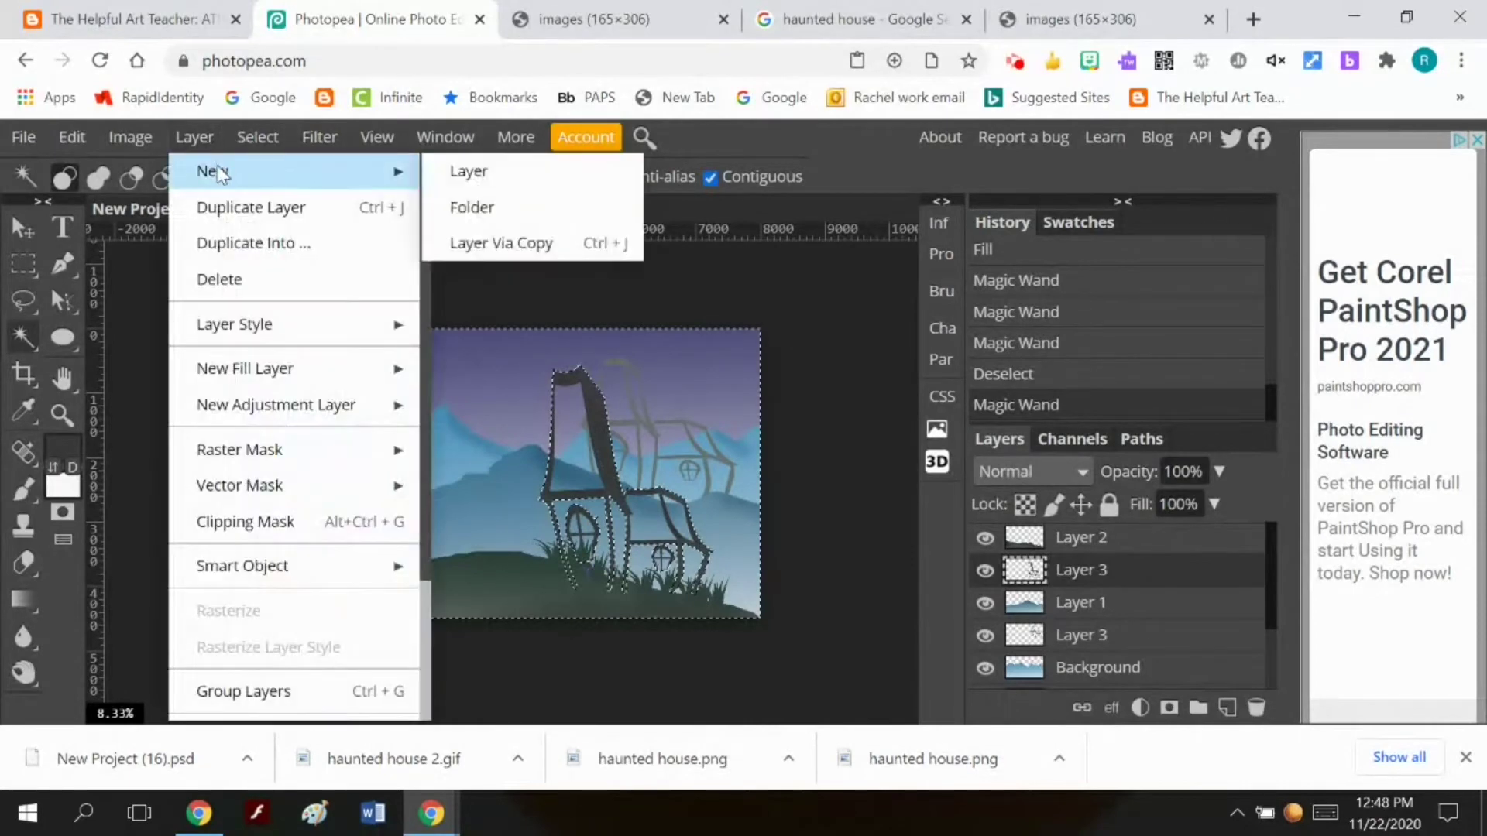
pyautogui.click(257, 138)
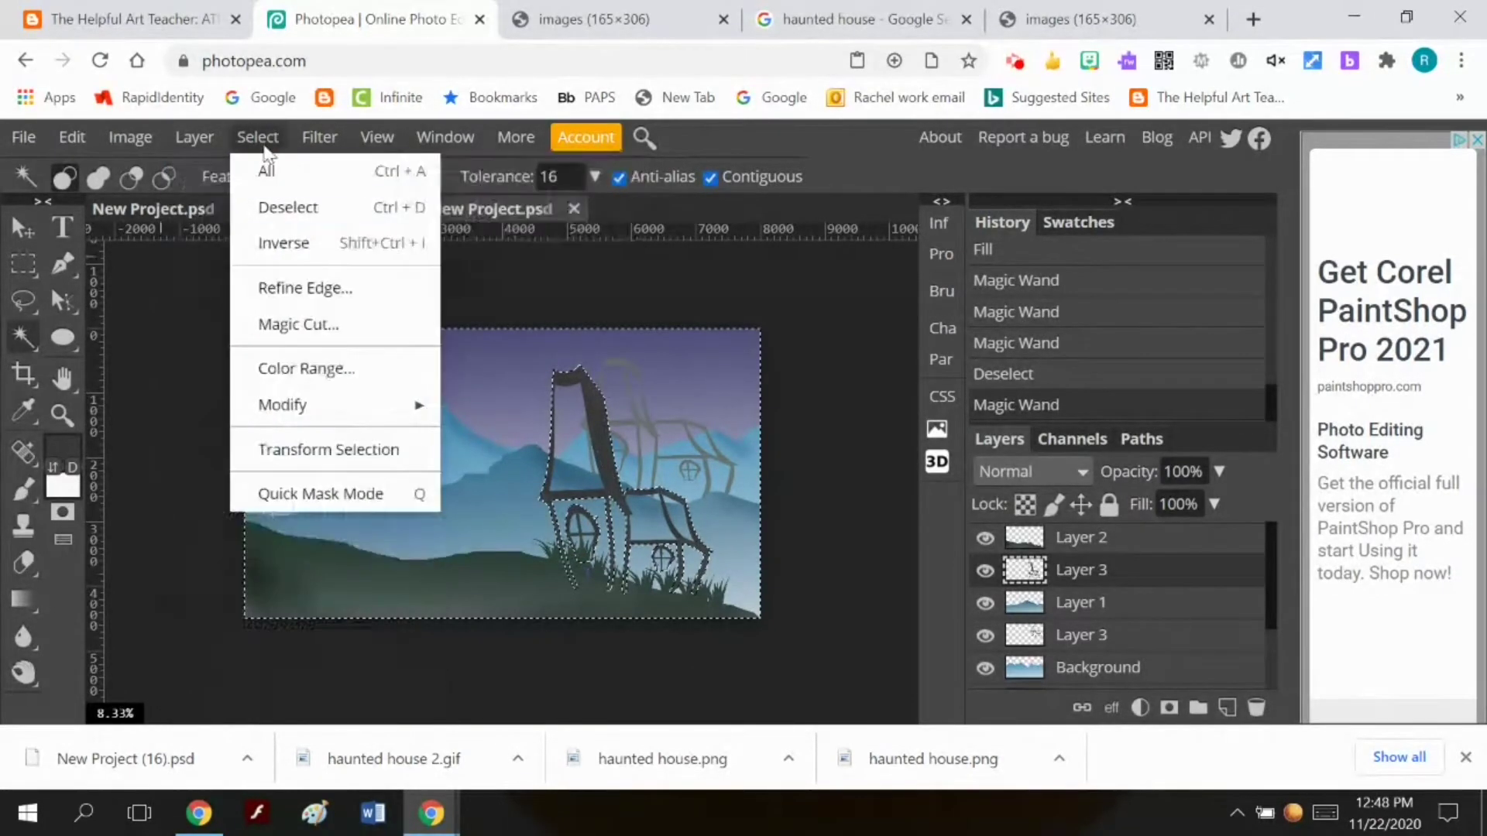
pyautogui.click(277, 215)
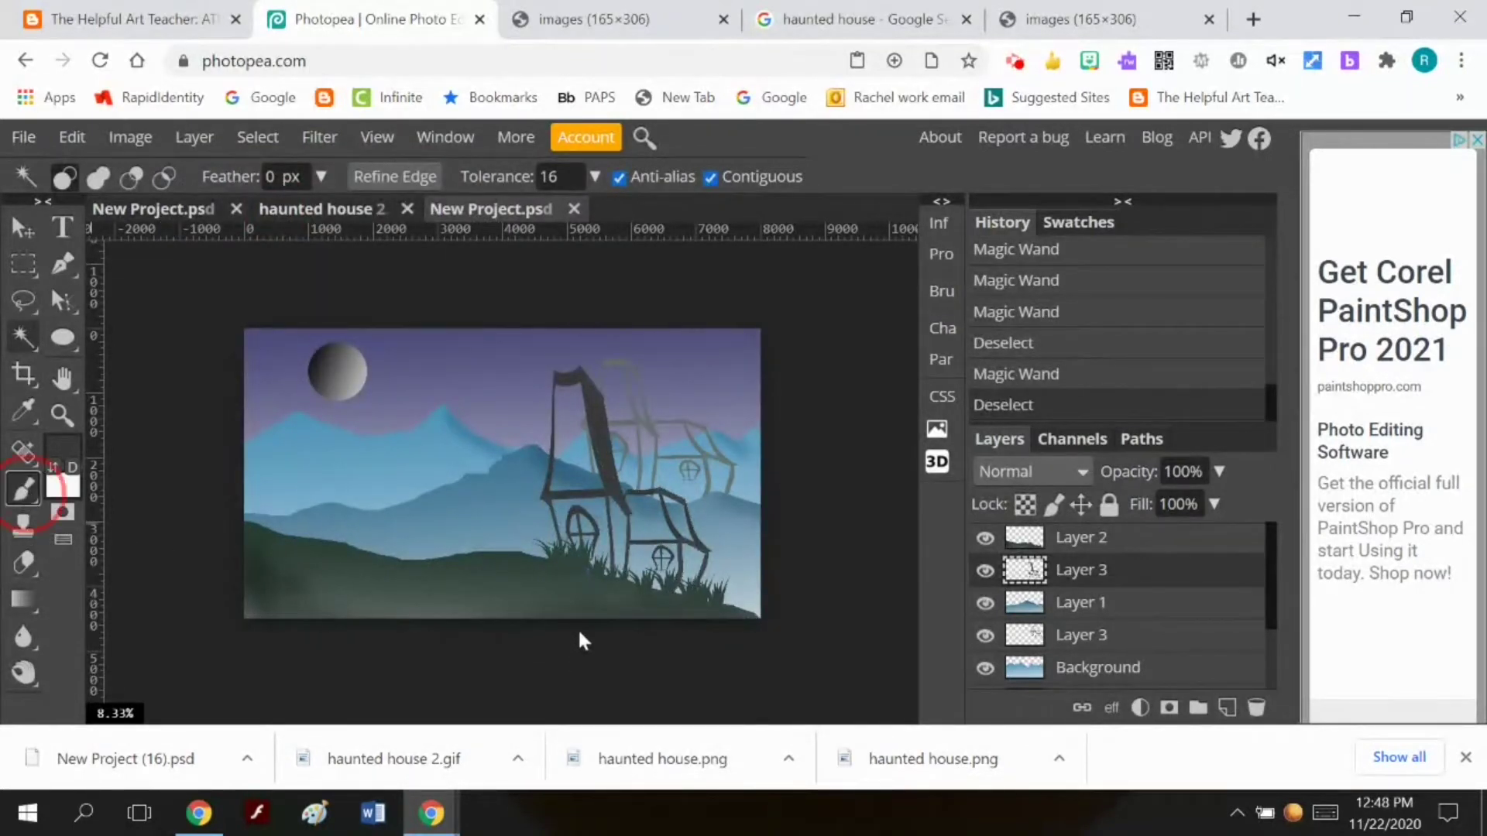
pyautogui.press('b')
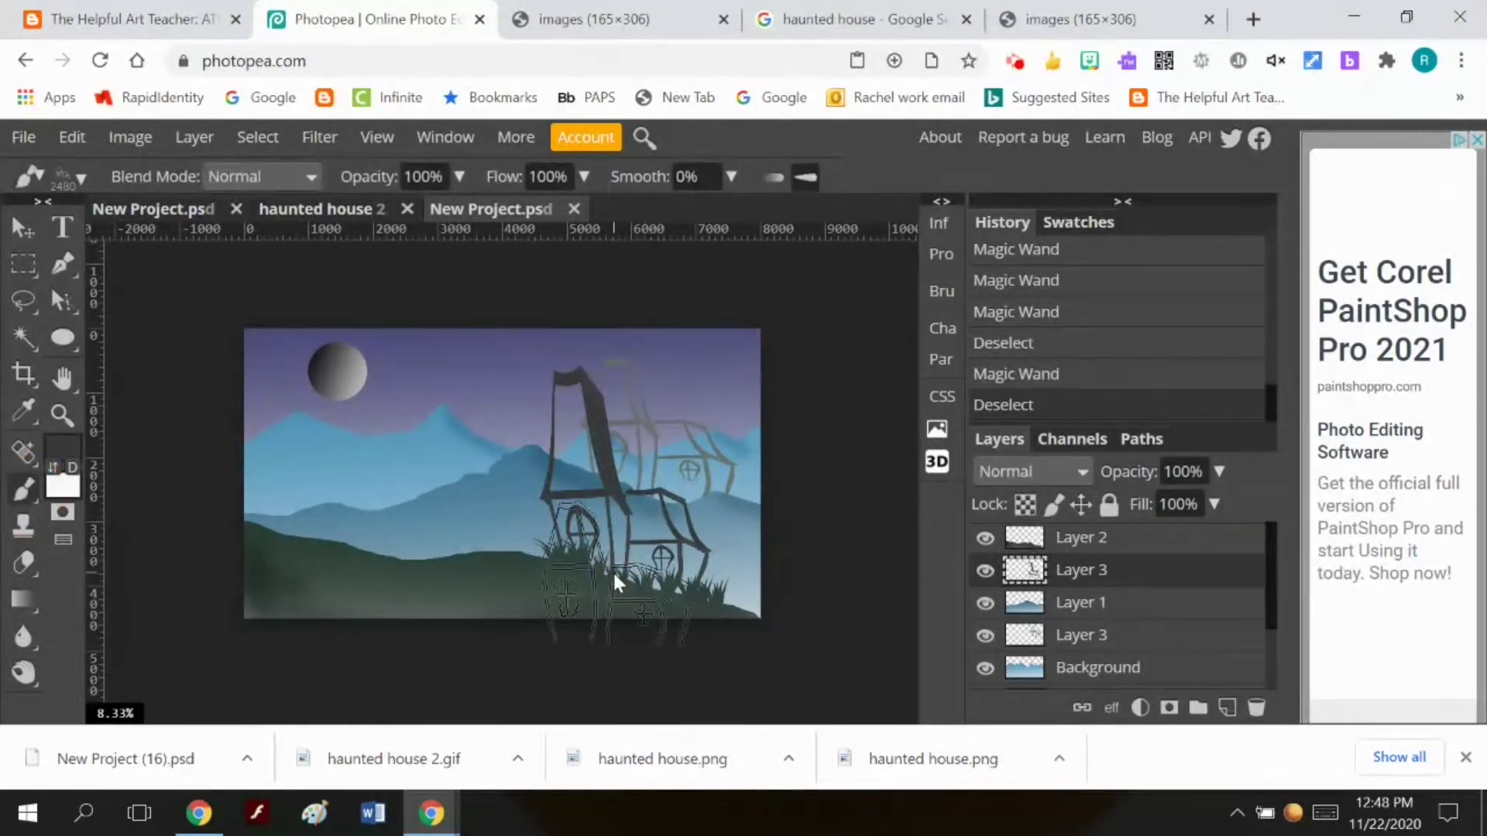
pyautogui.click(612, 570)
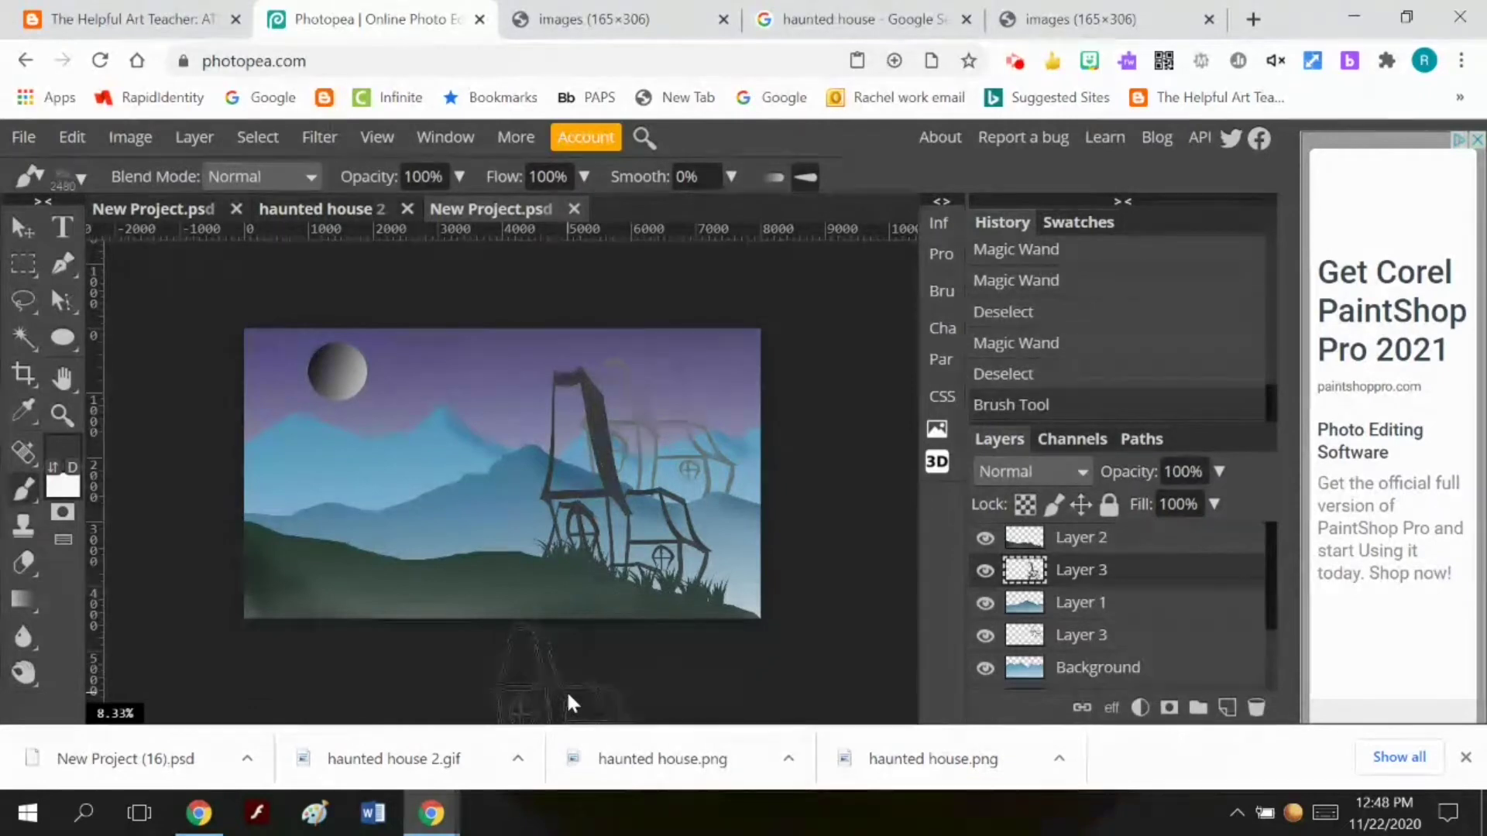
pyautogui.hotkey('ctrl', 'z')
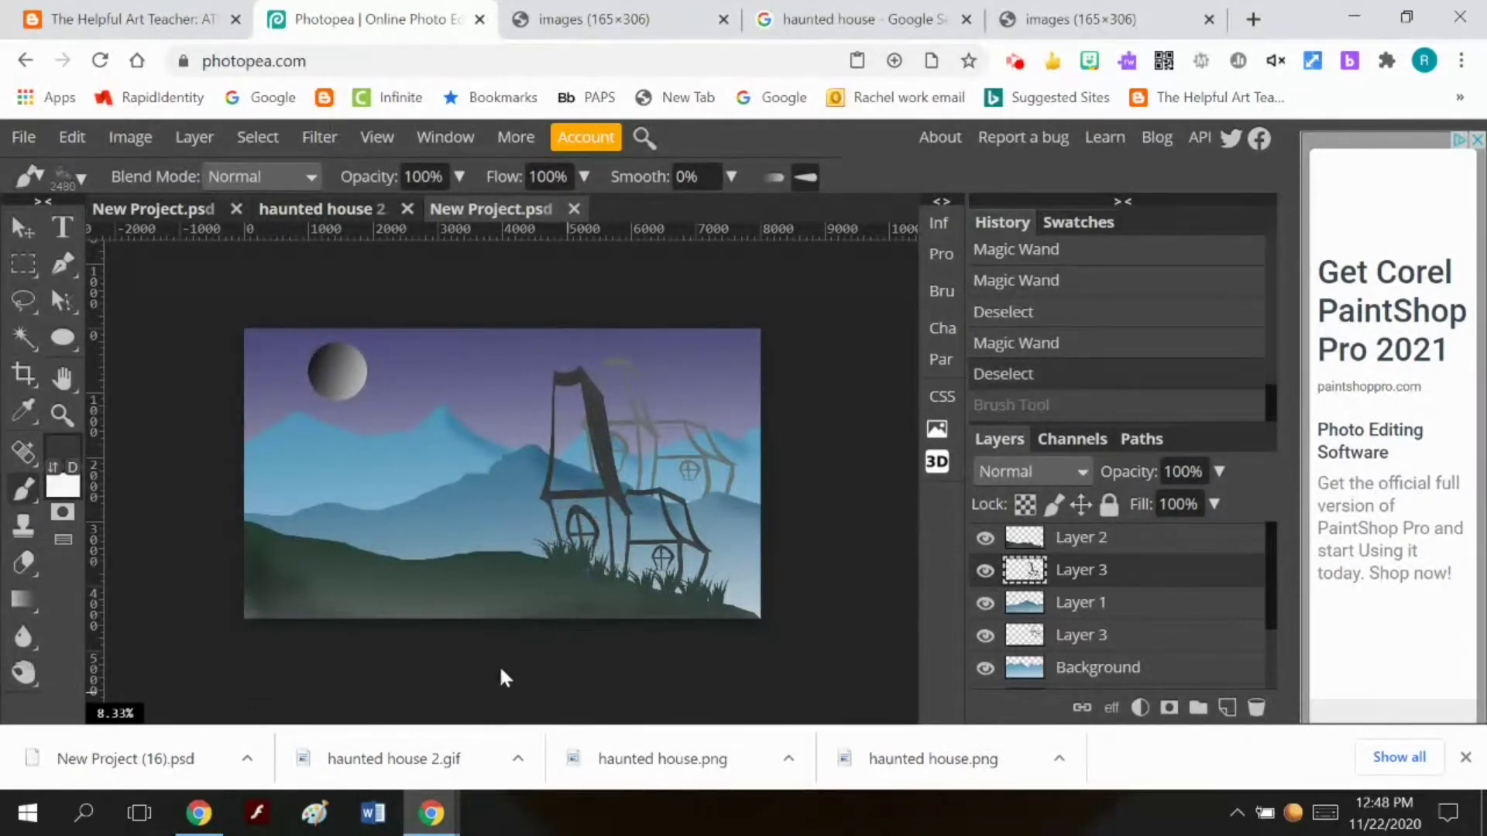
# Switch the brush to the hard round 12 px tip and enlarge it to 193 px
pyautogui.click(23, 491)
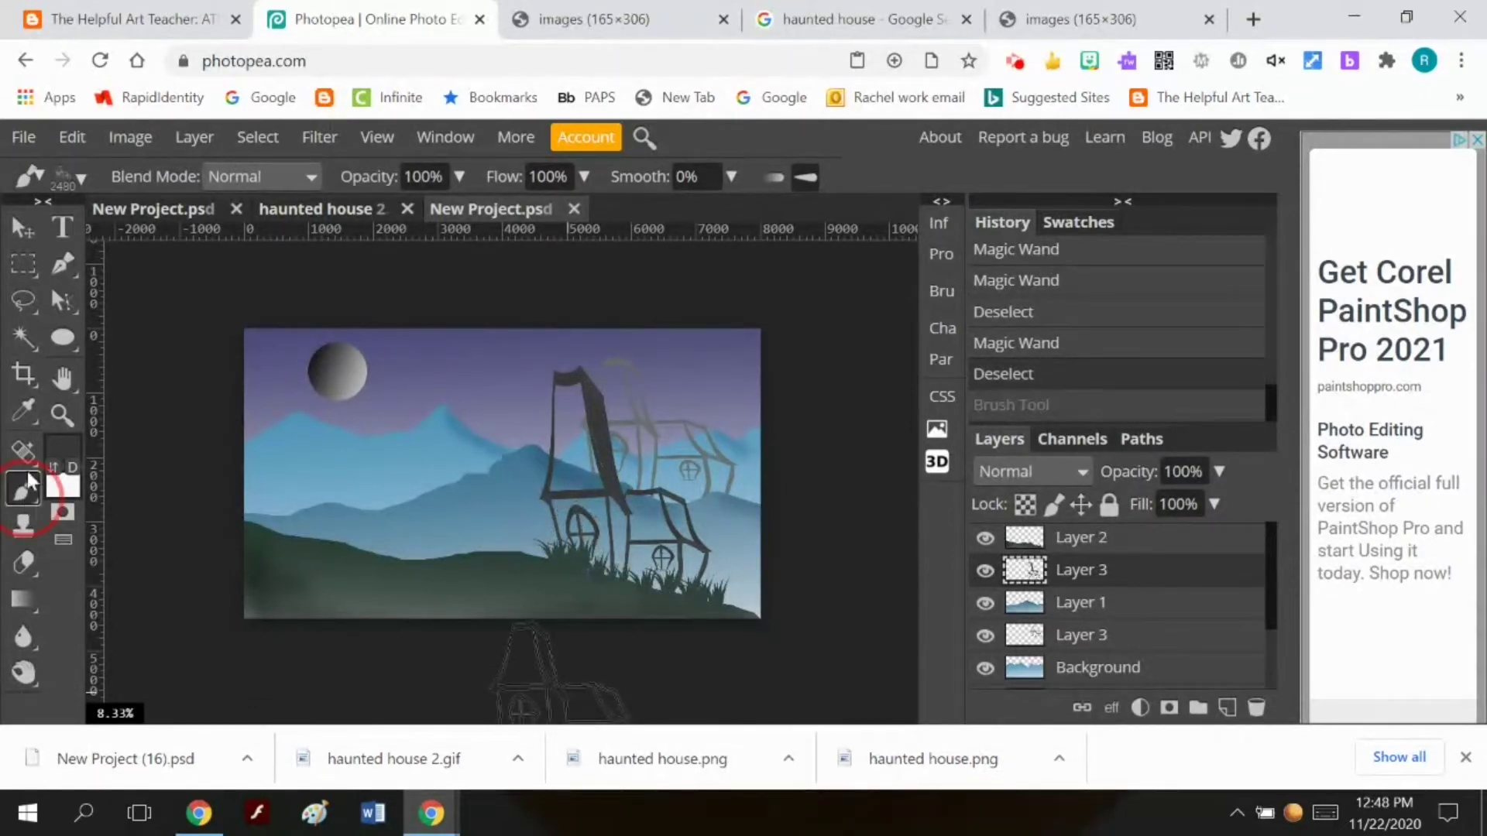
pyautogui.click(77, 178)
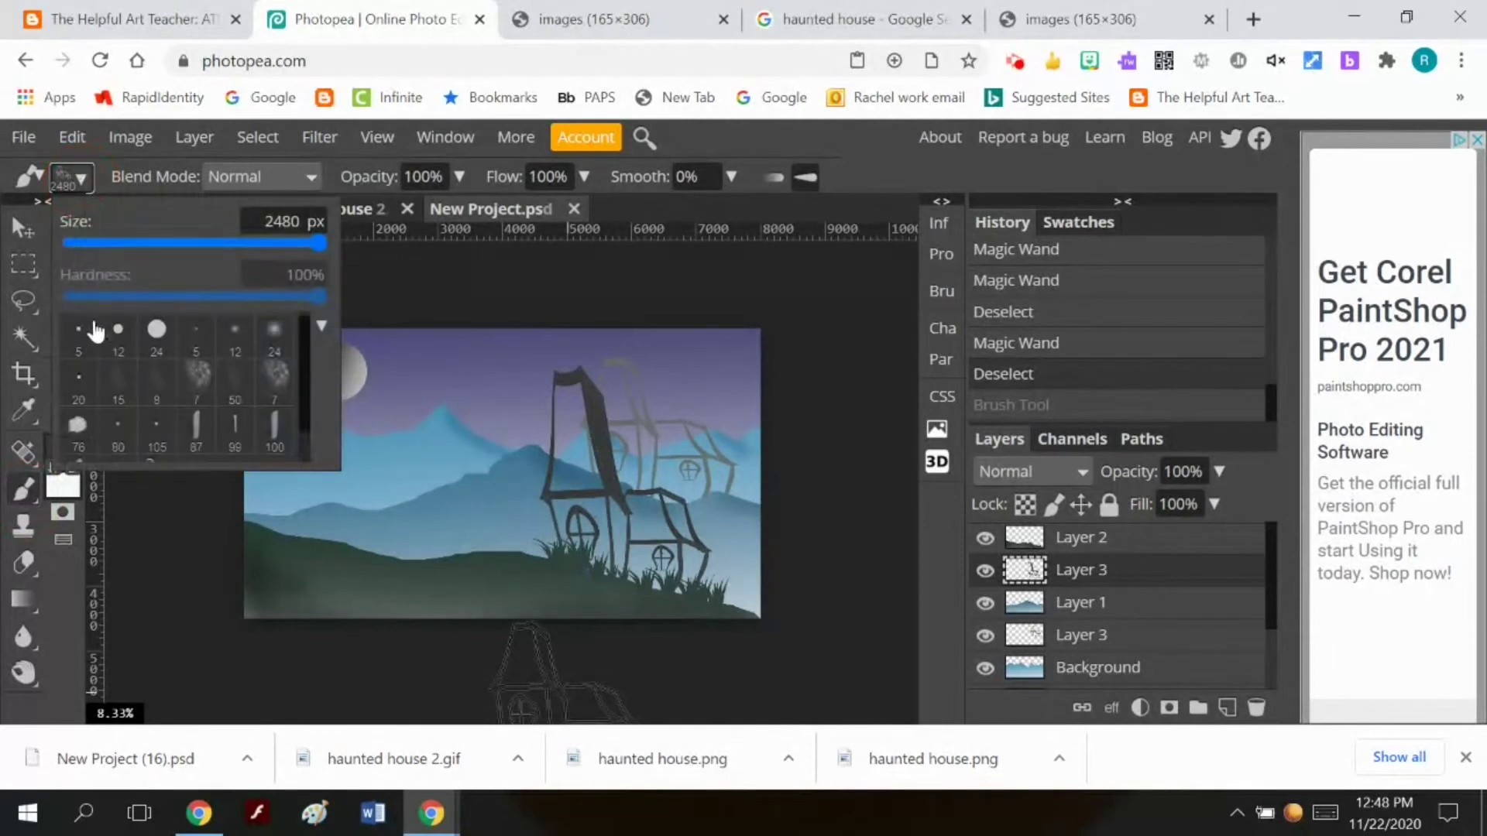
pyautogui.click(117, 331)
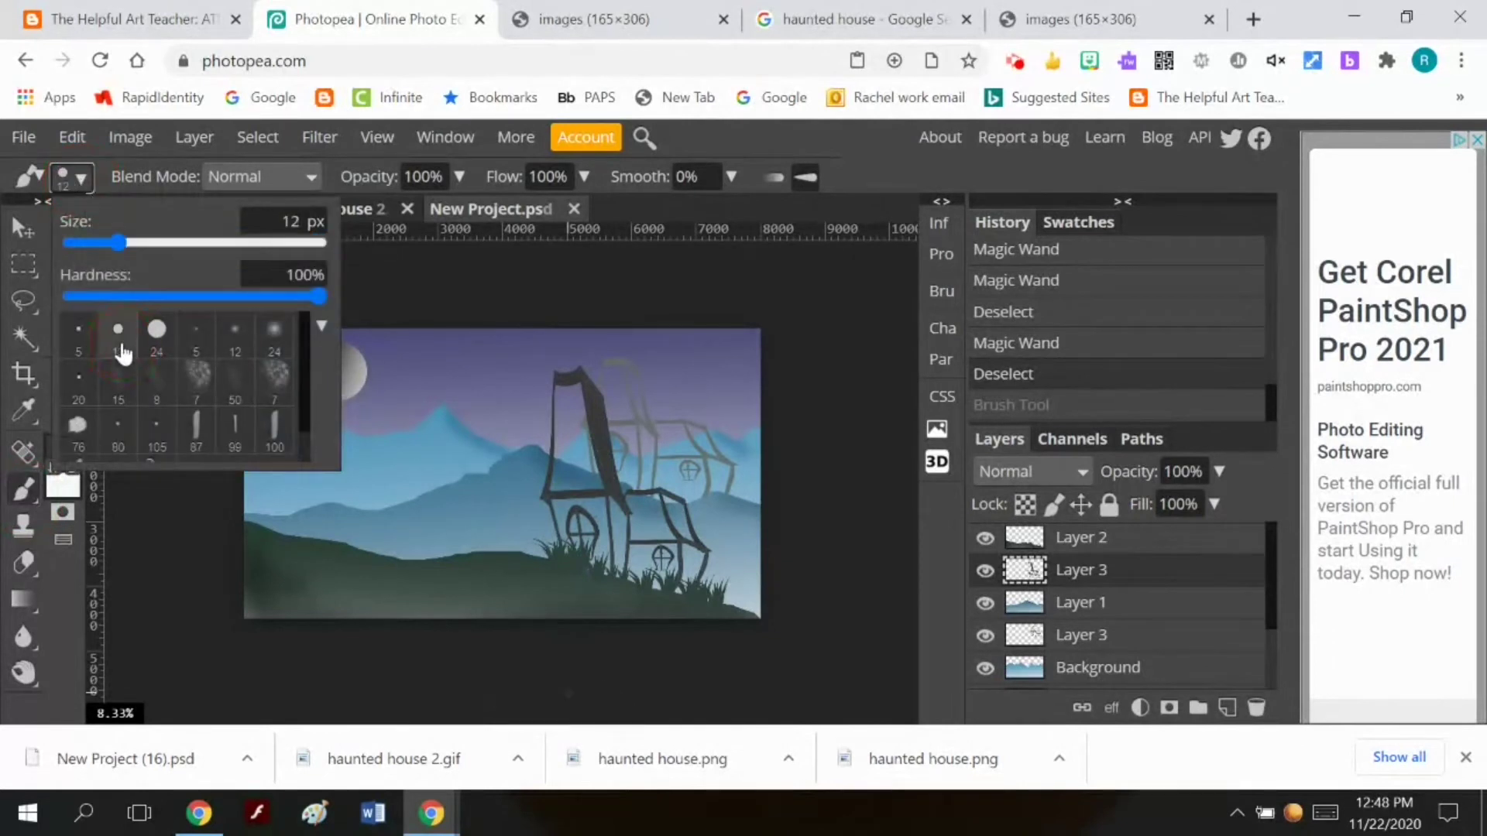
pyautogui.click(196, 513)
pyautogui.click(78, 179)
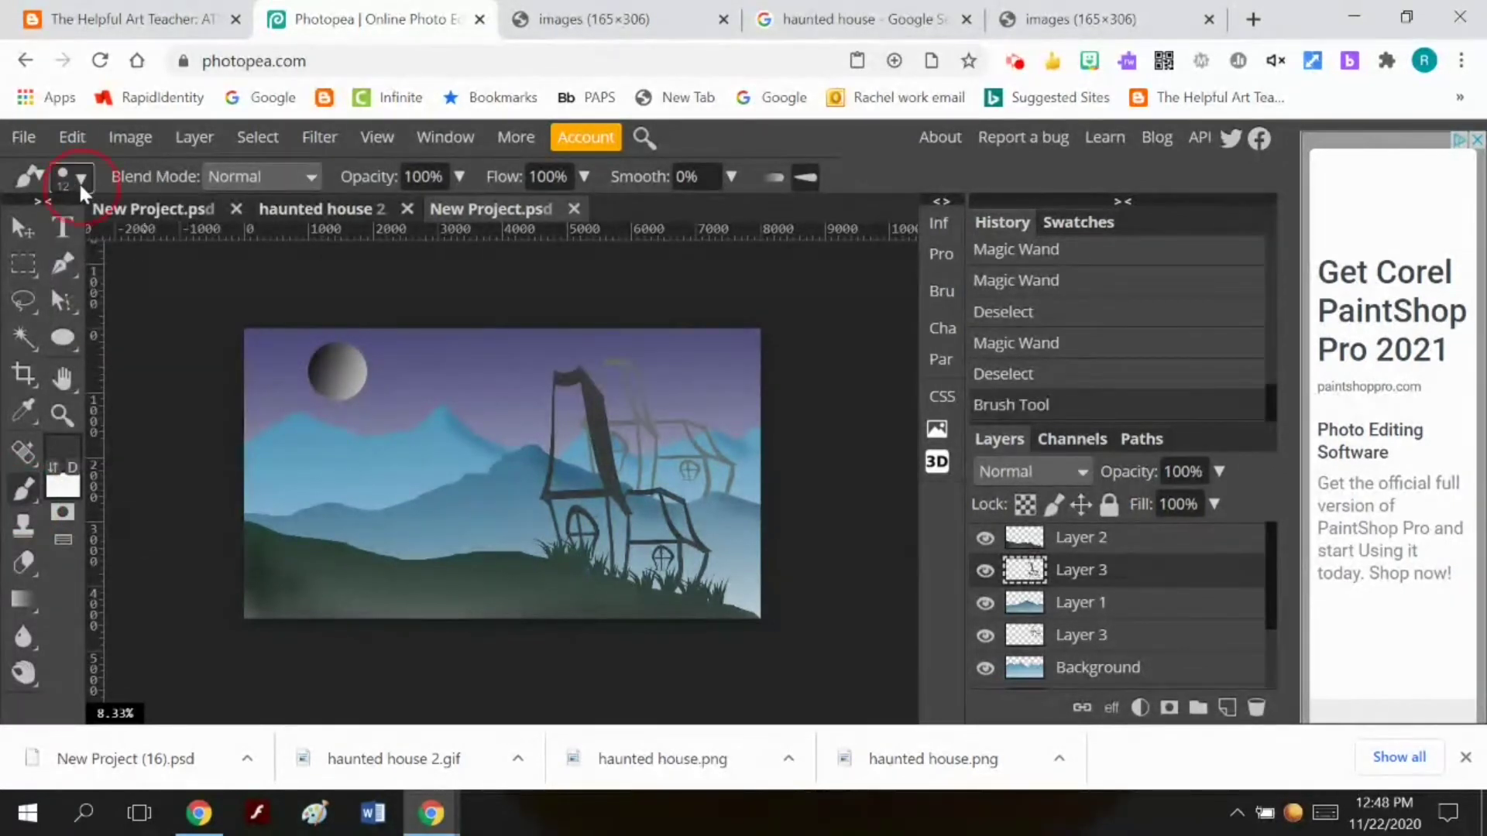
pyautogui.moveTo(124, 244); pyautogui.dragTo(164, 244)
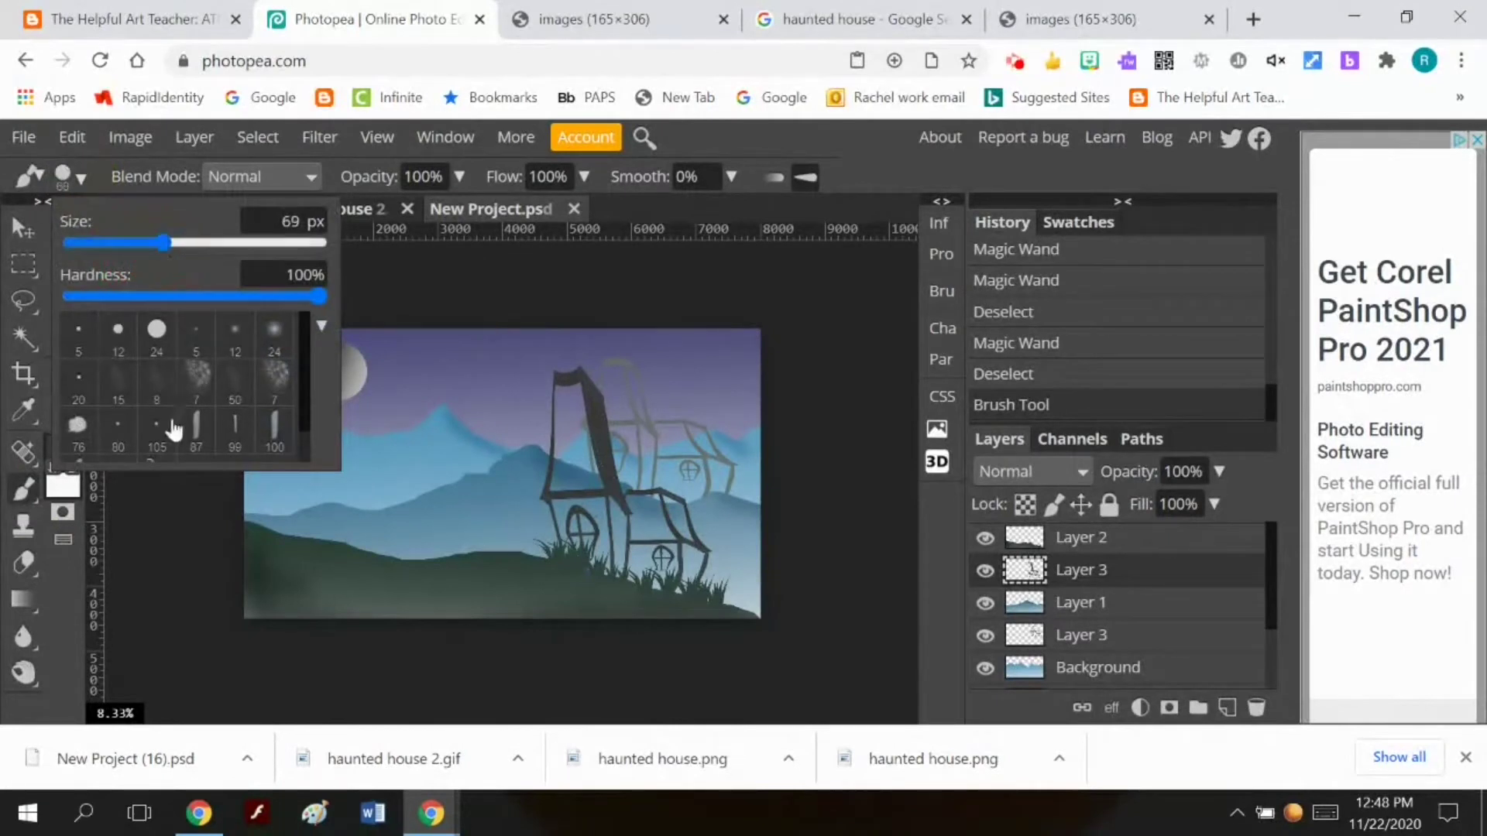
pyautogui.click(207, 243)
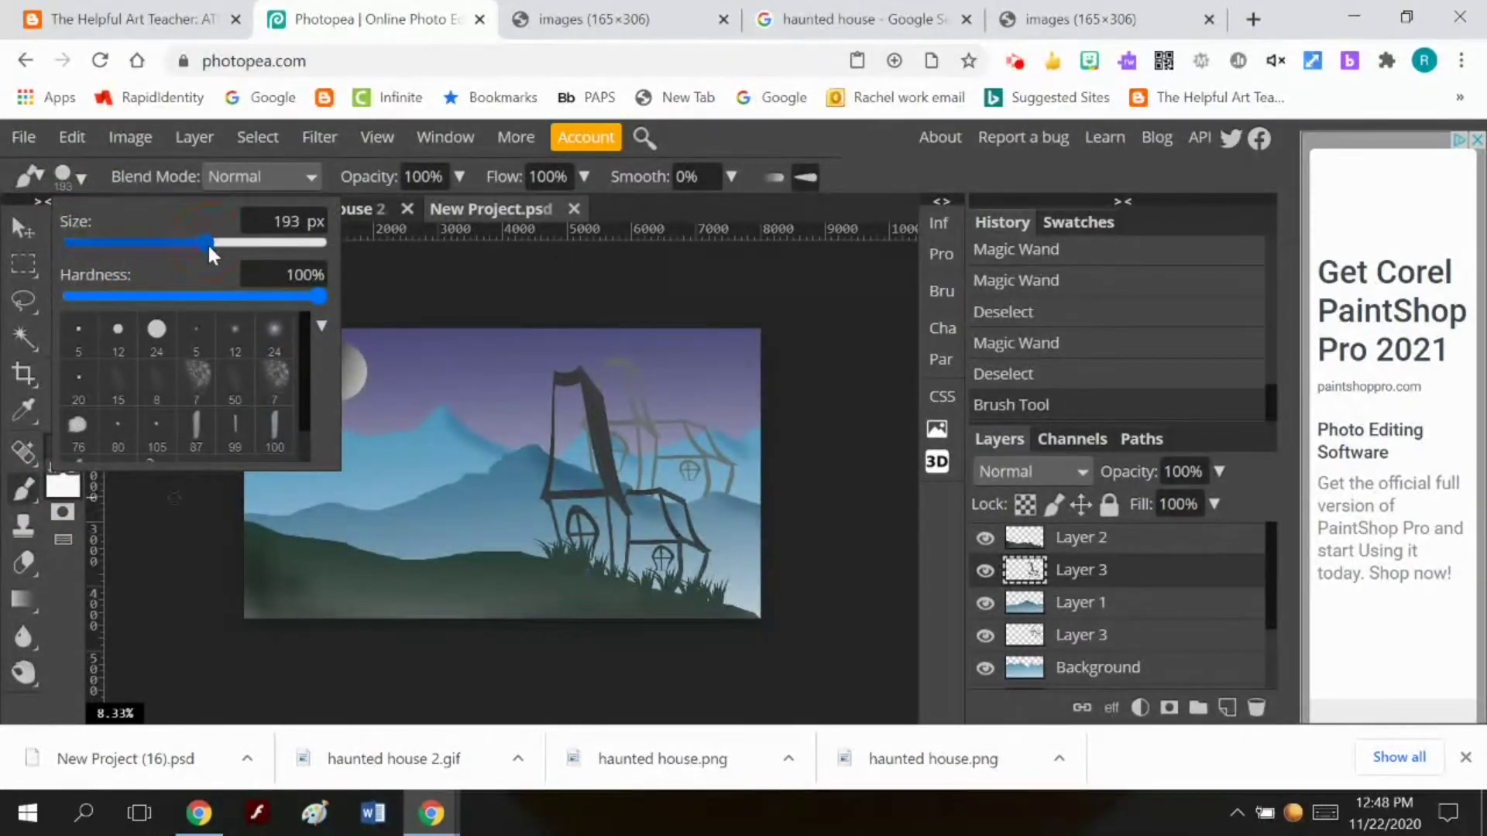
pyautogui.click(225, 647)
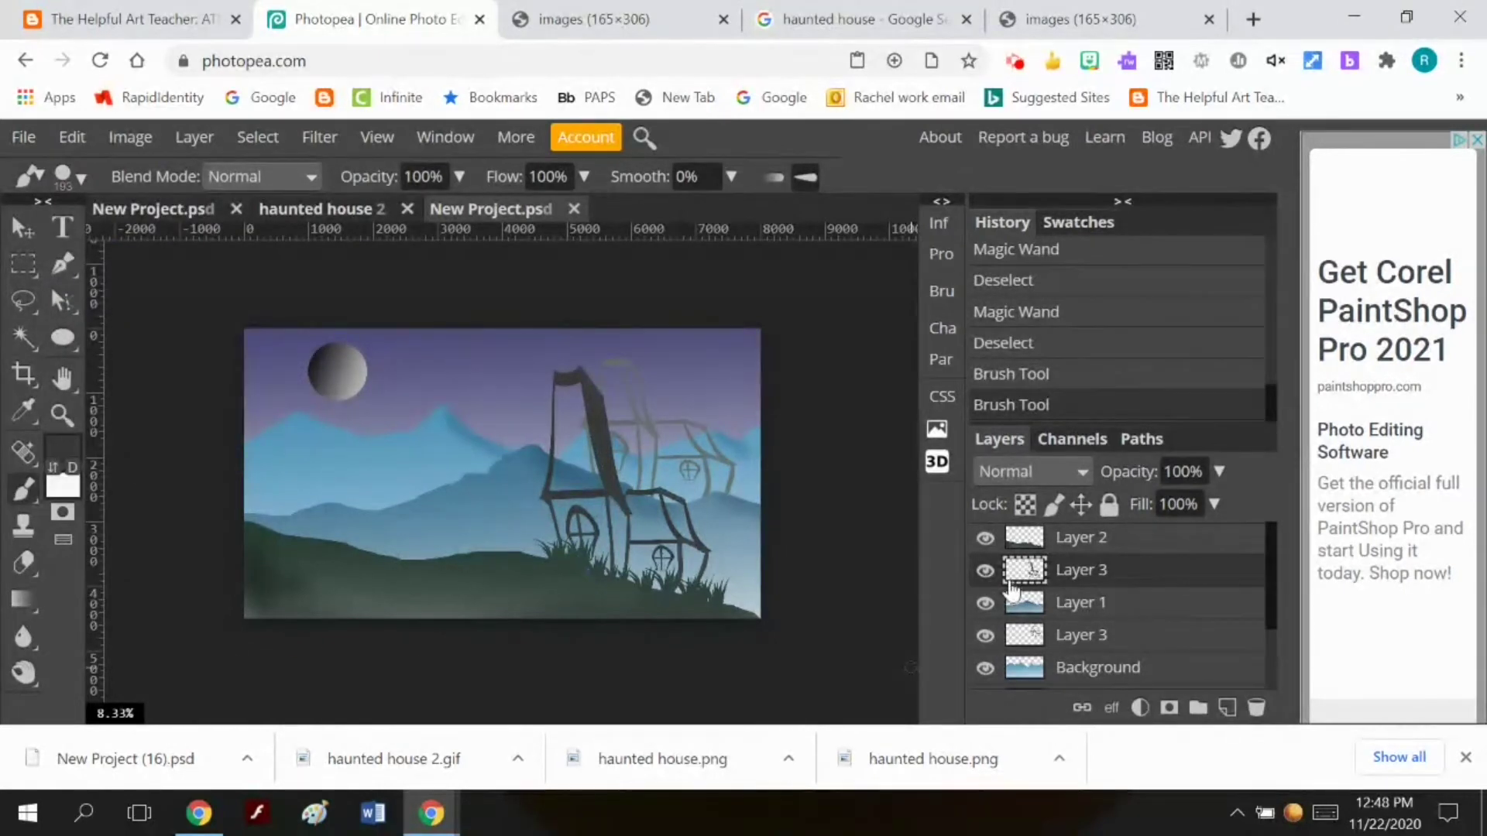
# Hide Layer 2 and paint a straight line across the base of the dark house, joining its outer wall ends
pyautogui.click(985, 537)
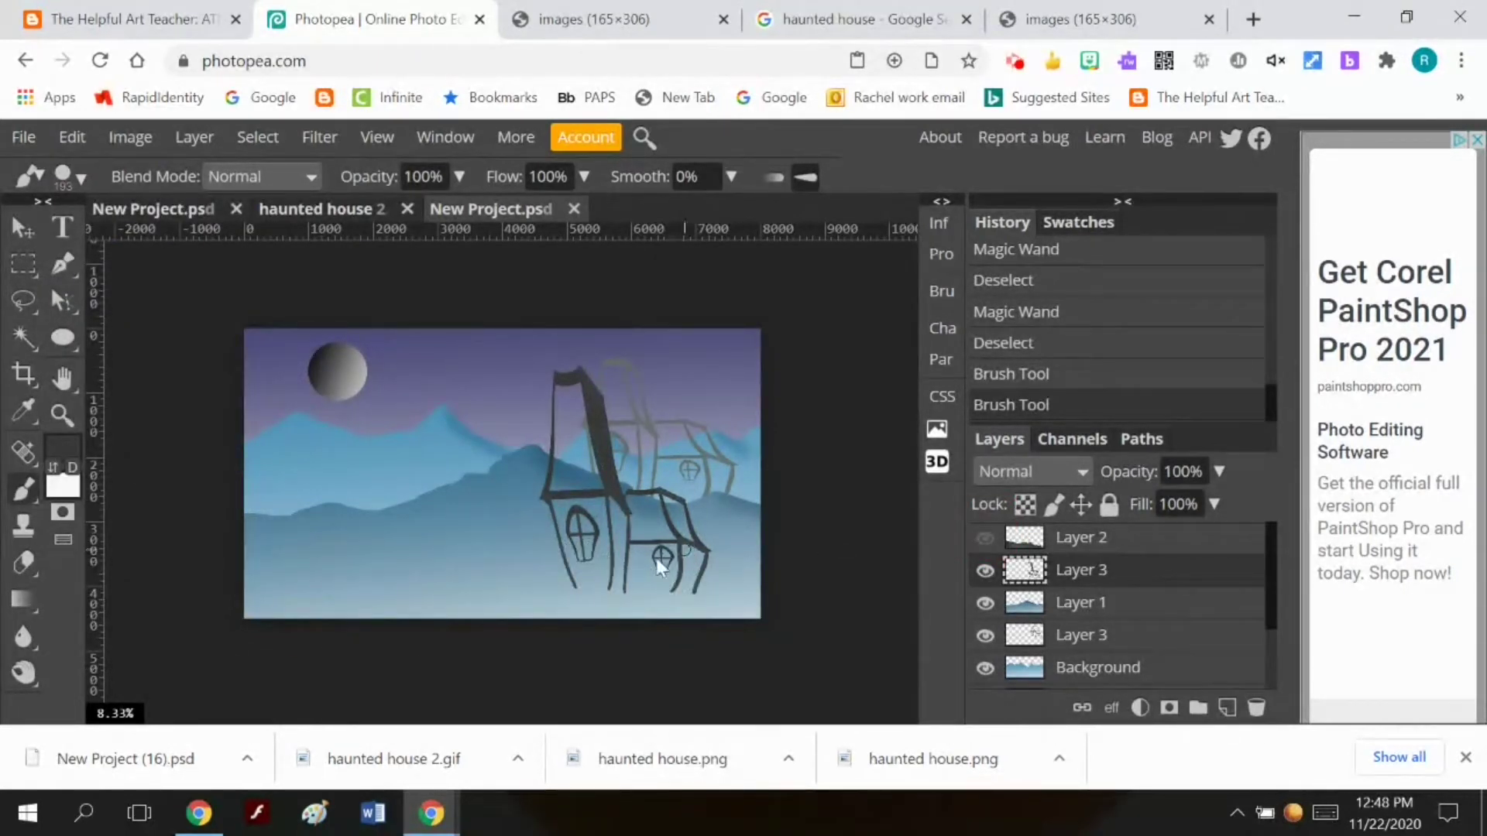
pyautogui.click(578, 582)
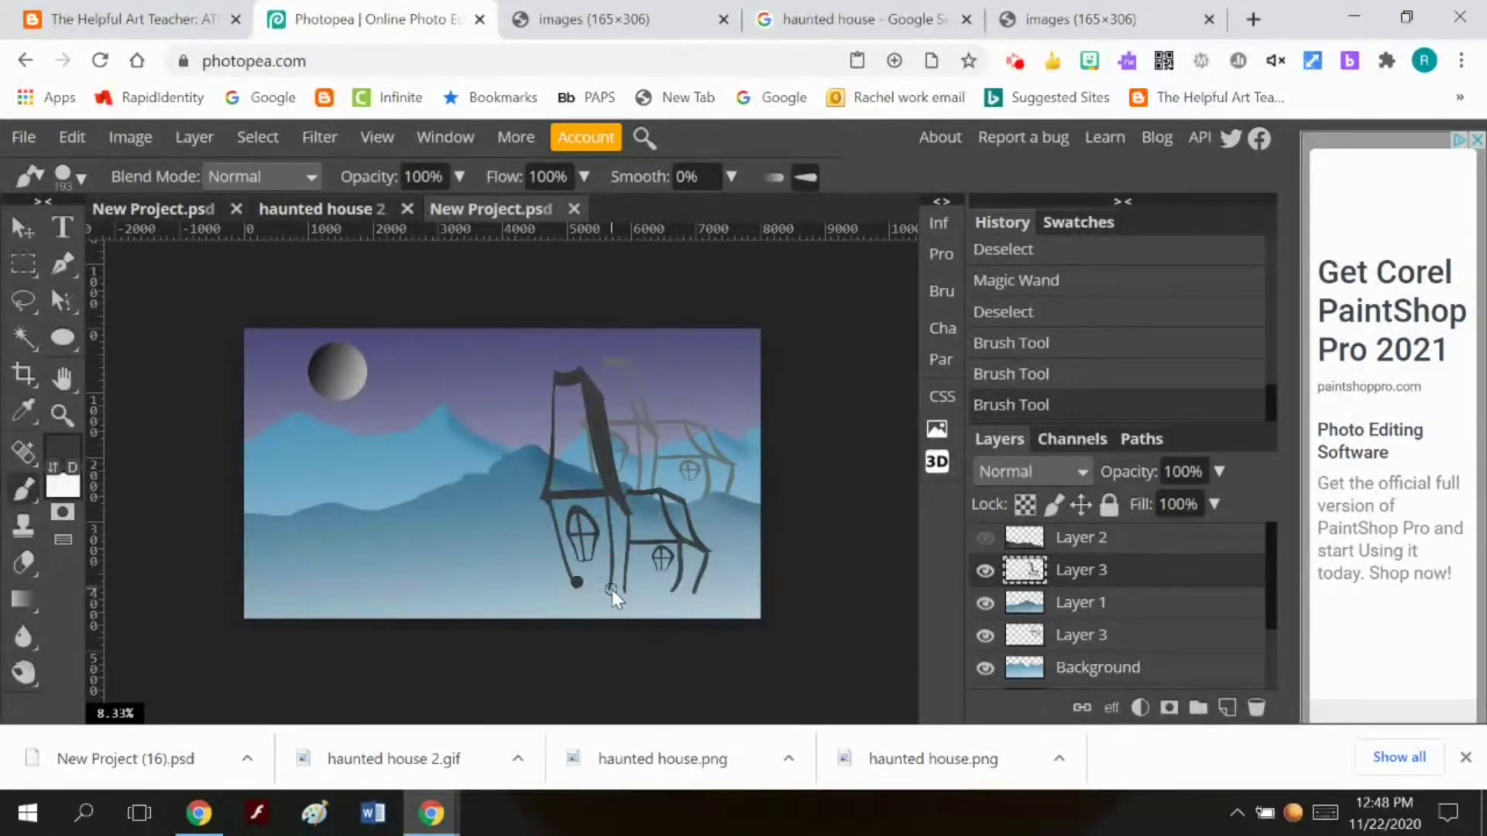
pyautogui.click(697, 590)
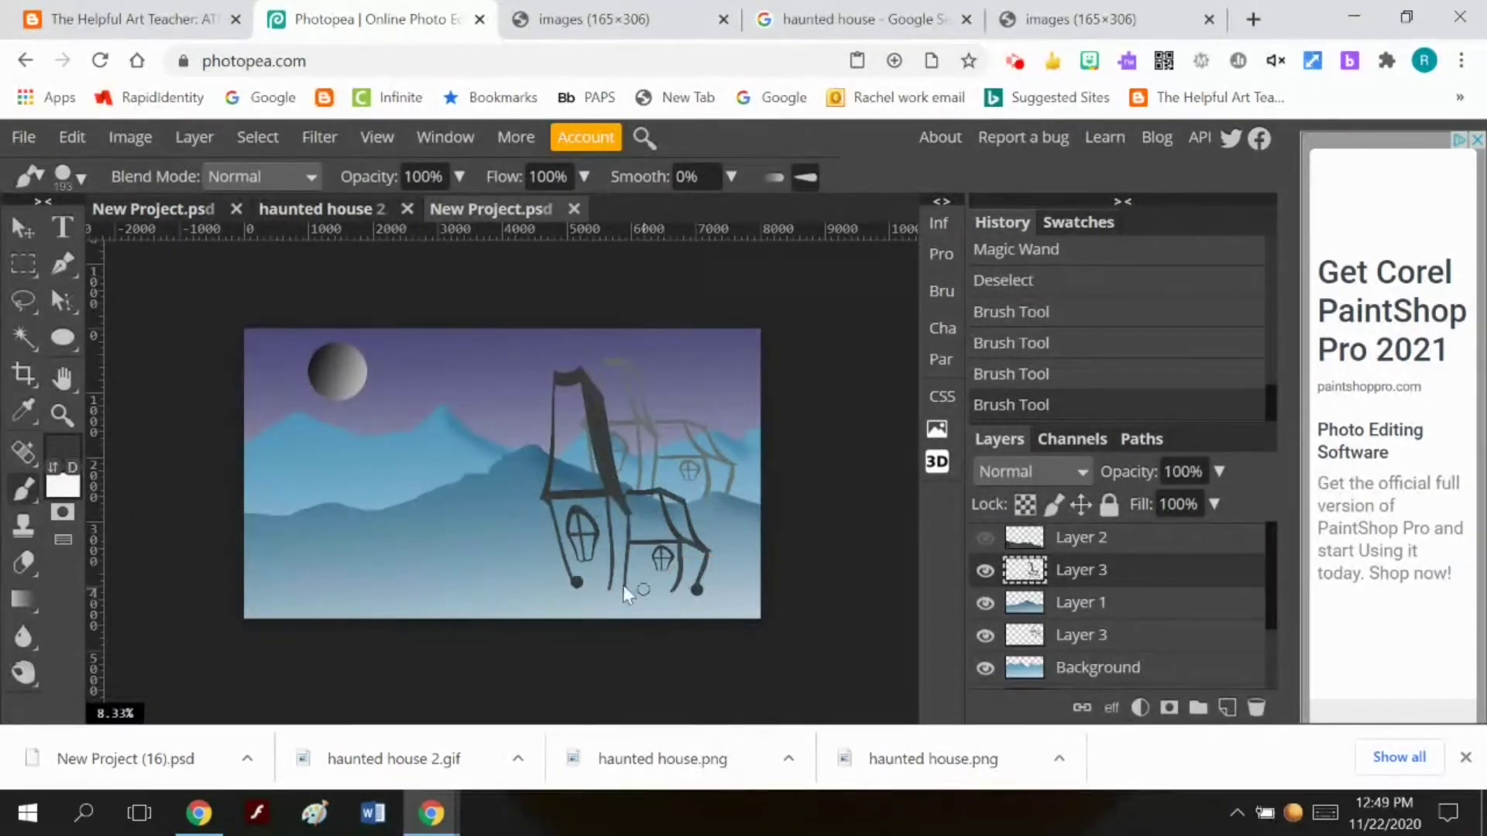
pyautogui.click(577, 580)
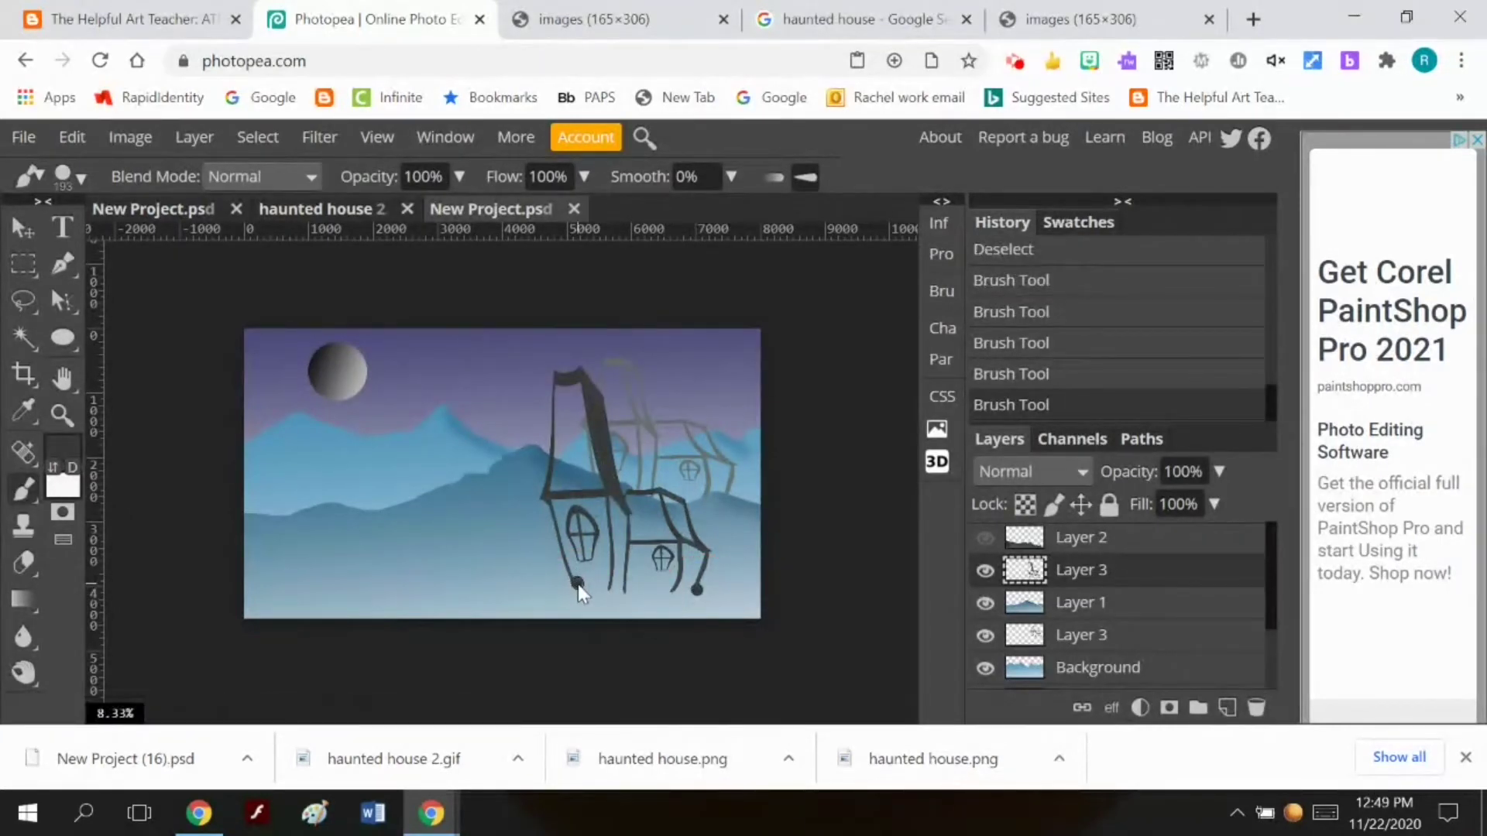
pyautogui.keyDown('shift'); pyautogui.click(694, 593); pyautogui.keyUp('shift')
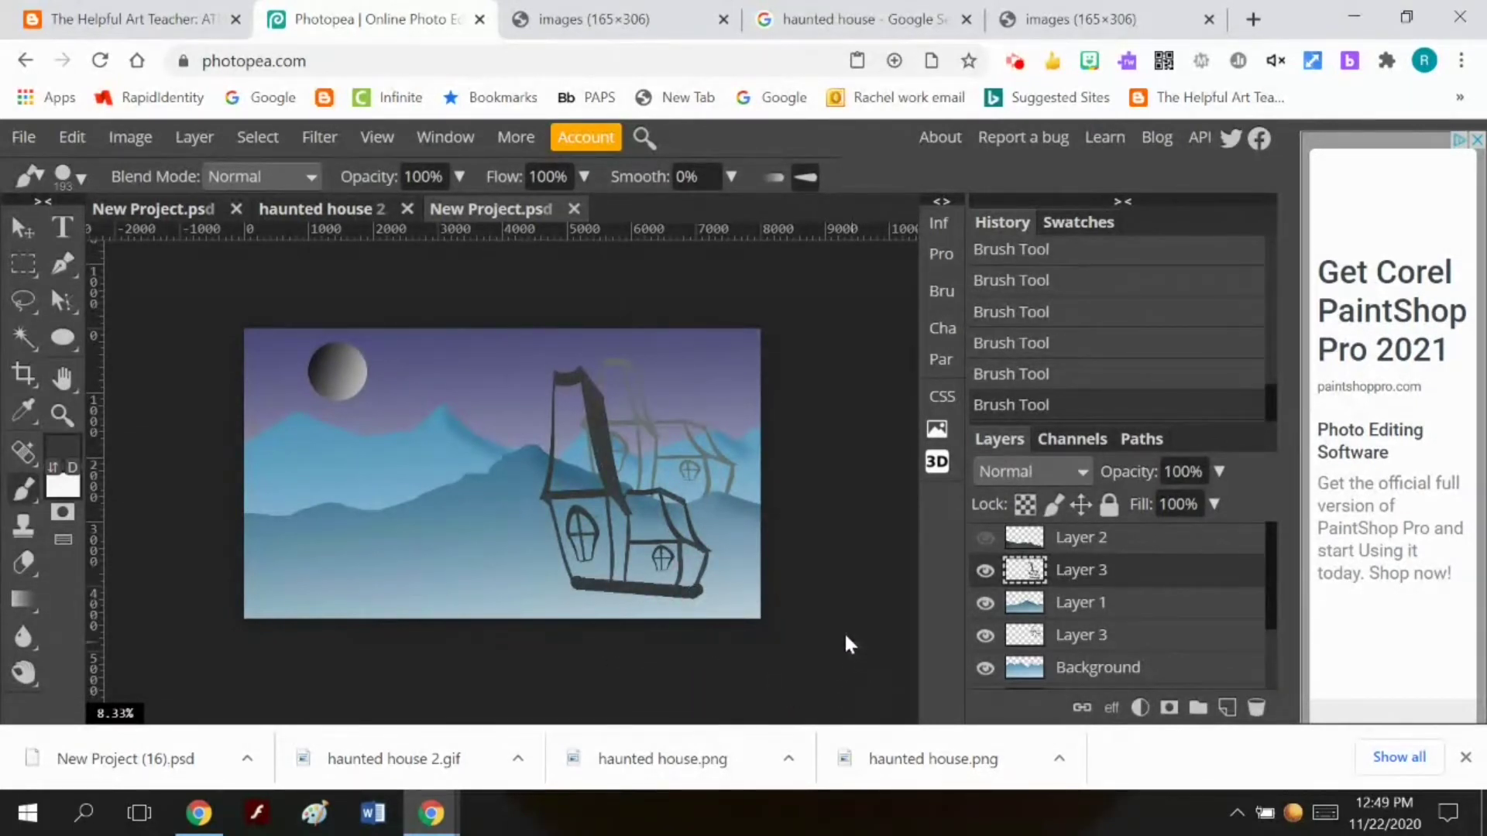
# Show Layer 2, Magic Wand-select the side roof and side wall panels of the dark house's low wing, fill them with the foreground colour and deselect
pyautogui.click(984, 539)
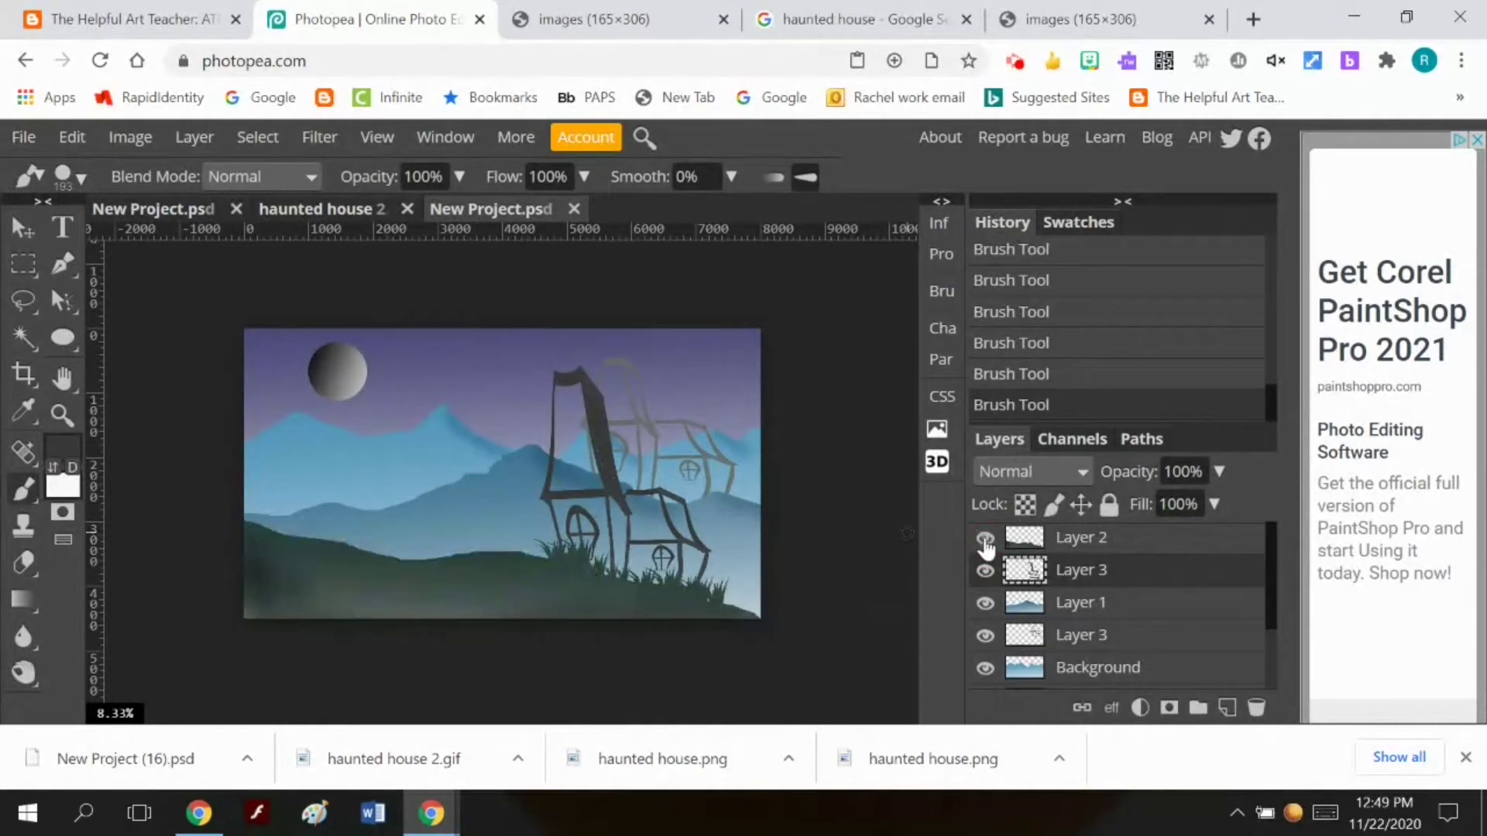
pyautogui.click(31, 337)
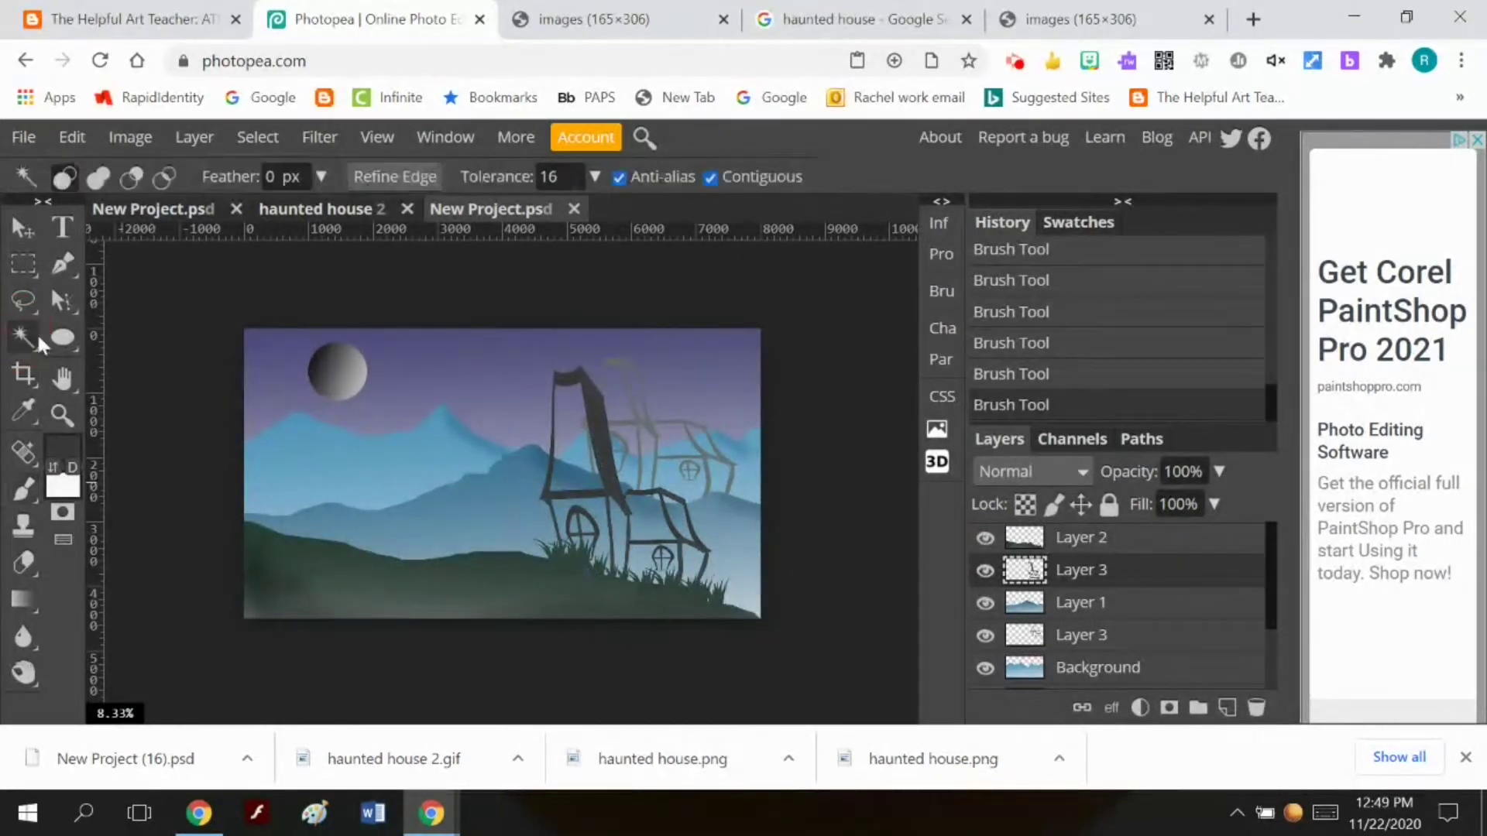
pyautogui.click(673, 515)
pyautogui.press('shift')
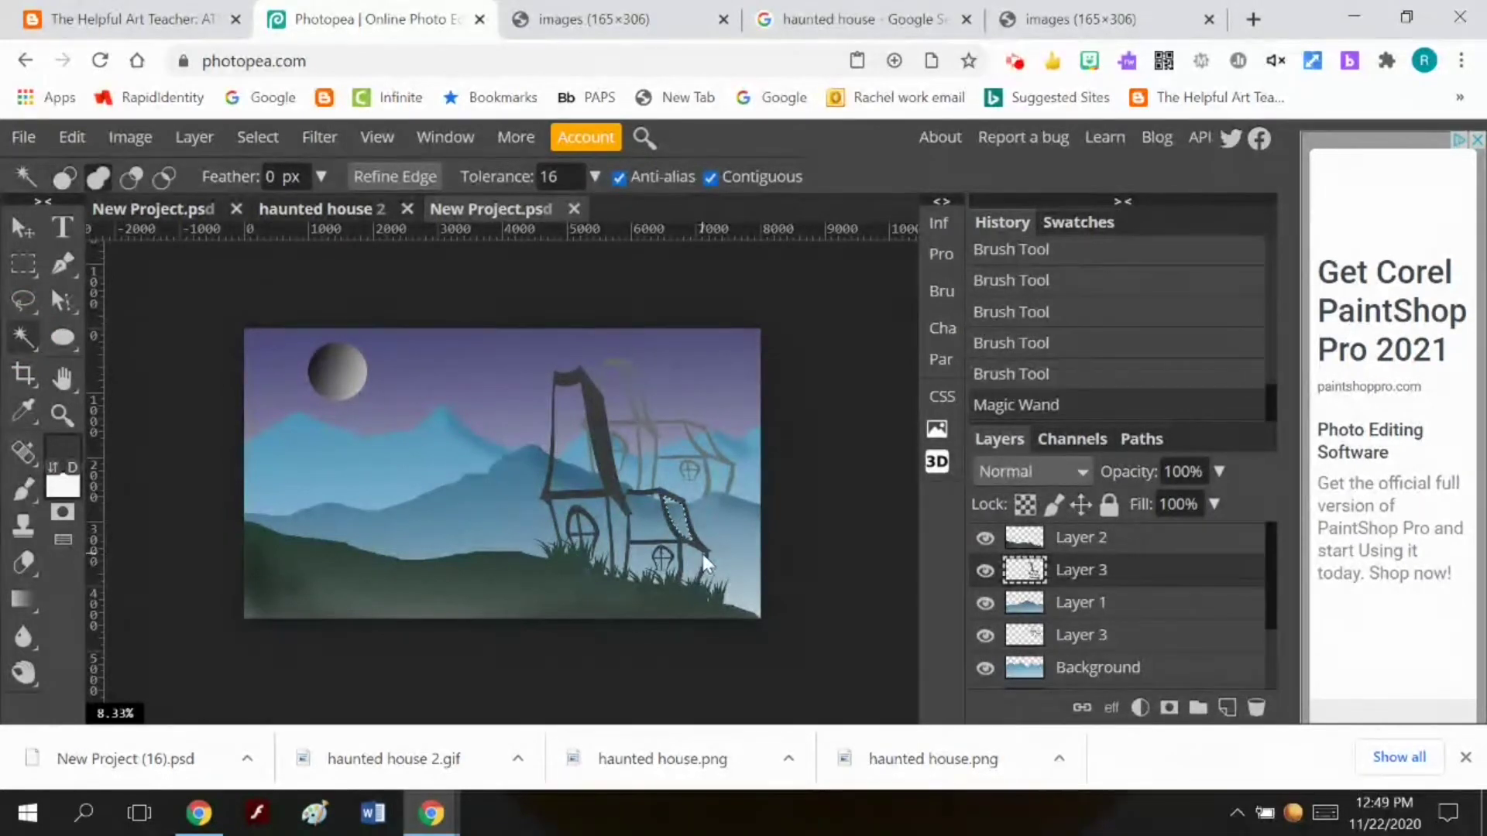
pyautogui.keyDown('shift'); pyautogui.click(696, 564); pyautogui.keyUp('shift')
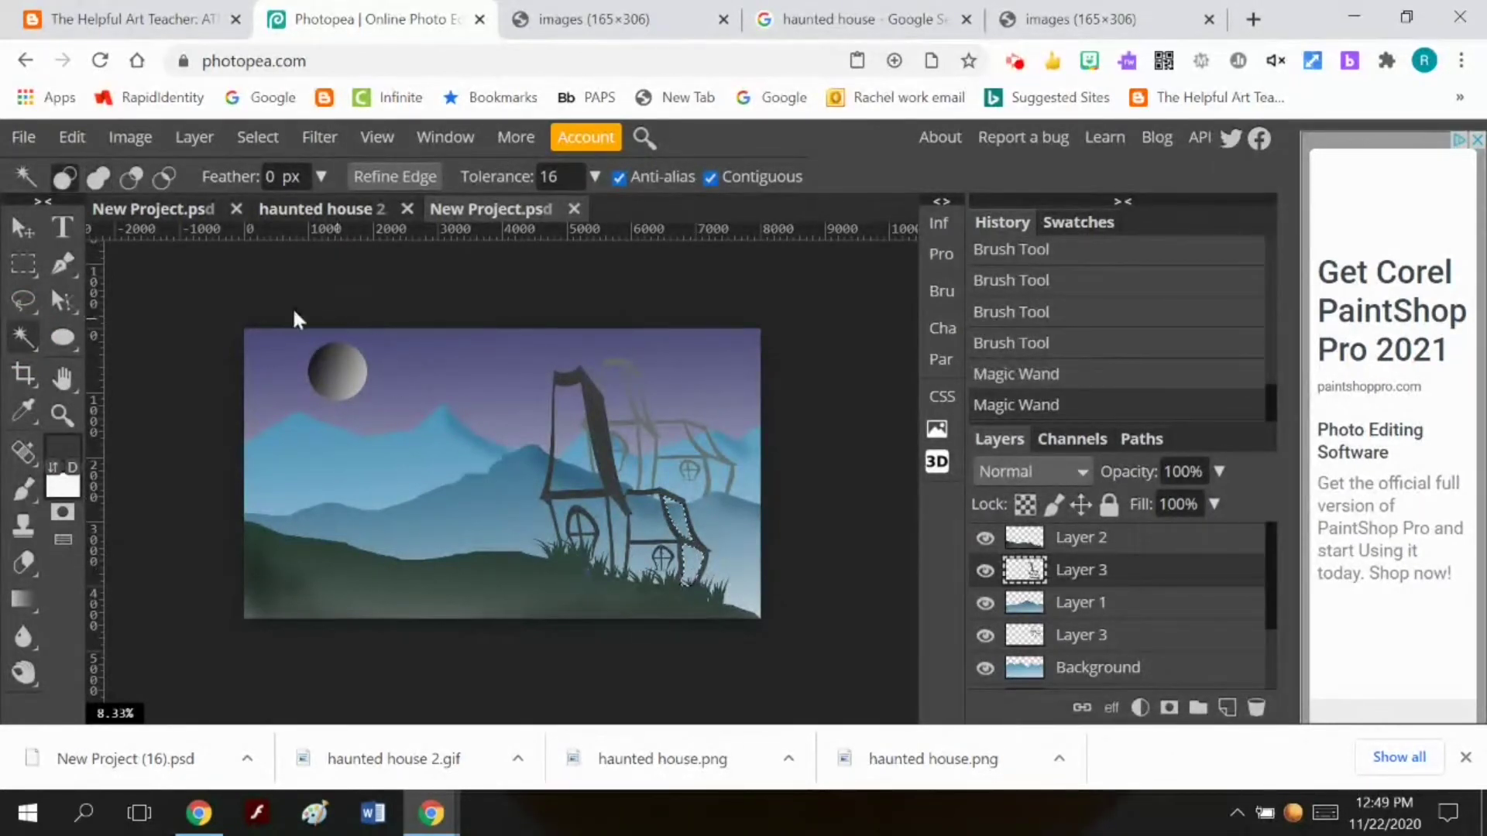
pyautogui.click(72, 138)
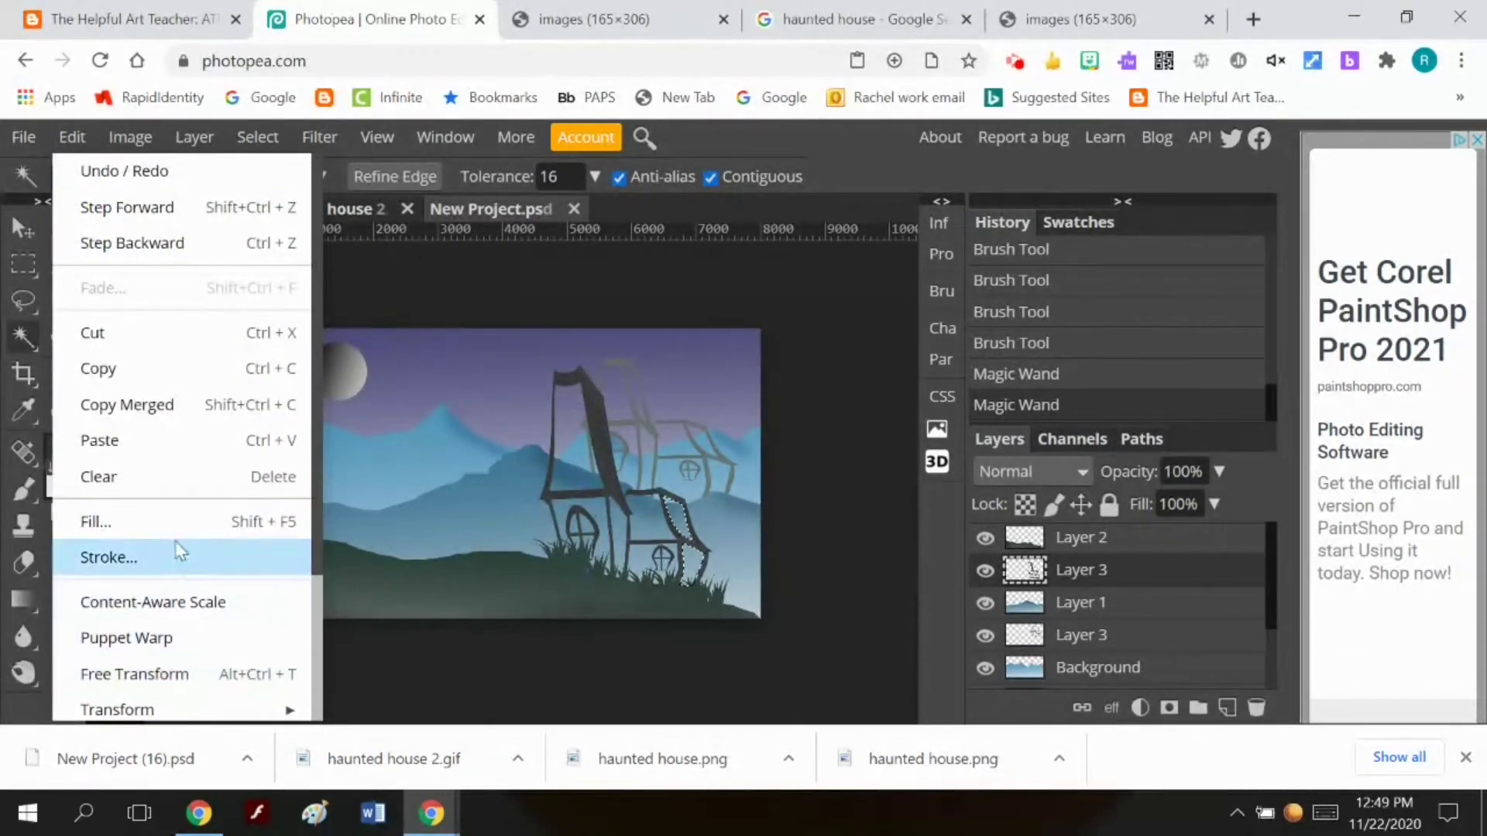
pyautogui.click(183, 523)
pyautogui.click(369, 472)
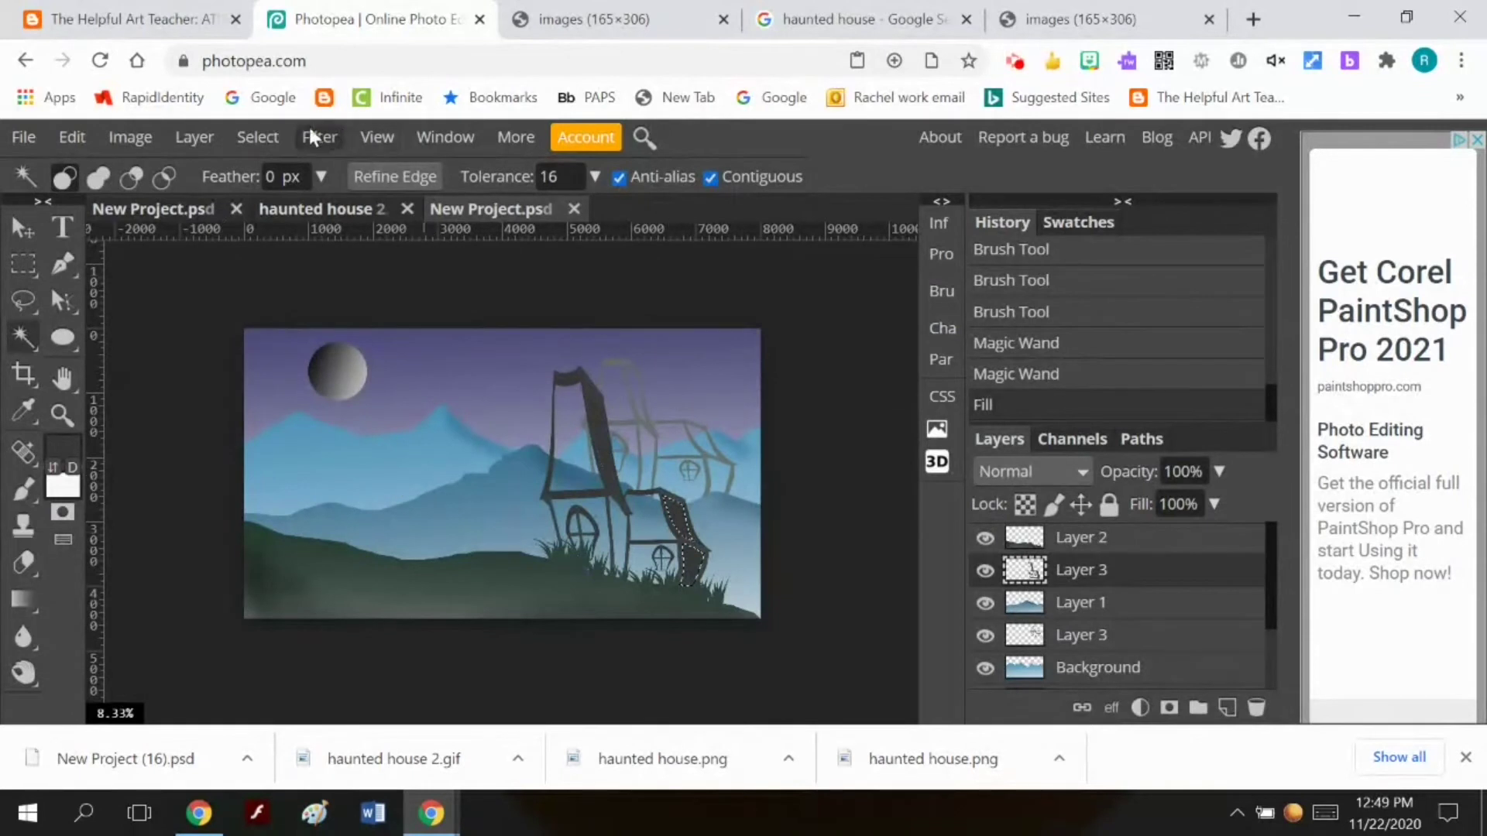
pyautogui.click(258, 137)
pyautogui.click(295, 205)
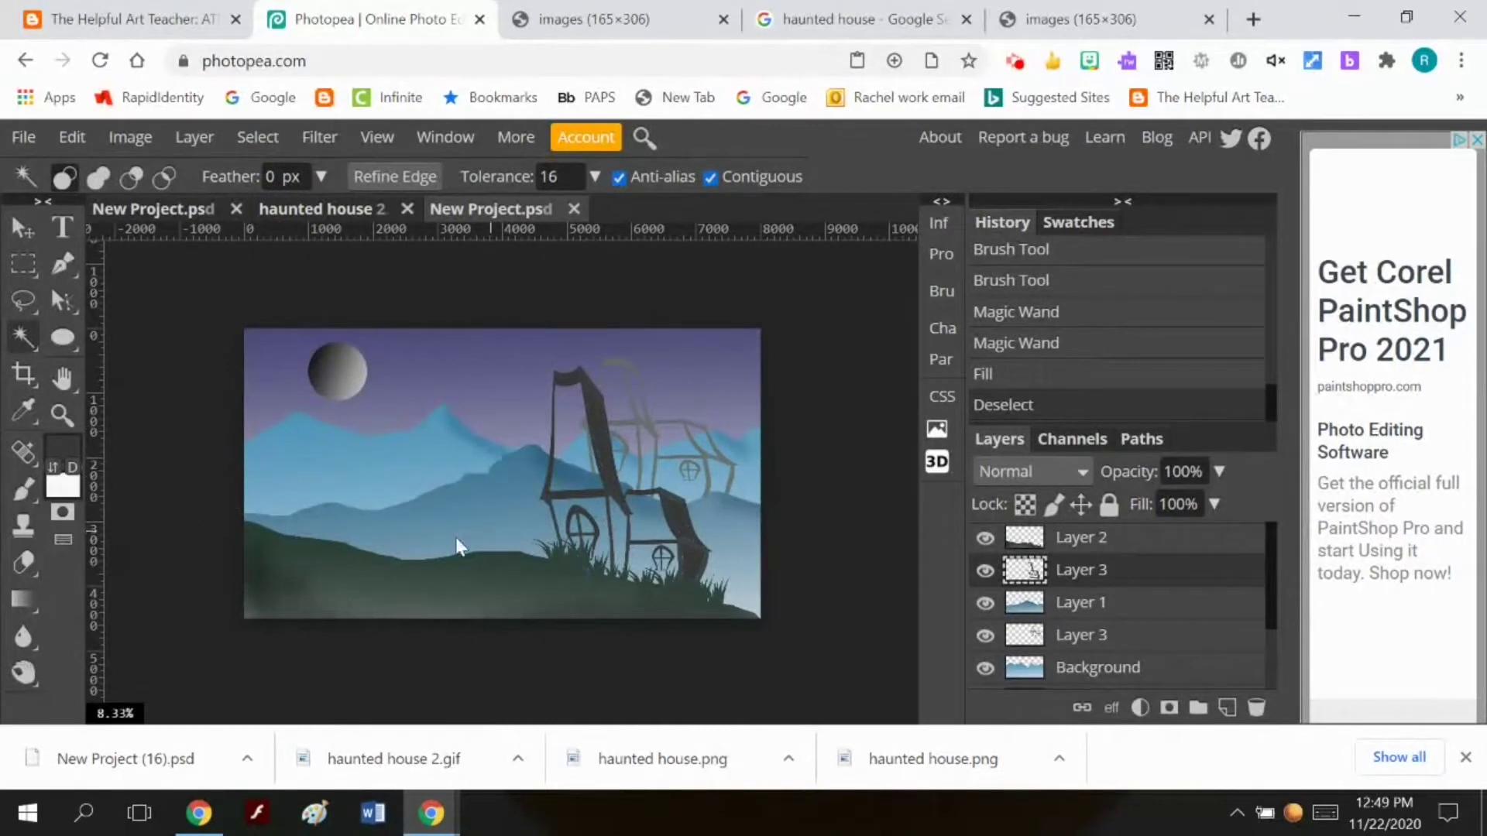
# Set the foreground colour to grey 818282 and fill the Magic Wand-selected front roof and wall panels of the dark house's tower and low wing
pyautogui.click(56, 477)
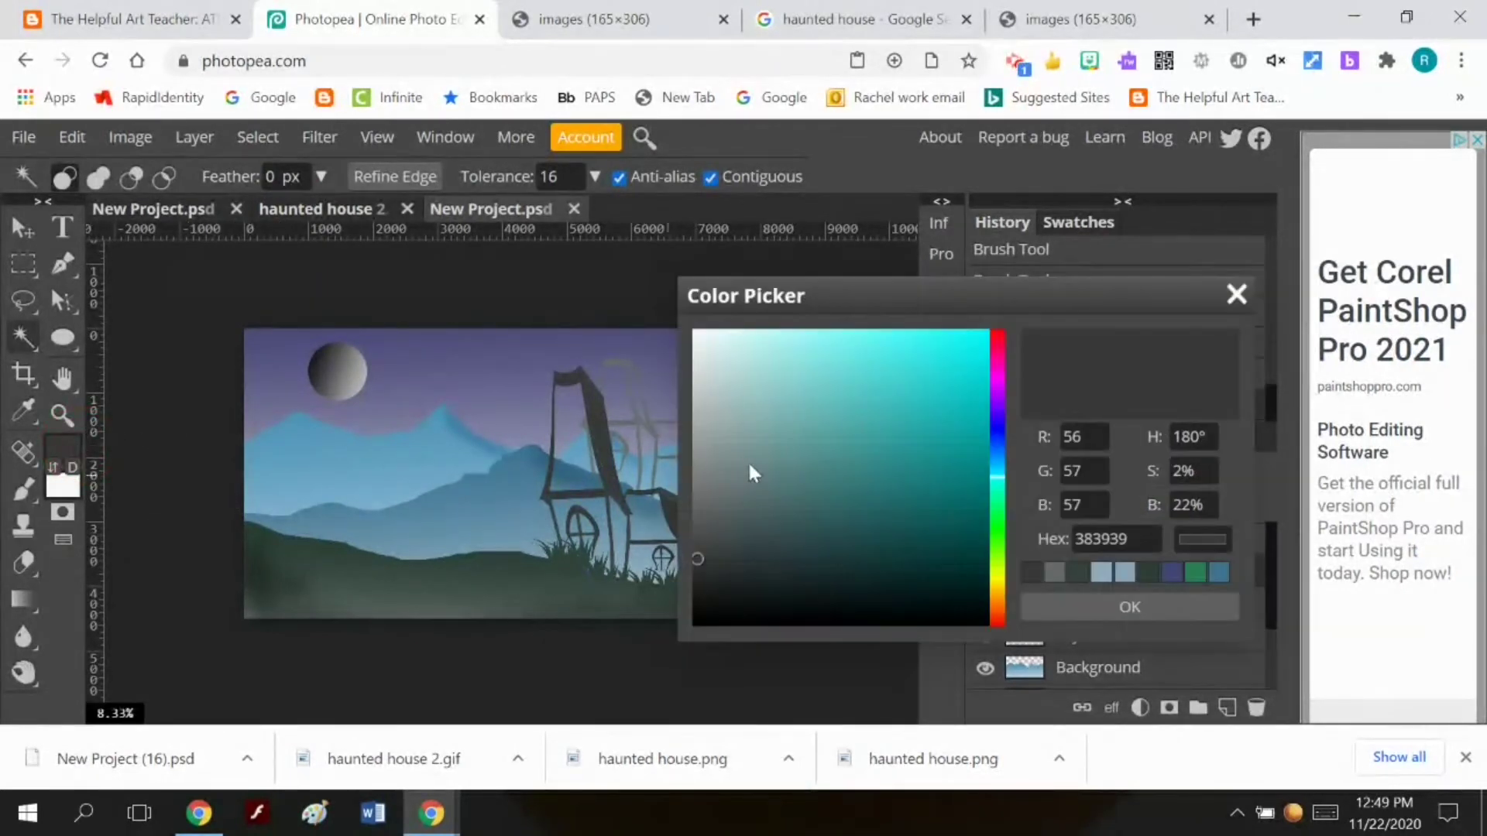
pyautogui.click(694, 472)
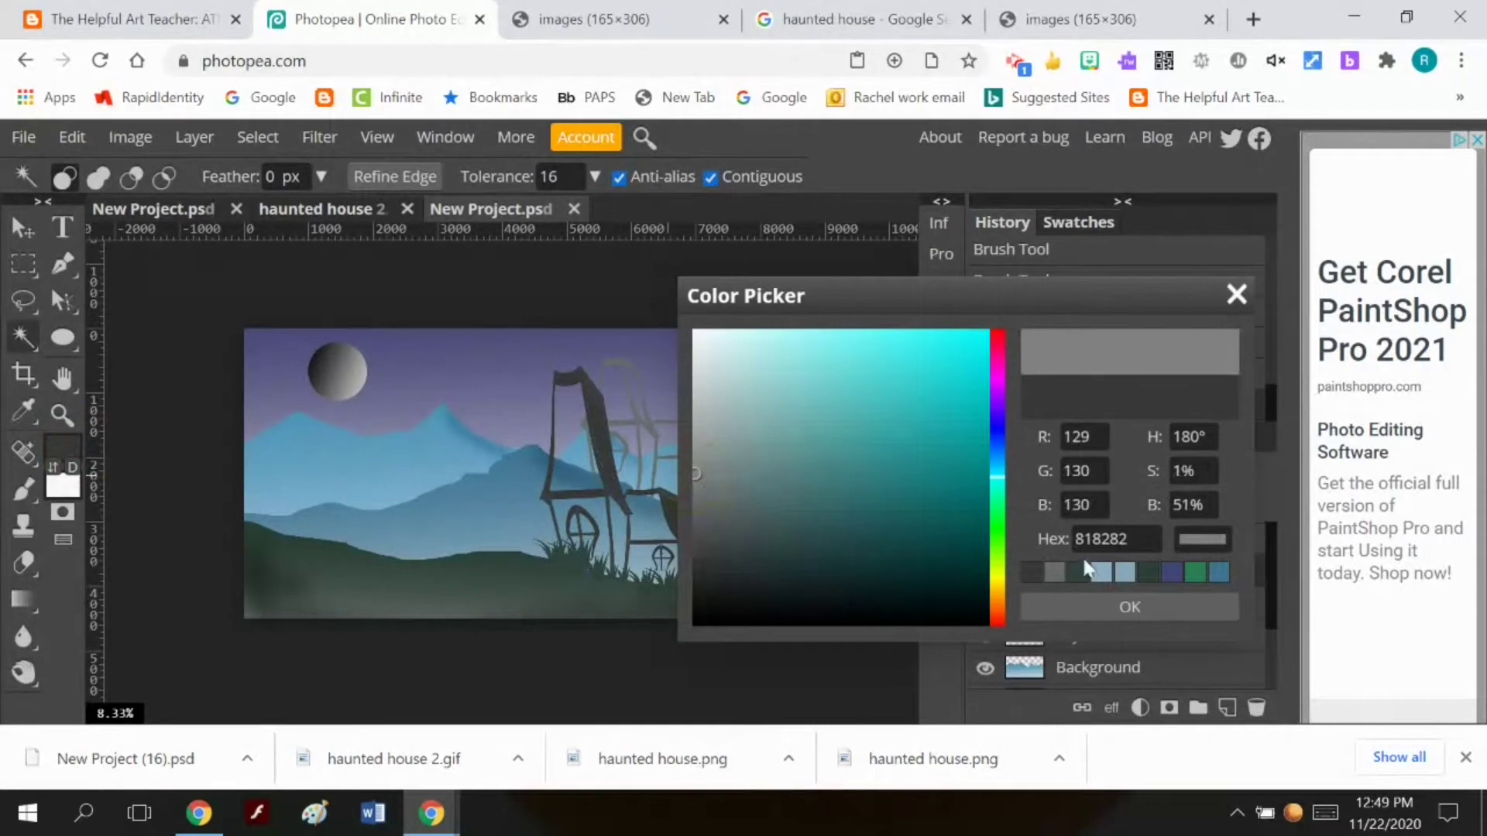
pyautogui.click(1092, 607)
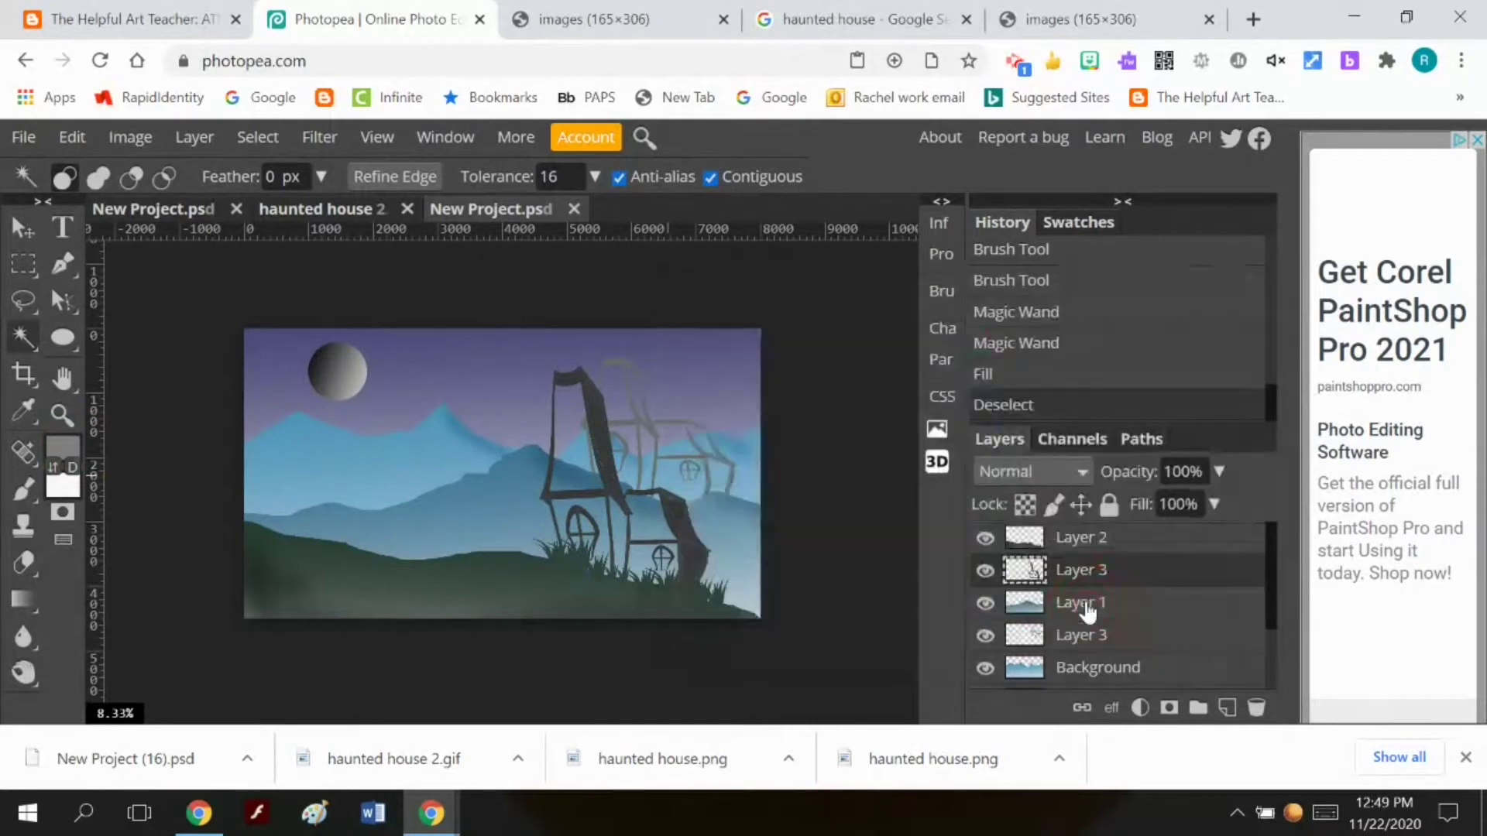
pyautogui.click(577, 467)
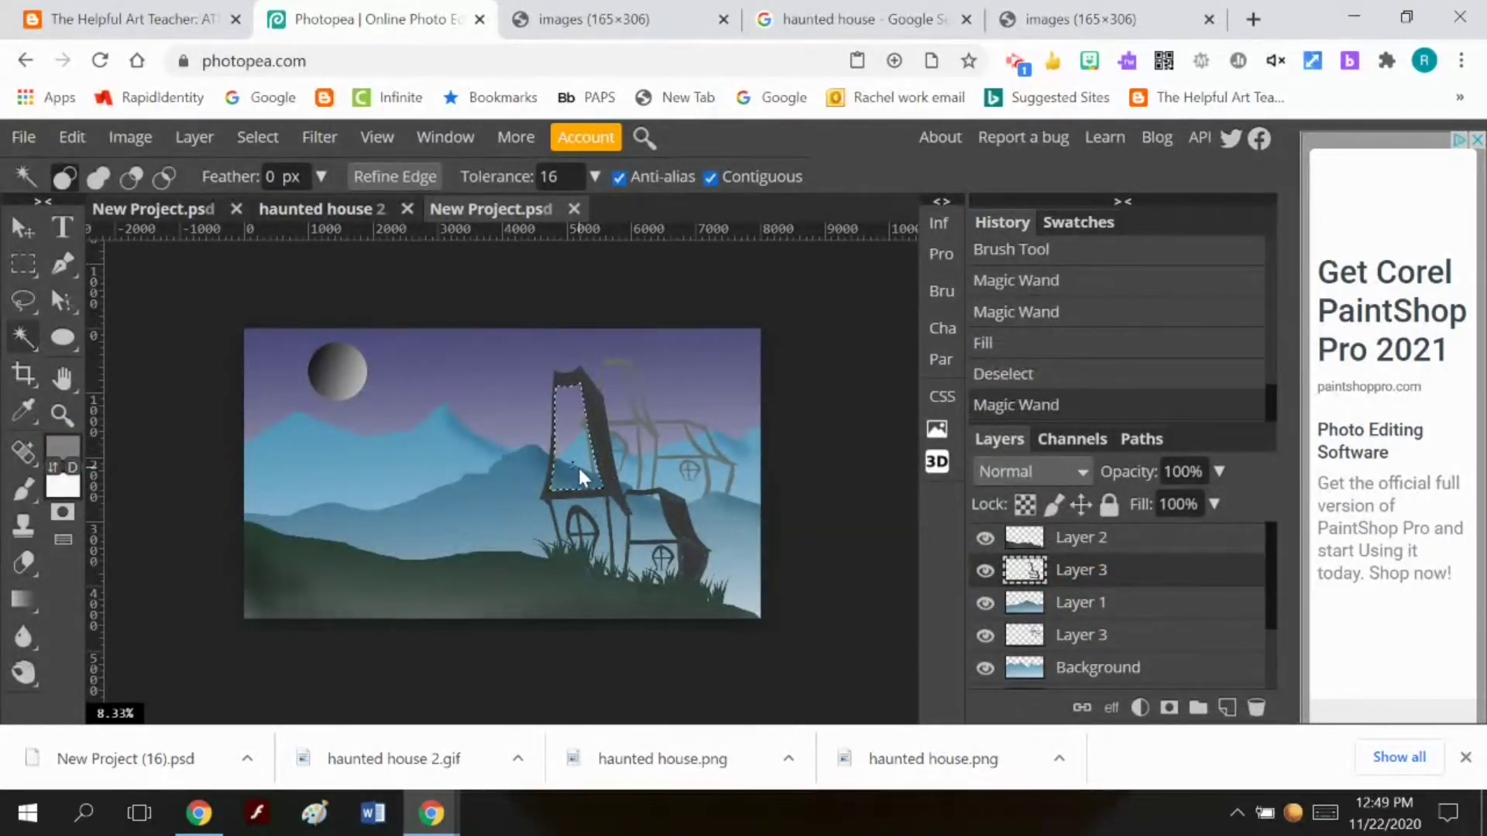
pyautogui.press('shift')
pyautogui.keyDown('shift'); pyautogui.click(597, 503); pyautogui.keyUp('shift')
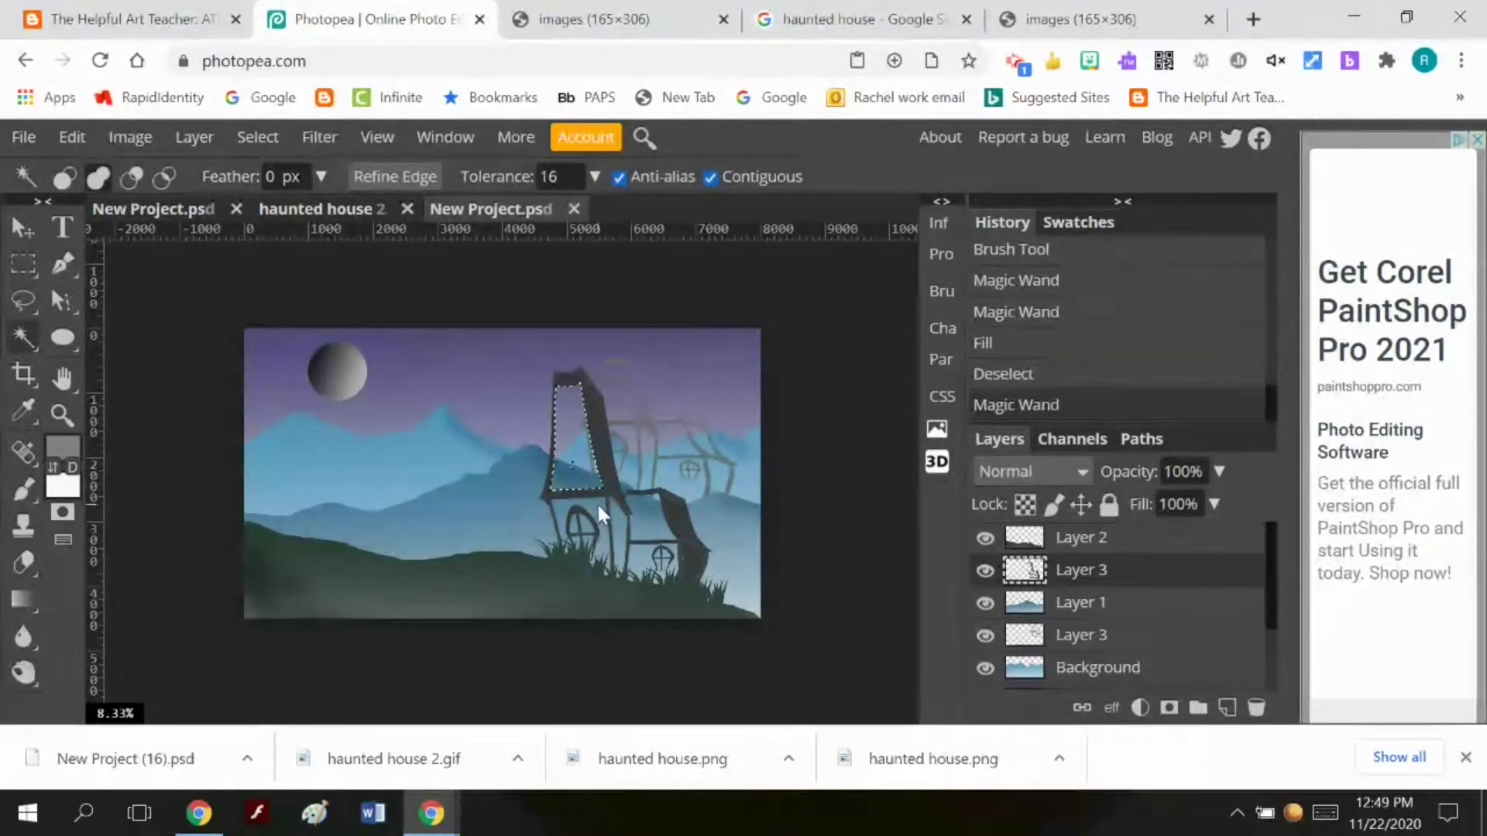
pyautogui.keyDown('shift'); pyautogui.click(643, 551); pyautogui.keyUp('shift')
pyautogui.keyDown('shift'); pyautogui.click(646, 527); pyautogui.keyUp('shift')
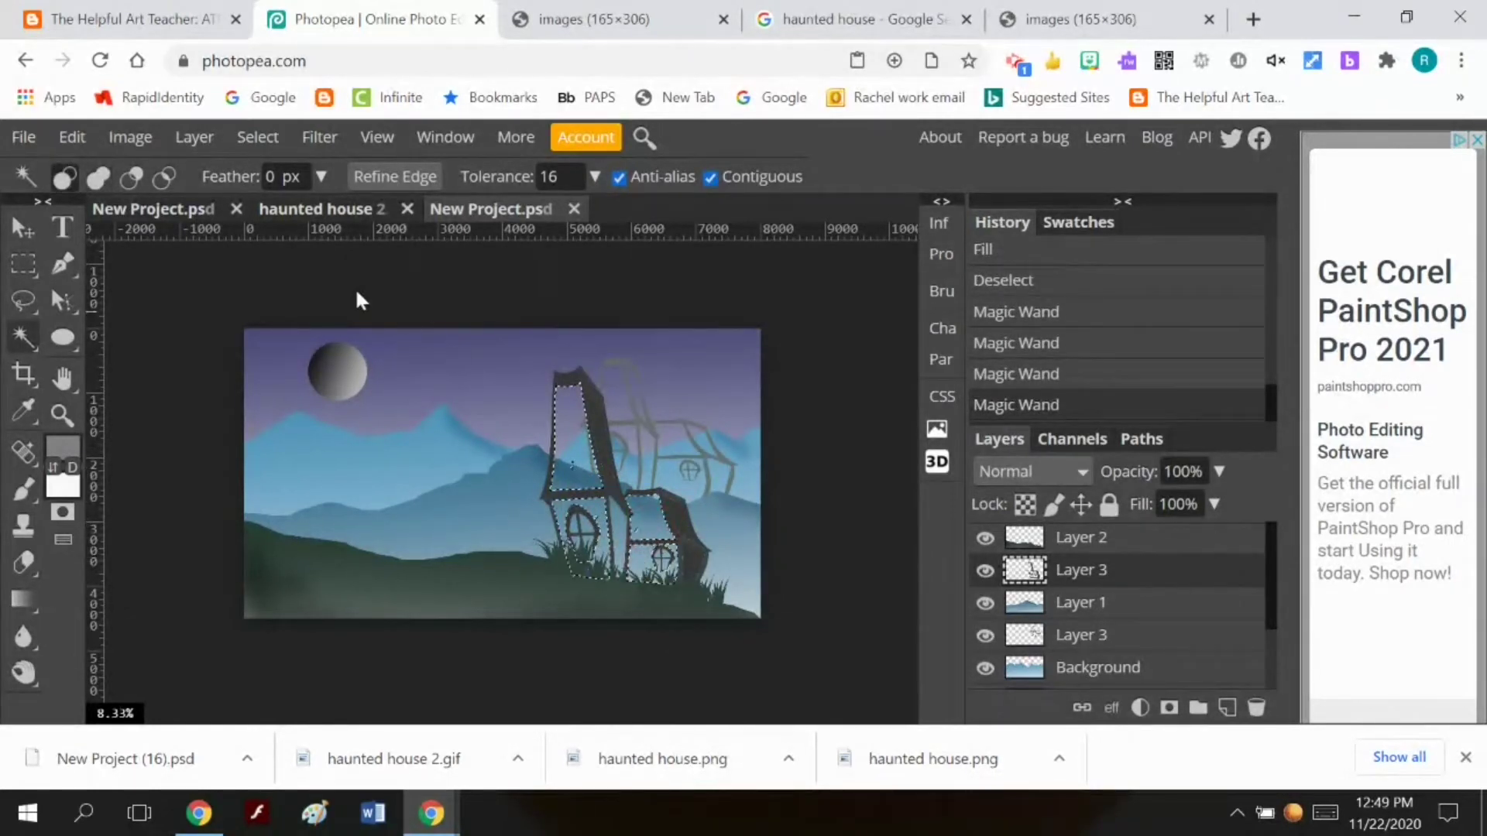
pyautogui.click(80, 135)
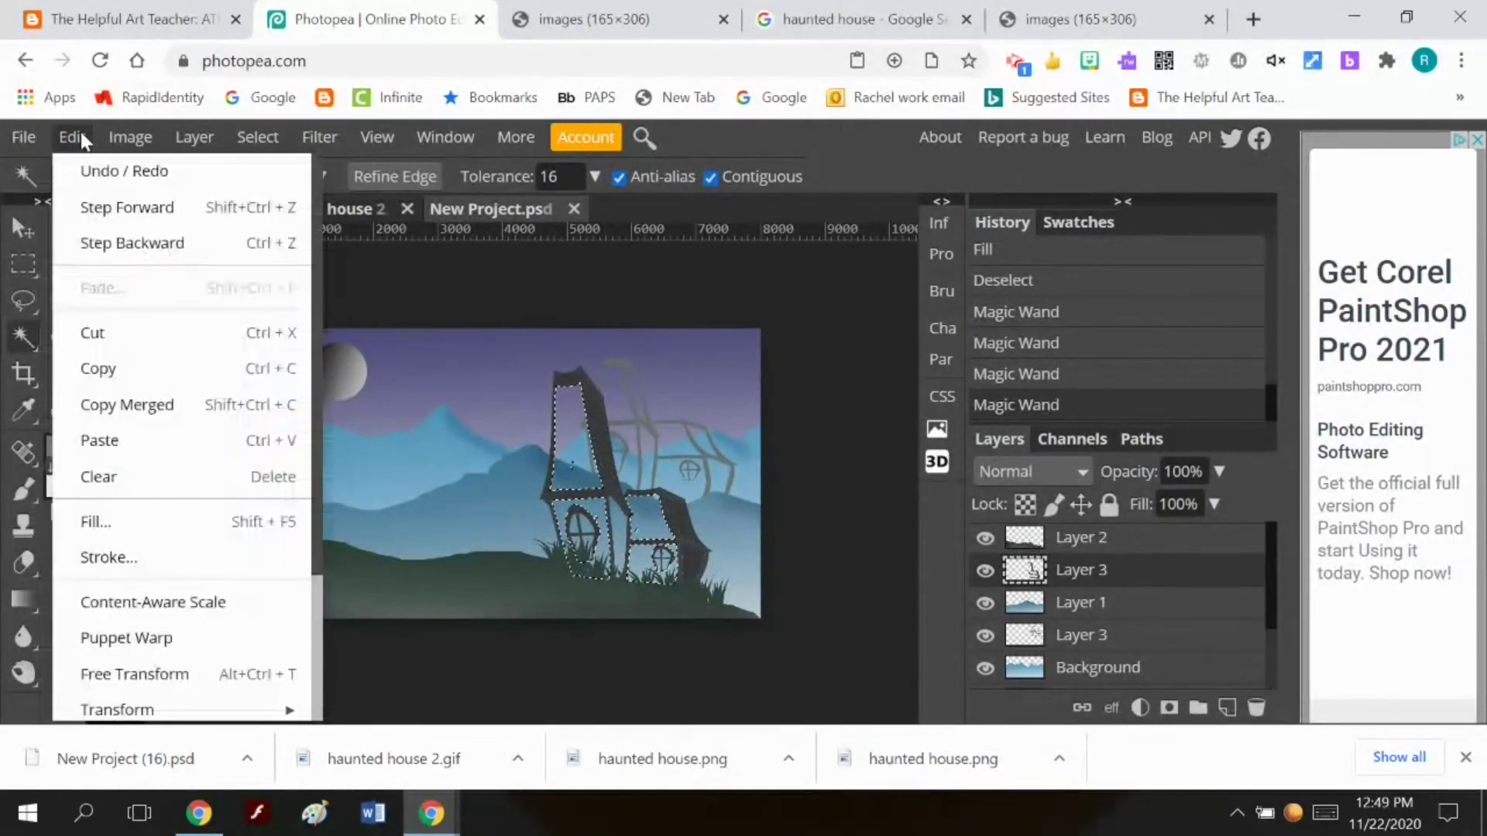
pyautogui.click(133, 516)
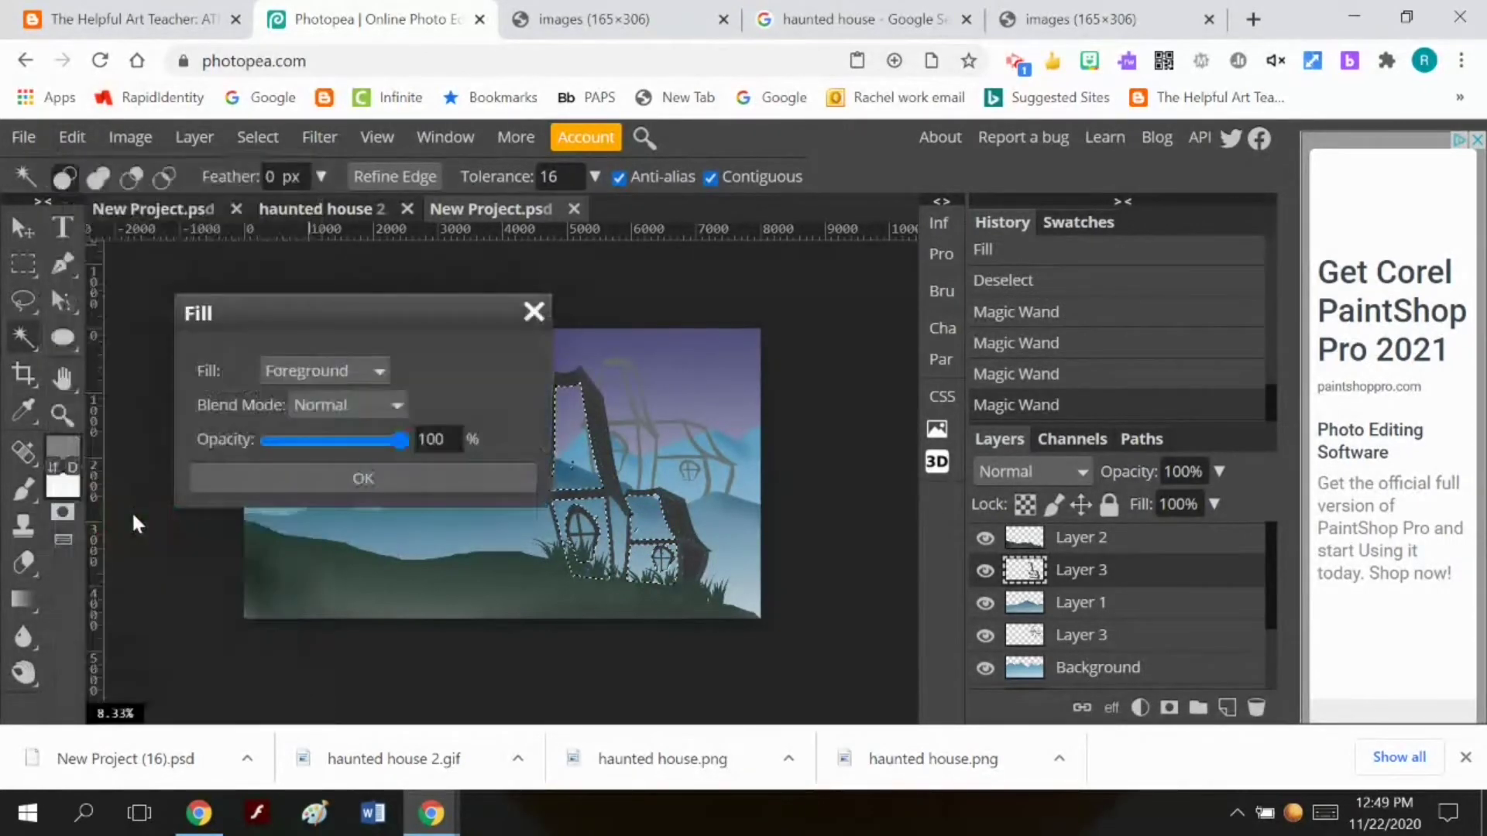
pyautogui.click(327, 478)
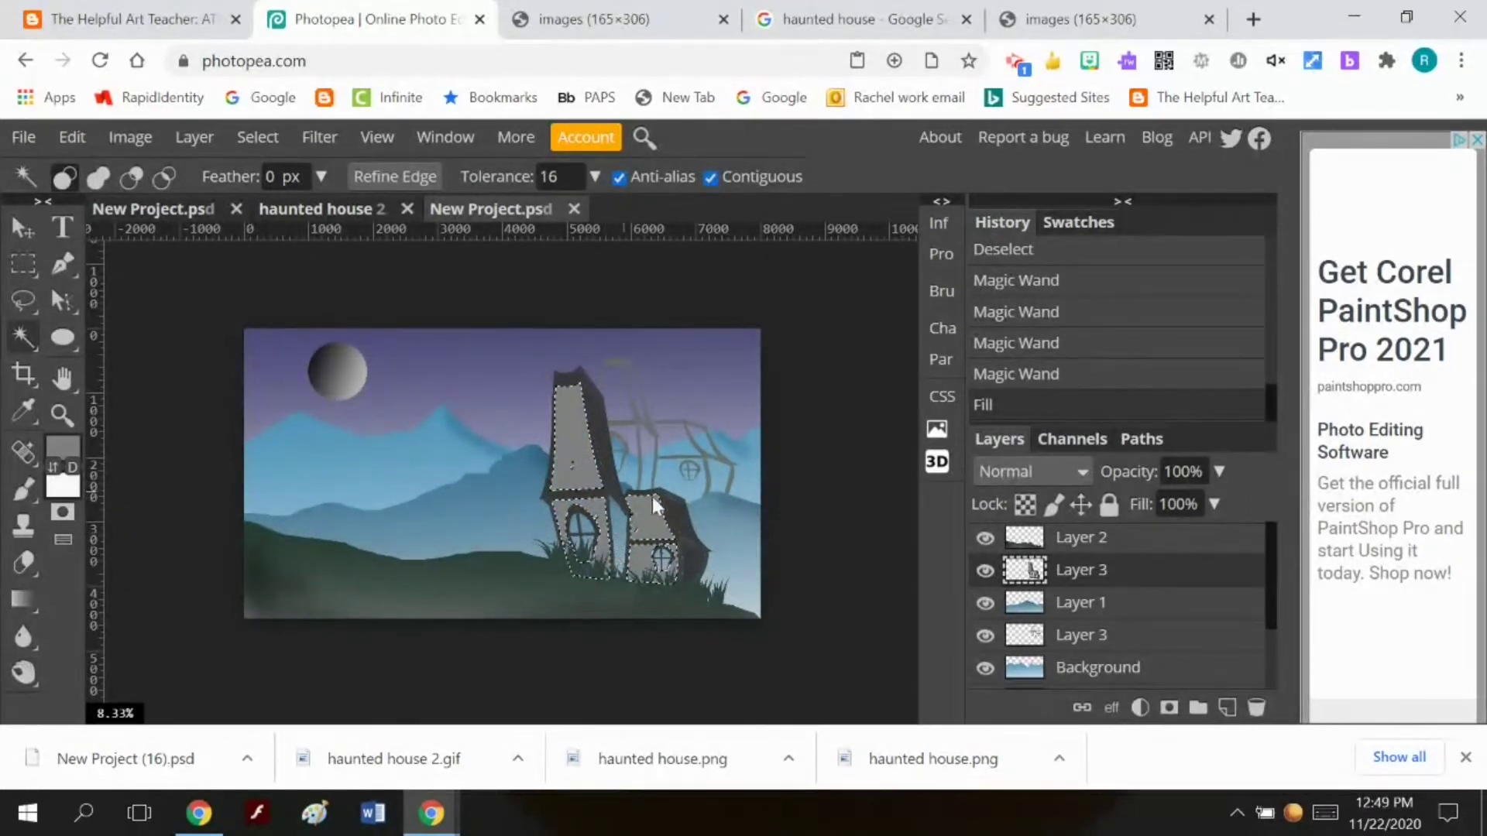
# Sample the dark grey of the tower roof's side panel as the foreground colour and clear the selection
pyautogui.click(24, 412)
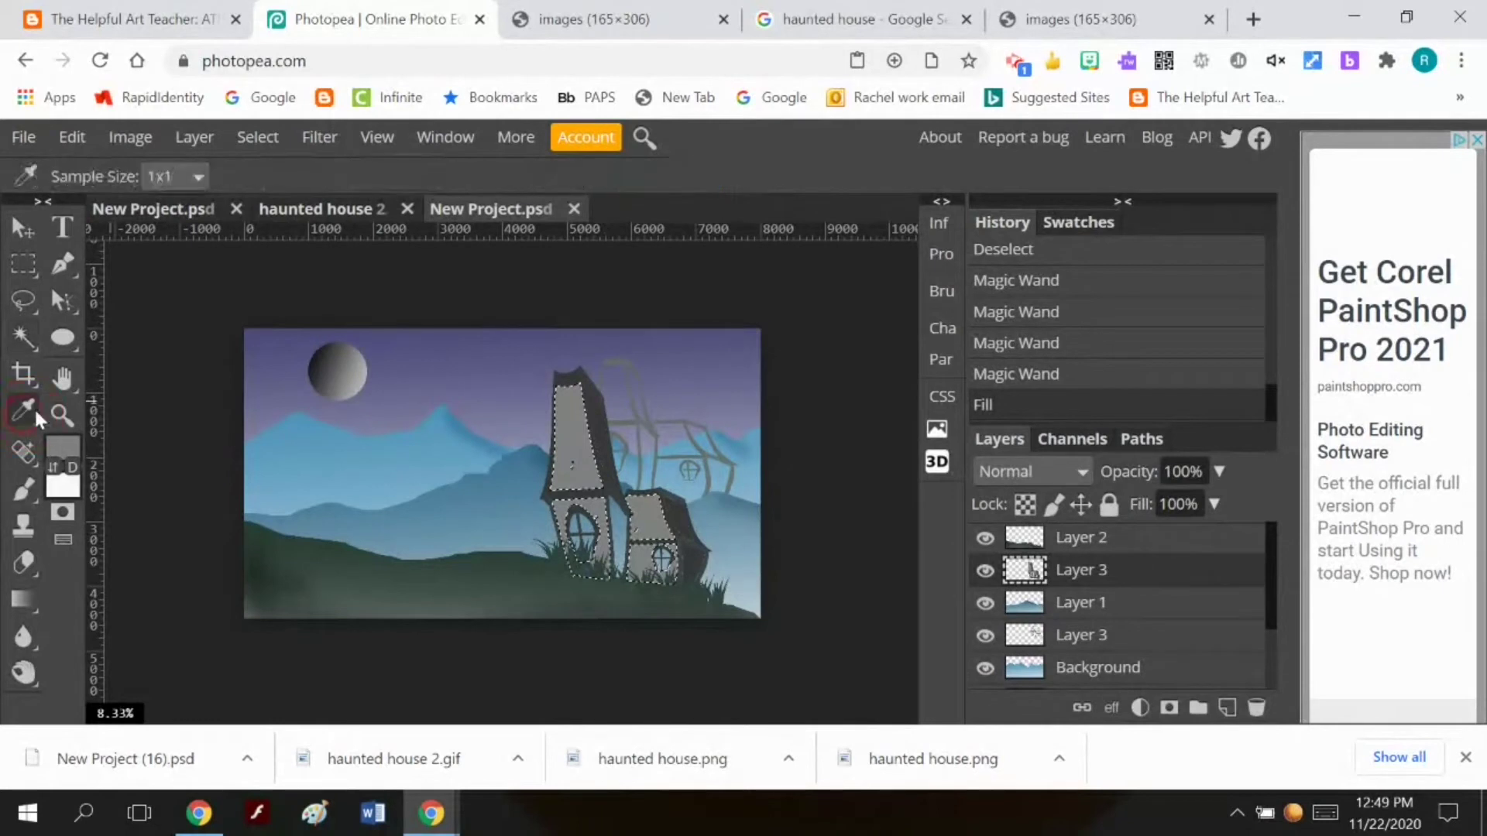
pyautogui.click(606, 457)
pyautogui.click(237, 135)
pyautogui.click(287, 208)
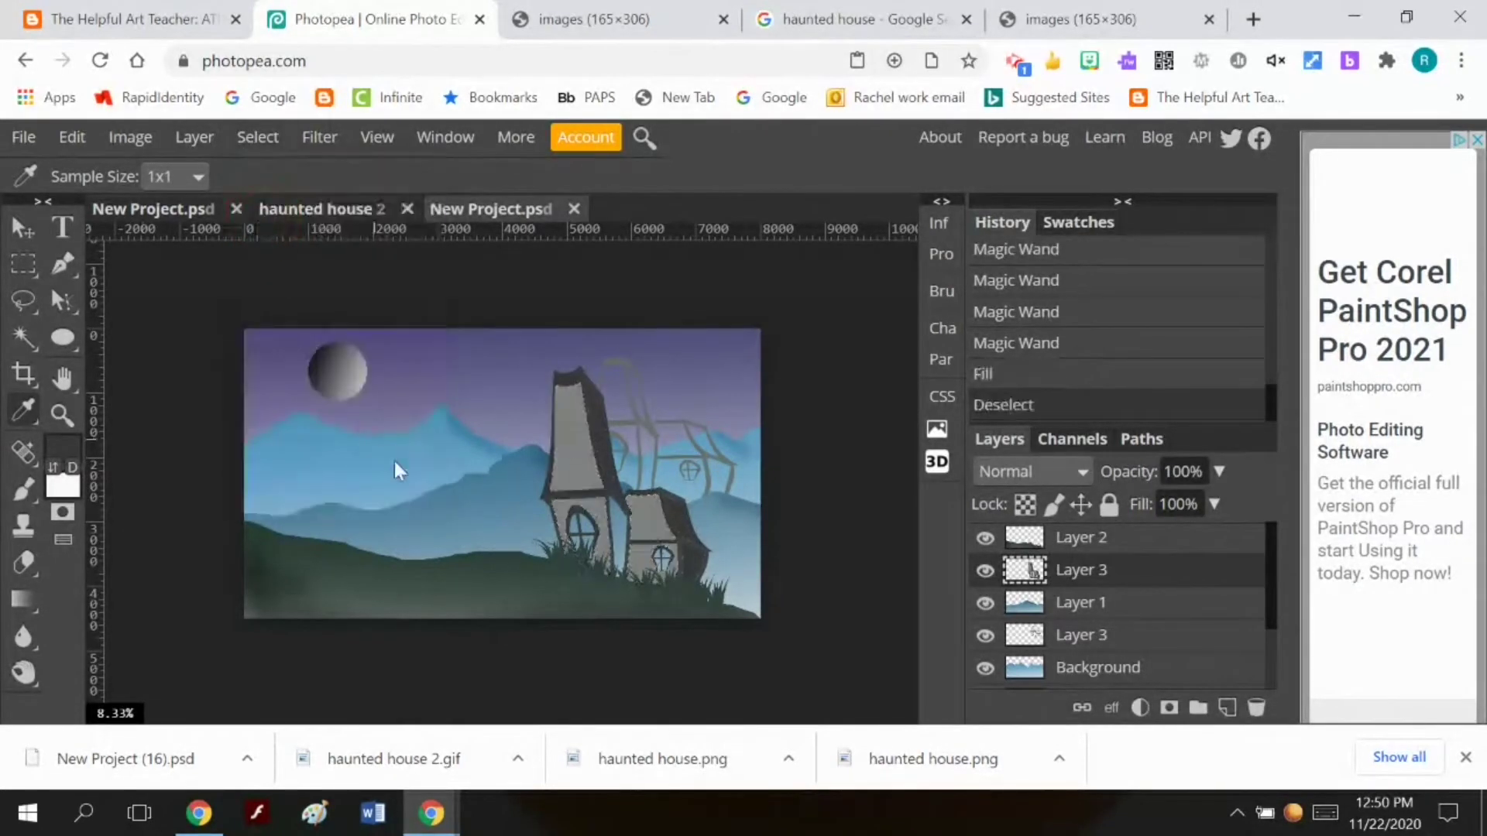
pyautogui.click(618, 531)
pyautogui.click(22, 339)
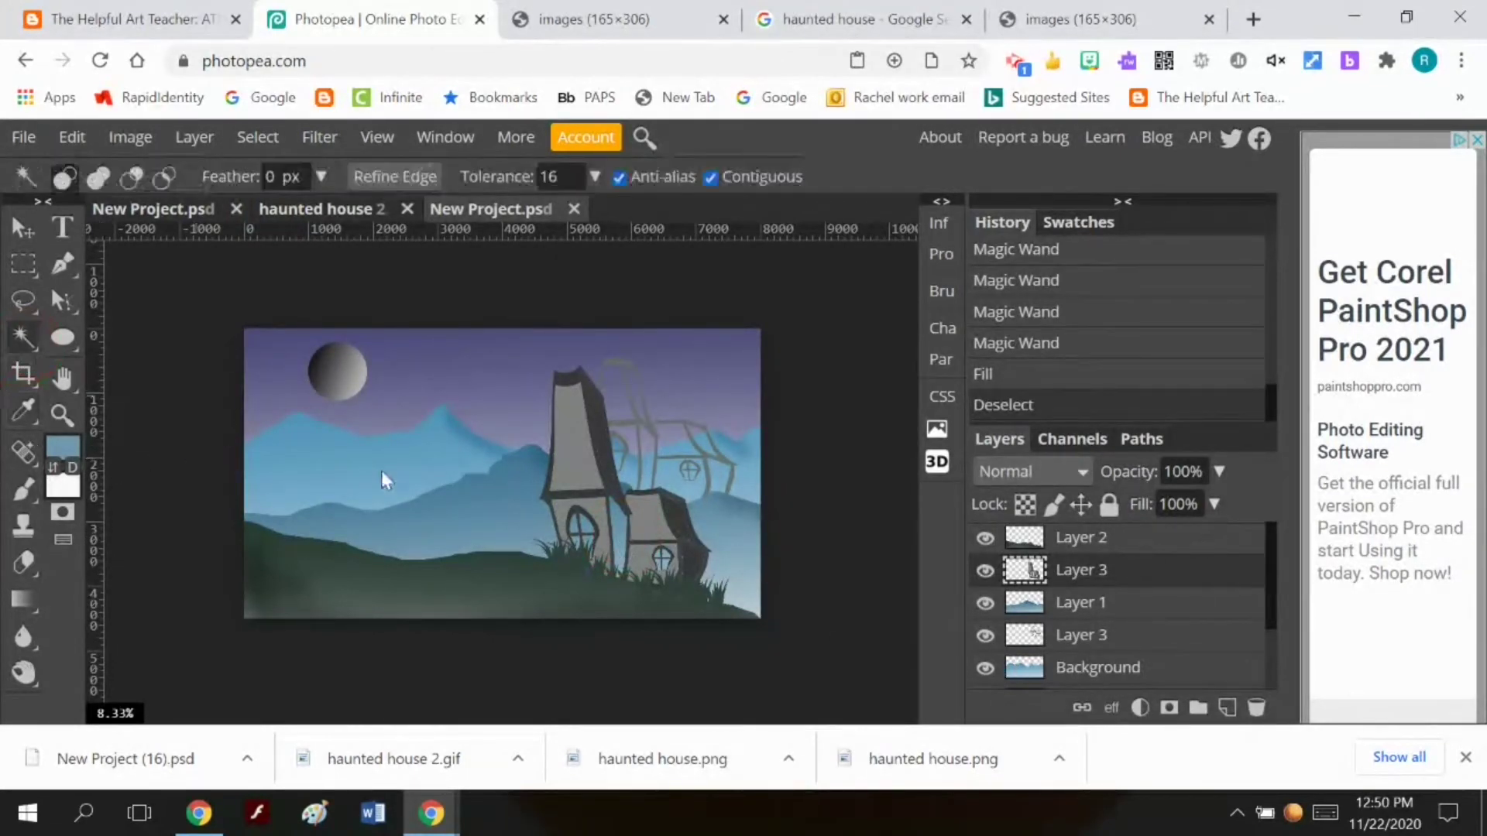
pyautogui.click(620, 531)
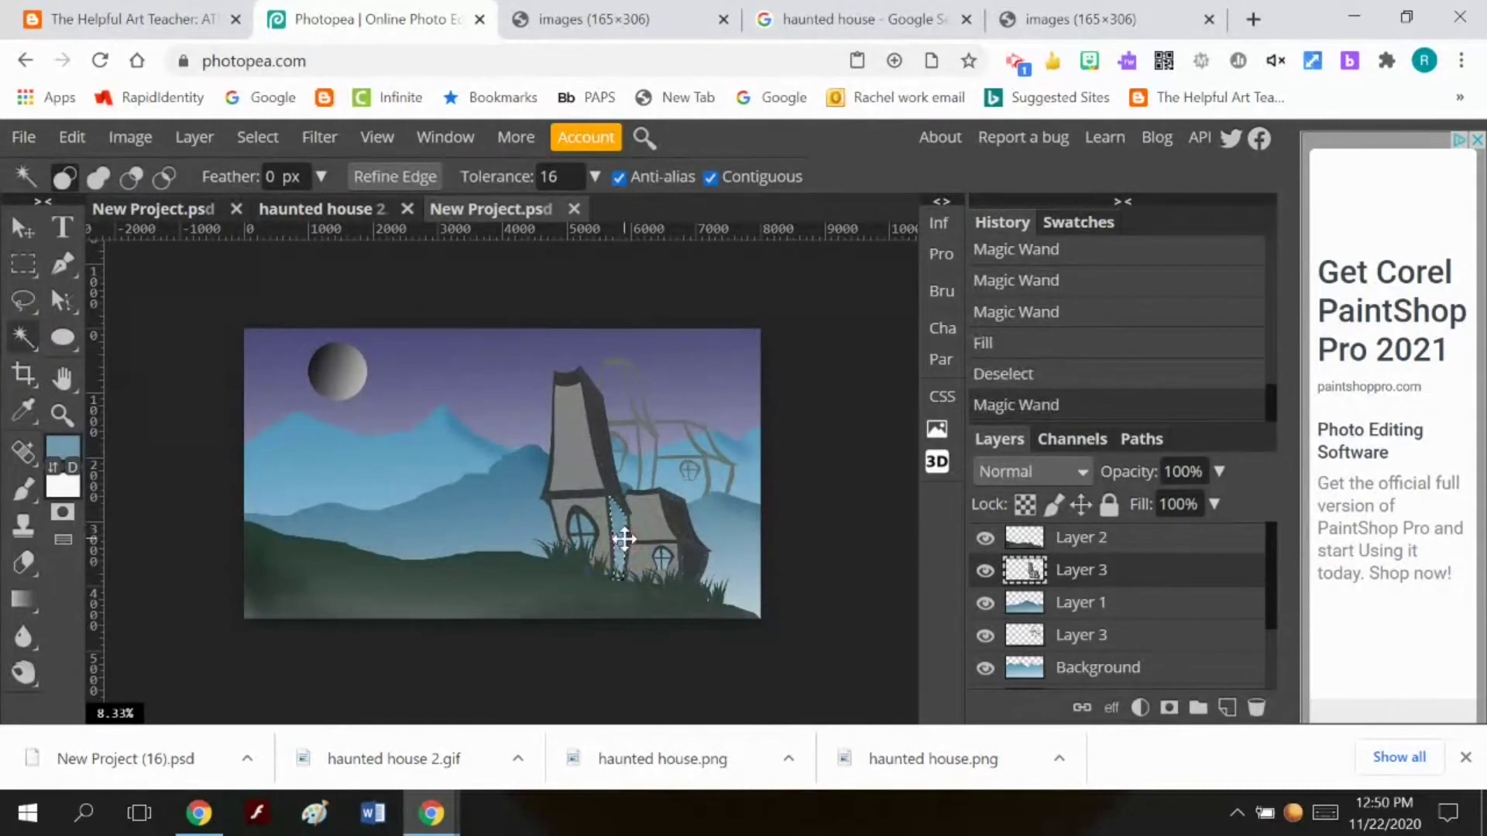
pyautogui.click(71, 136)
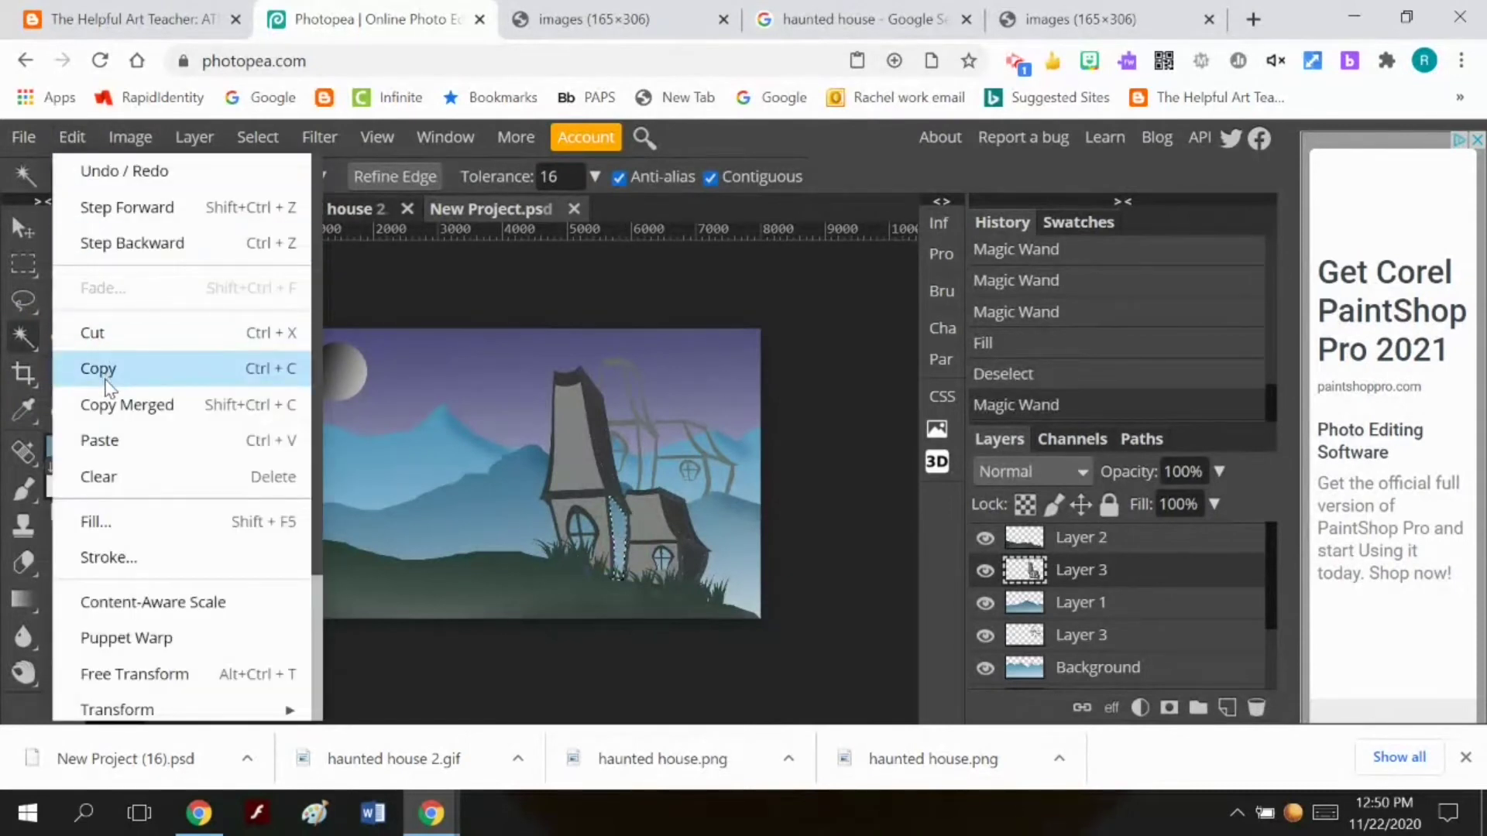
pyautogui.click(402, 288)
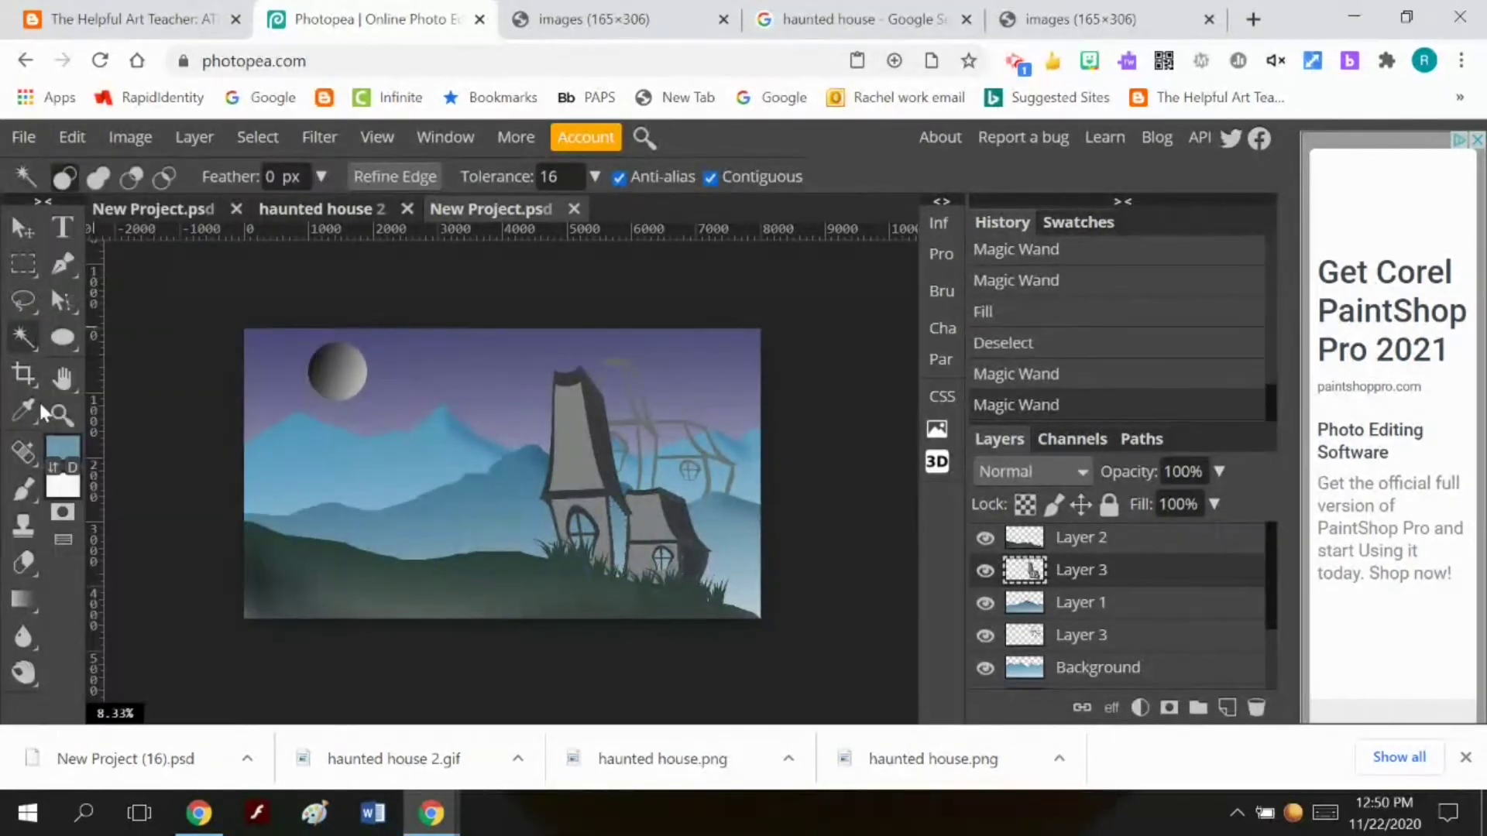
# Set the foreground to the tower roof side's dark grey 383939, fill the Magic Wand-selected narrow side wall below the tower roof, and deselect
pyautogui.click(68, 453)
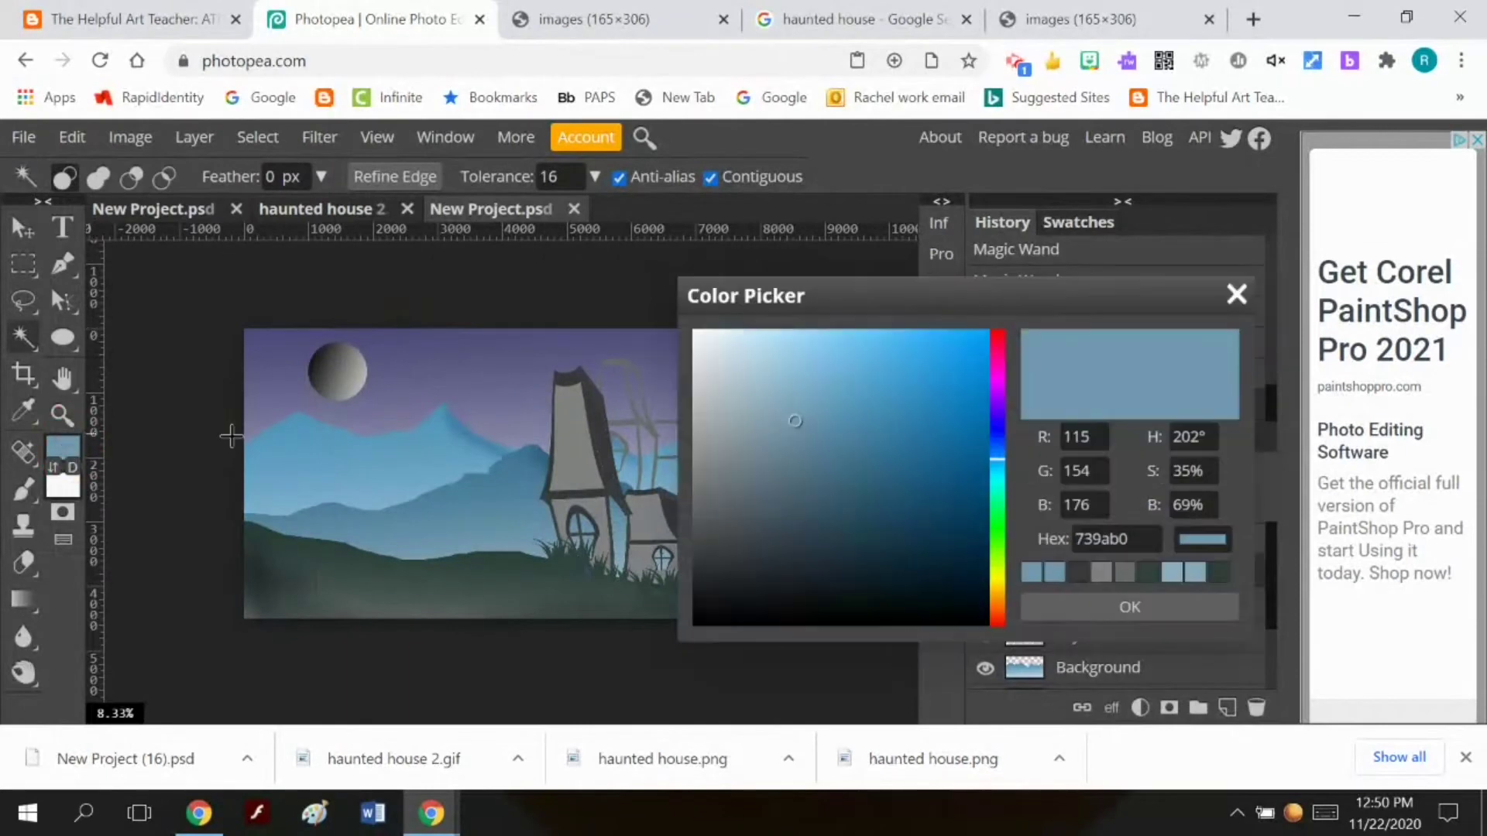
pyautogui.click(602, 429)
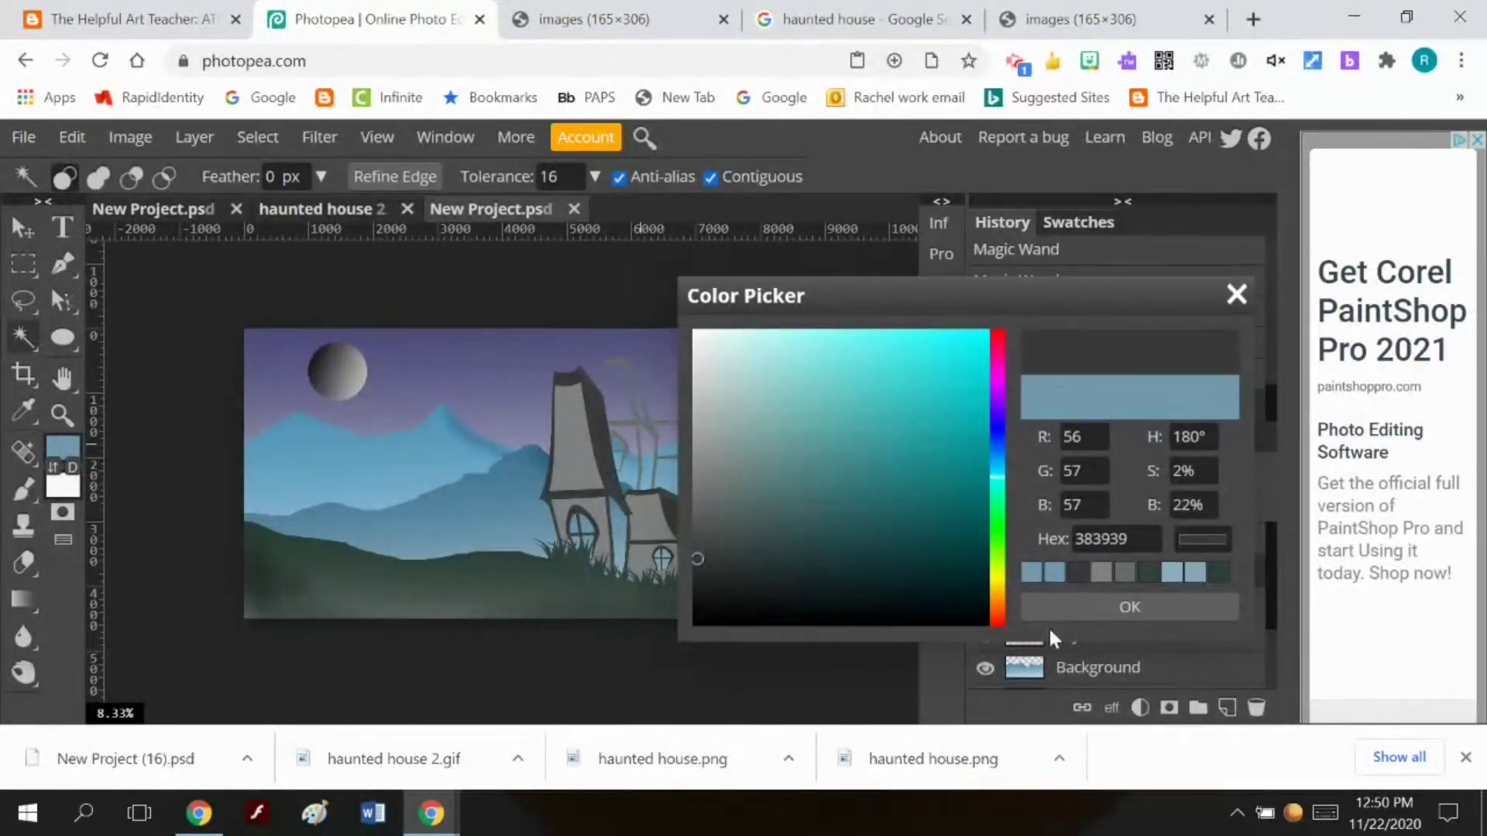
pyautogui.click(1072, 610)
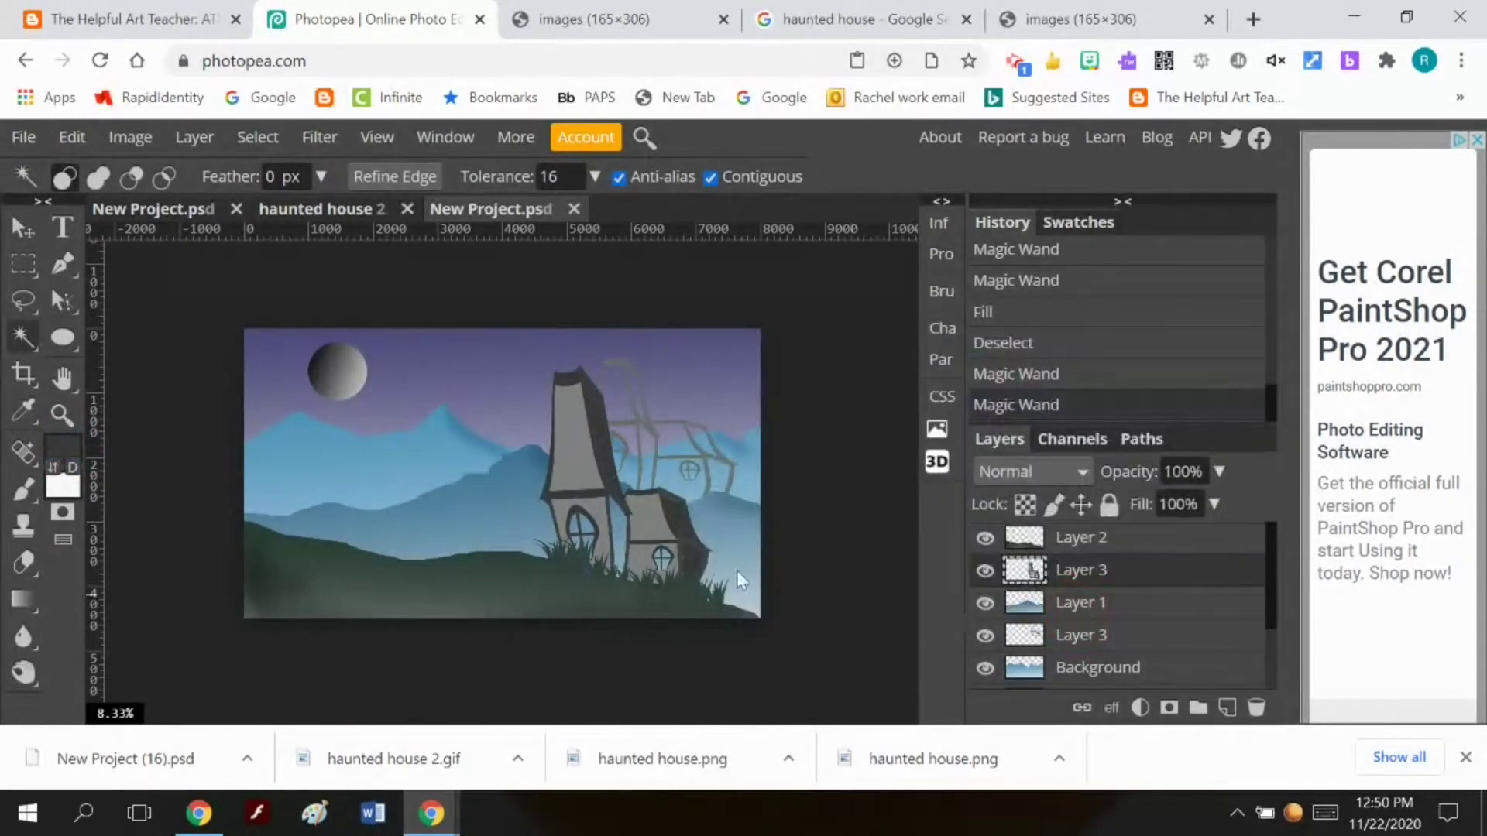
pyautogui.click(617, 527)
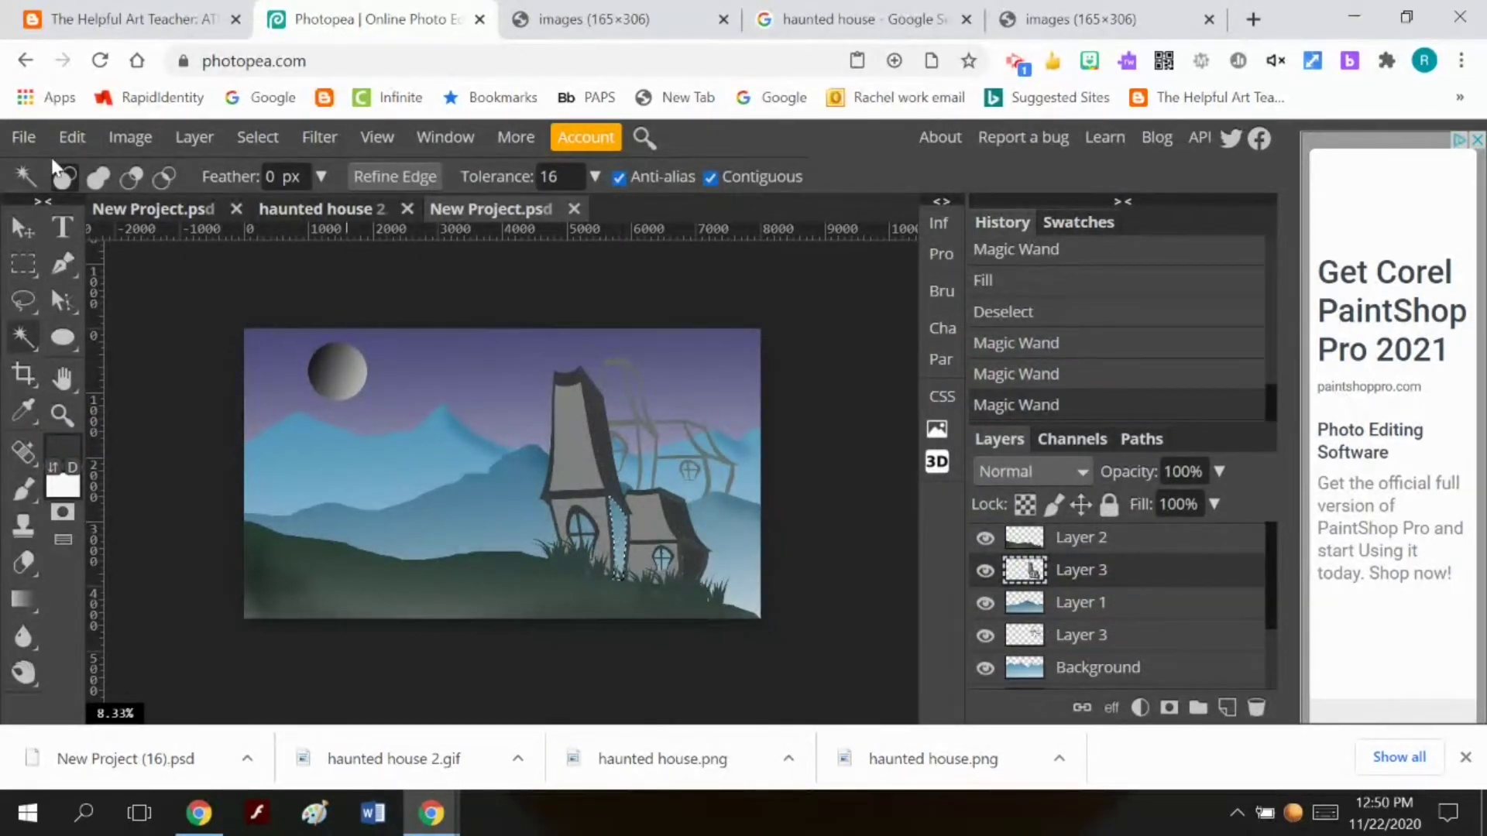
pyautogui.click(71, 143)
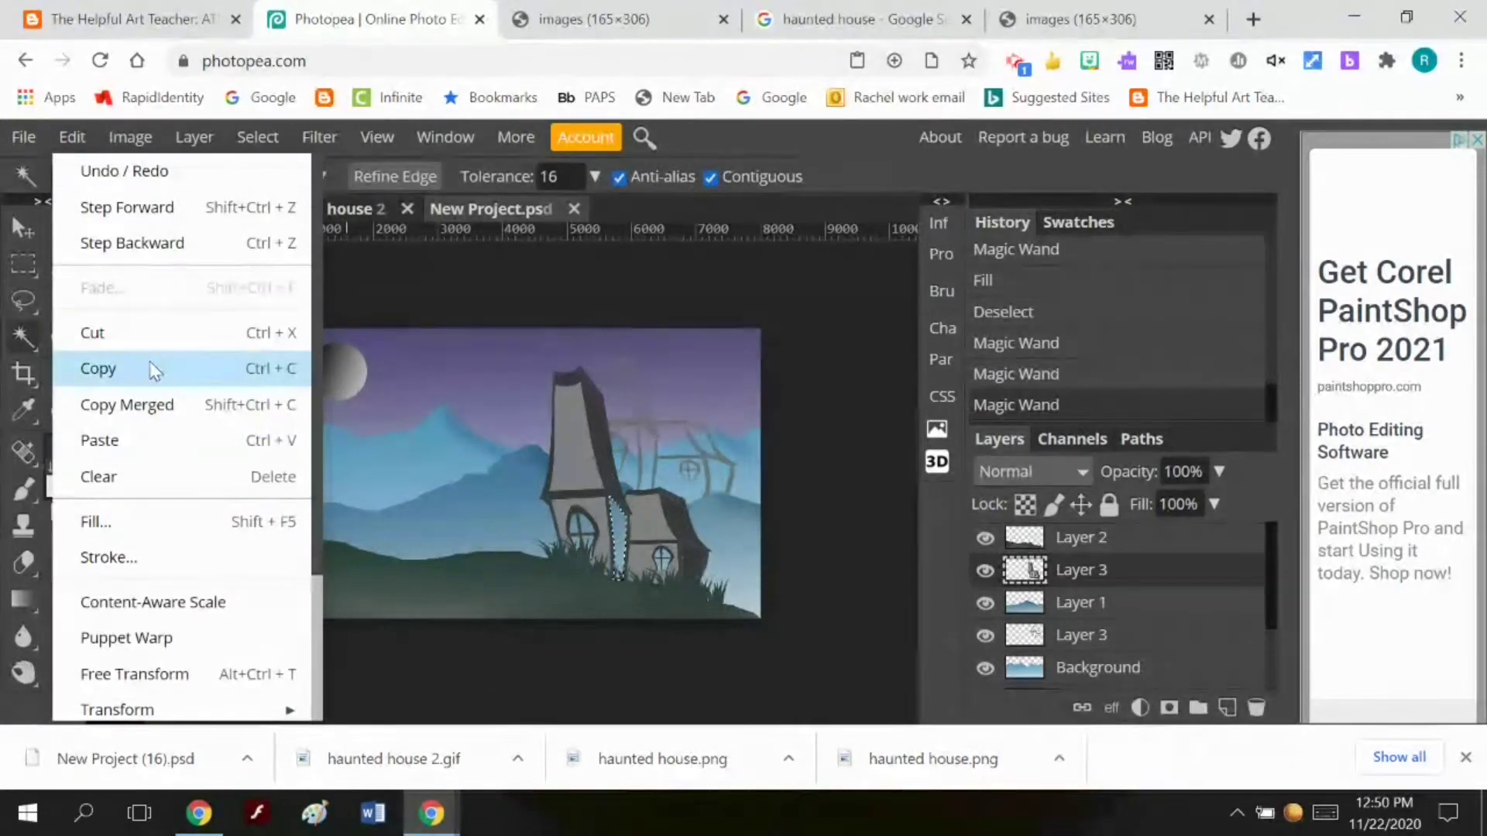
pyautogui.click(167, 521)
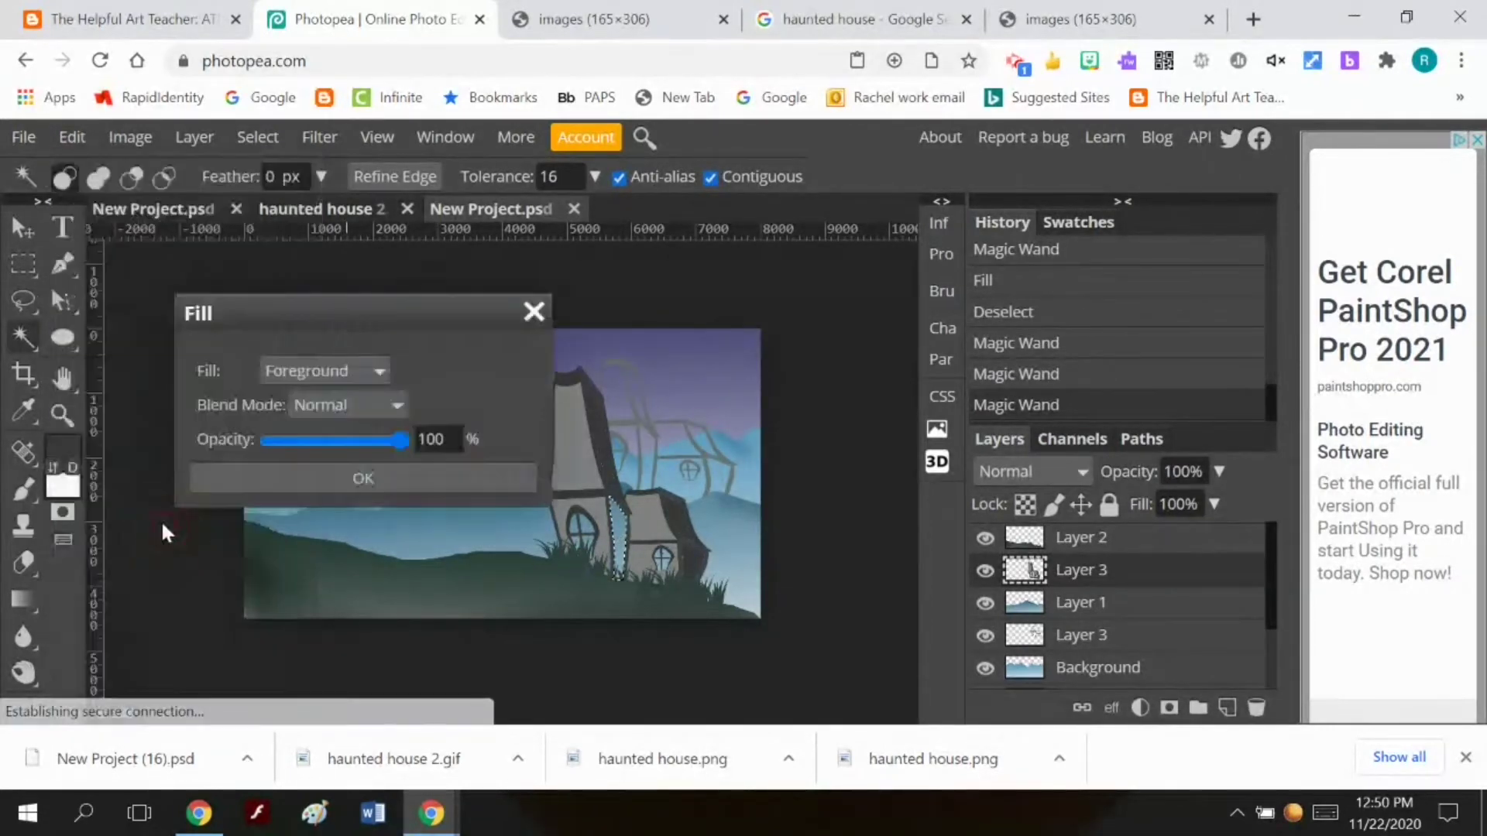
pyautogui.click(350, 479)
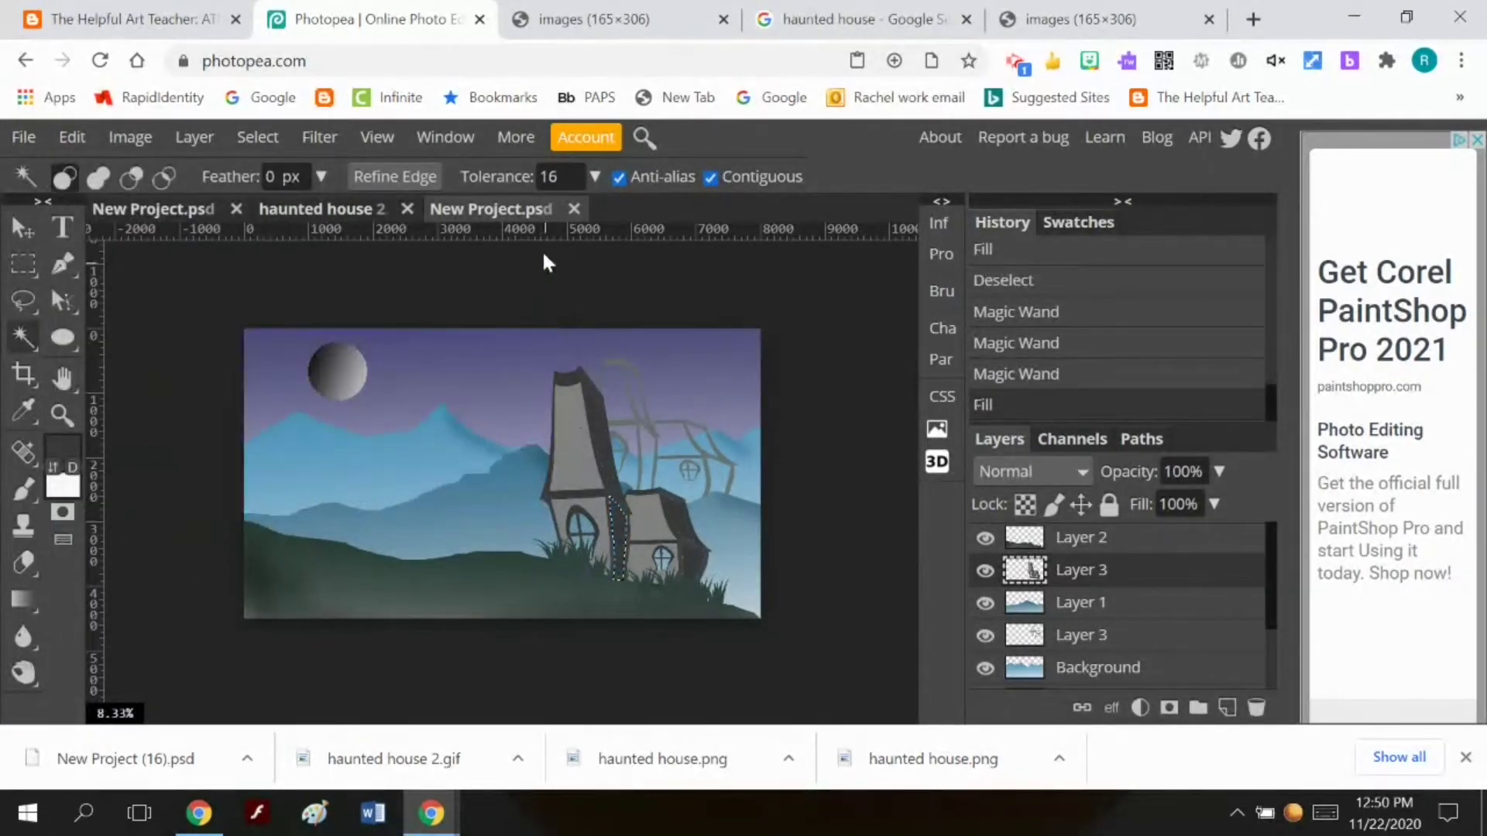
pyautogui.click(263, 137)
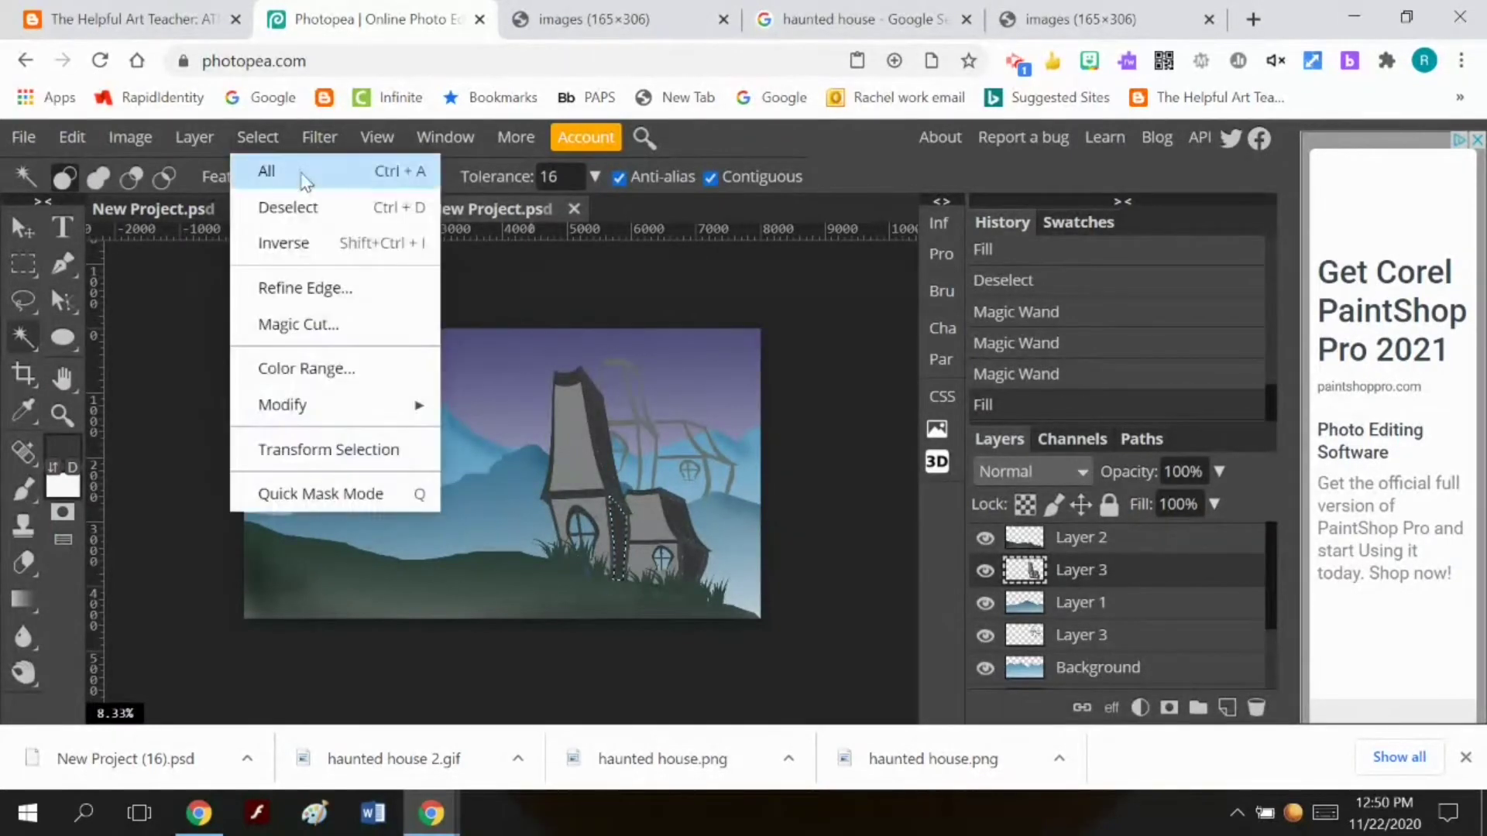
pyautogui.click(310, 206)
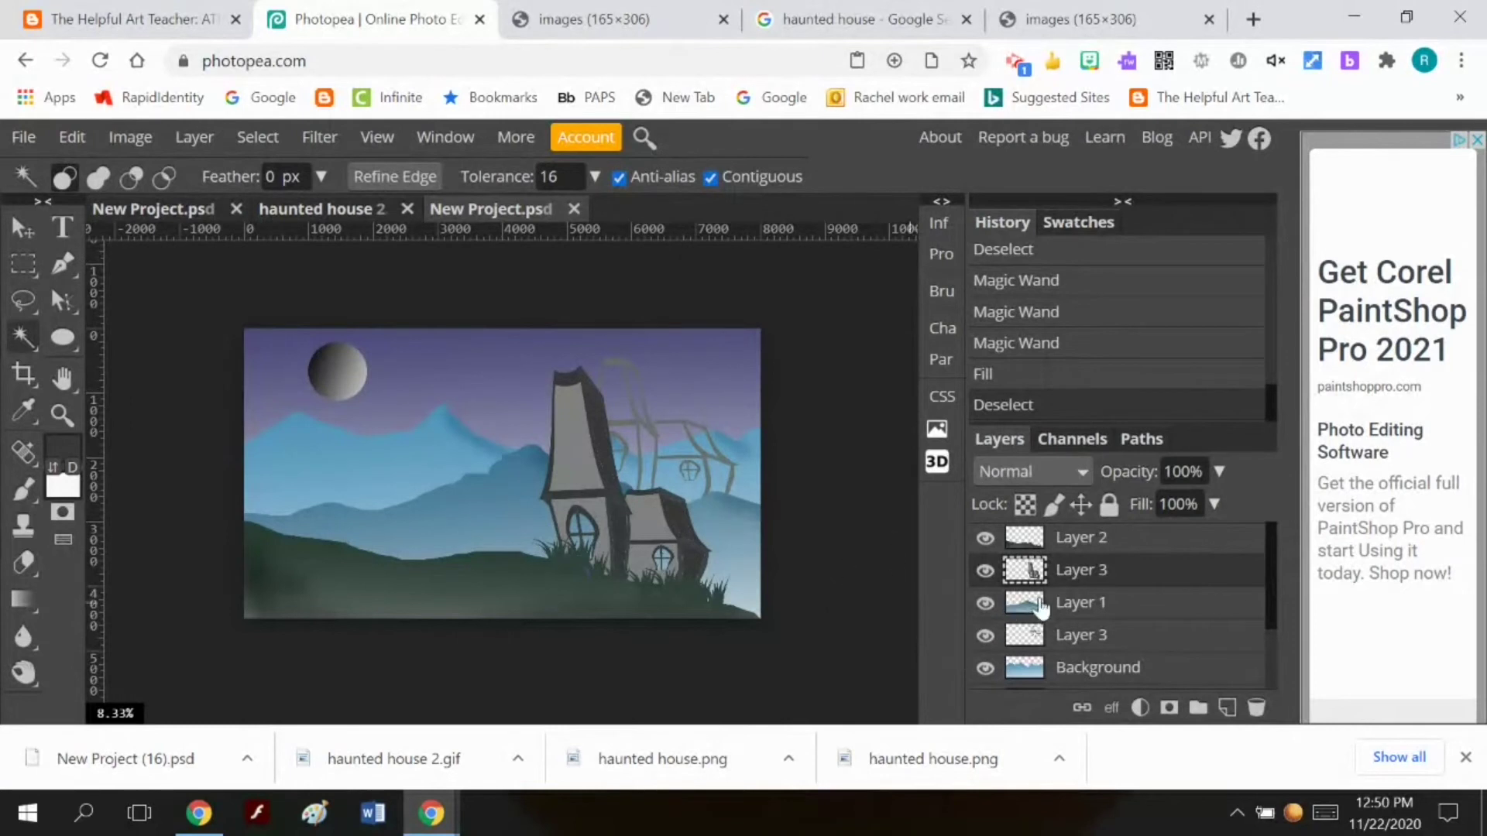
# Shrink the faint background house on the Layer 3 below Layer 1 to about 36.6% width and 46.3% height, placing it by the canvas's right edge
pyautogui.click(1062, 647)
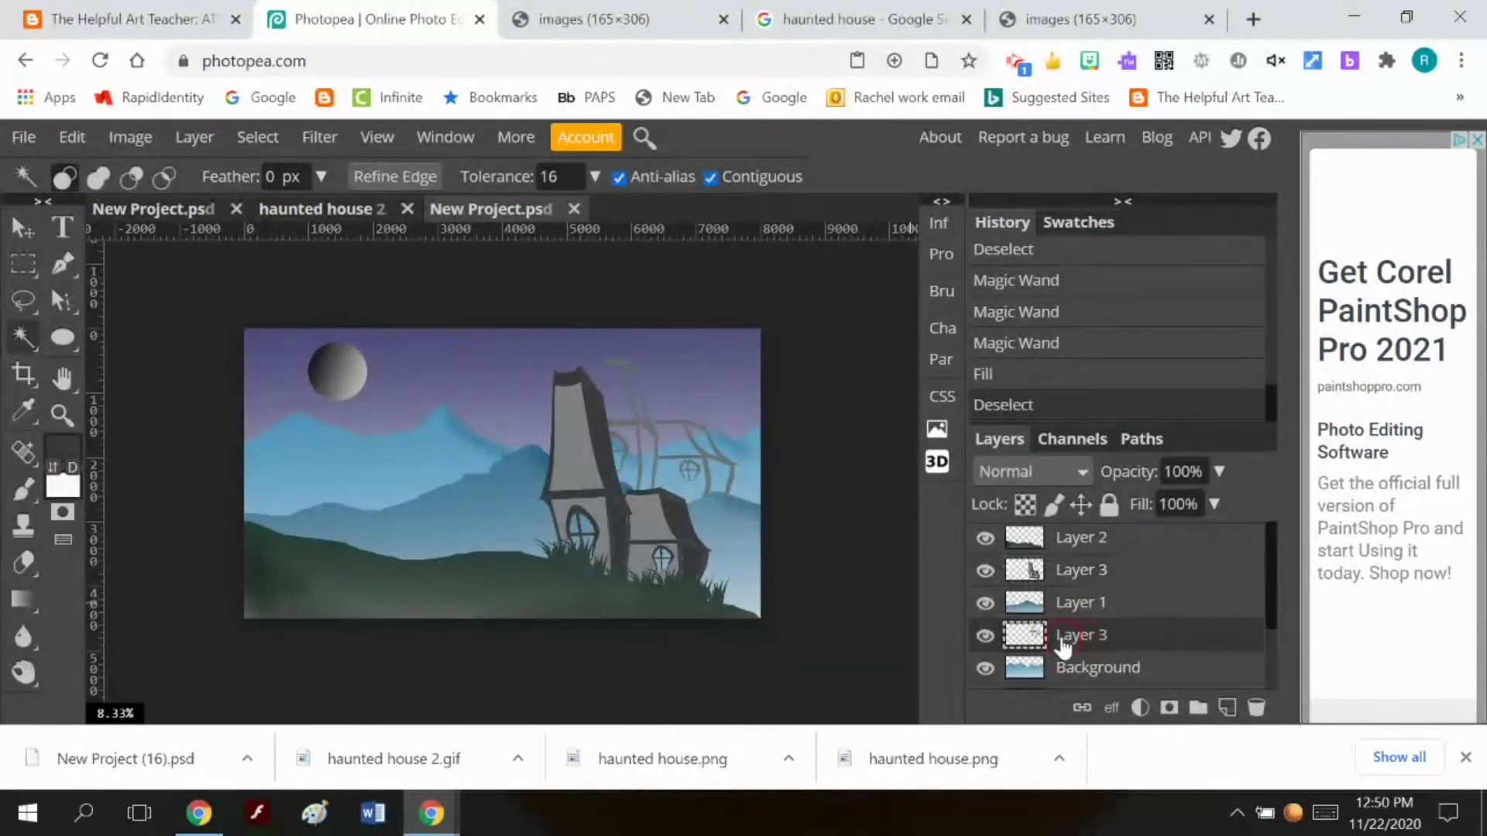
pyautogui.click(985, 637)
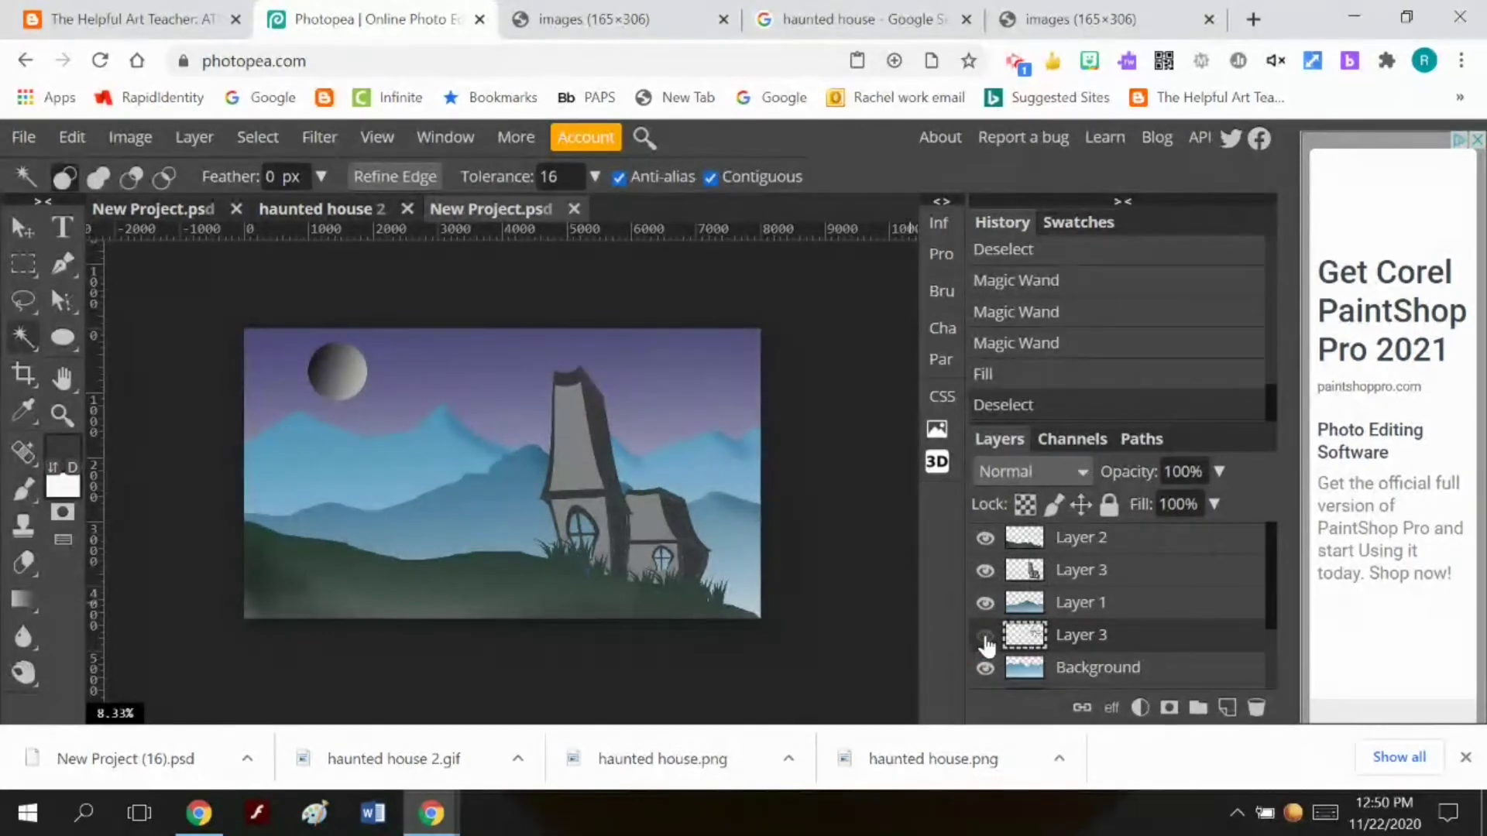
pyautogui.click(985, 636)
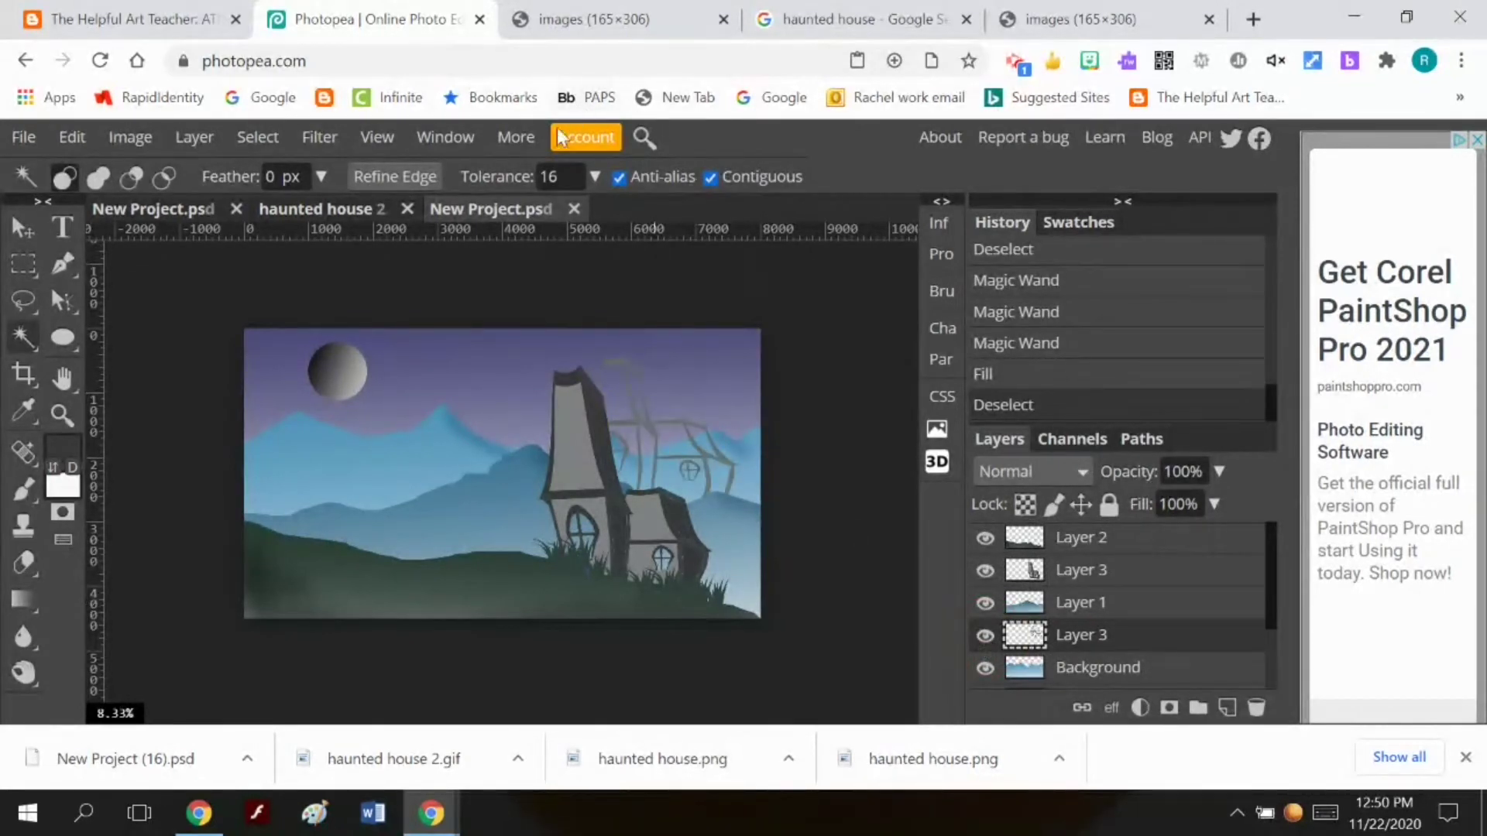
pyautogui.click(65, 138)
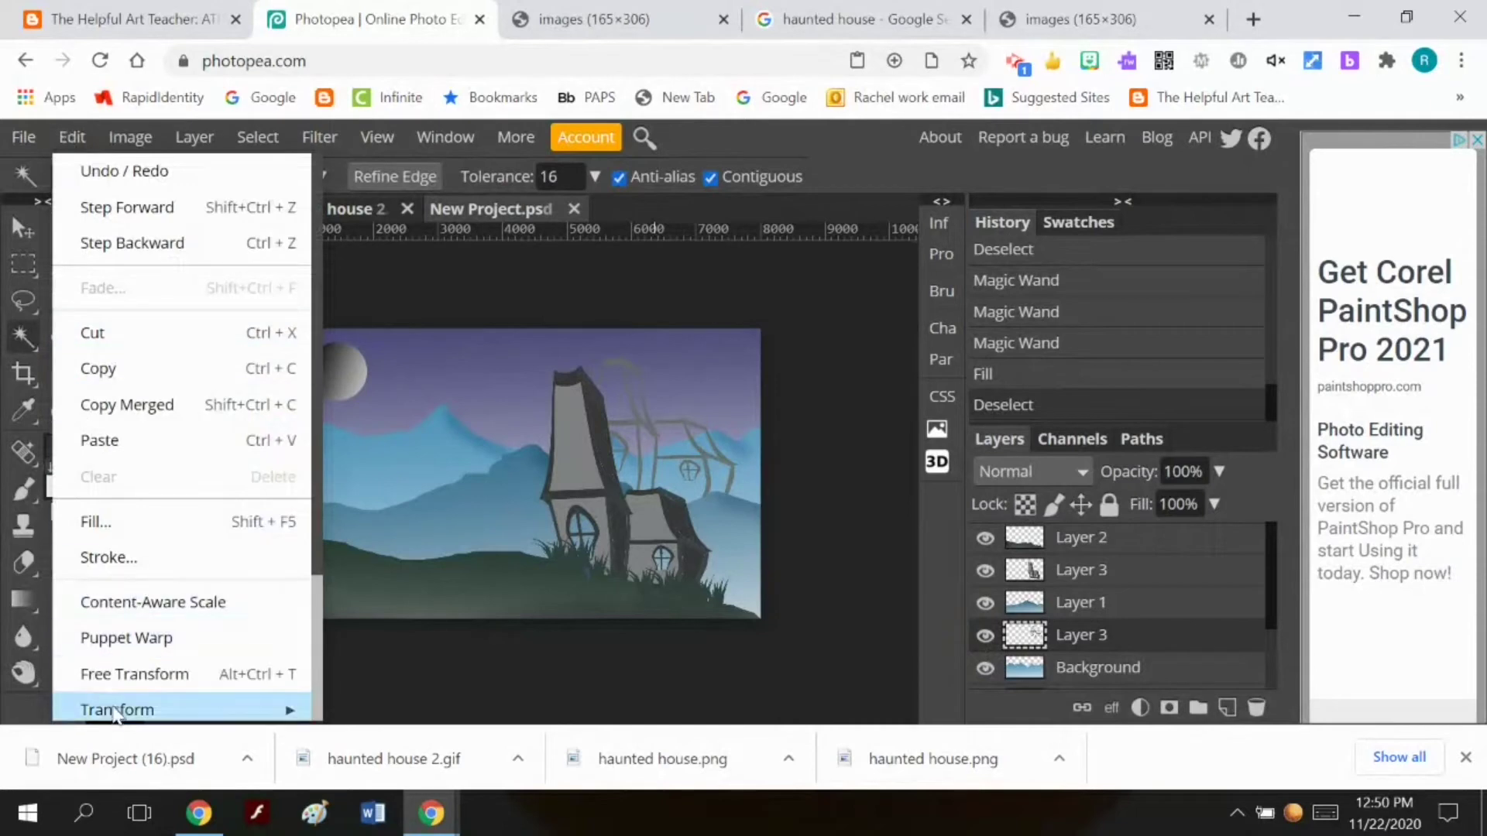
pyautogui.moveTo(108, 707)
pyautogui.click(457, 370)
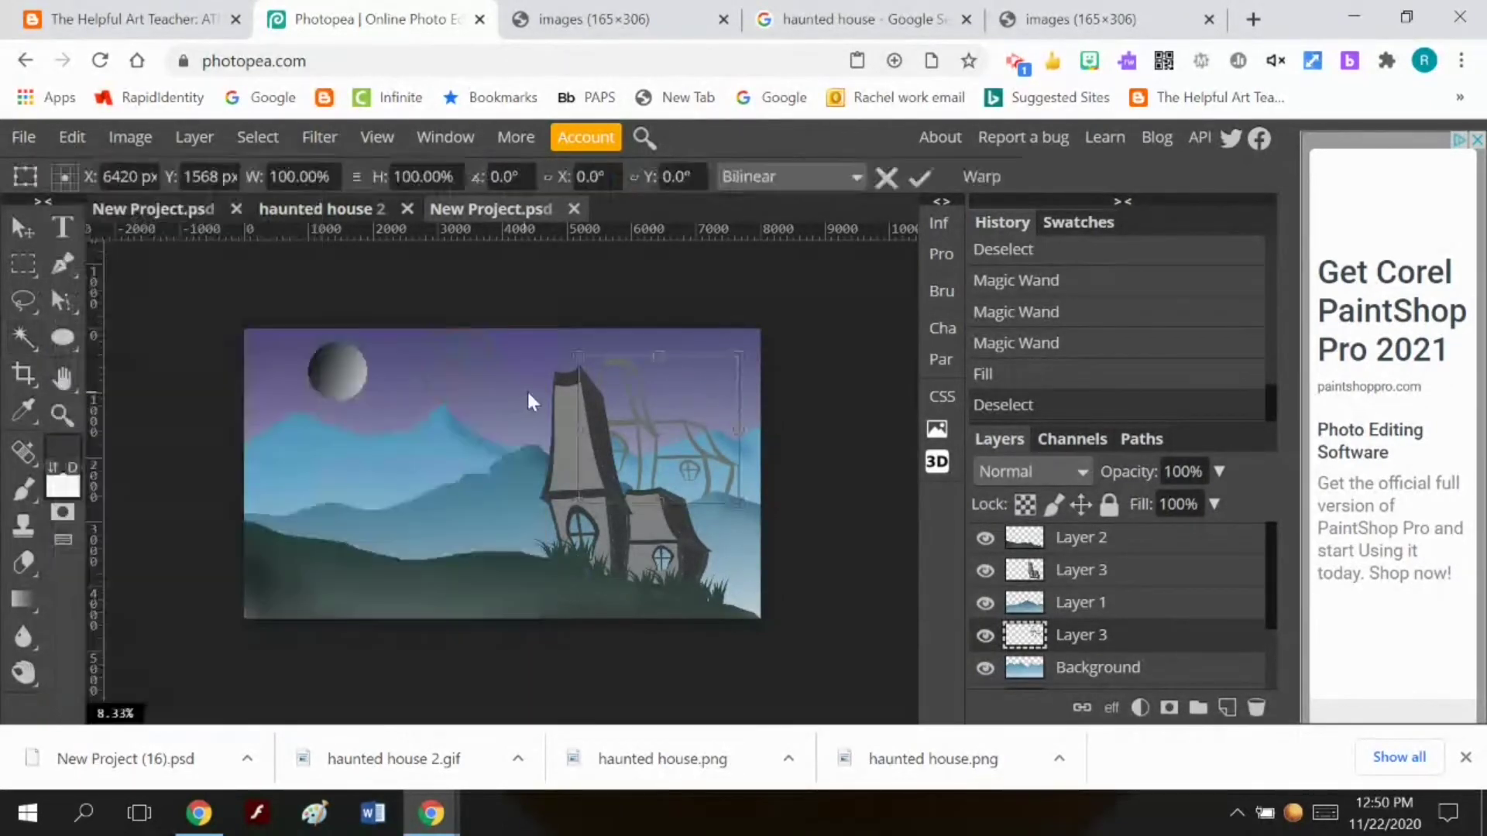
pyautogui.moveTo(579, 356); pyautogui.dragTo(667, 411)
pyautogui.moveTo(698, 459)
pyautogui.mouseDown()
pyautogui.moveTo(718, 475)
pyautogui.moveTo(695, 486)
pyautogui.moveTo(719, 483)
pyautogui.mouseUp()
pyautogui.moveTo(691, 417); pyautogui.dragTo(701, 437)
pyautogui.moveTo(701, 440); pyautogui.dragTo(700, 434)
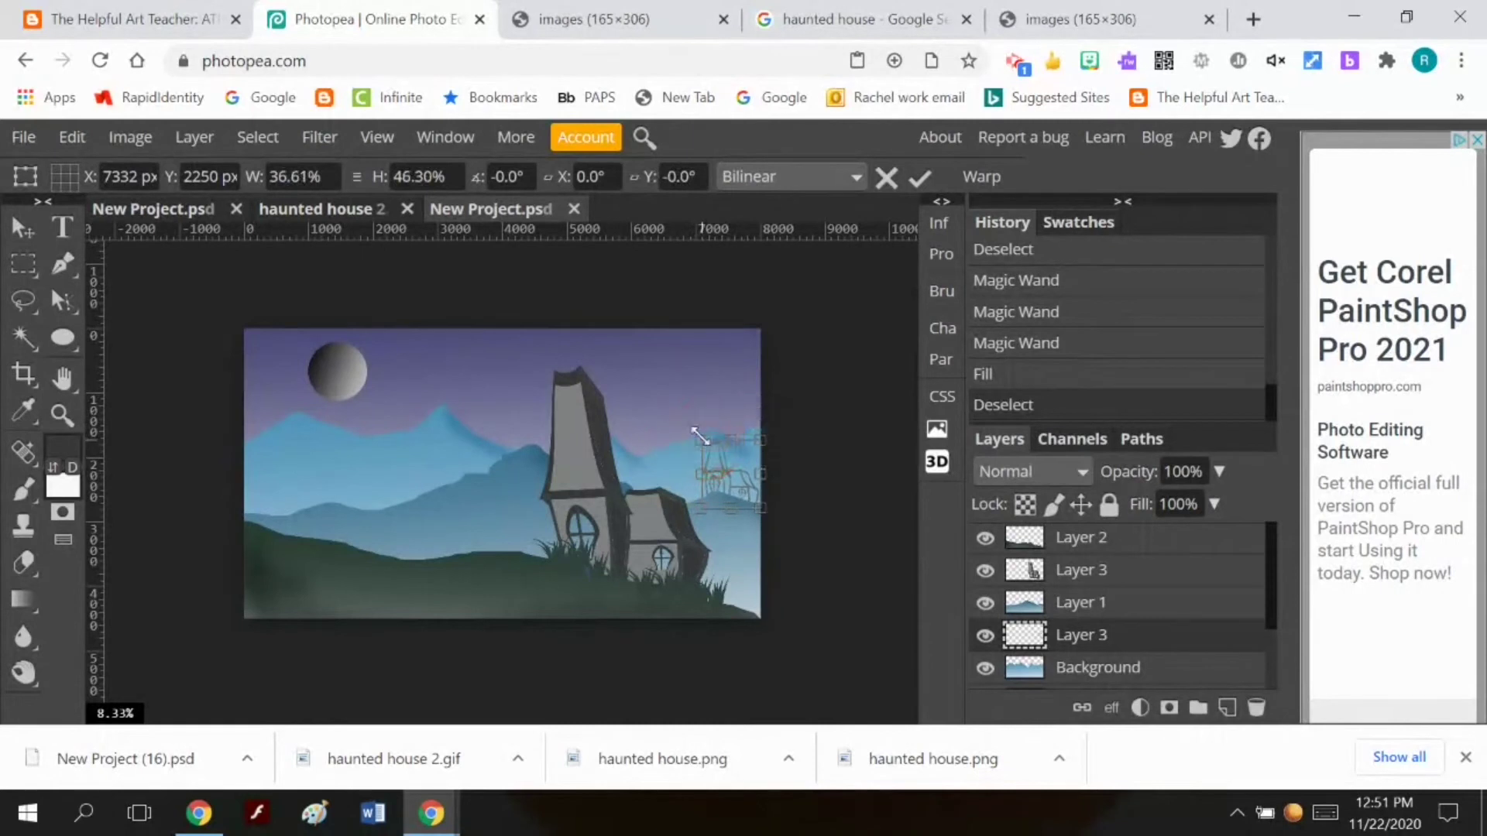
pyautogui.click(915, 179)
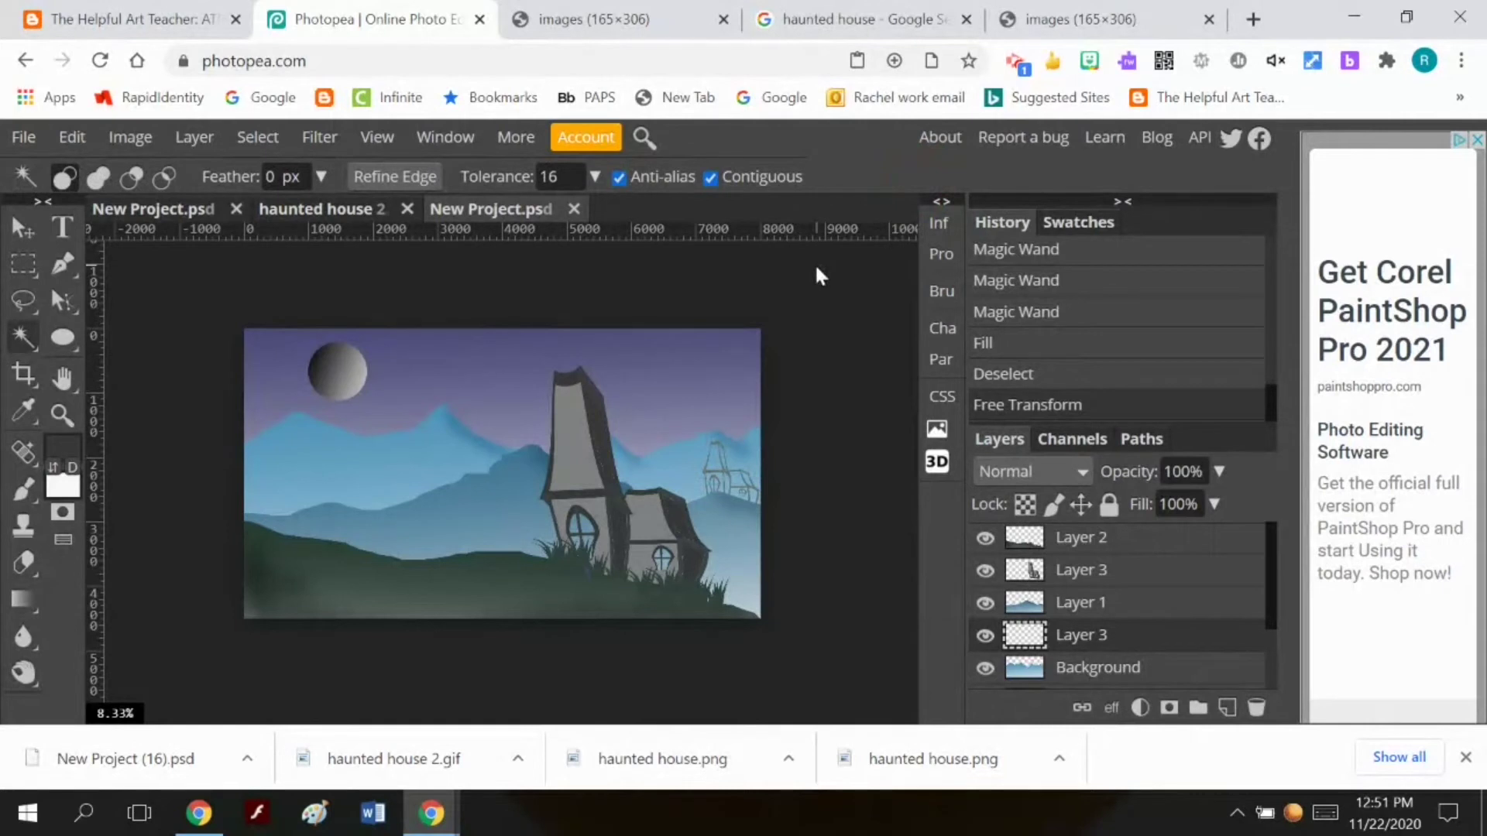
# Hide every layer except the dark house's Layer 3, including Layer 2, Layer 1, Background, both shapes and the sky gradient
pyautogui.click(985, 539)
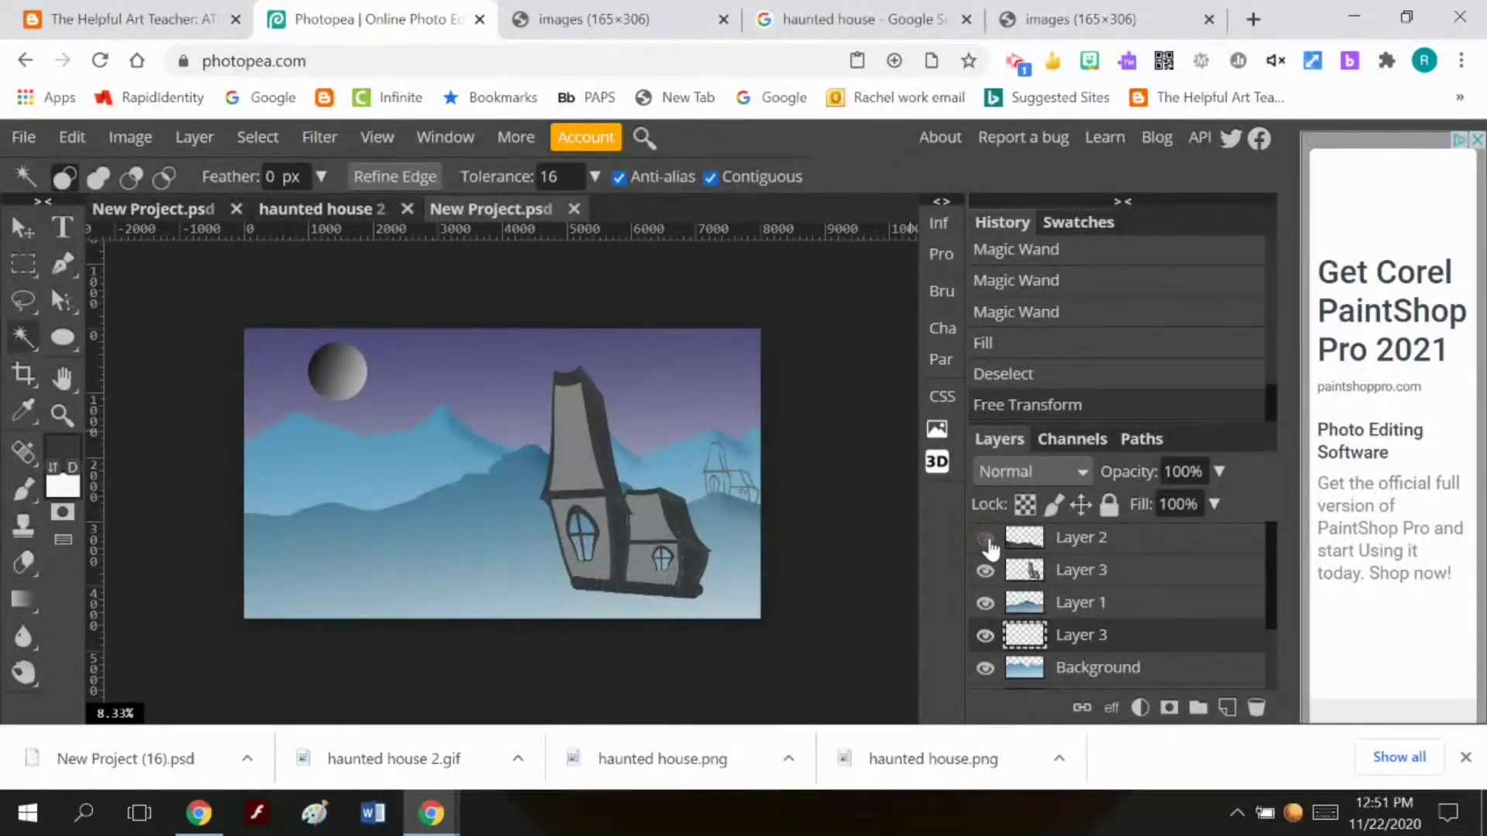
pyautogui.click(985, 603)
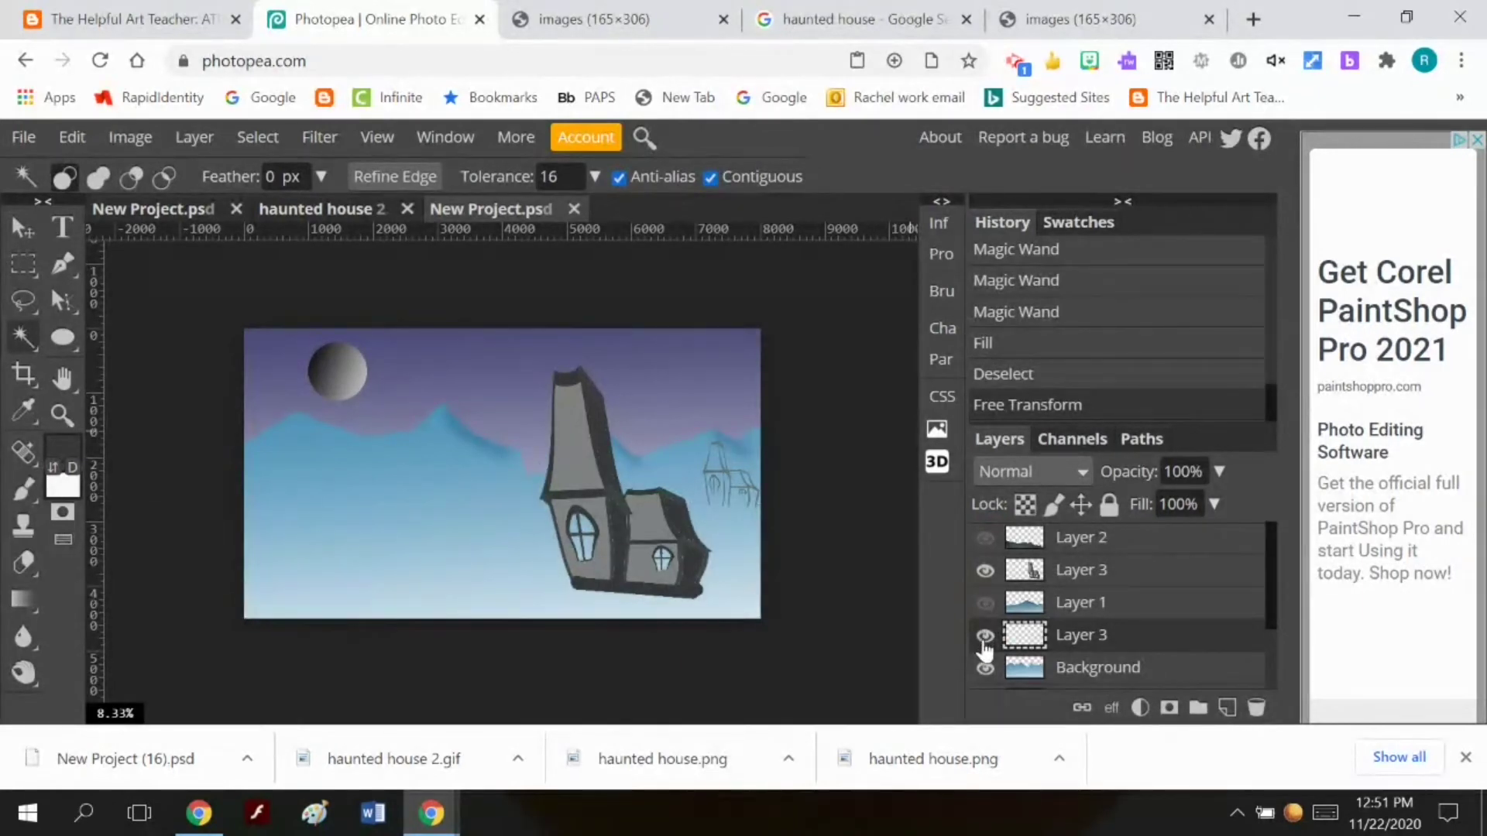
pyautogui.click(985, 636)
pyautogui.click(985, 668)
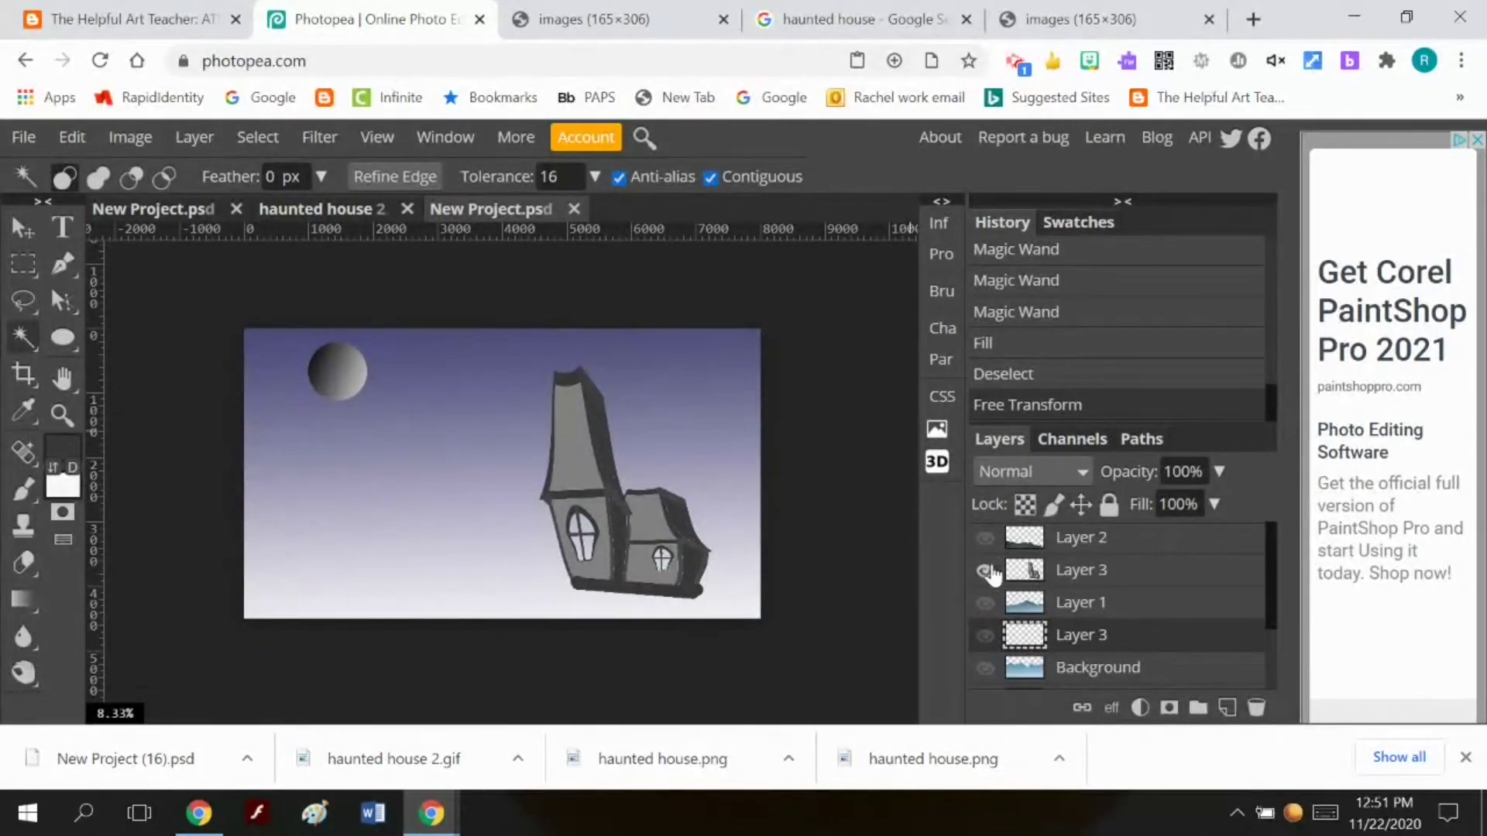
pyautogui.scroll(-2, 989, 620)
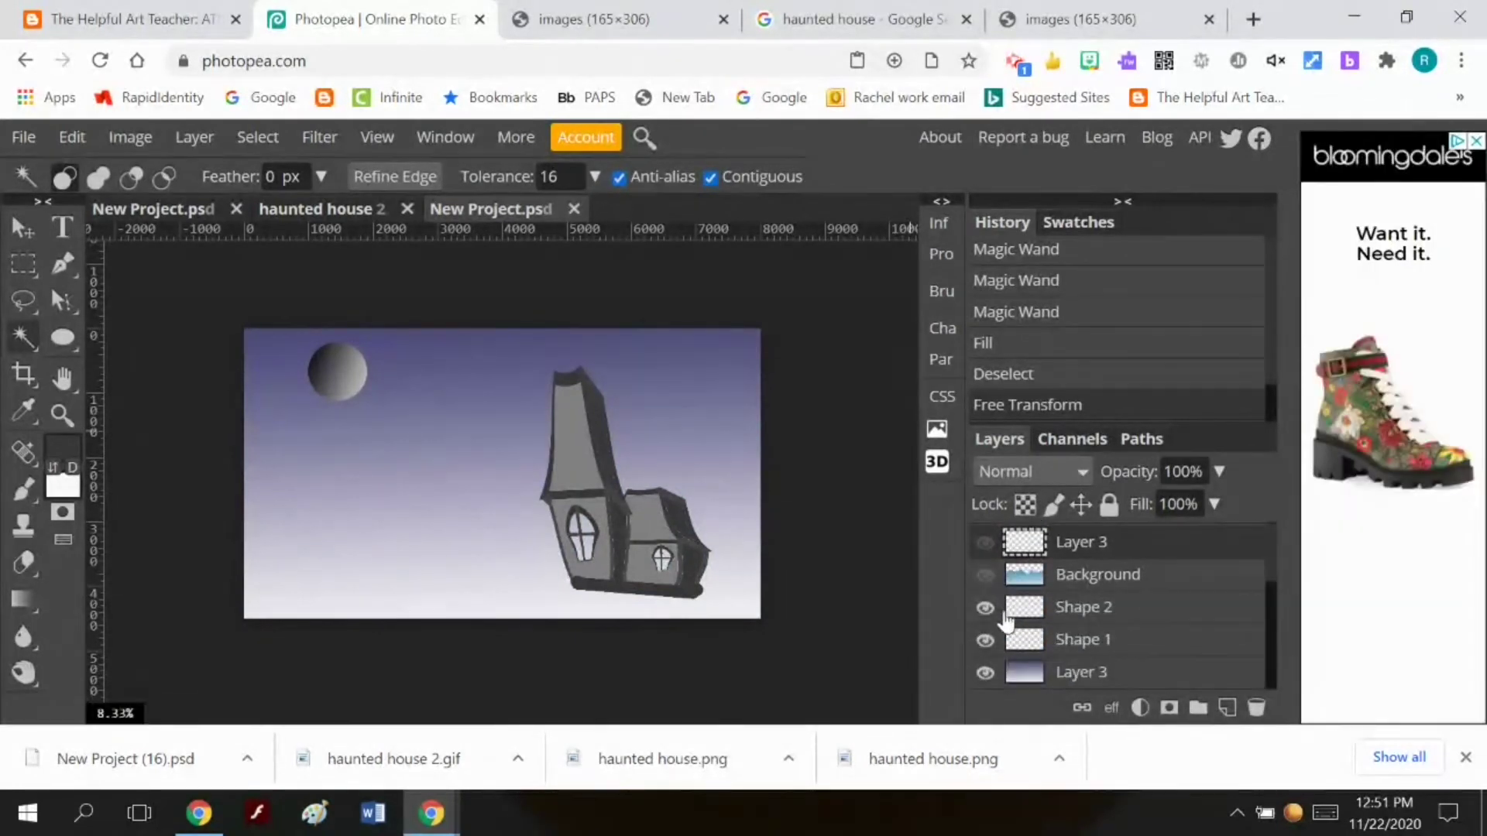
pyautogui.click(992, 611)
pyautogui.click(984, 642)
pyautogui.click(984, 674)
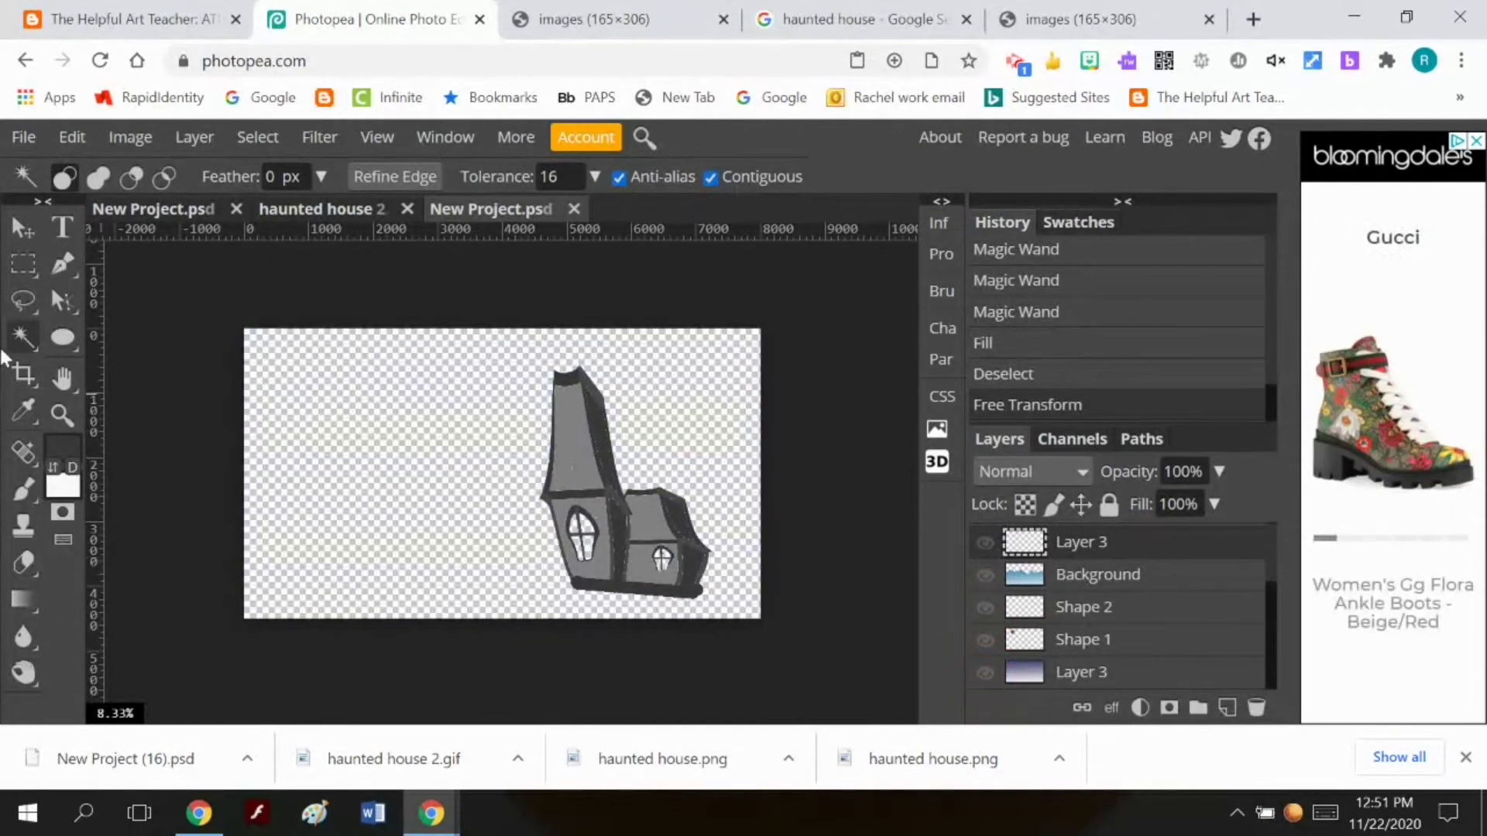
# Lasso a loose outline around the dark house on its Layer 3 and define it as a new brush
pyautogui.scroll(3, 1052, 591)
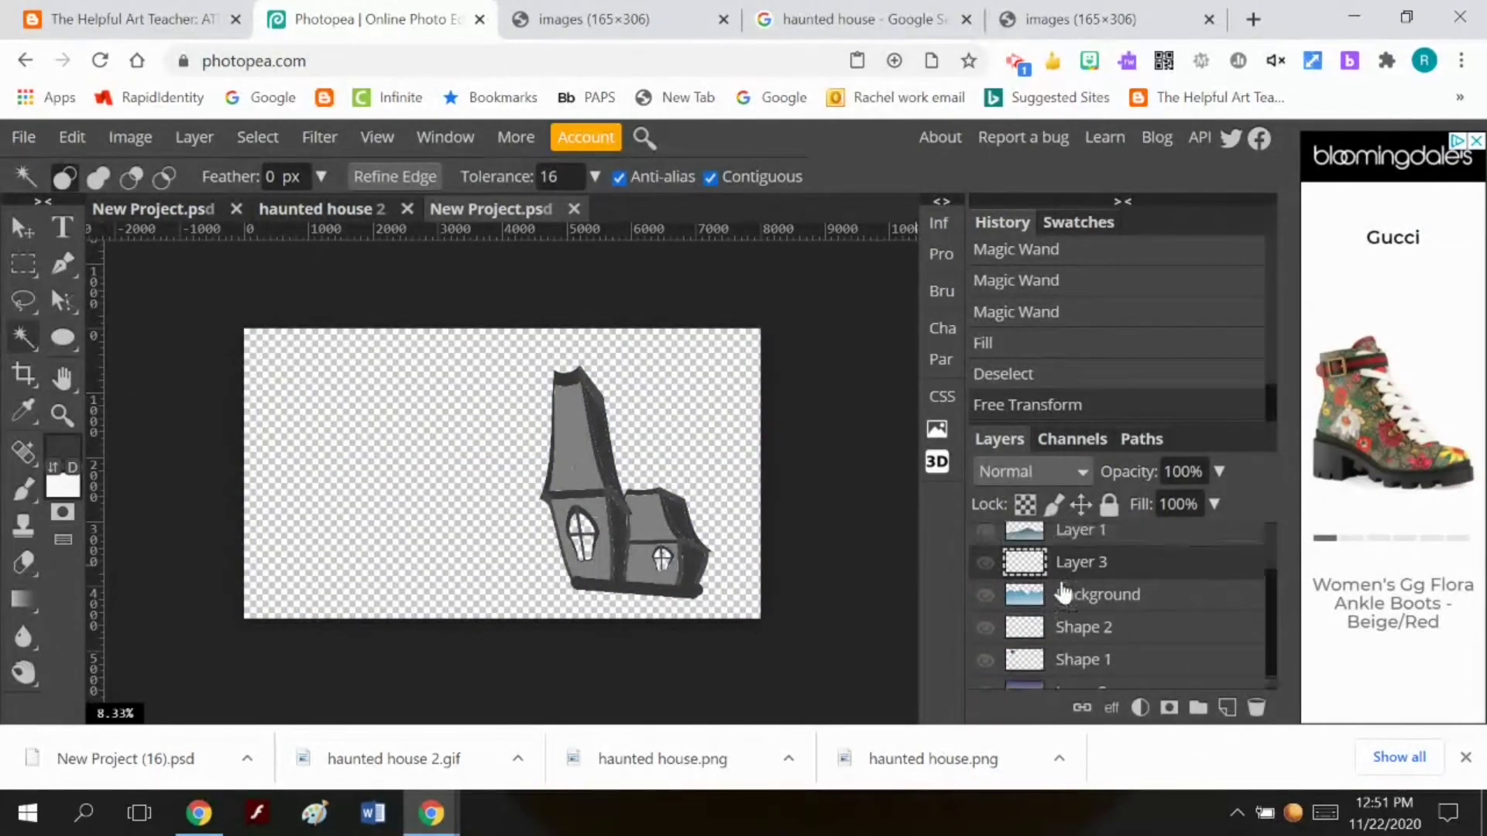
pyautogui.click(1056, 571)
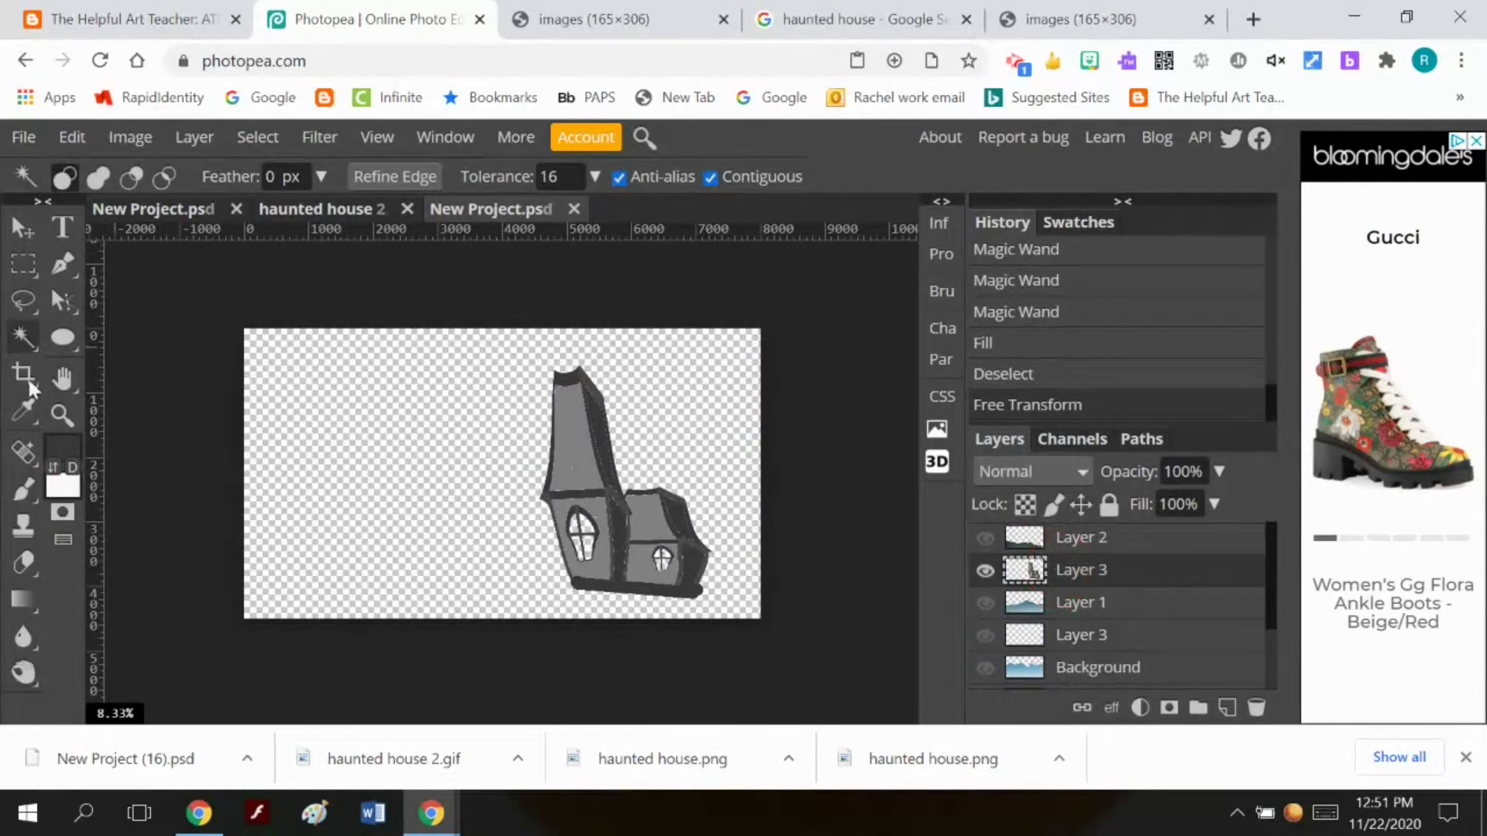
pyautogui.click(17, 303)
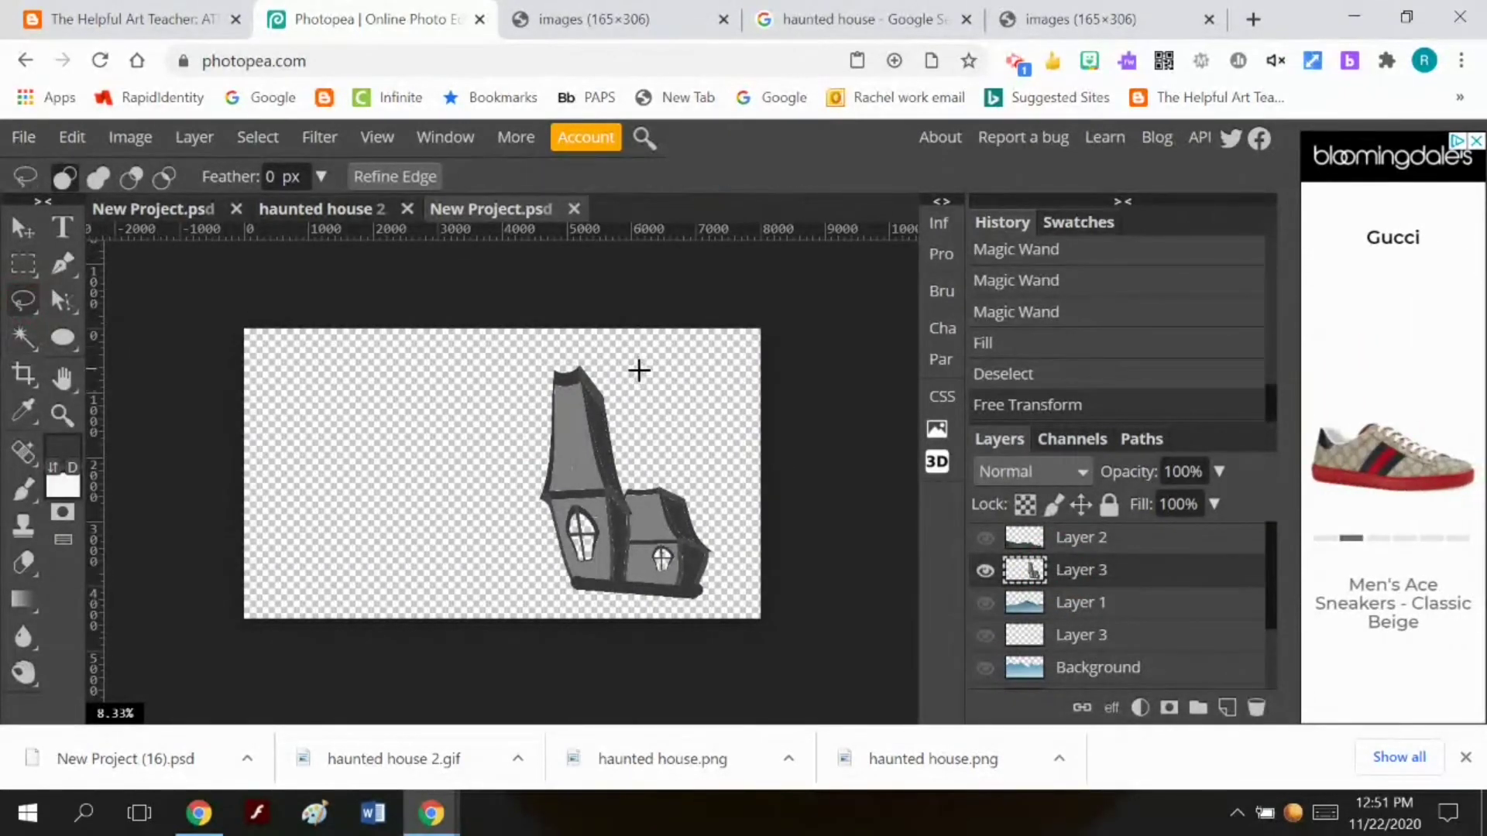
pyautogui.moveTo(639, 371)
pyautogui.mouseDown()
pyautogui.moveTo(568, 356)
pyautogui.moveTo(530, 377)
pyautogui.moveTo(489, 542)
pyautogui.moveTo(512, 590)
pyautogui.moveTo(553, 620)
pyautogui.moveTo(629, 640)
pyautogui.moveTo(711, 623)
pyautogui.moveTo(742, 550)
pyautogui.moveTo(709, 429)
pyautogui.moveTo(643, 369)
pyautogui.moveTo(587, 358)
pyautogui.mouseUp()
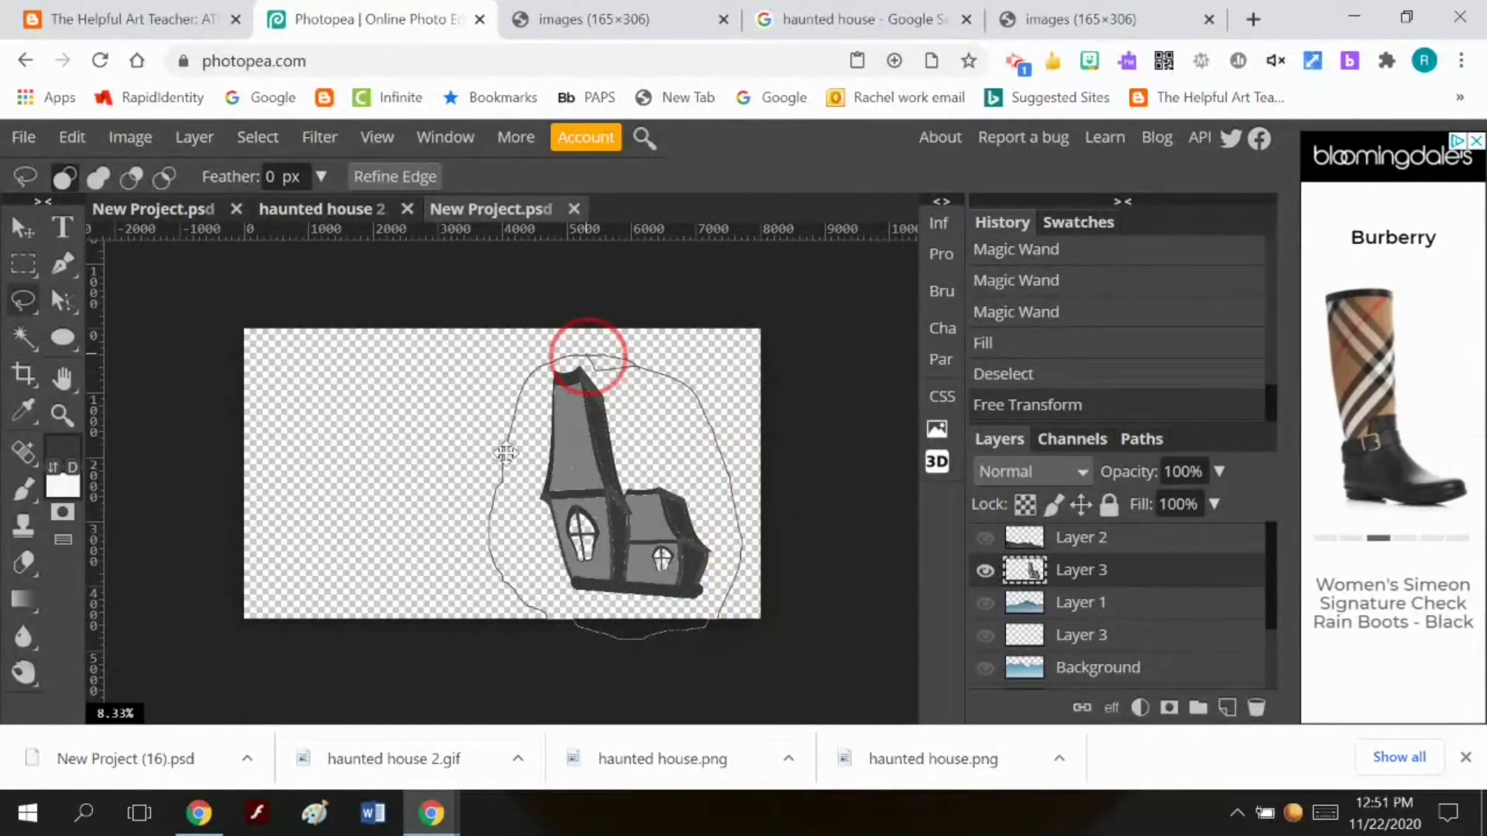
pyautogui.moveTo(506, 453); pyautogui.dragTo(506, 453)
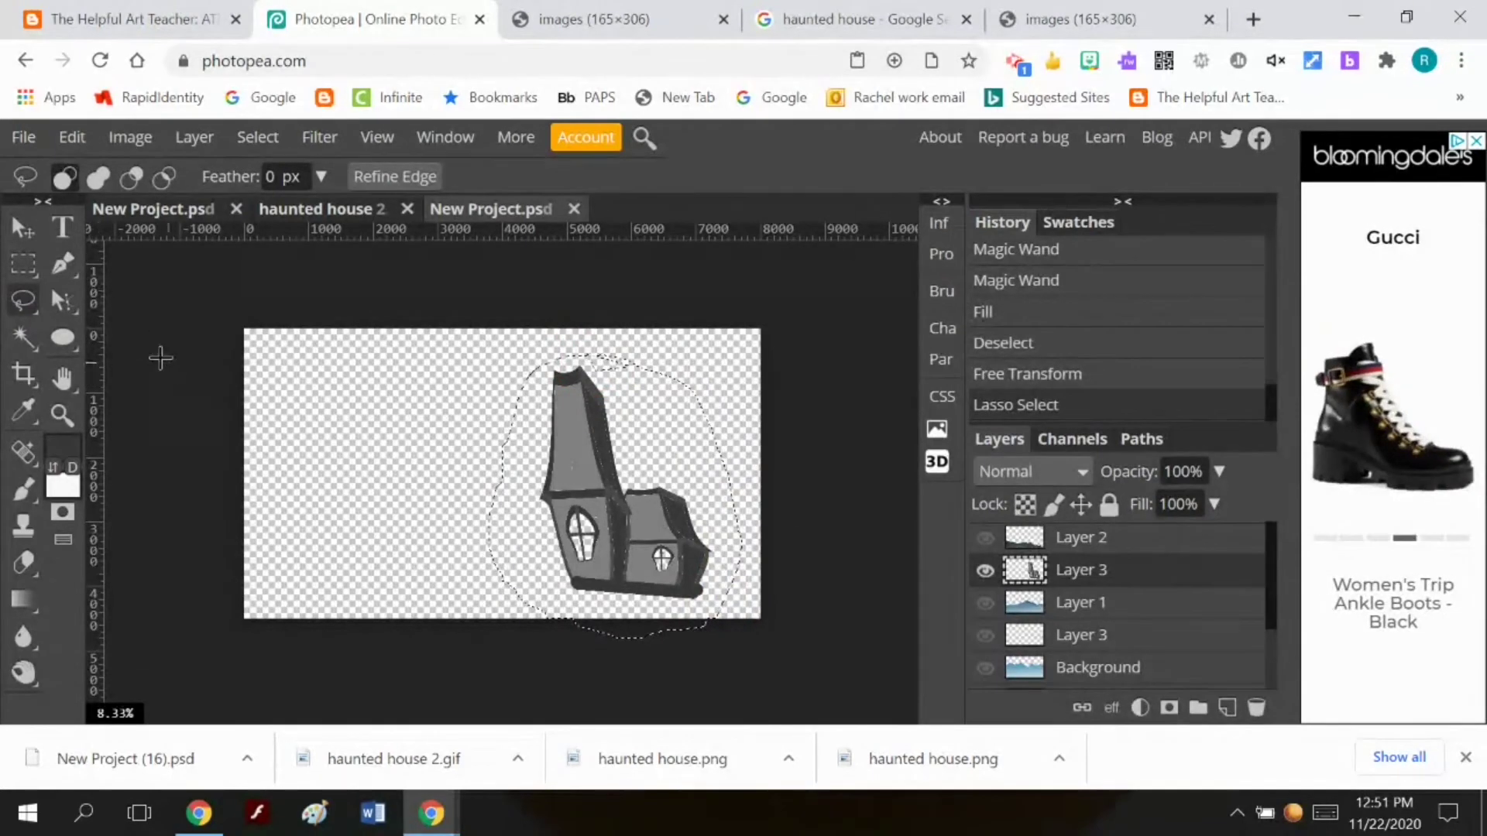
pyautogui.click(69, 137)
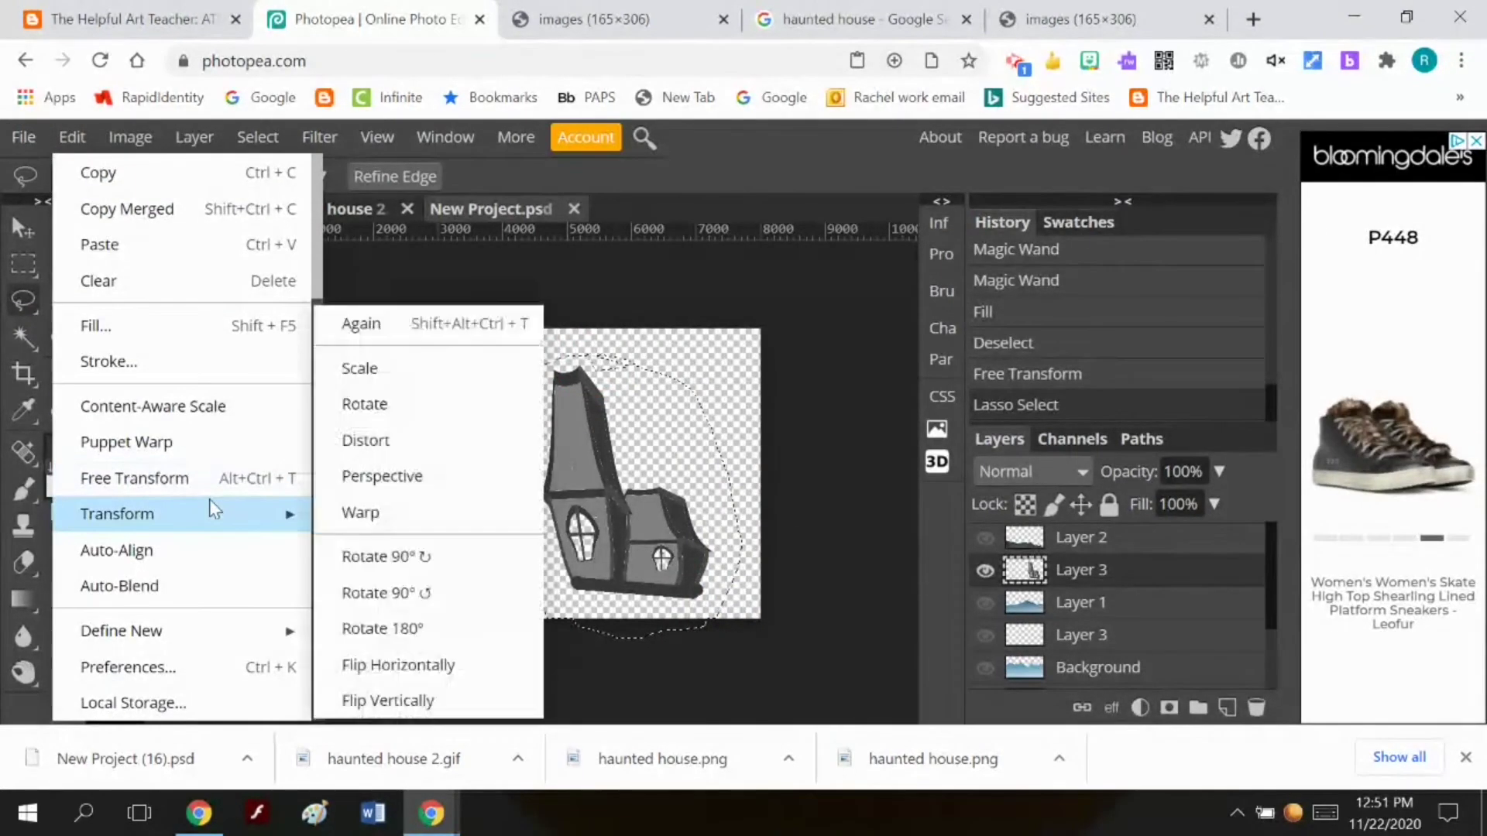
pyautogui.moveTo(221, 643)
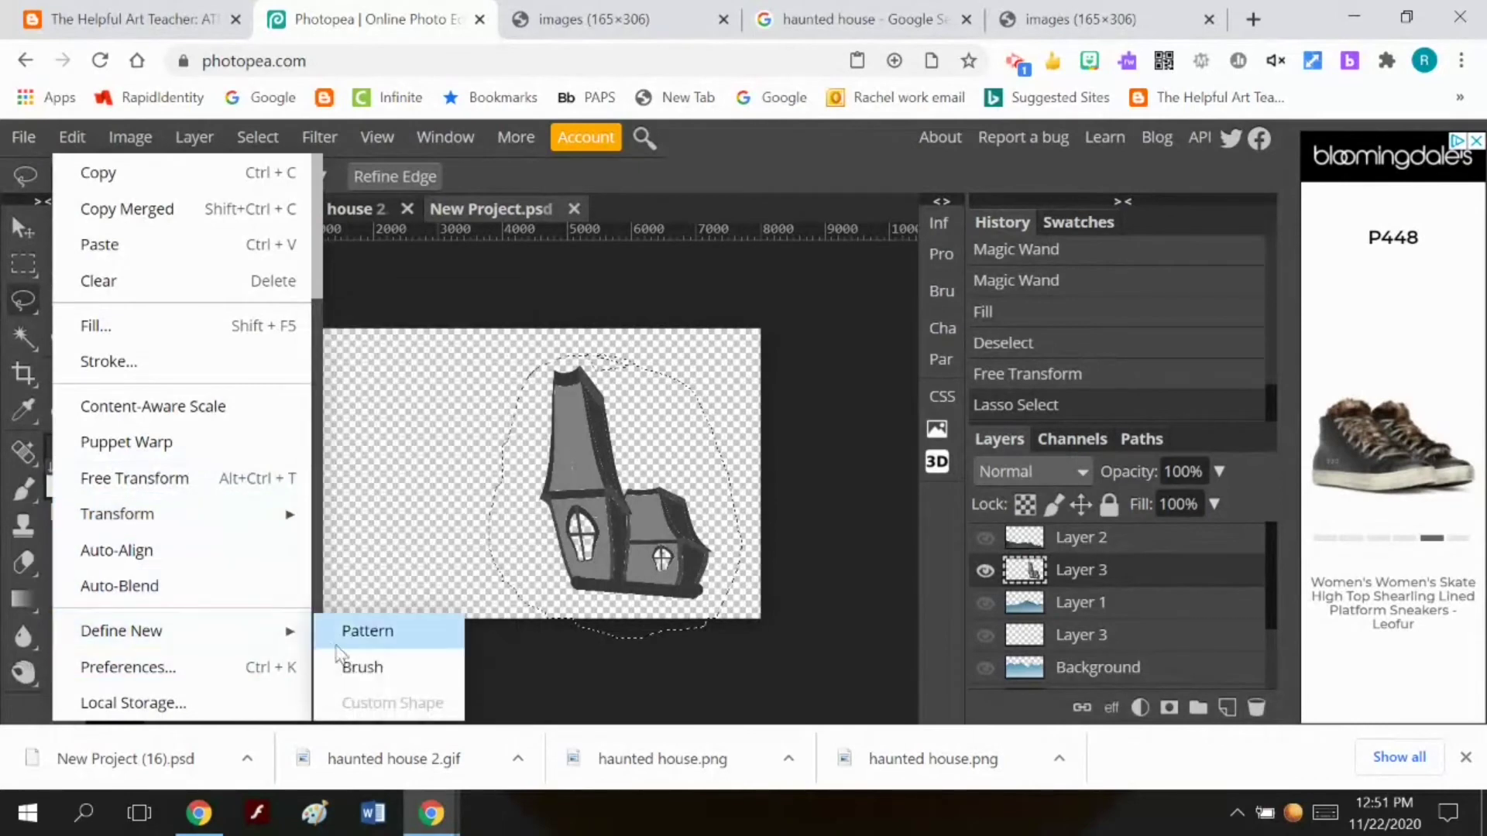
pyautogui.click(400, 670)
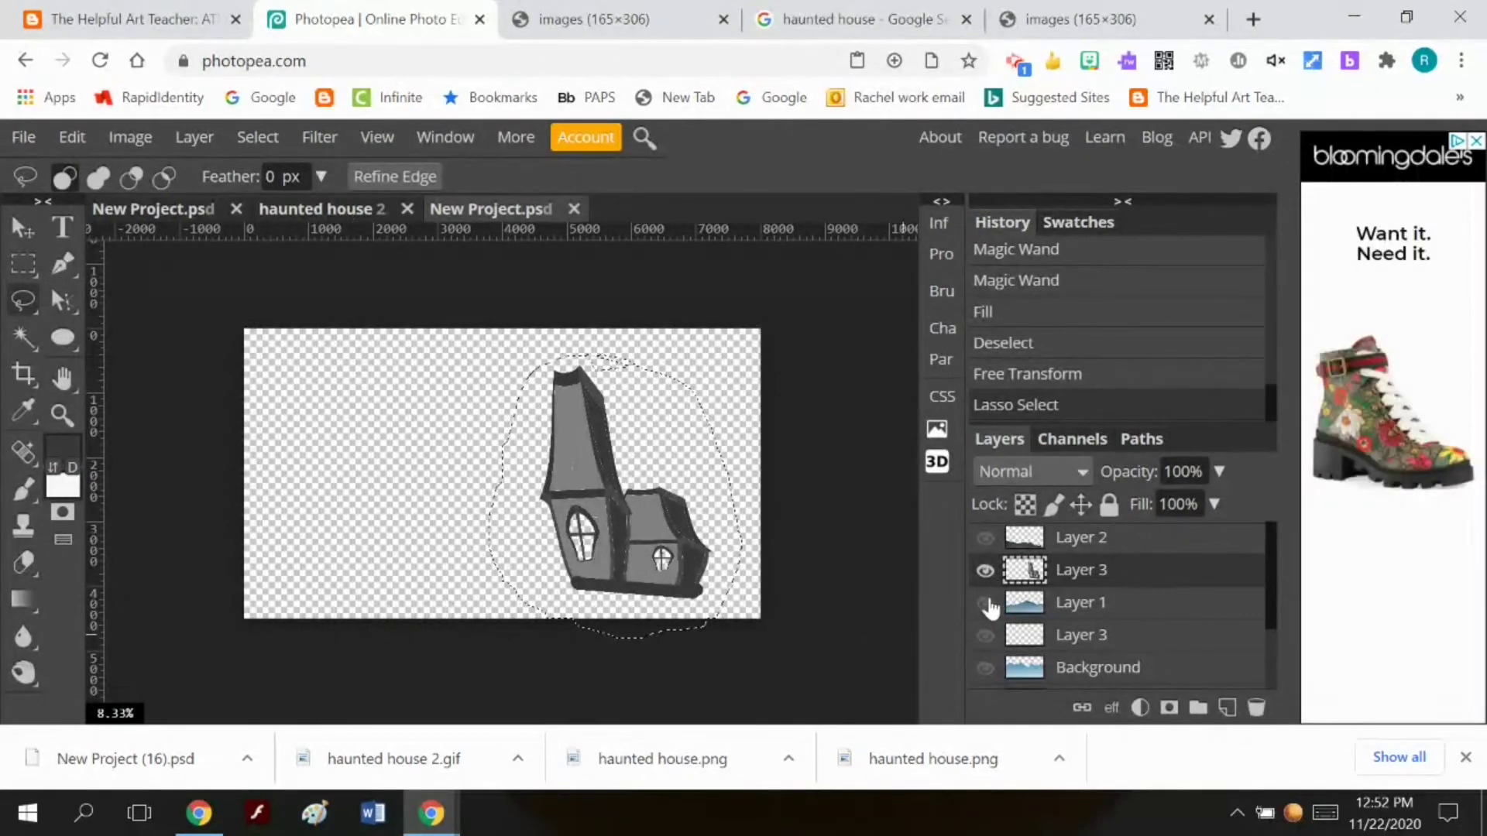
# Show Layer 2, Layer 1, the background house's Layer 3, Background, Shape 2 and Shape 1 again
pyautogui.click(985, 604)
pyautogui.click(985, 636)
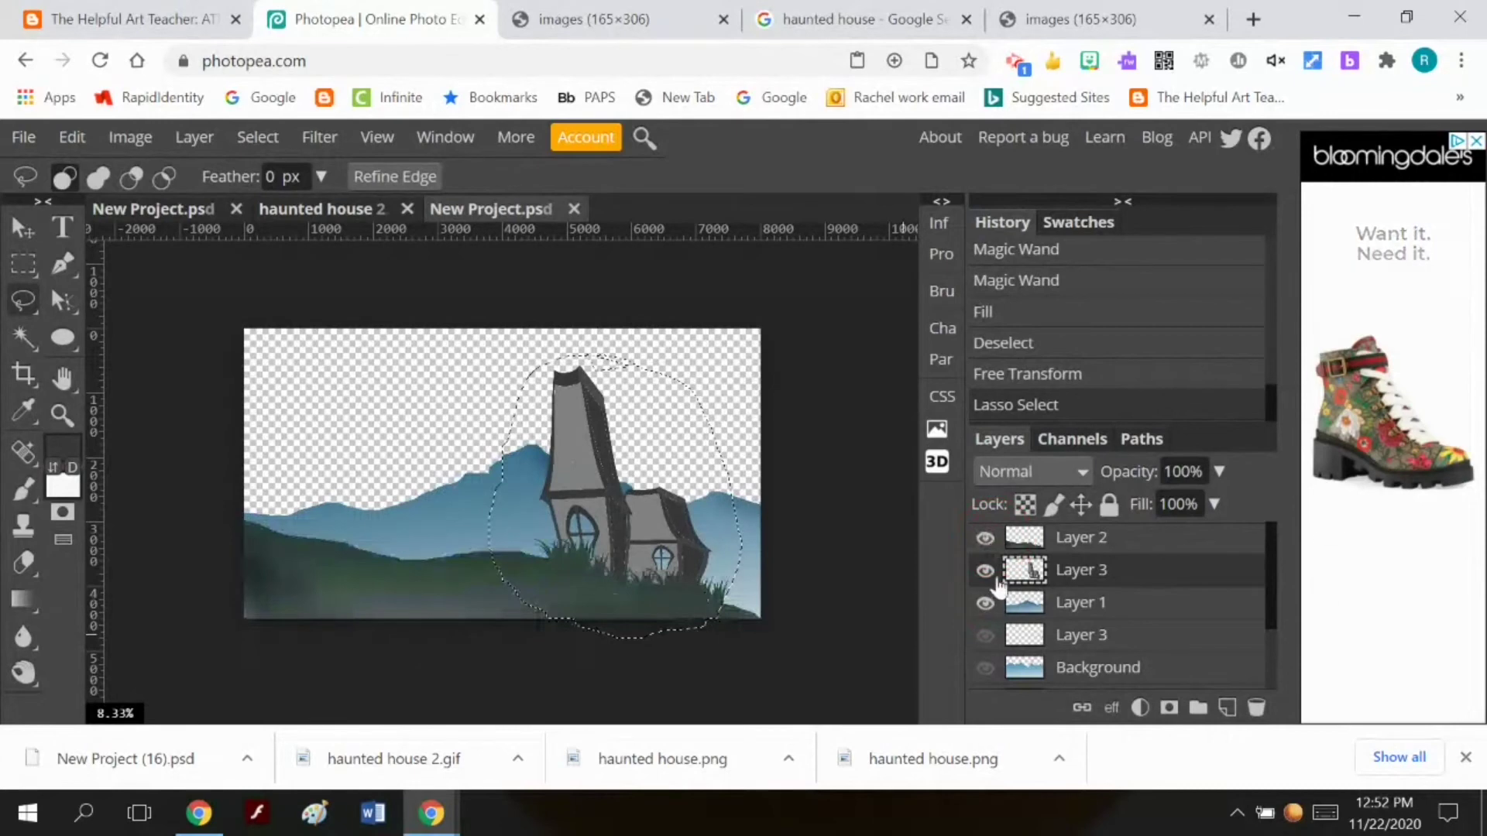
pyautogui.click(986, 670)
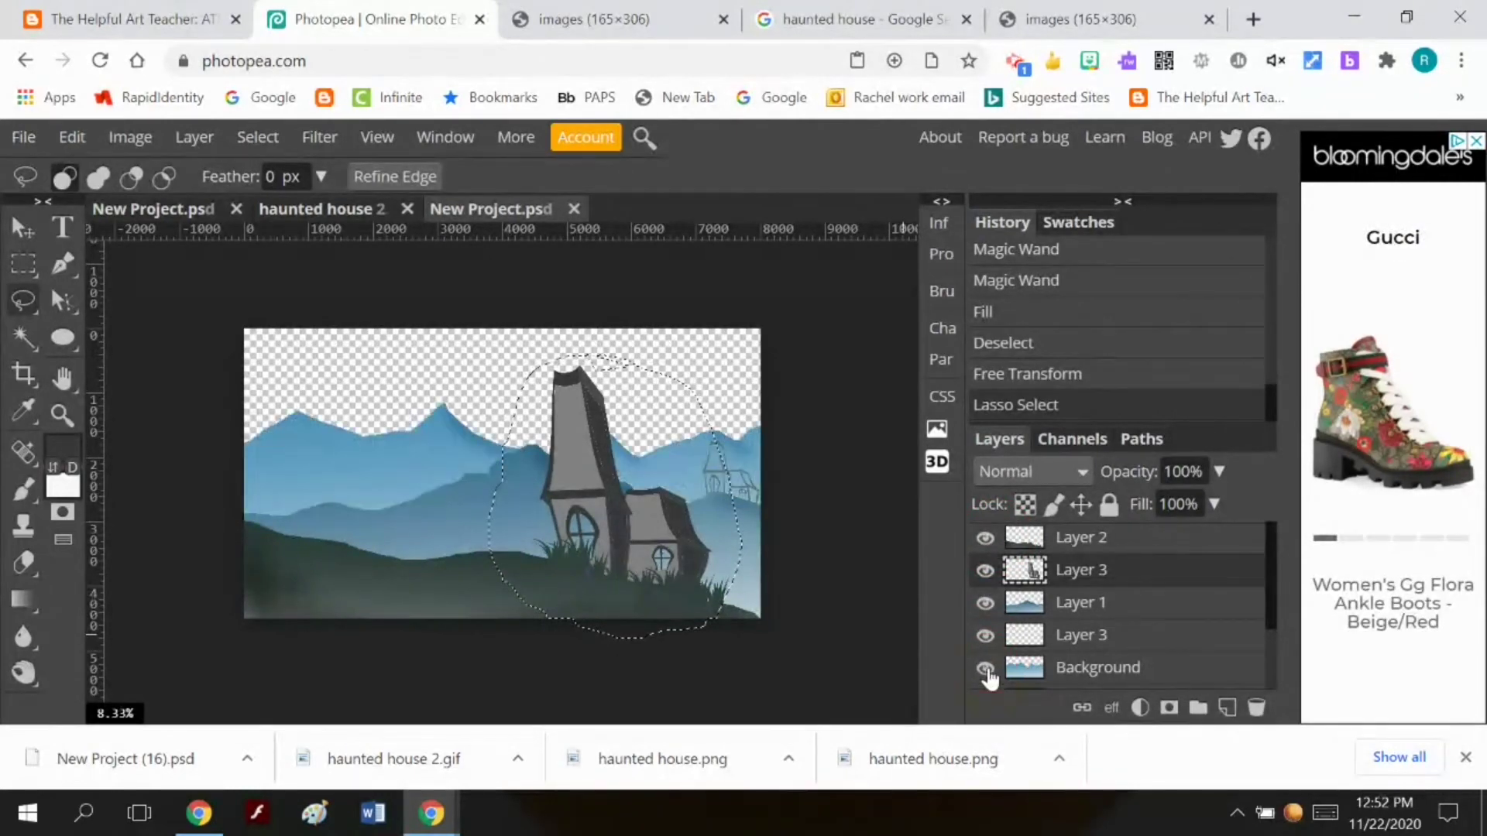
pyautogui.scroll(-3, 991, 623)
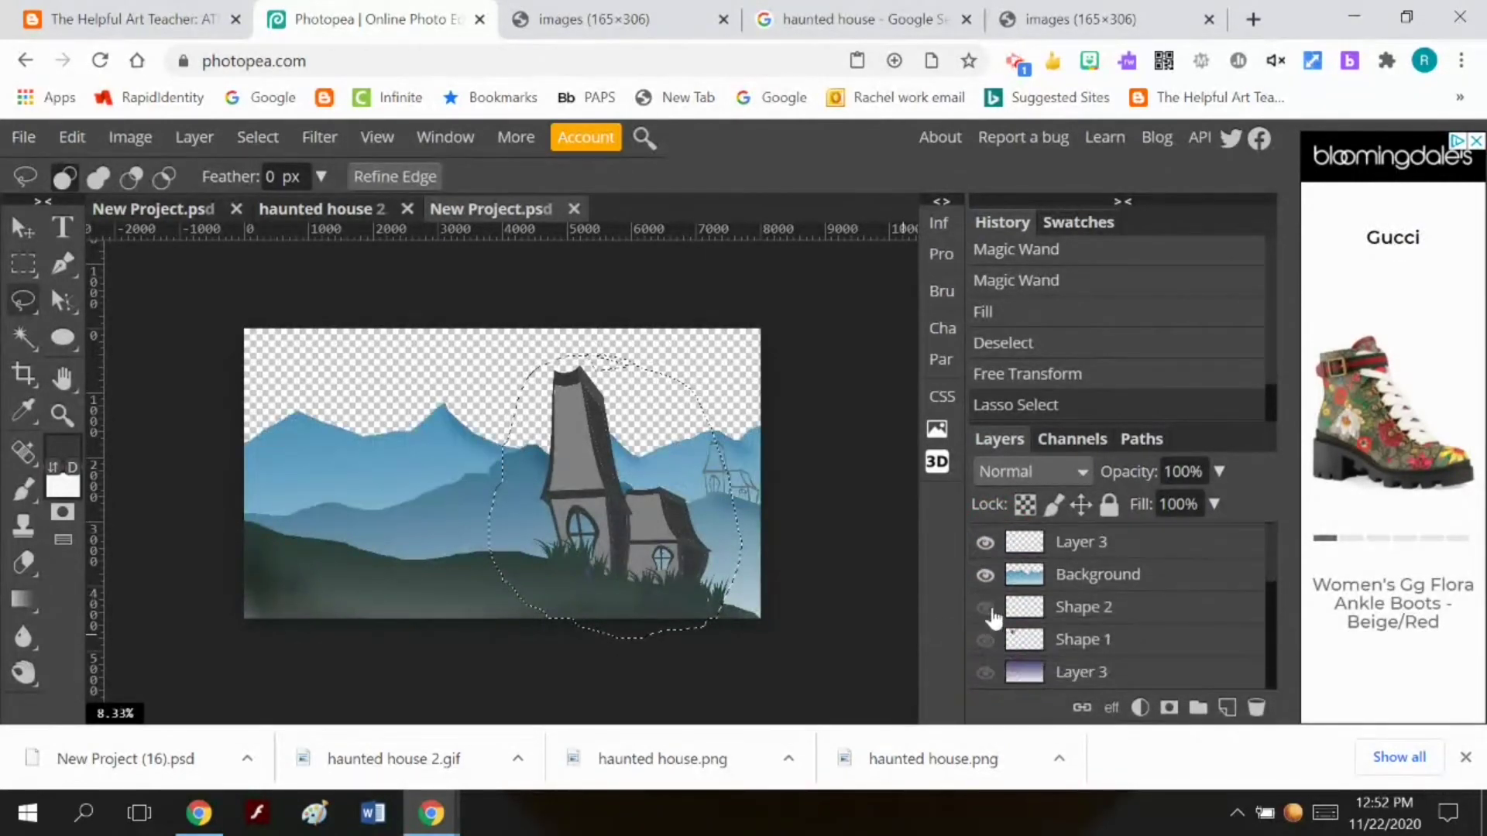
pyautogui.click(985, 607)
pyautogui.click(985, 640)
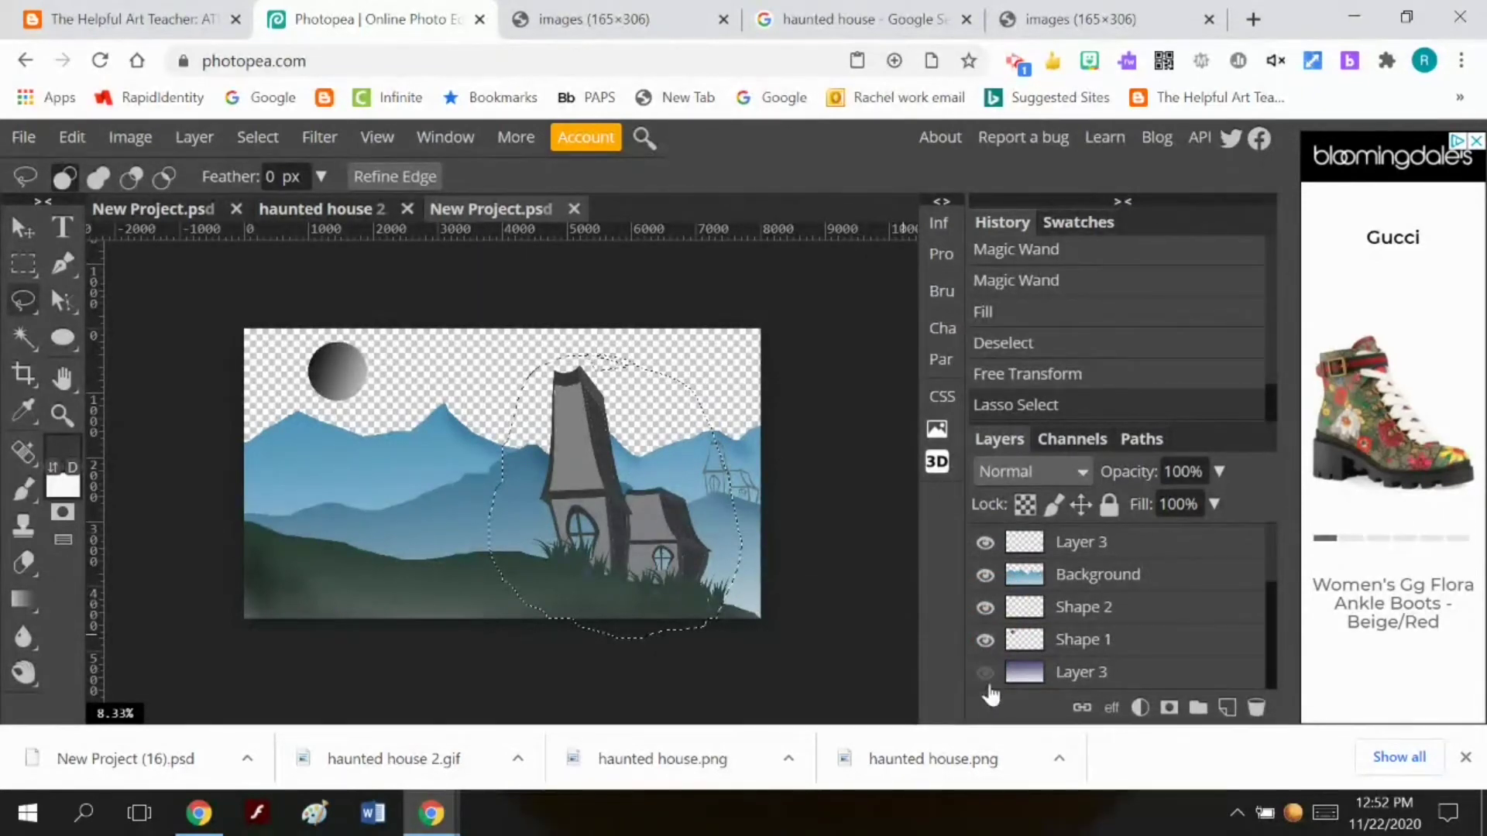
pyautogui.scroll(3, 1021, 664)
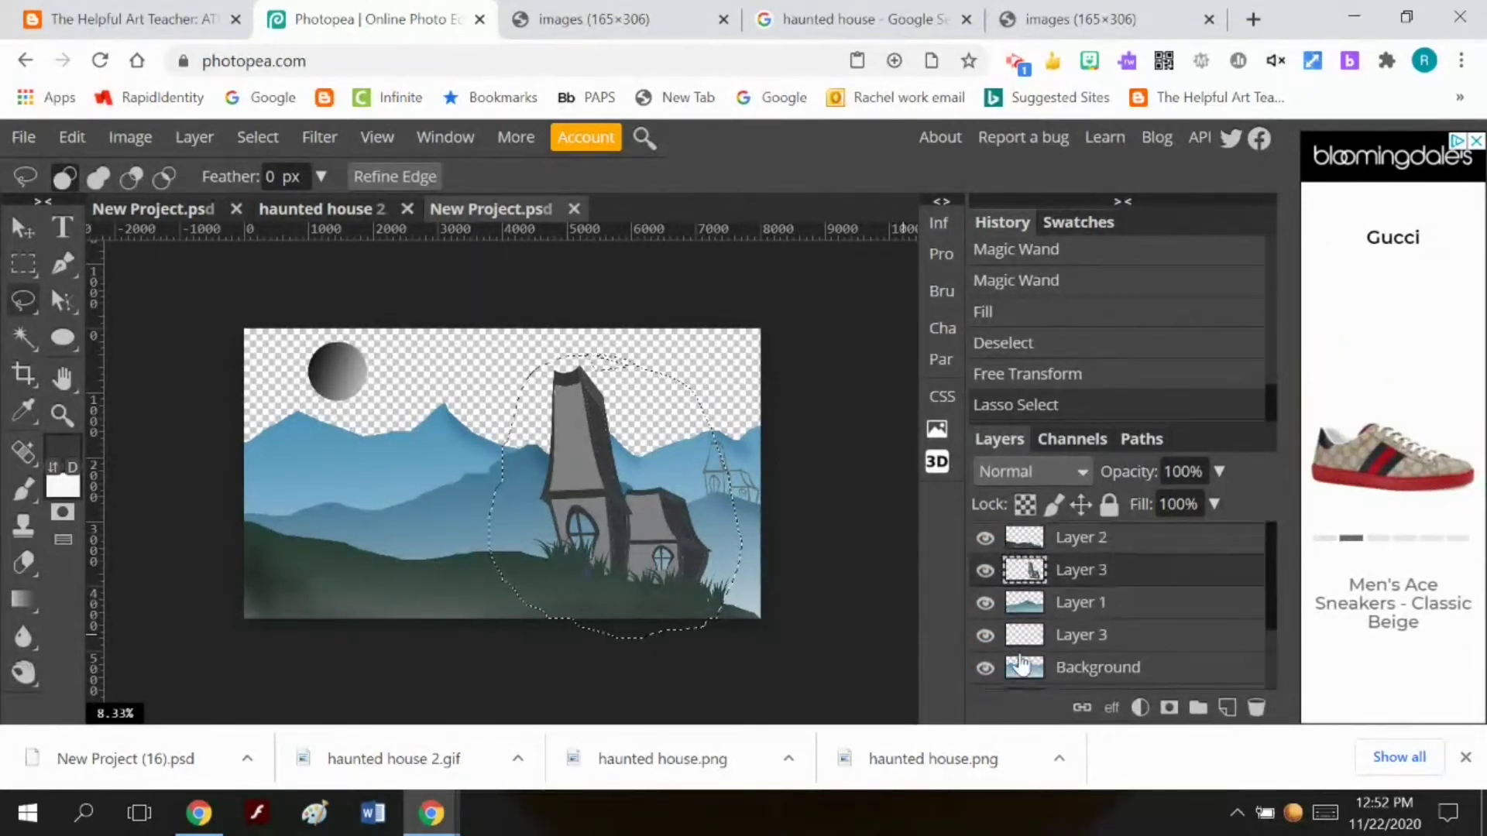
# Find the small background house's layer by toggling layer visibility, make that Layer 3 active and clear the lasso selection
pyautogui.scroll(-3, 1022, 628)
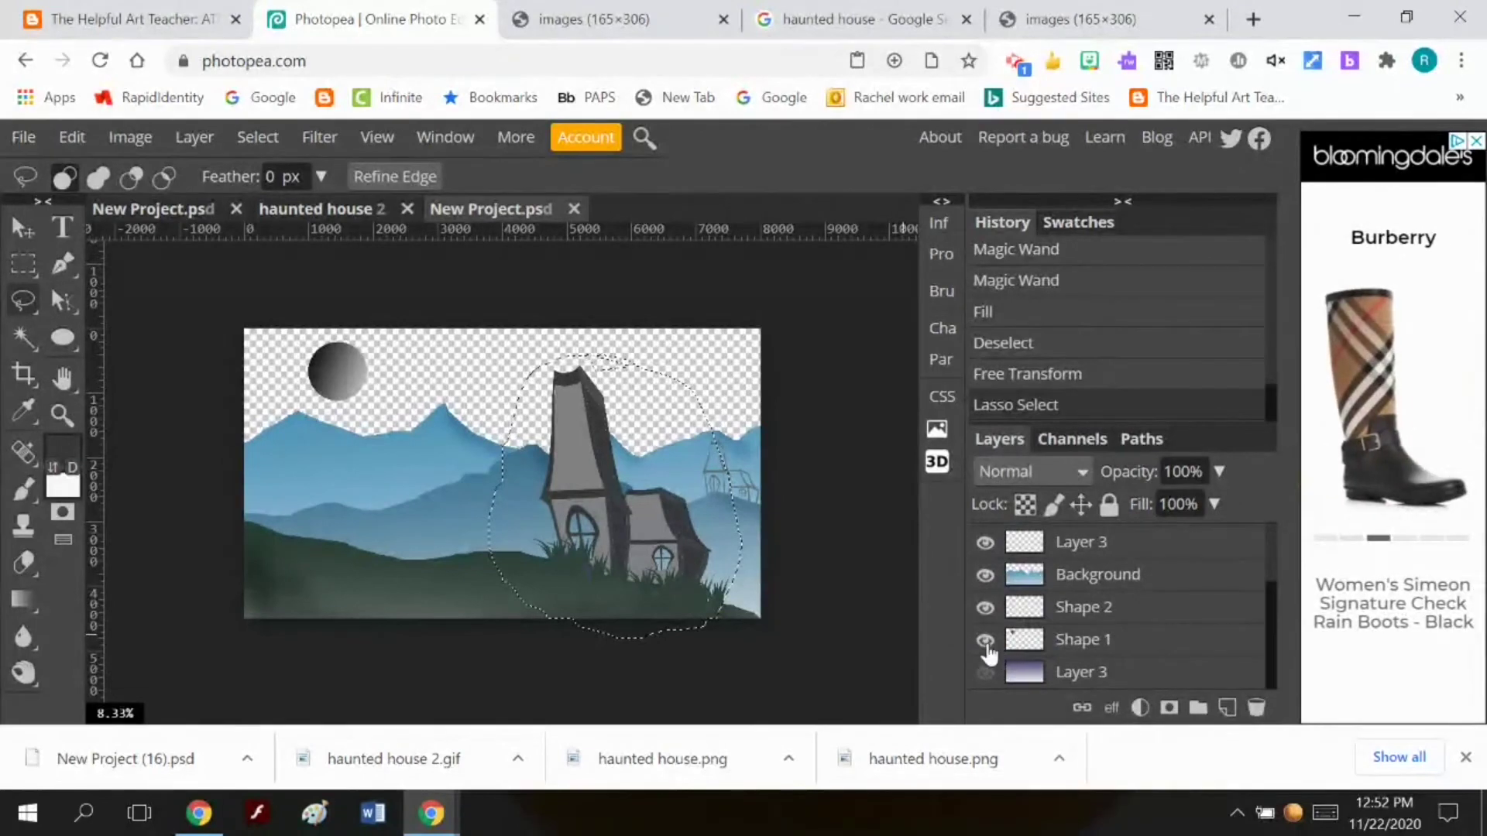
pyautogui.click(985, 641)
pyautogui.click(985, 642)
pyautogui.click(985, 608)
pyautogui.scroll(2, 1027, 652)
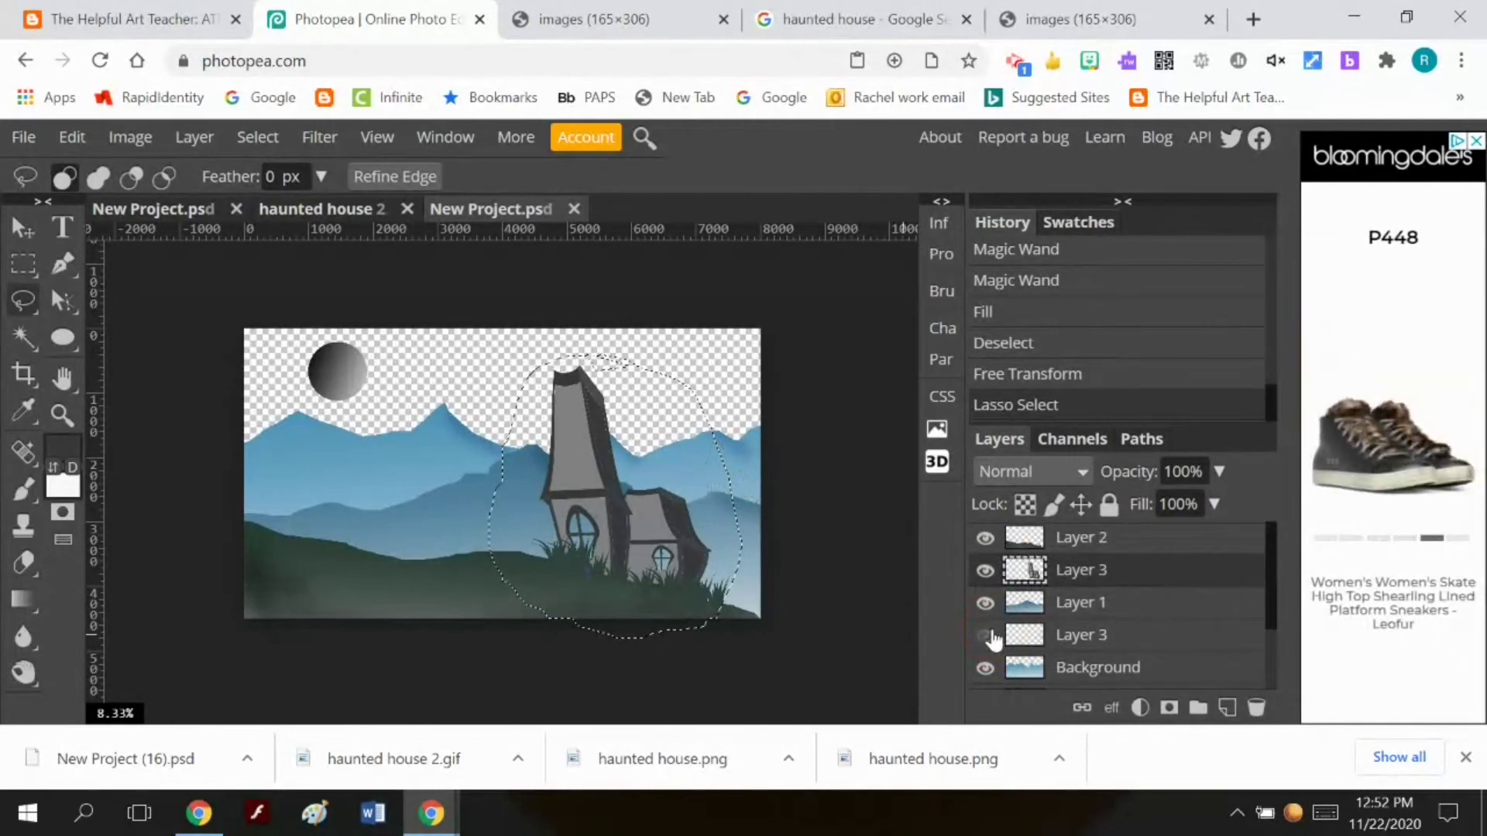
pyautogui.click(1034, 641)
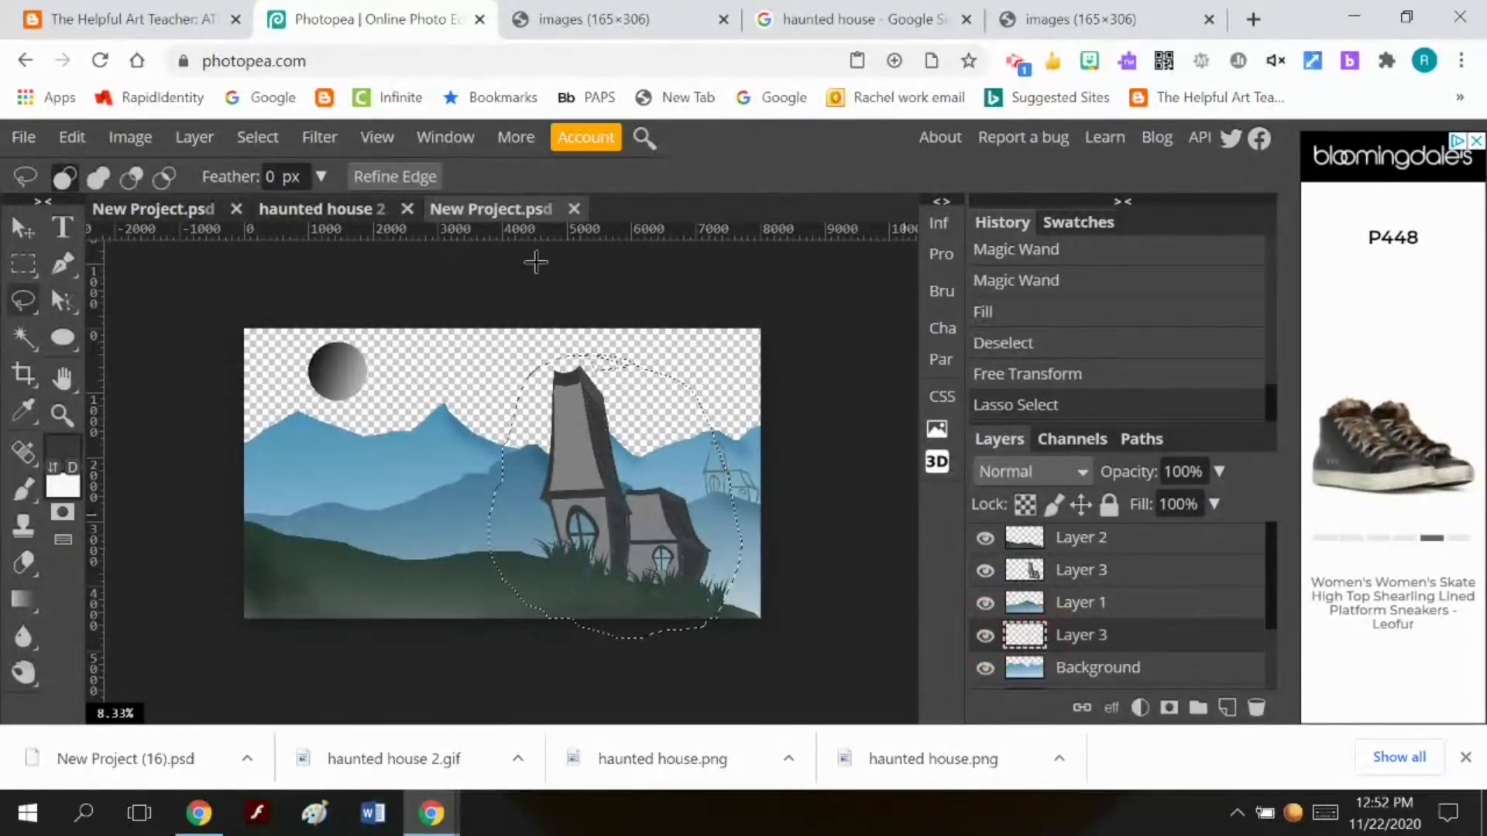
pyautogui.click(256, 139)
pyautogui.click(285, 205)
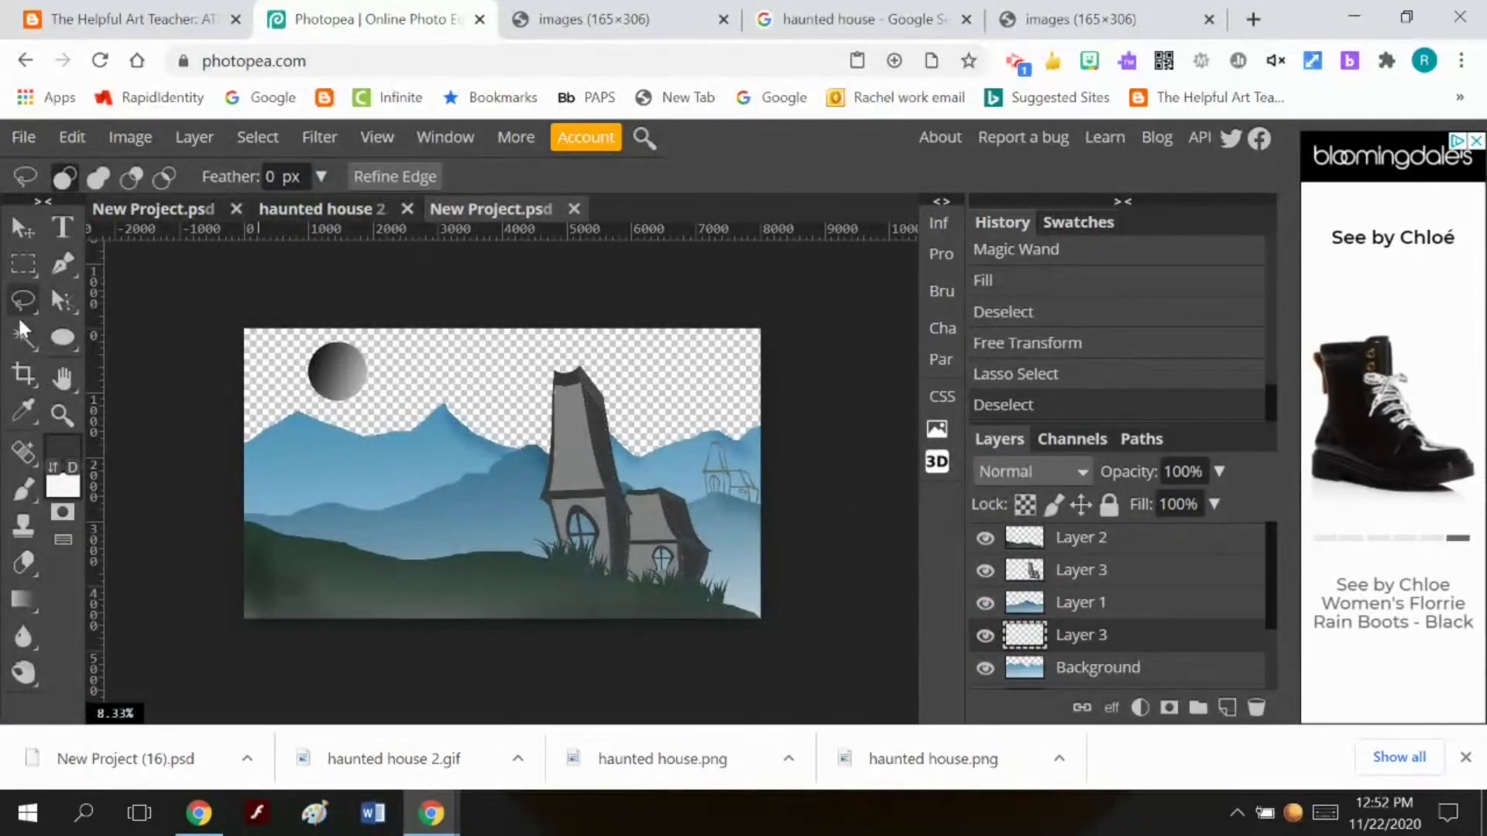
# Choose the 2701 px dark house brush for the Brush tool and reduce its size to 481 px
pyautogui.click(23, 490)
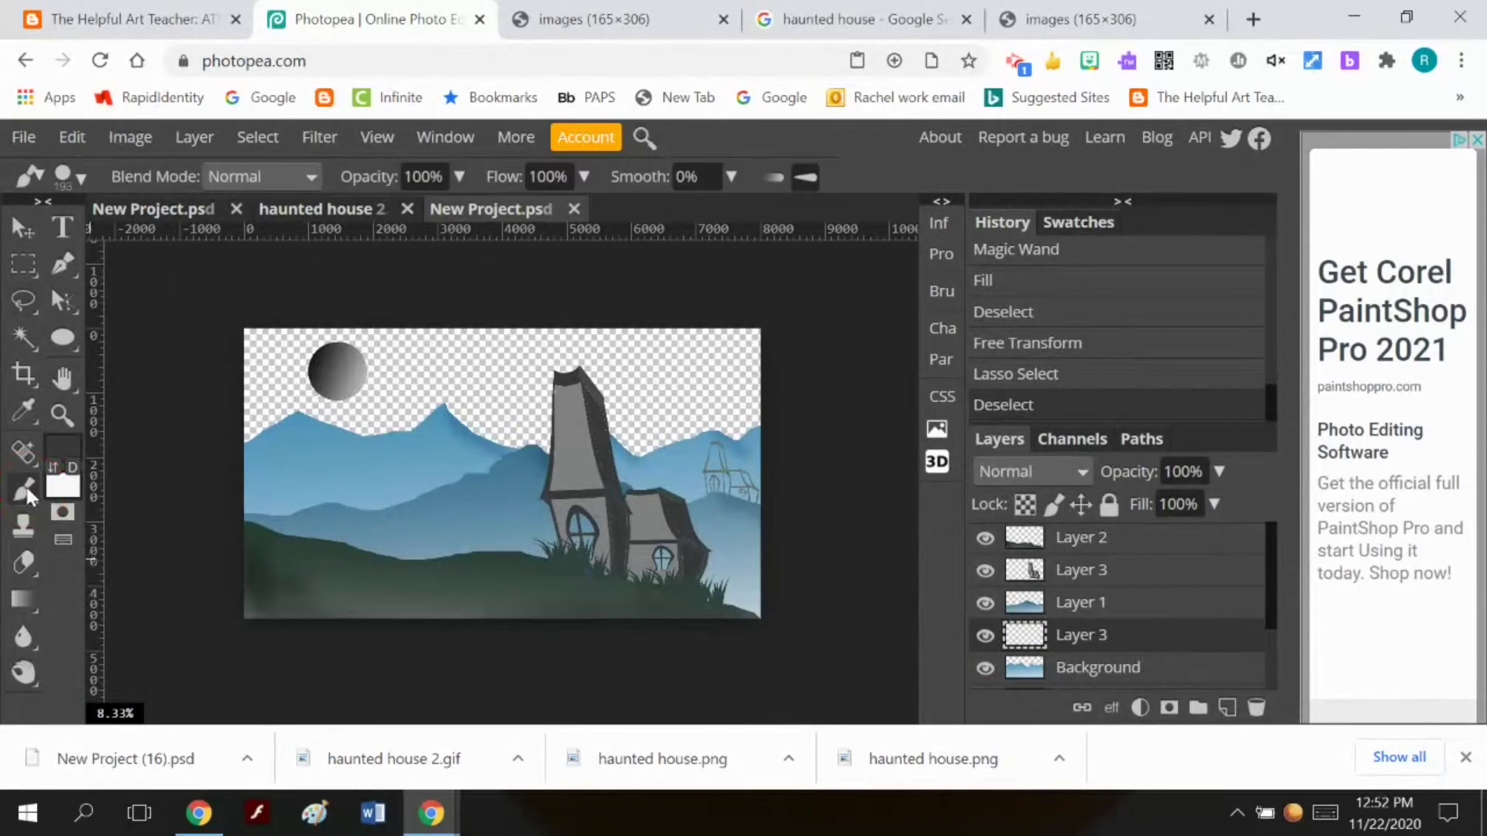
pyautogui.click(80, 178)
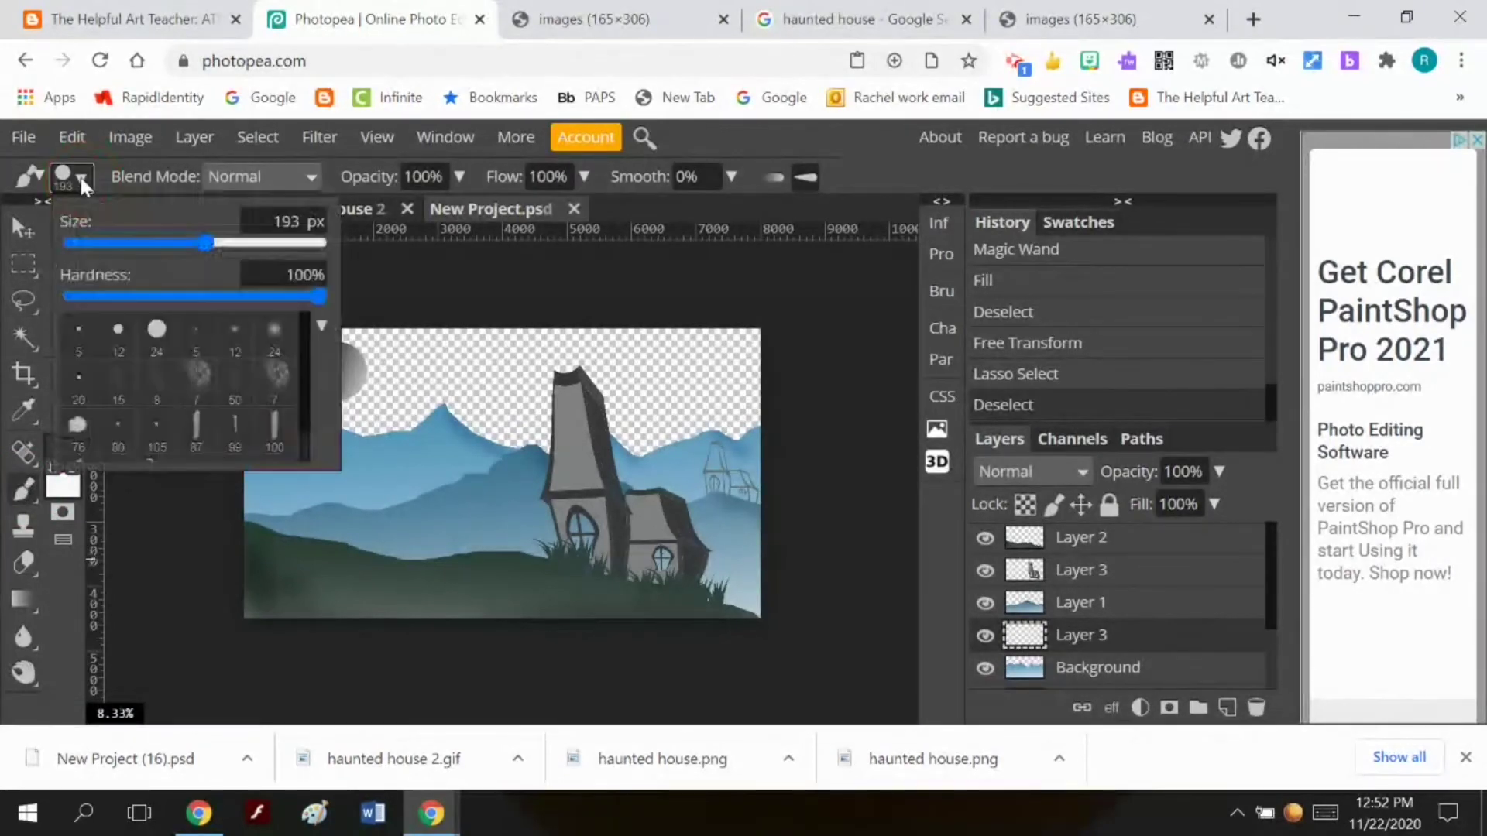
pyautogui.scroll(-1, 172, 374)
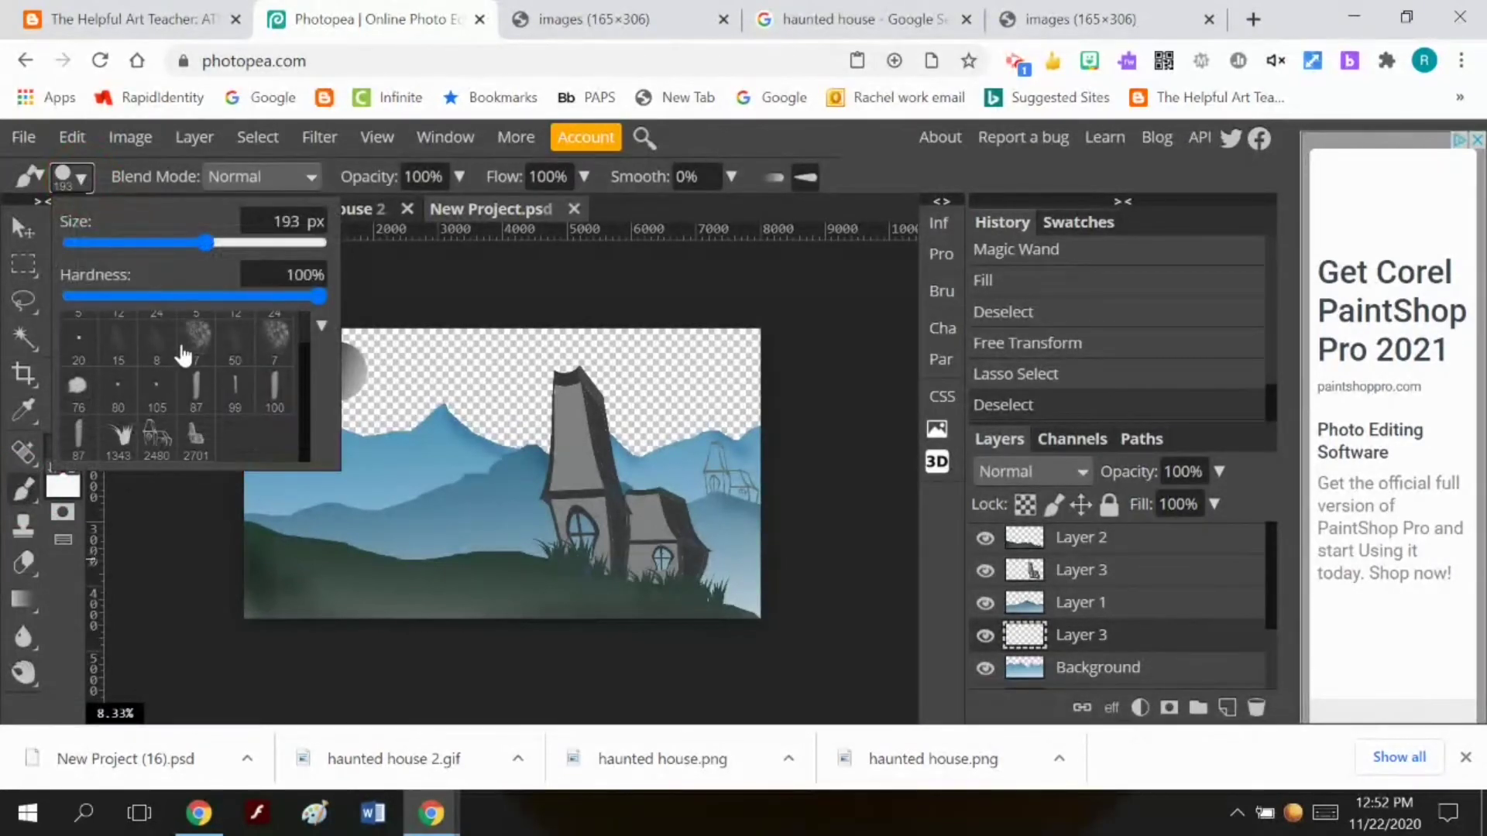
pyautogui.click(197, 443)
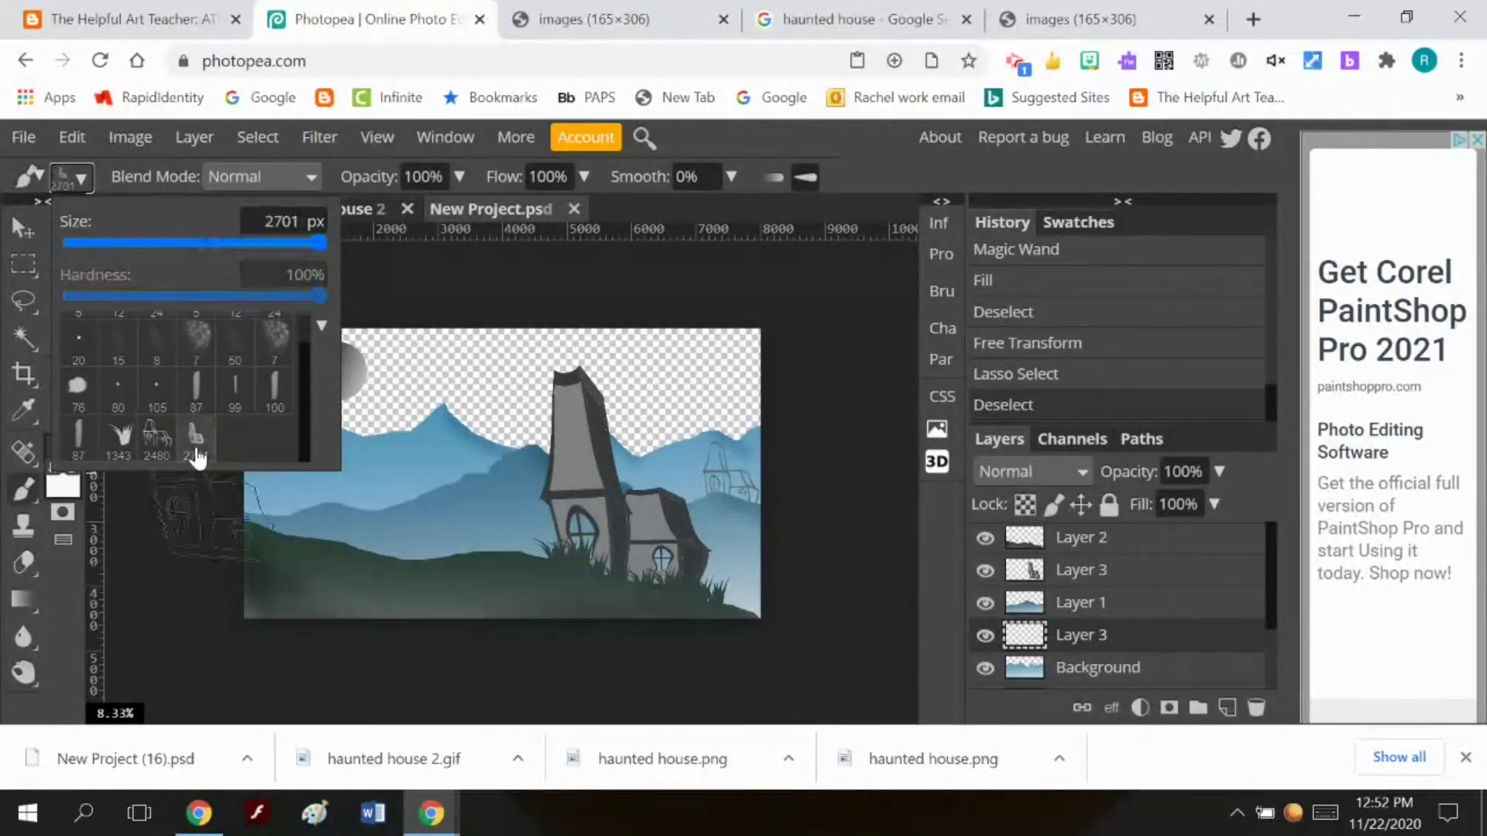
pyautogui.click(316, 240)
pyautogui.click(240, 243)
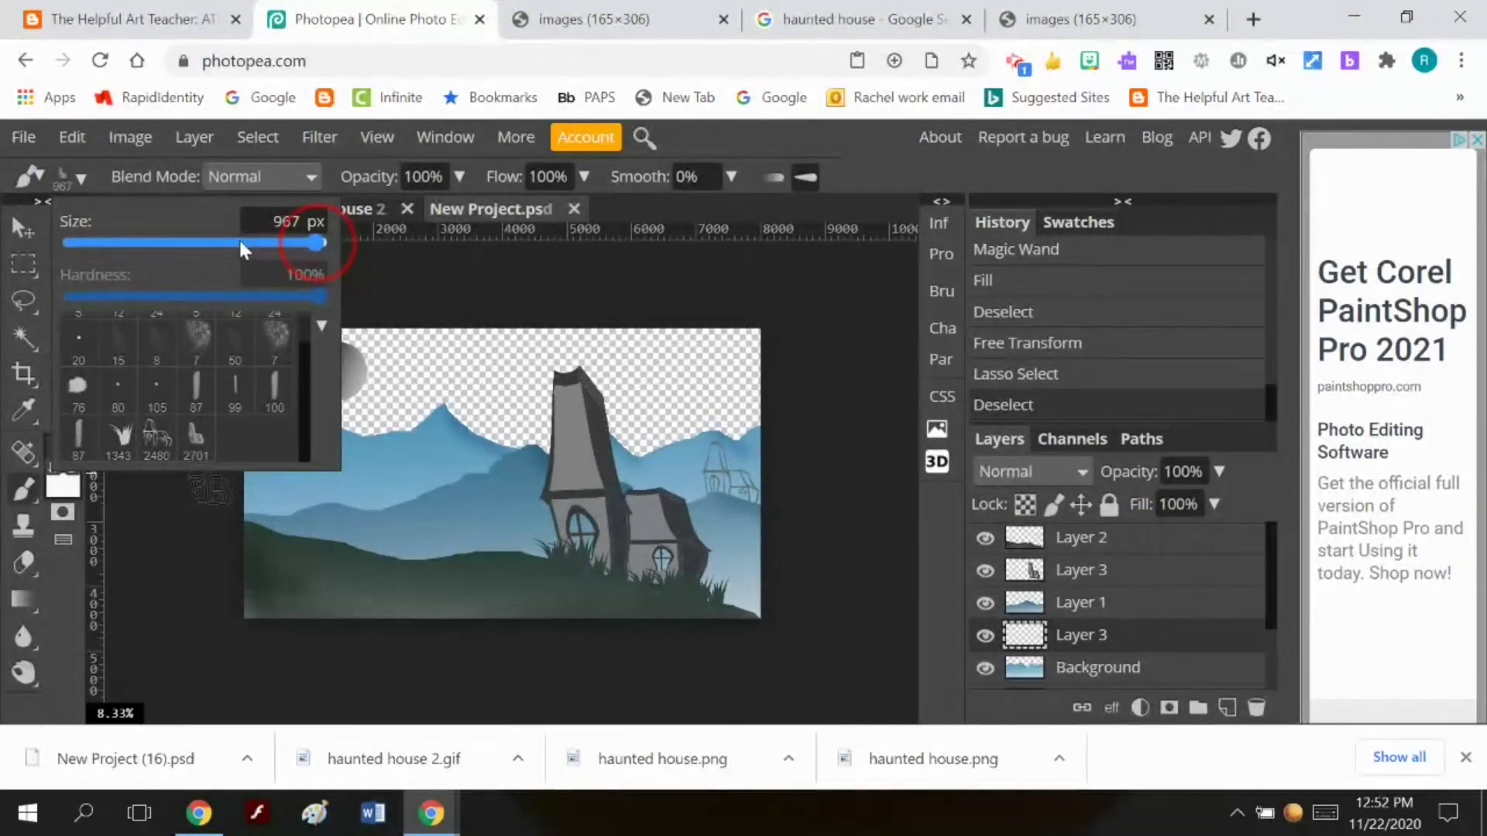
pyautogui.click(240, 243)
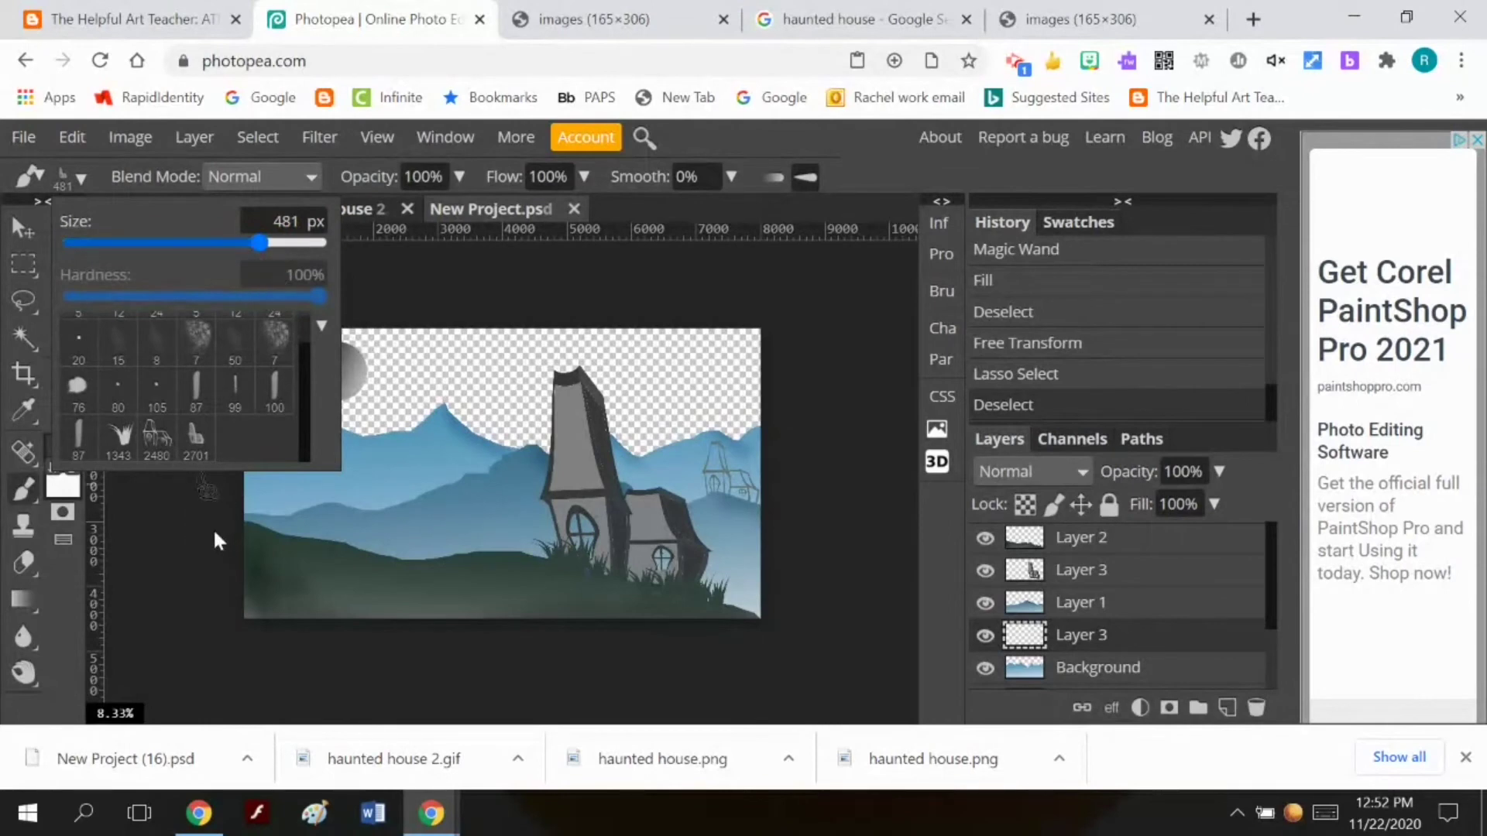
# Enlarge the dark house brush to 1000 px, comparing its outline with the line-drawn house on the far mountain
pyautogui.click(294, 241)
pyautogui.press(']')
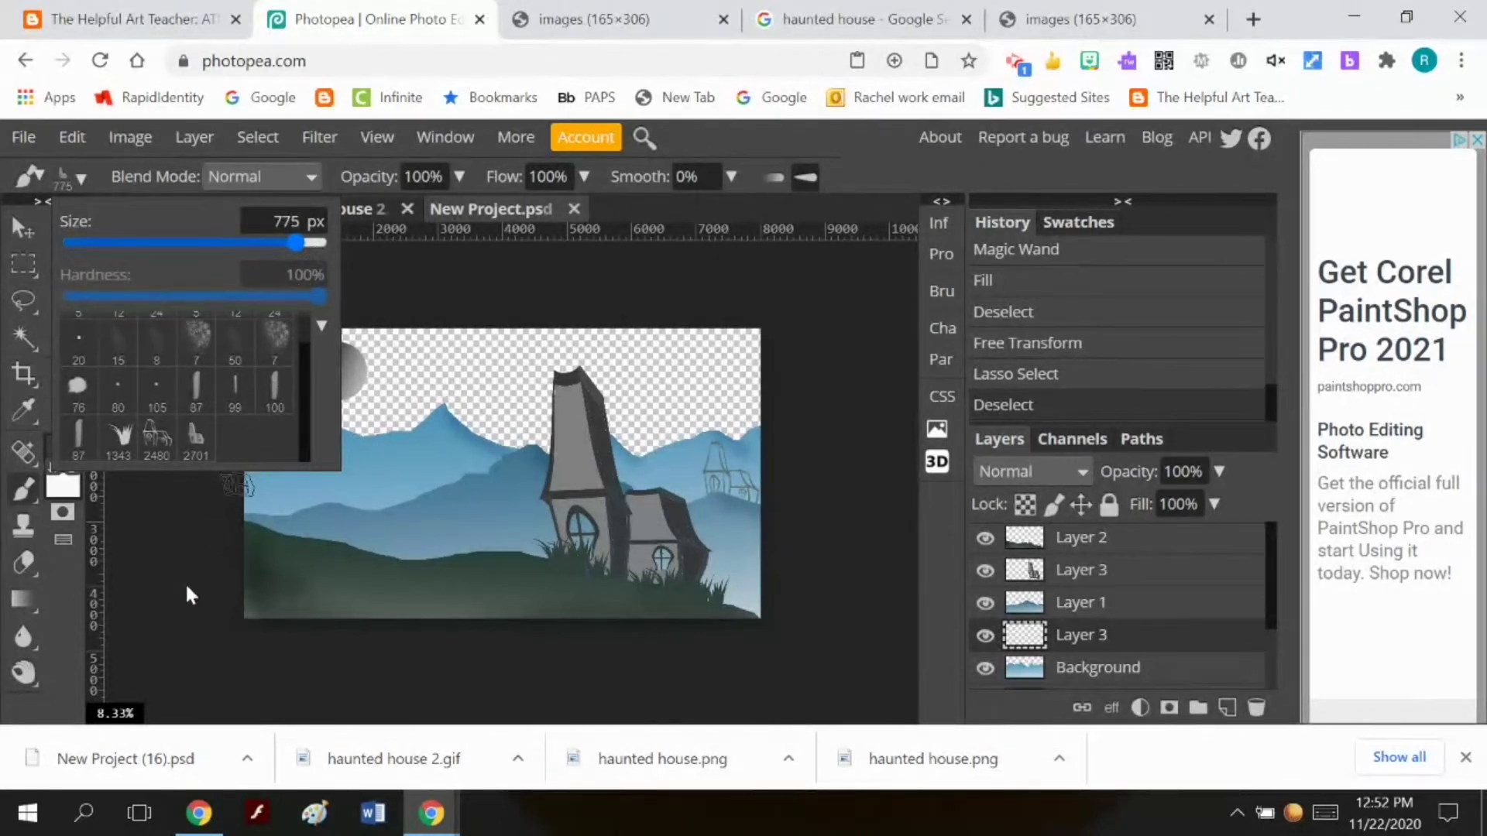
pyautogui.press(']')
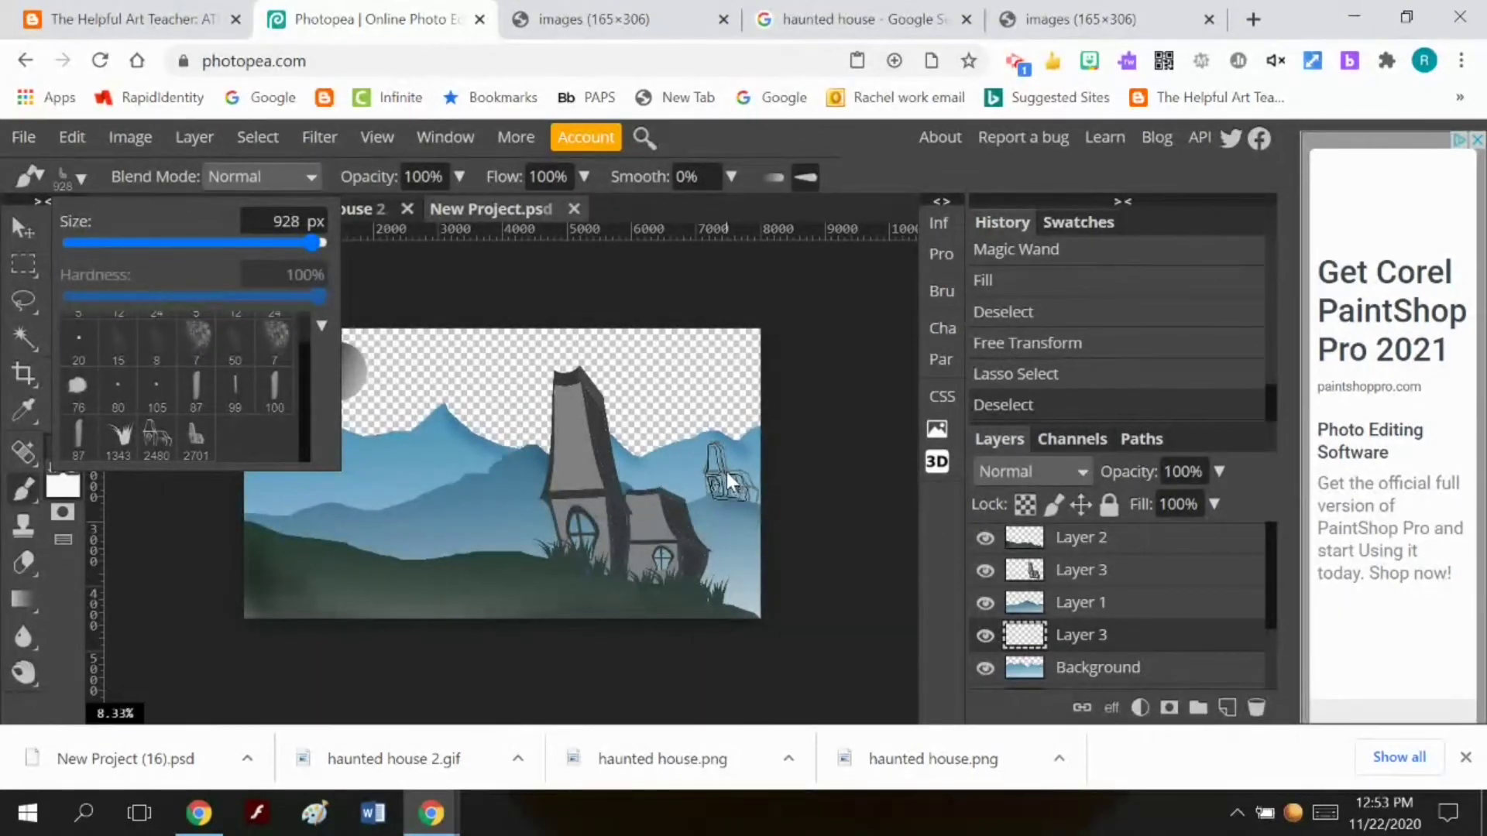
pyautogui.click(726, 471)
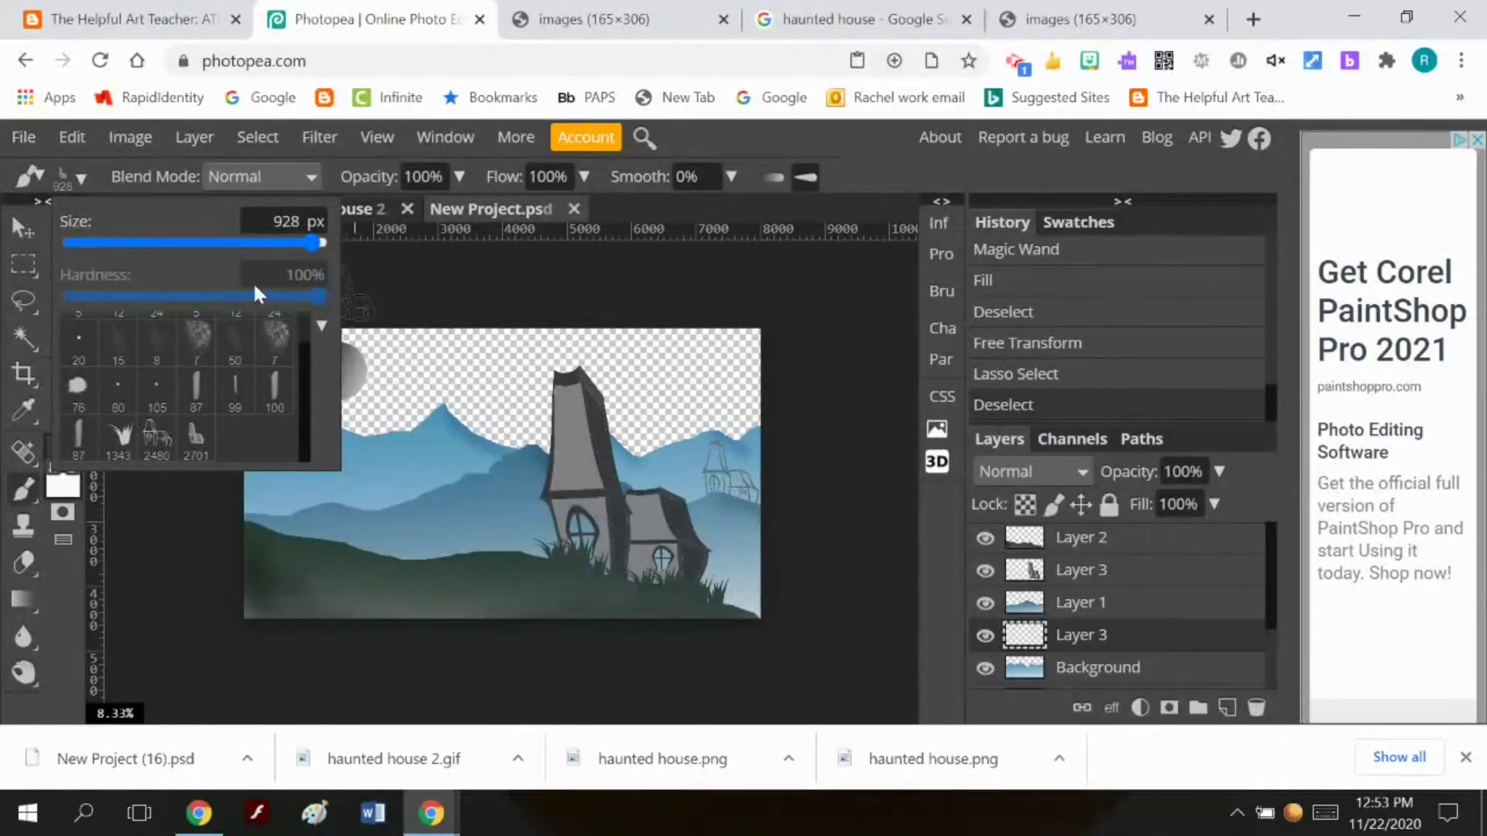
pyautogui.click(323, 246)
# Erase the small line-drawn house from the far mountain on the active Layer 3
pyautogui.click(23, 559)
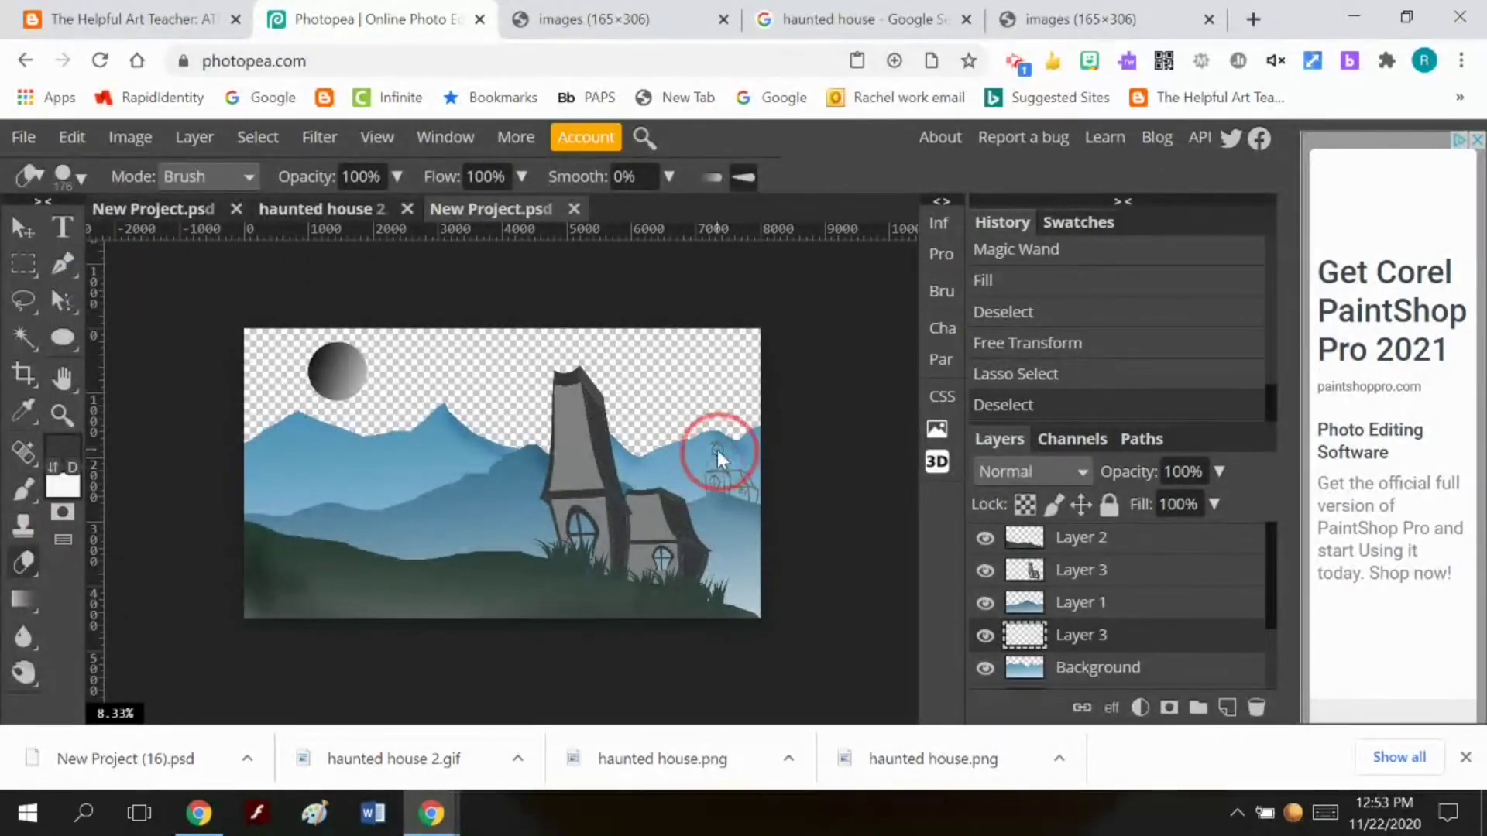
pyautogui.moveTo(720, 440)
pyautogui.mouseDown()
pyautogui.moveTo(704, 486)
pyautogui.moveTo(728, 486)
pyautogui.moveTo(742, 459)
pyautogui.moveTo(700, 491)
pyautogui.moveTo(731, 484)
pyautogui.moveTo(710, 485)
pyautogui.moveTo(764, 504)
pyautogui.moveTo(740, 477)
pyautogui.moveTo(775, 509)
pyautogui.moveTo(704, 467)
pyautogui.moveTo(722, 460)
pyautogui.moveTo(732, 471)
pyautogui.moveTo(703, 495)
pyautogui.moveTo(764, 475)
pyautogui.mouseUp()
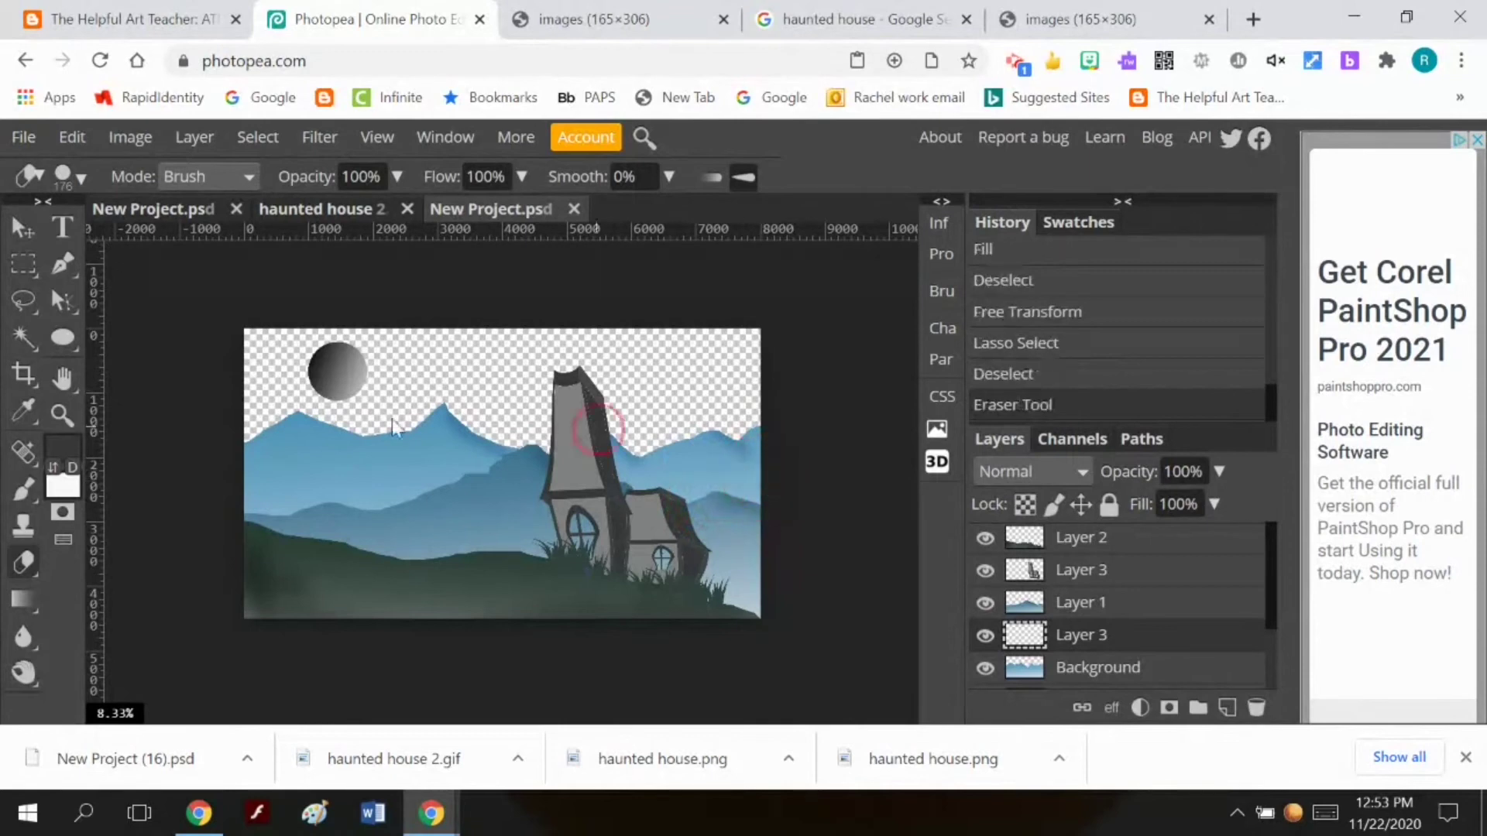
# Reselect the 2701 px dark house brush, reduce it to 676 px and stamp one small house on the far mountain
pyautogui.click(25, 496)
pyautogui.click(79, 178)
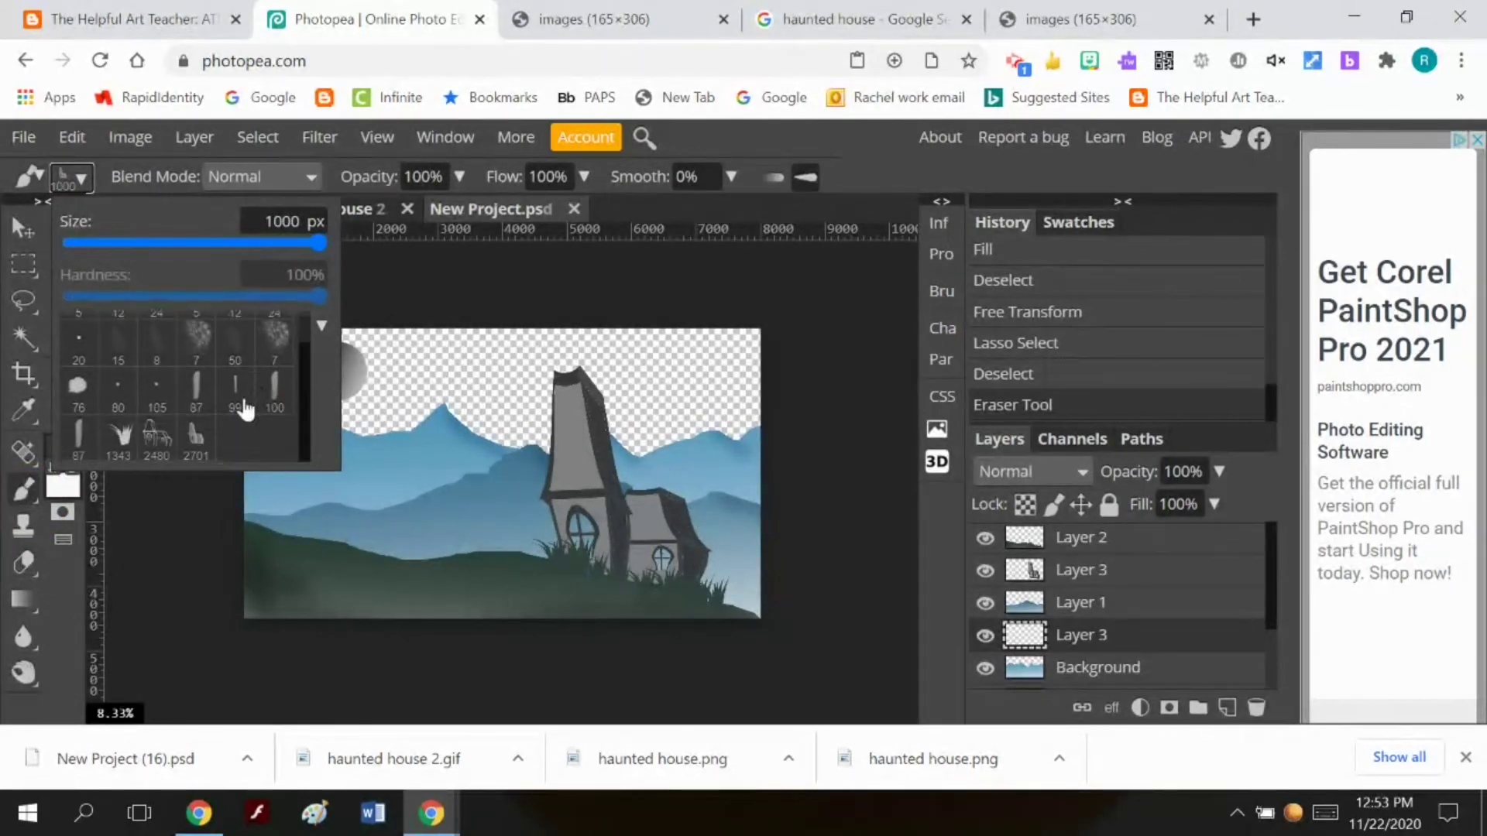
pyautogui.click(195, 440)
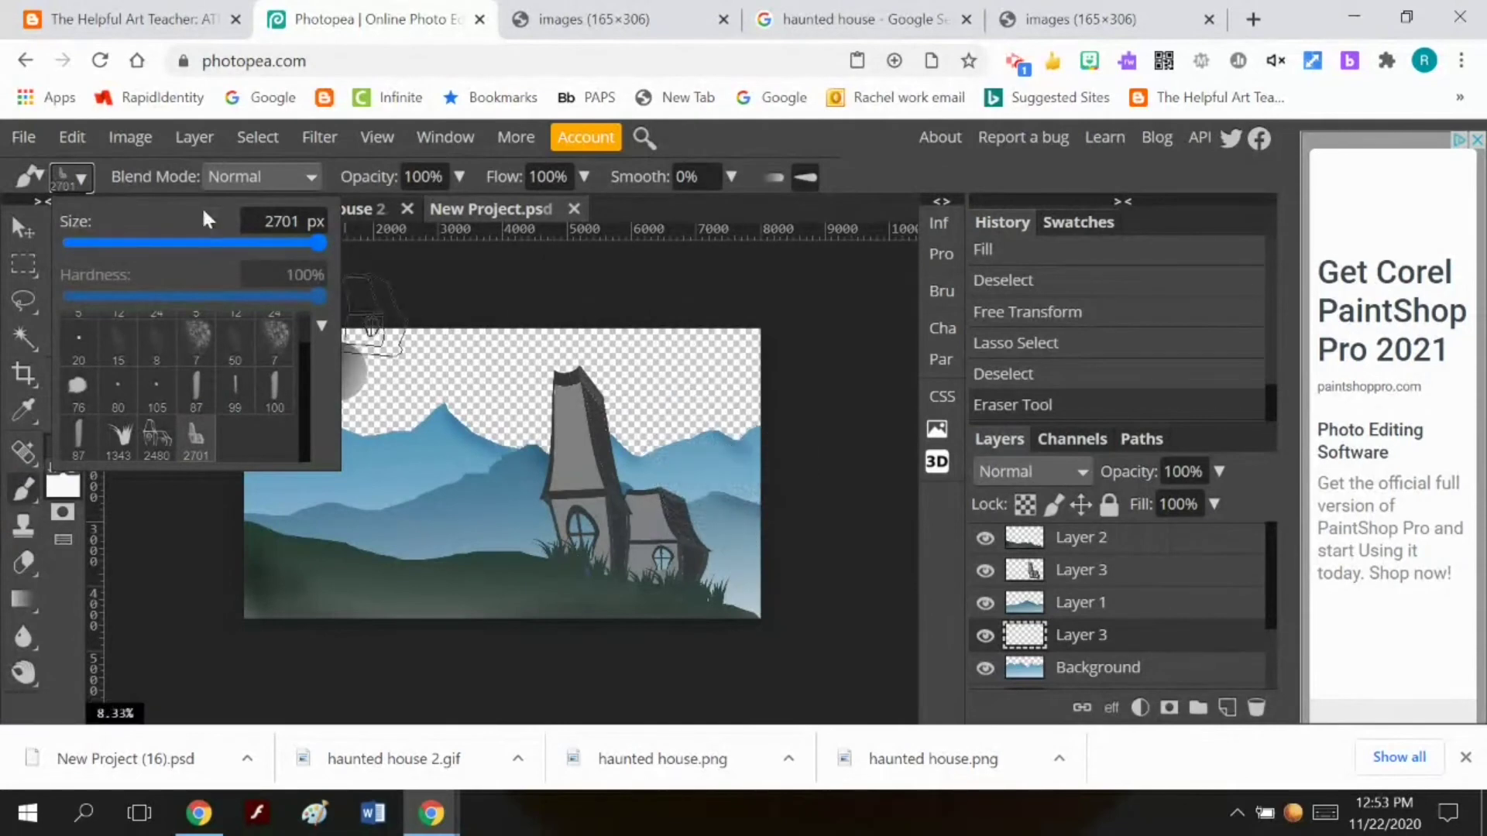
pyautogui.click(303, 245)
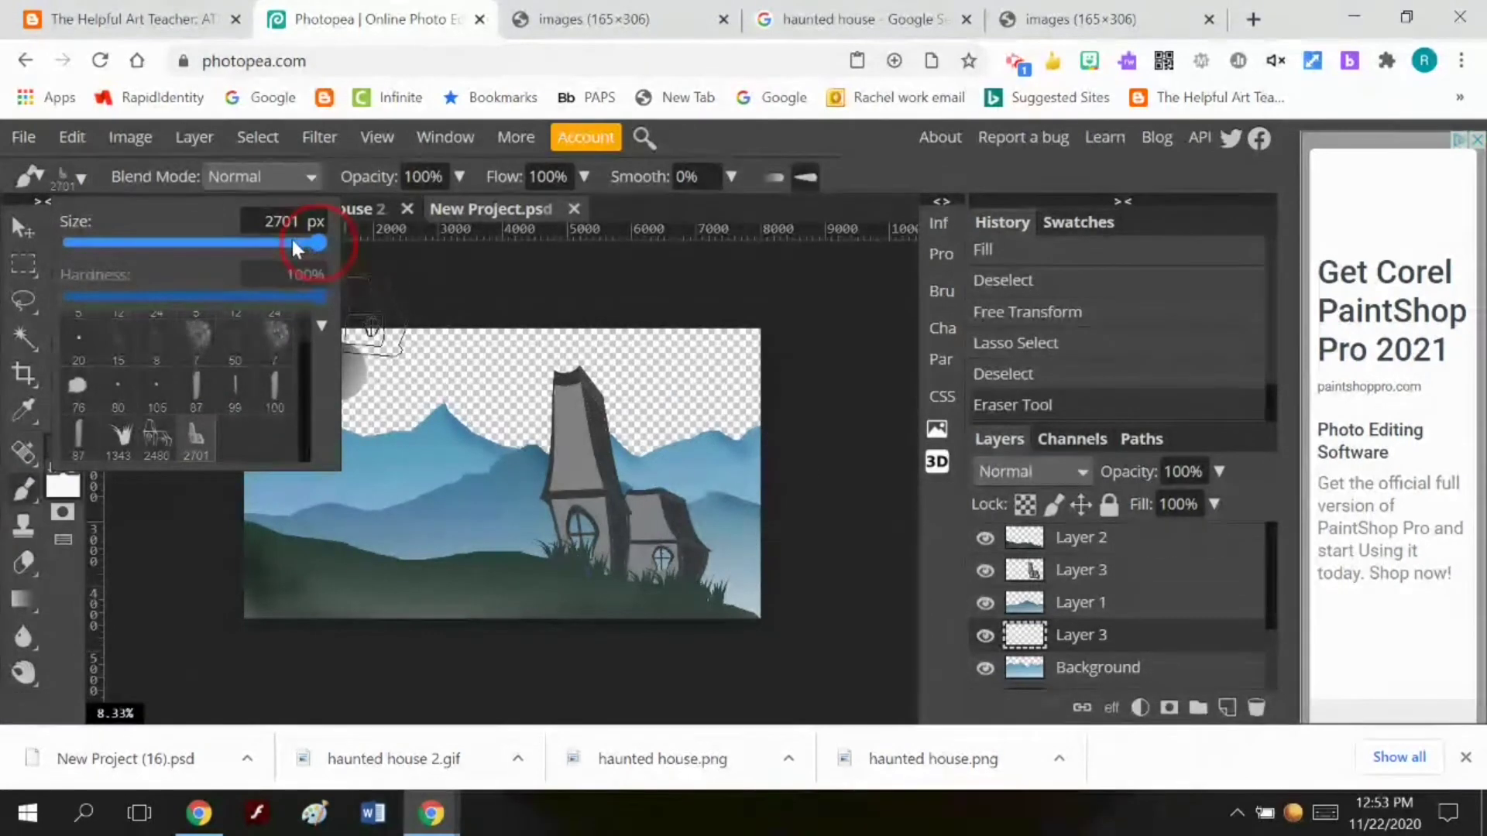
pyautogui.click(291, 237)
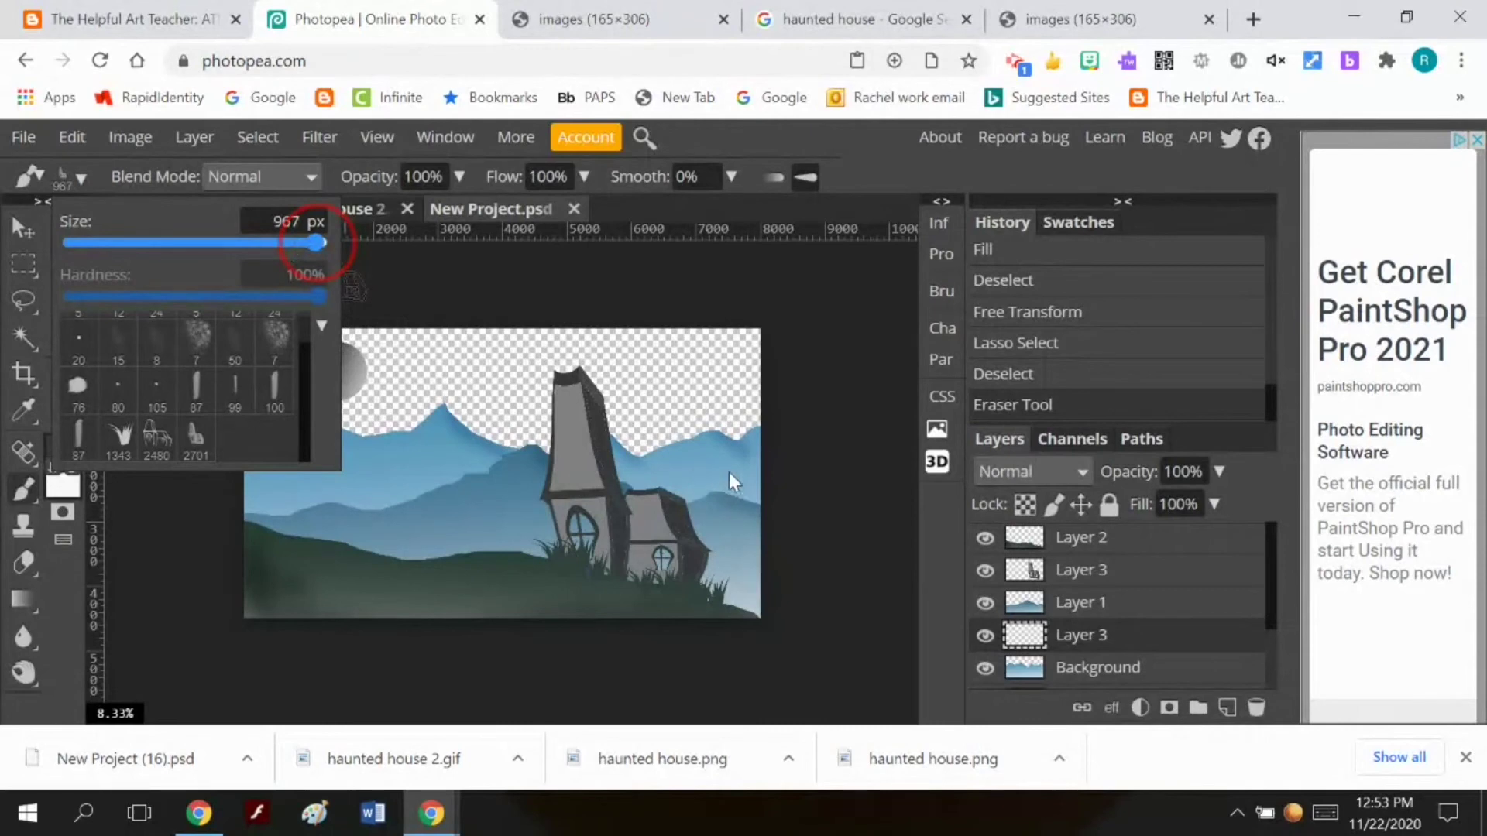
pyautogui.press('[')
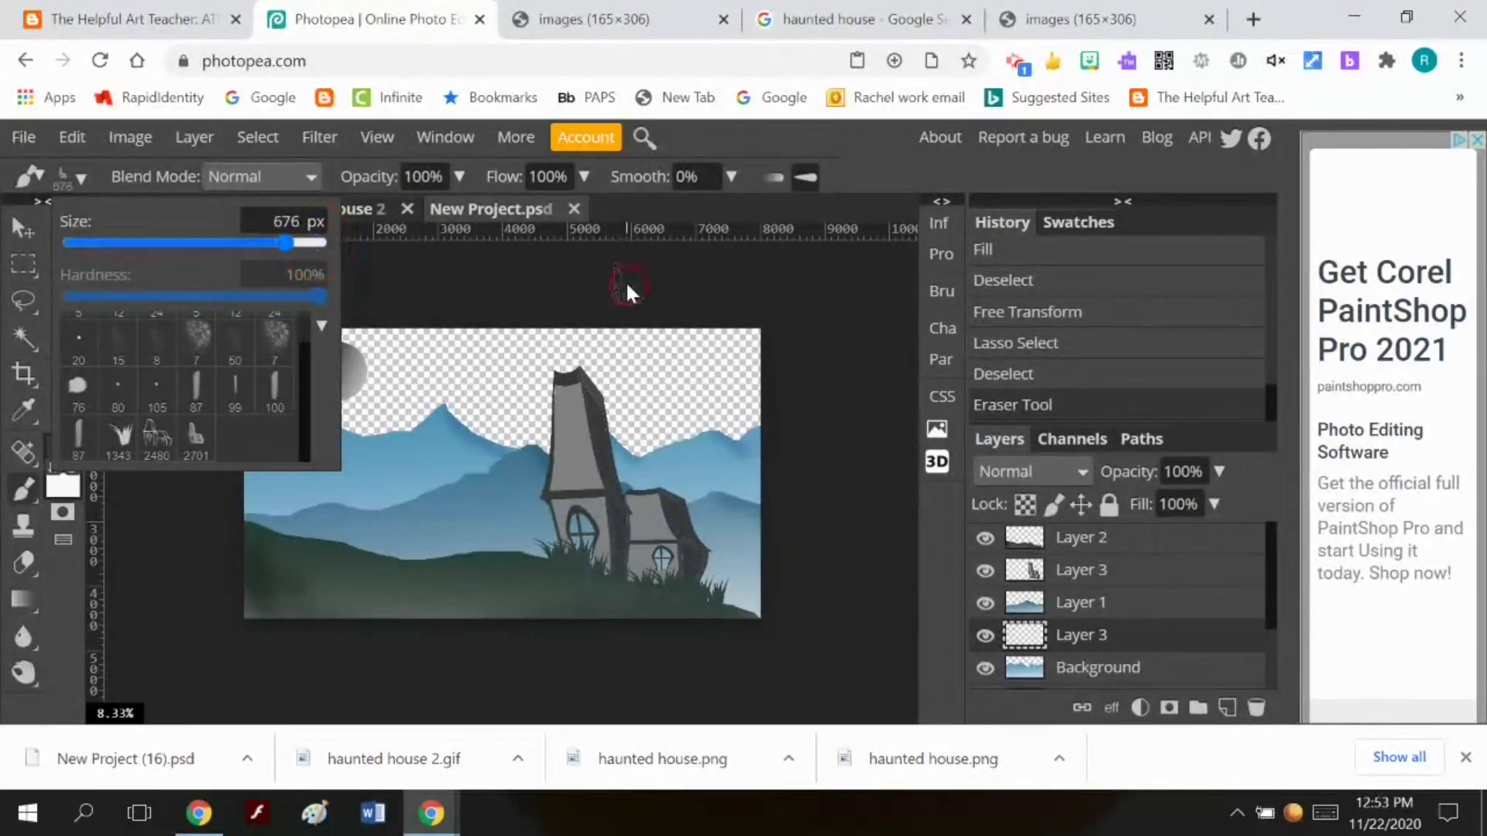
pyautogui.click(727, 481)
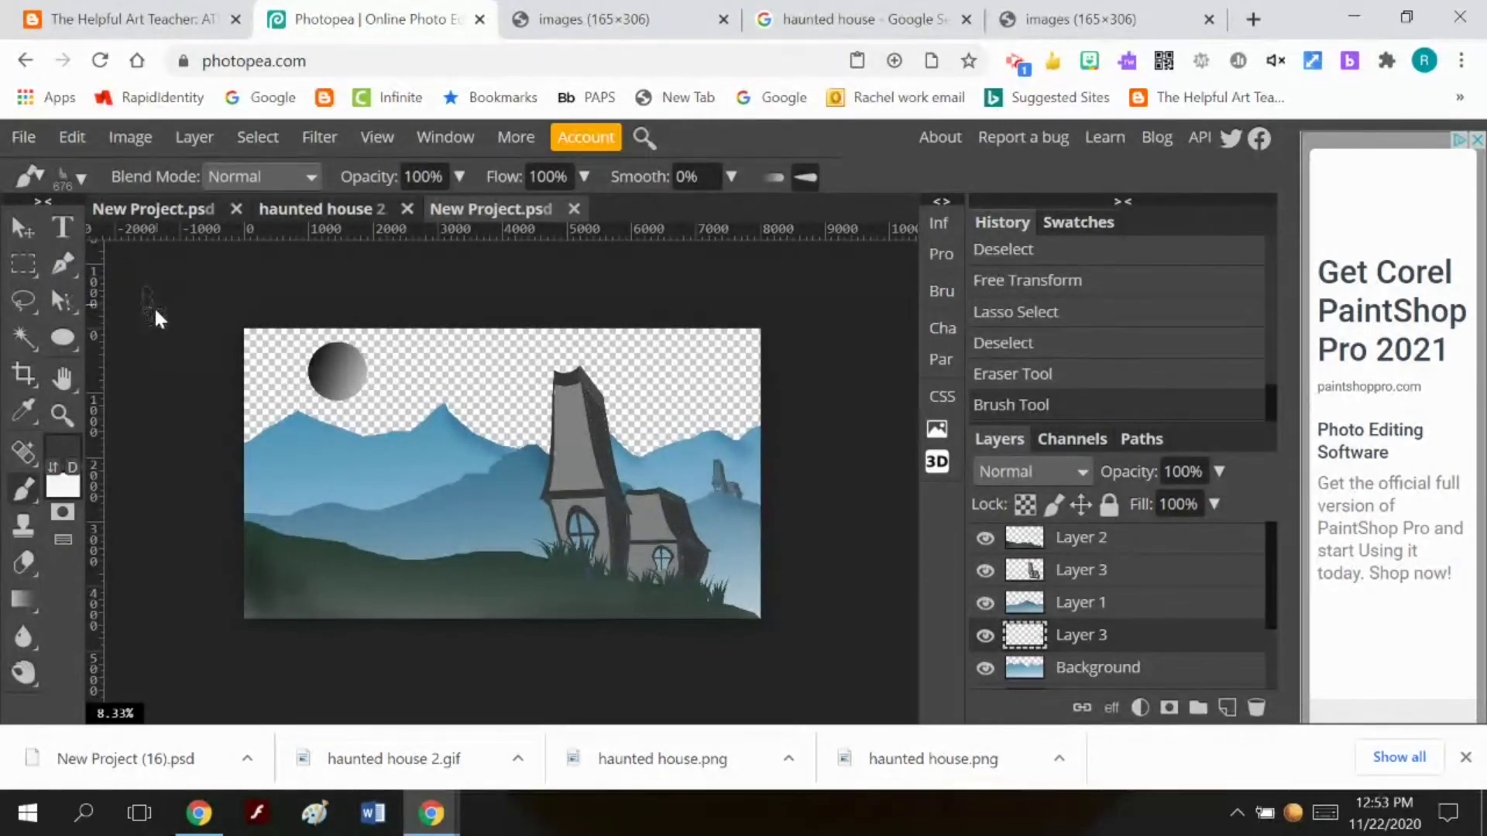
# Scale the stamped small house to 199.46% width and 179.79% height, keeping it on the far mountain, and apply the transform
pyautogui.click(77, 134)
pyautogui.moveTo(271, 708)
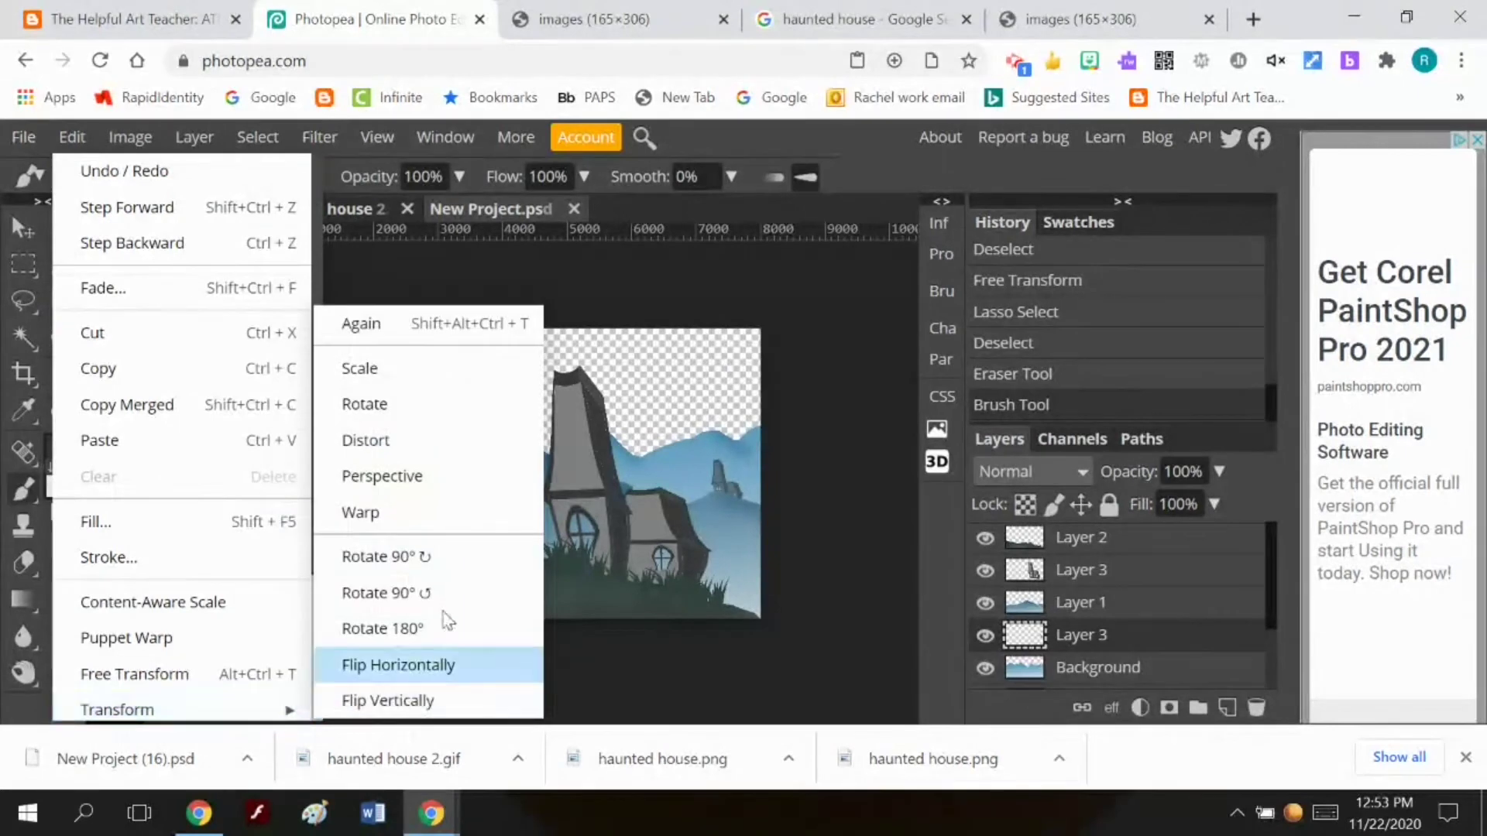
pyautogui.click(407, 368)
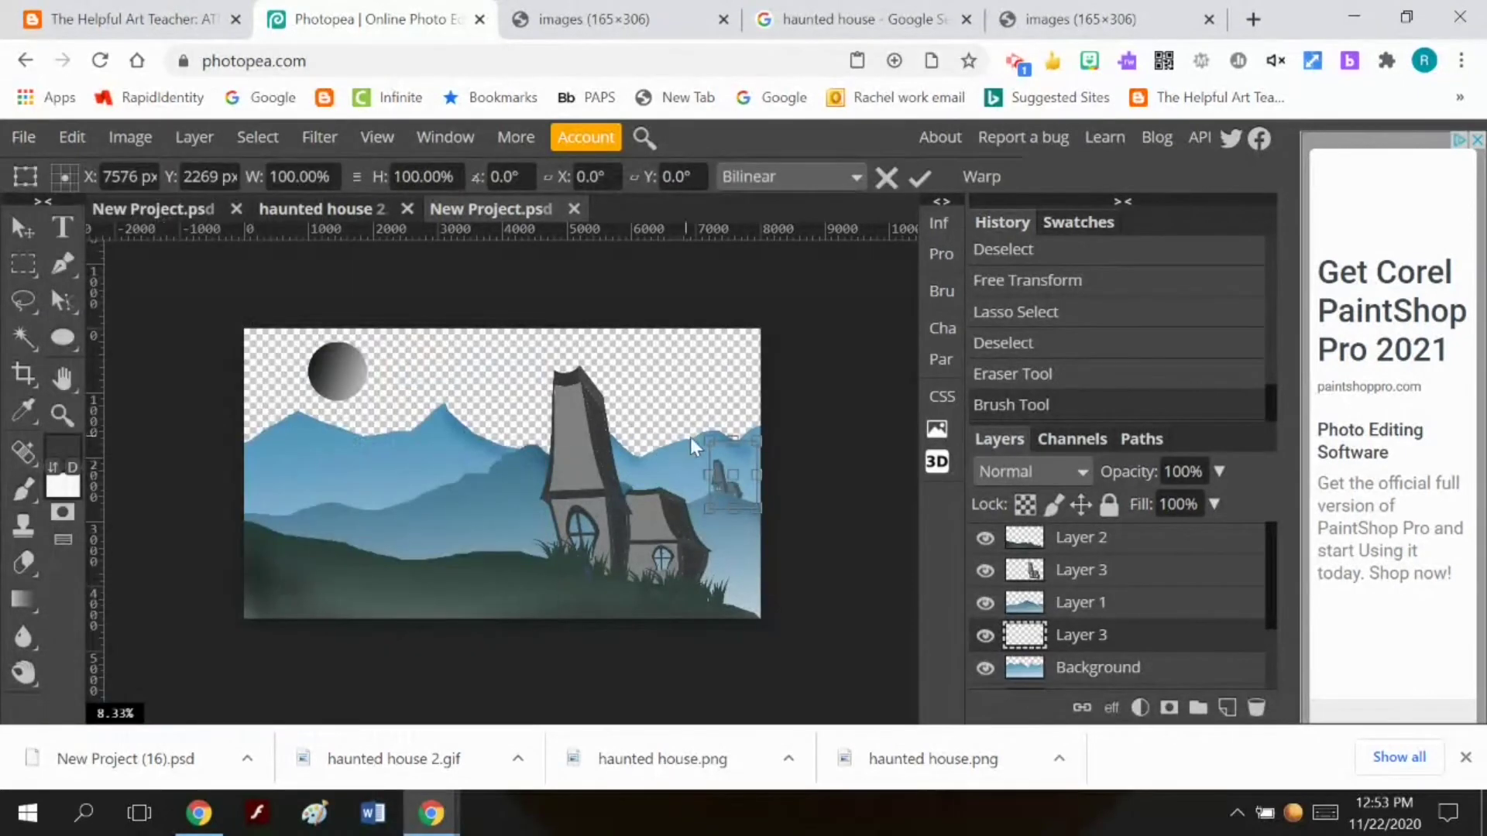
pyautogui.moveTo(712, 442); pyautogui.dragTo(745, 463)
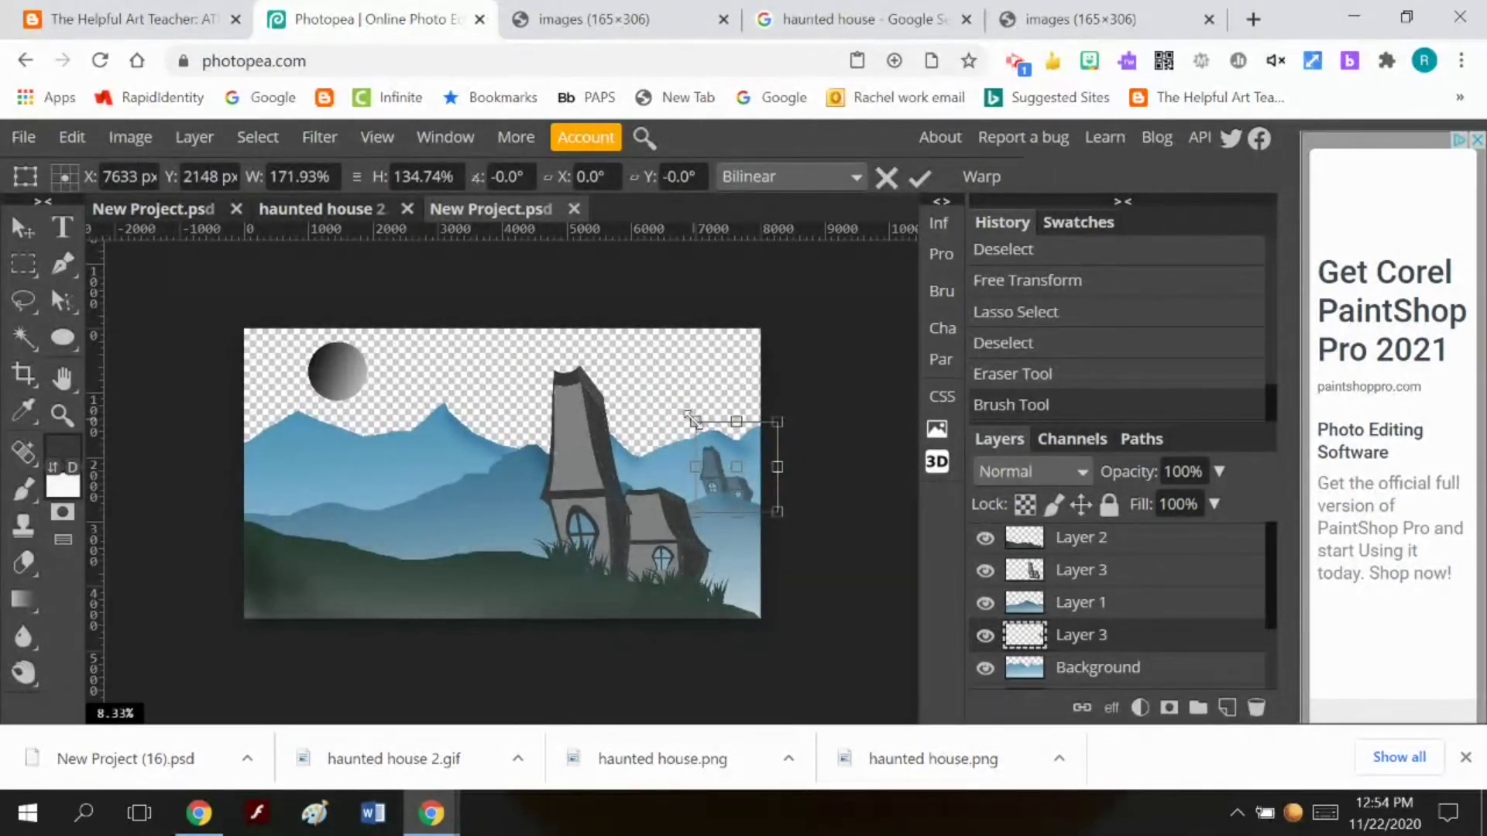
pyautogui.moveTo(692, 420); pyautogui.dragTo(683, 410)
pyautogui.click(736, 476)
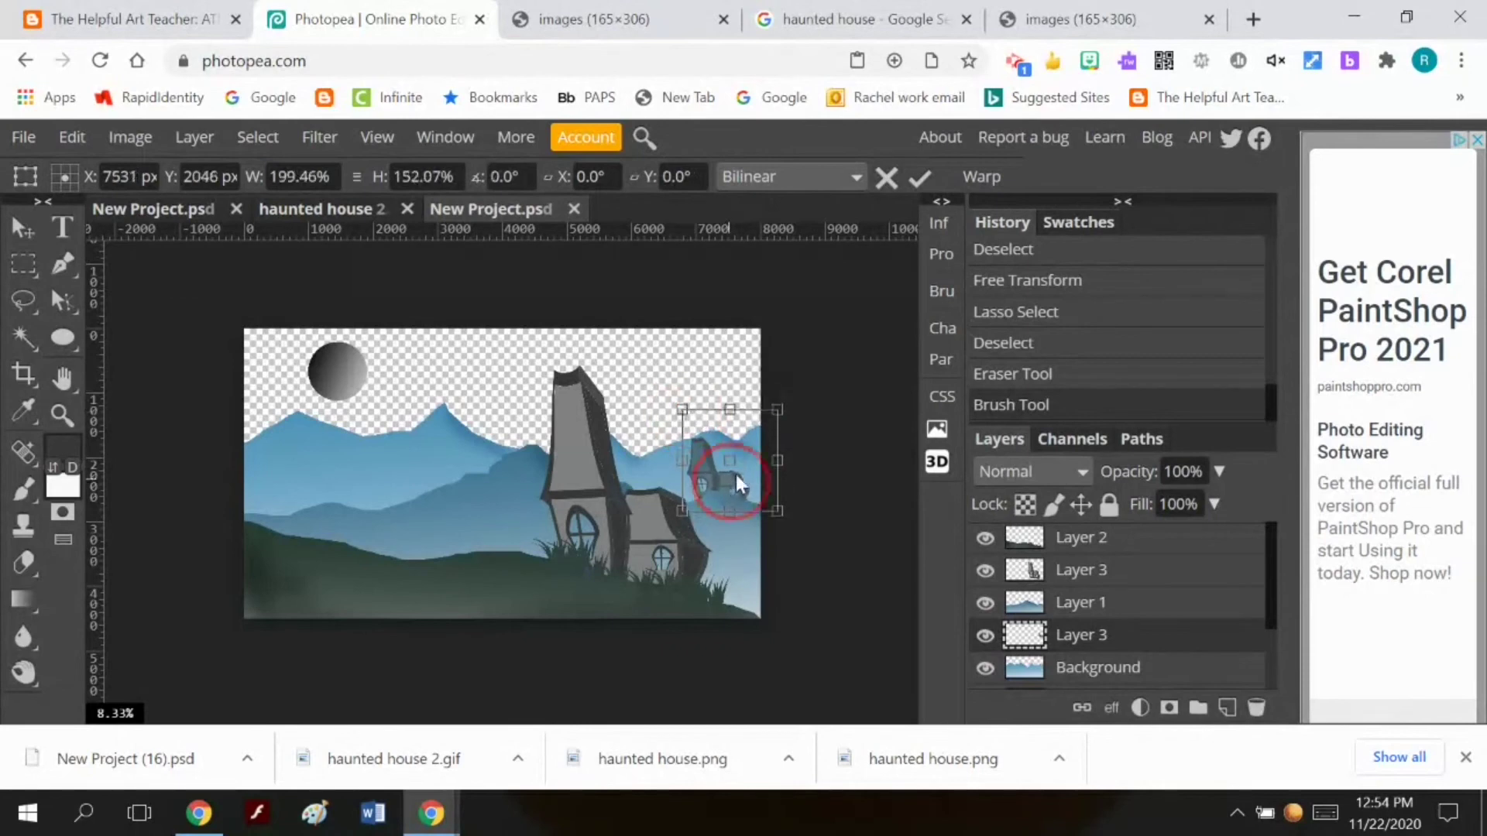
pyautogui.moveTo(738, 477); pyautogui.dragTo(738, 484)
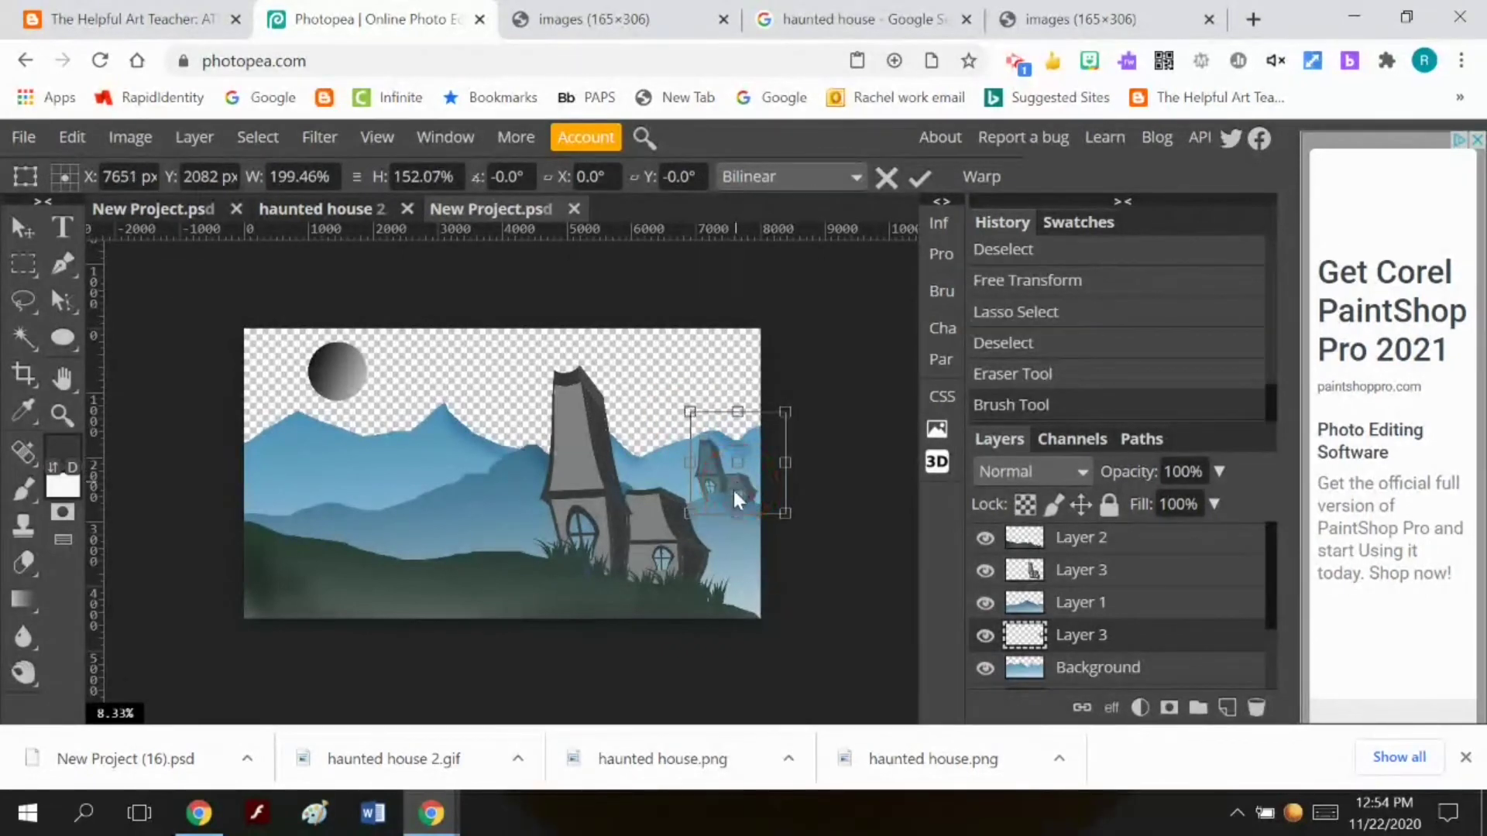
pyautogui.moveTo(736, 411); pyautogui.dragTo(736, 392)
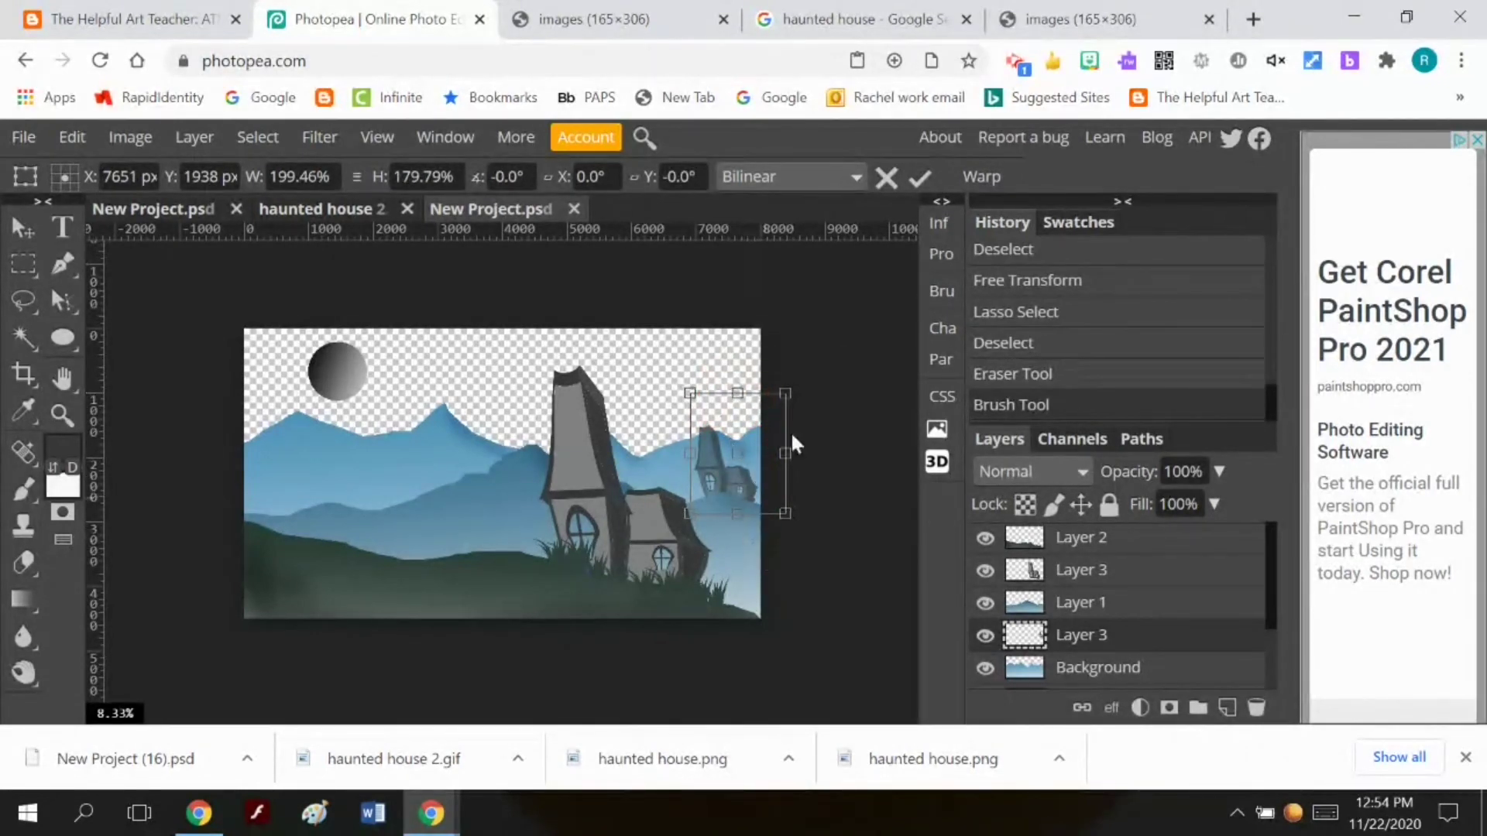
pyautogui.click(920, 178)
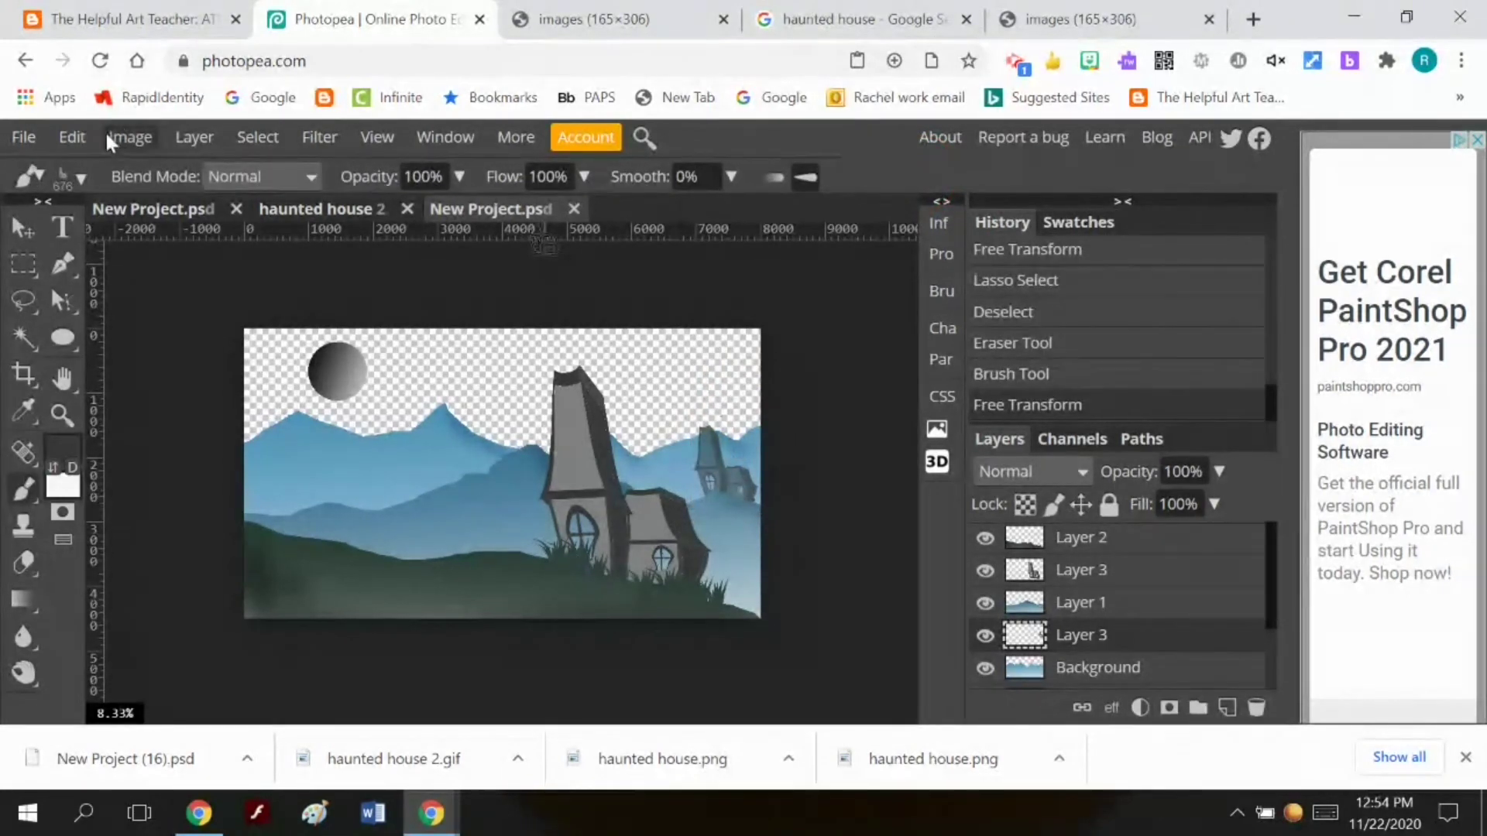
# Flip the small house horizontally and move it onto the blue mountain slope below the moon
pyautogui.click(80, 141)
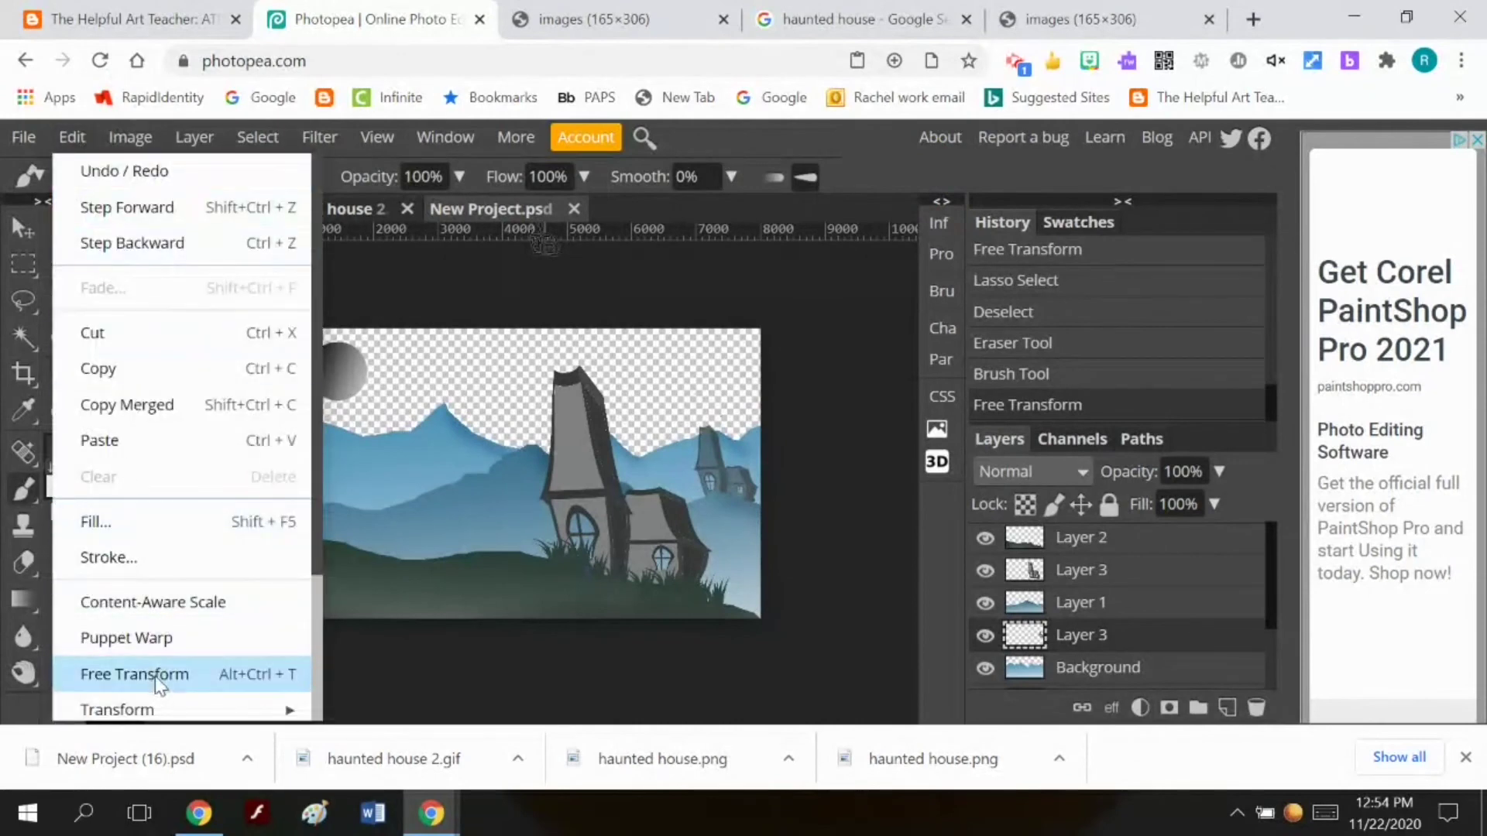
pyautogui.moveTo(221, 717)
pyautogui.click(452, 665)
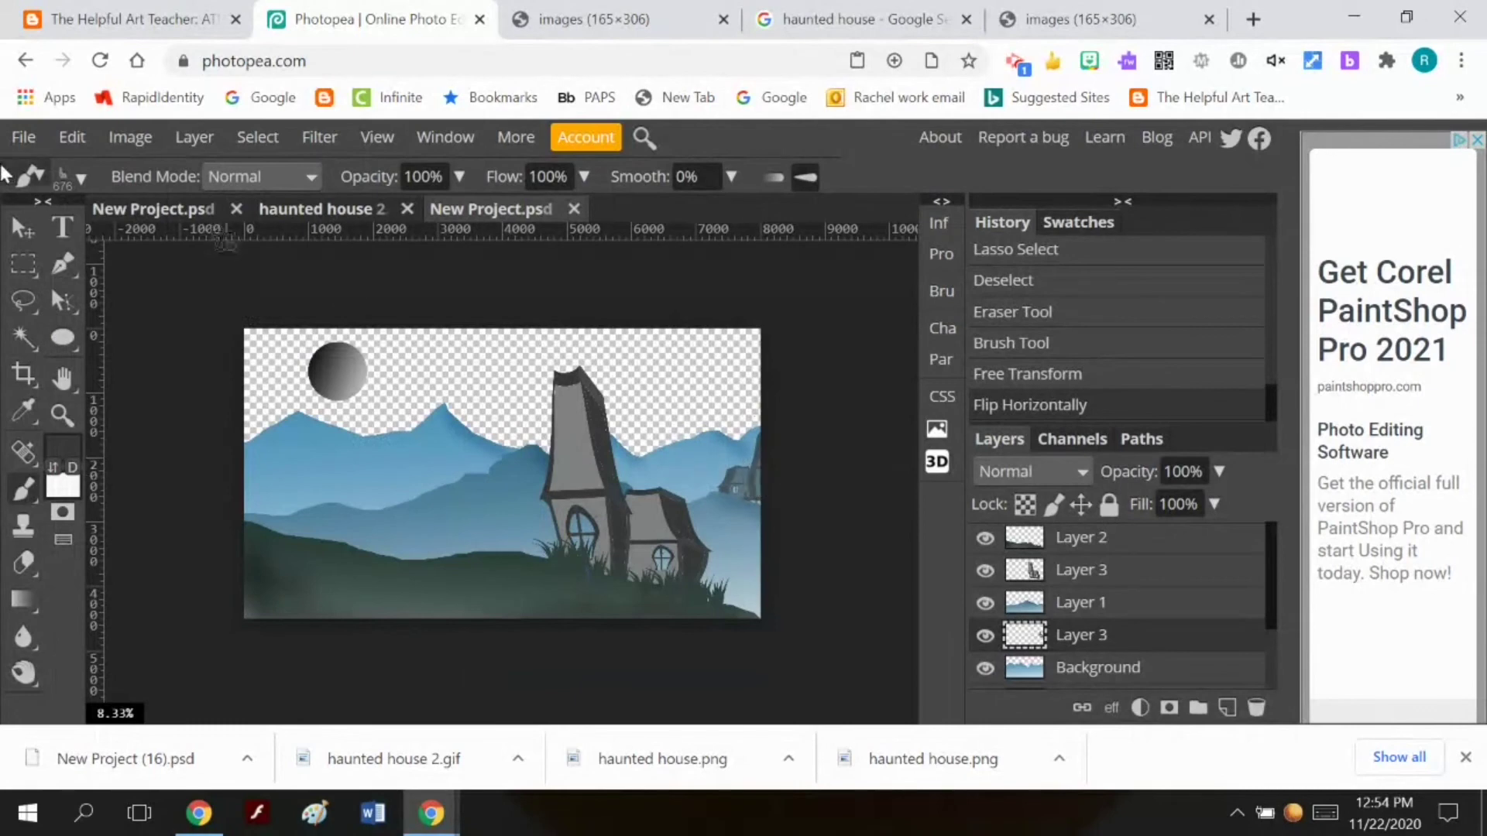
pyautogui.click(23, 227)
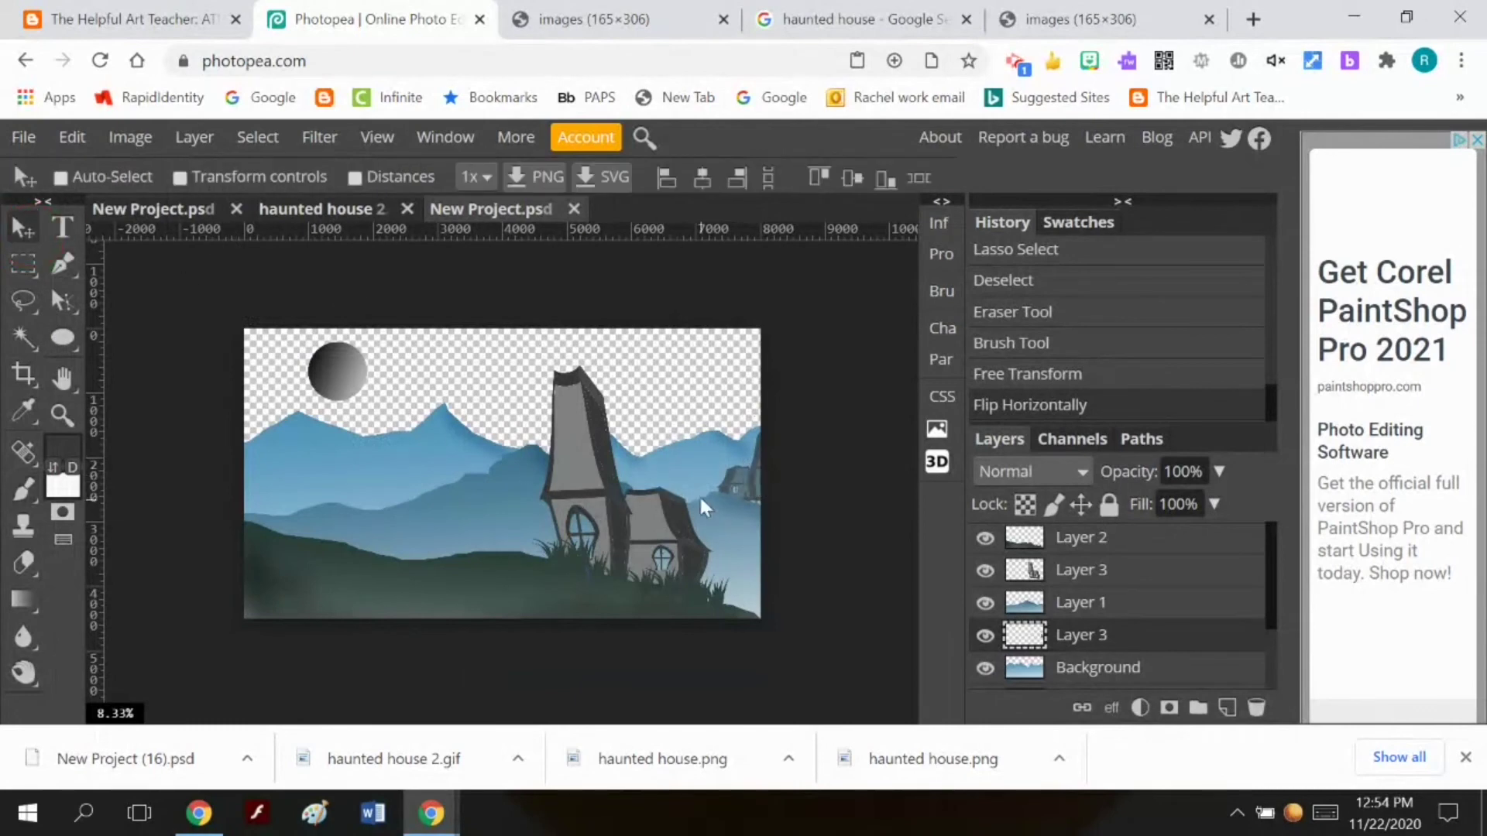
pyautogui.moveTo(742, 488); pyautogui.dragTo(410, 488)
pyautogui.moveTo(396, 486); pyautogui.dragTo(393, 496)
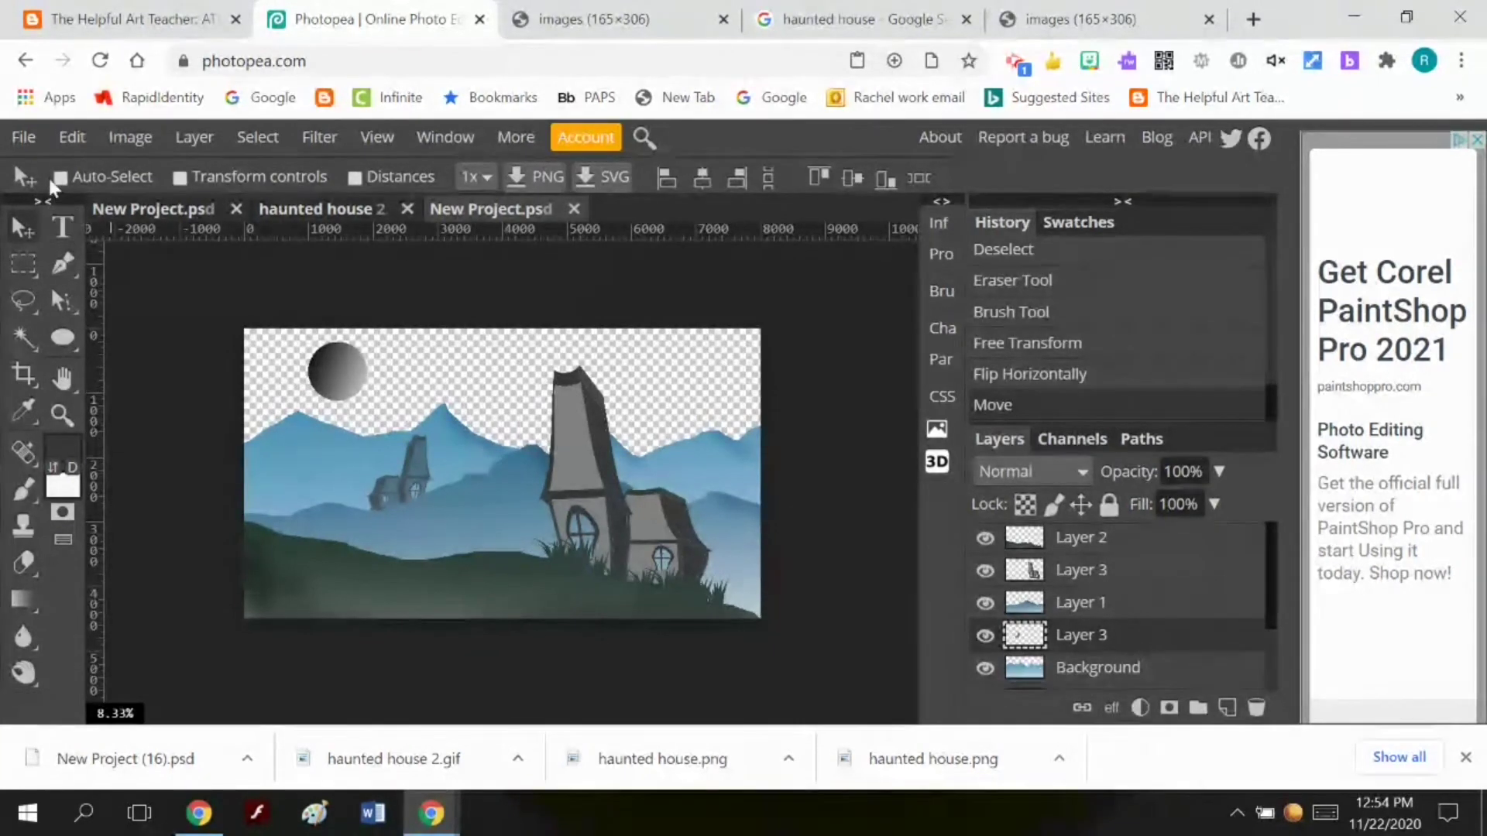
# Choose the 1343 px grass brush for the Brush tool and reduce its size to 390 px
pyautogui.click(24, 489)
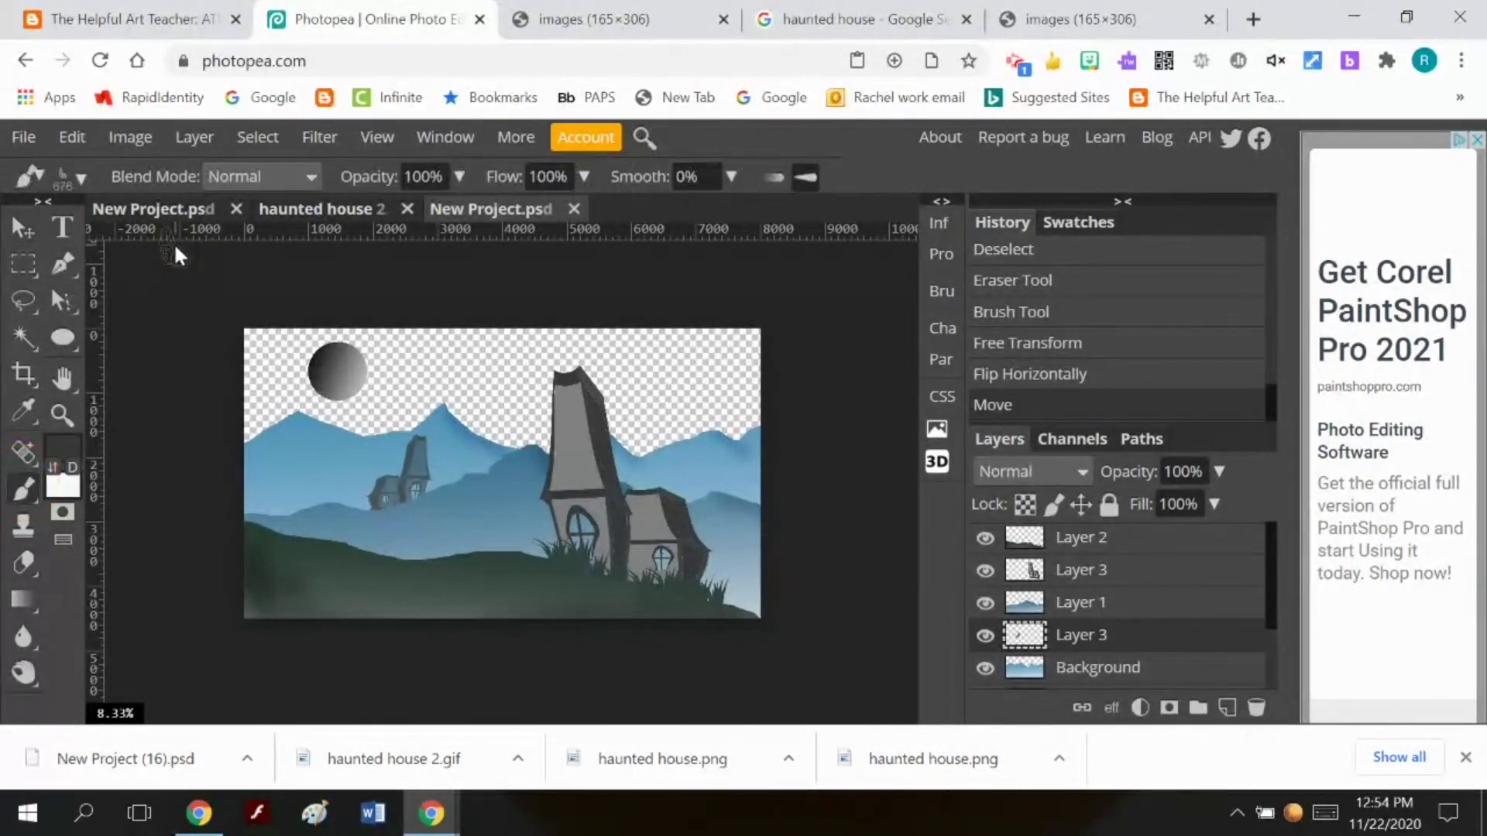
pyautogui.click(81, 180)
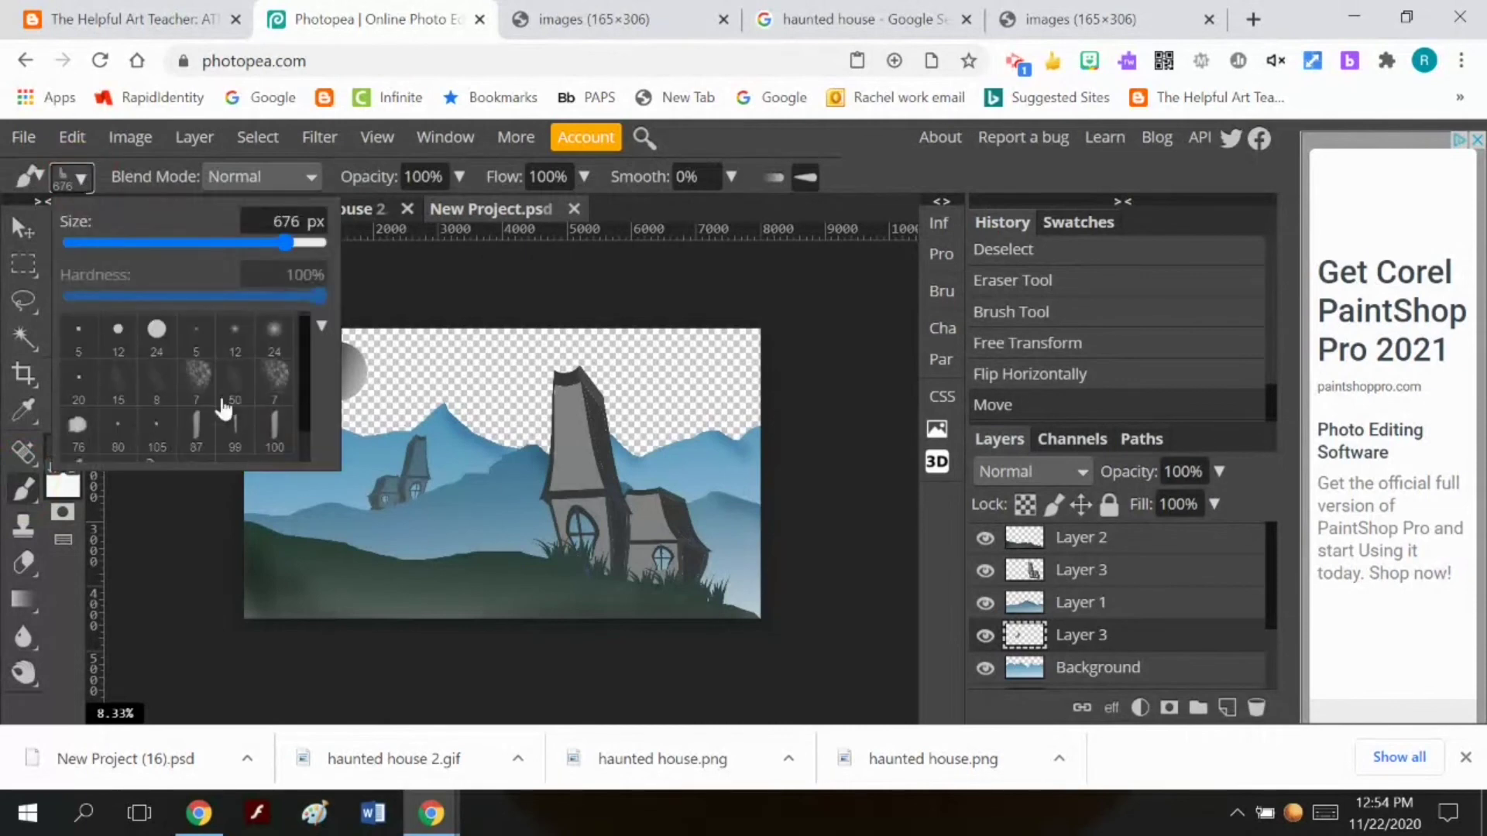
pyautogui.click(124, 443)
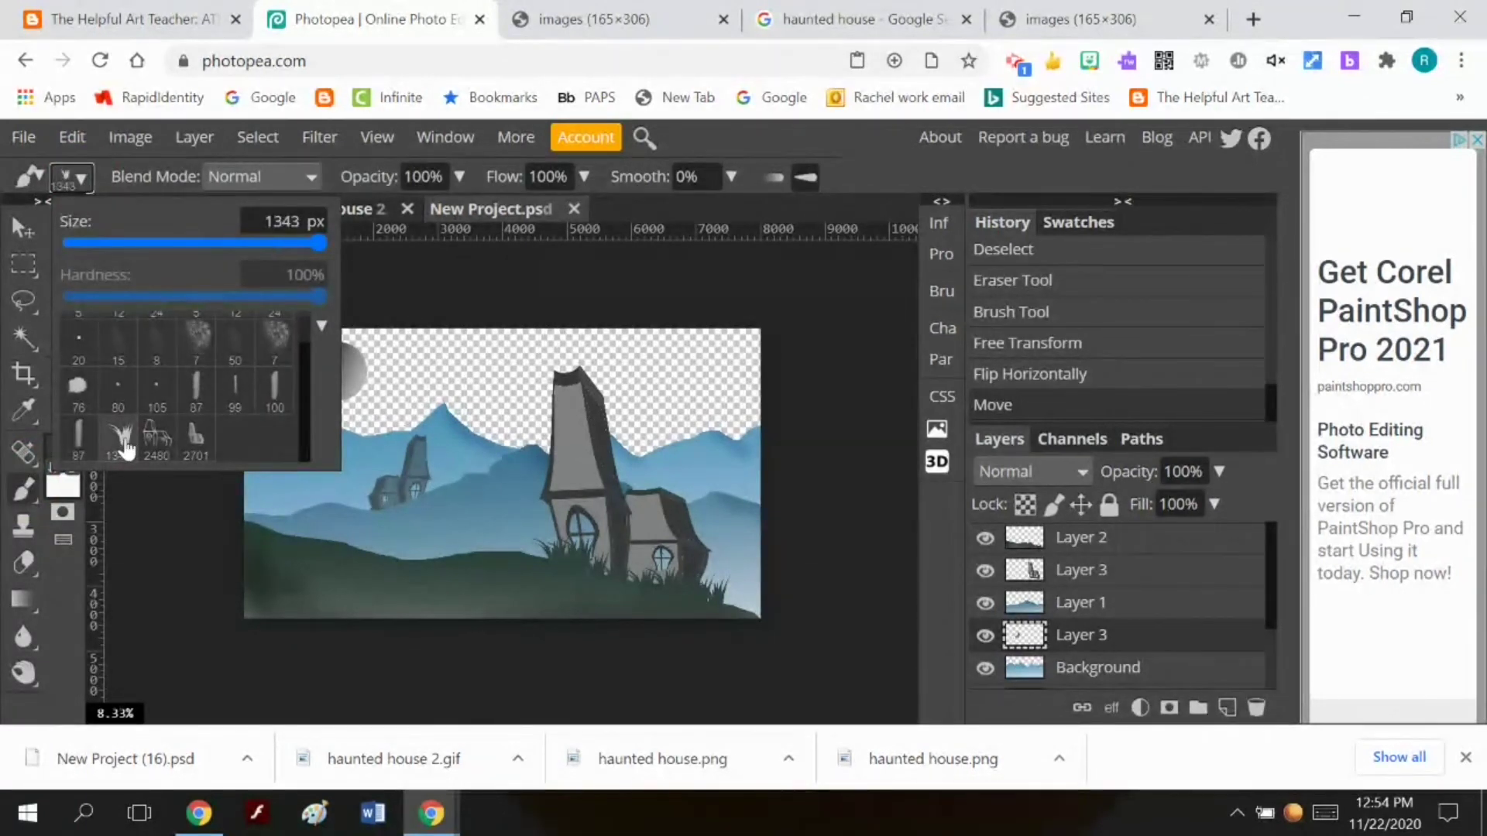
pyautogui.click(151, 537)
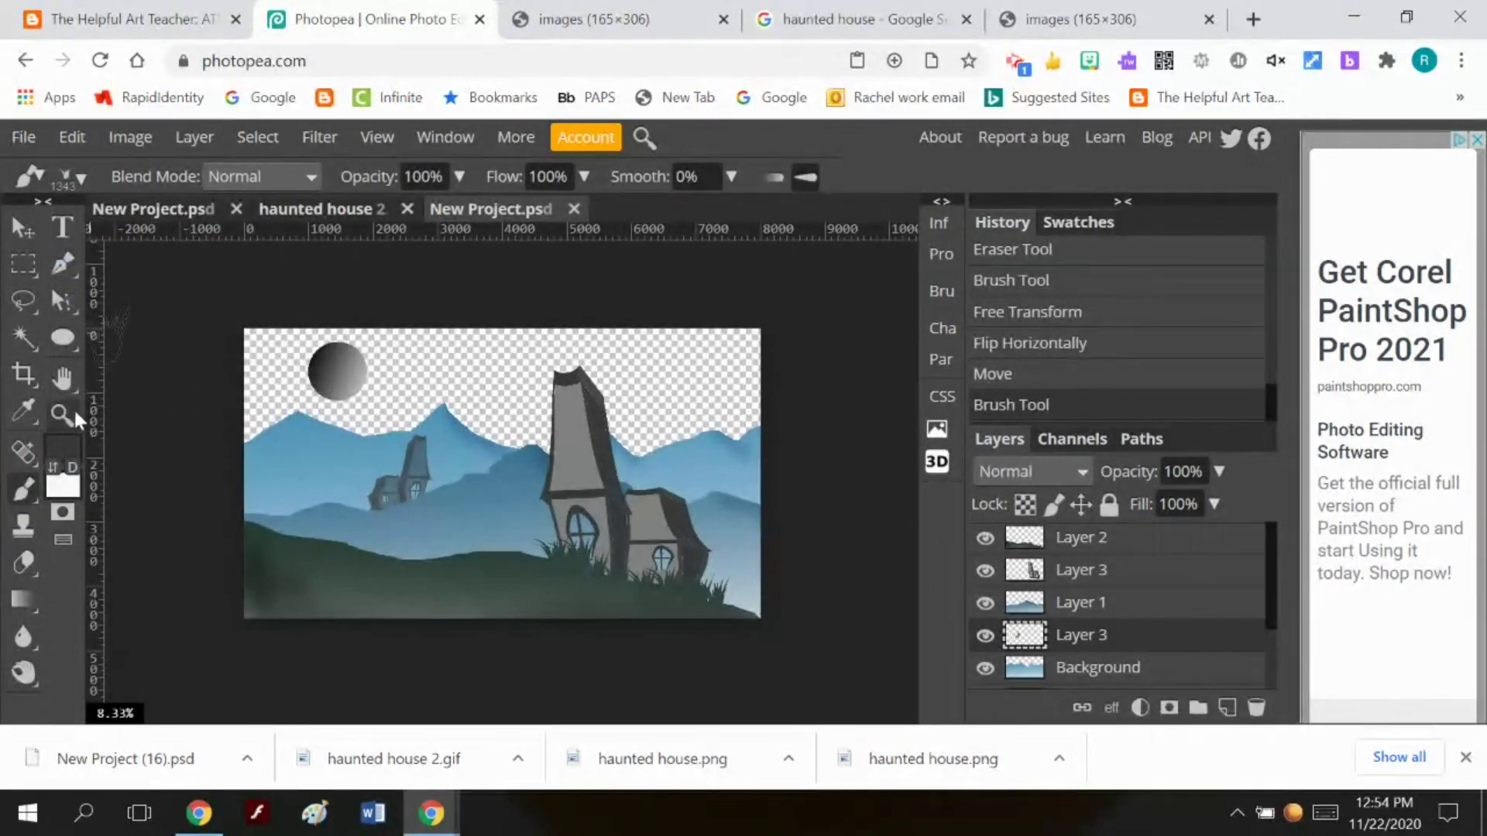
pyautogui.click(78, 181)
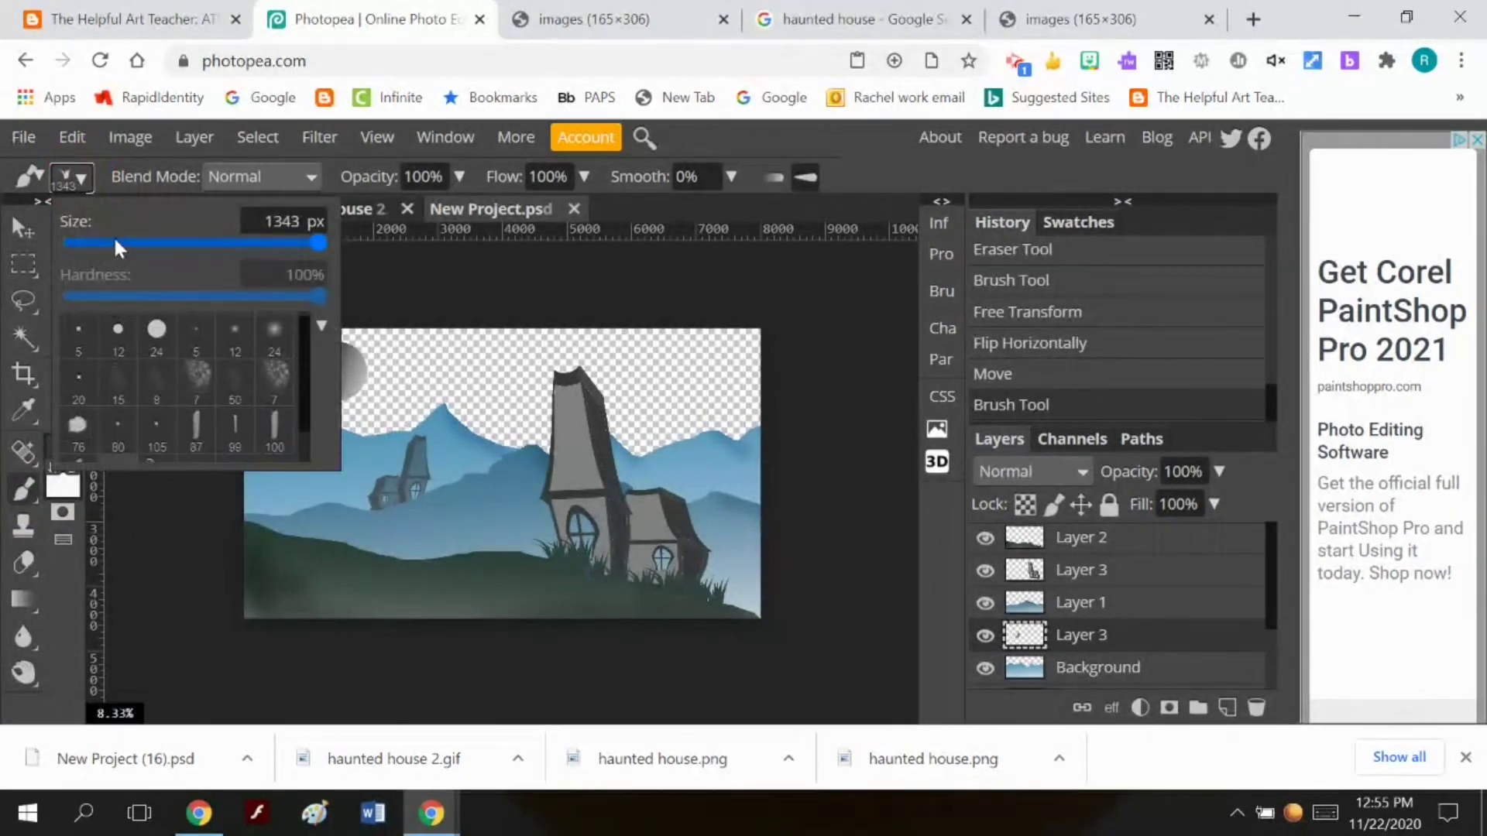
pyautogui.click(196, 242)
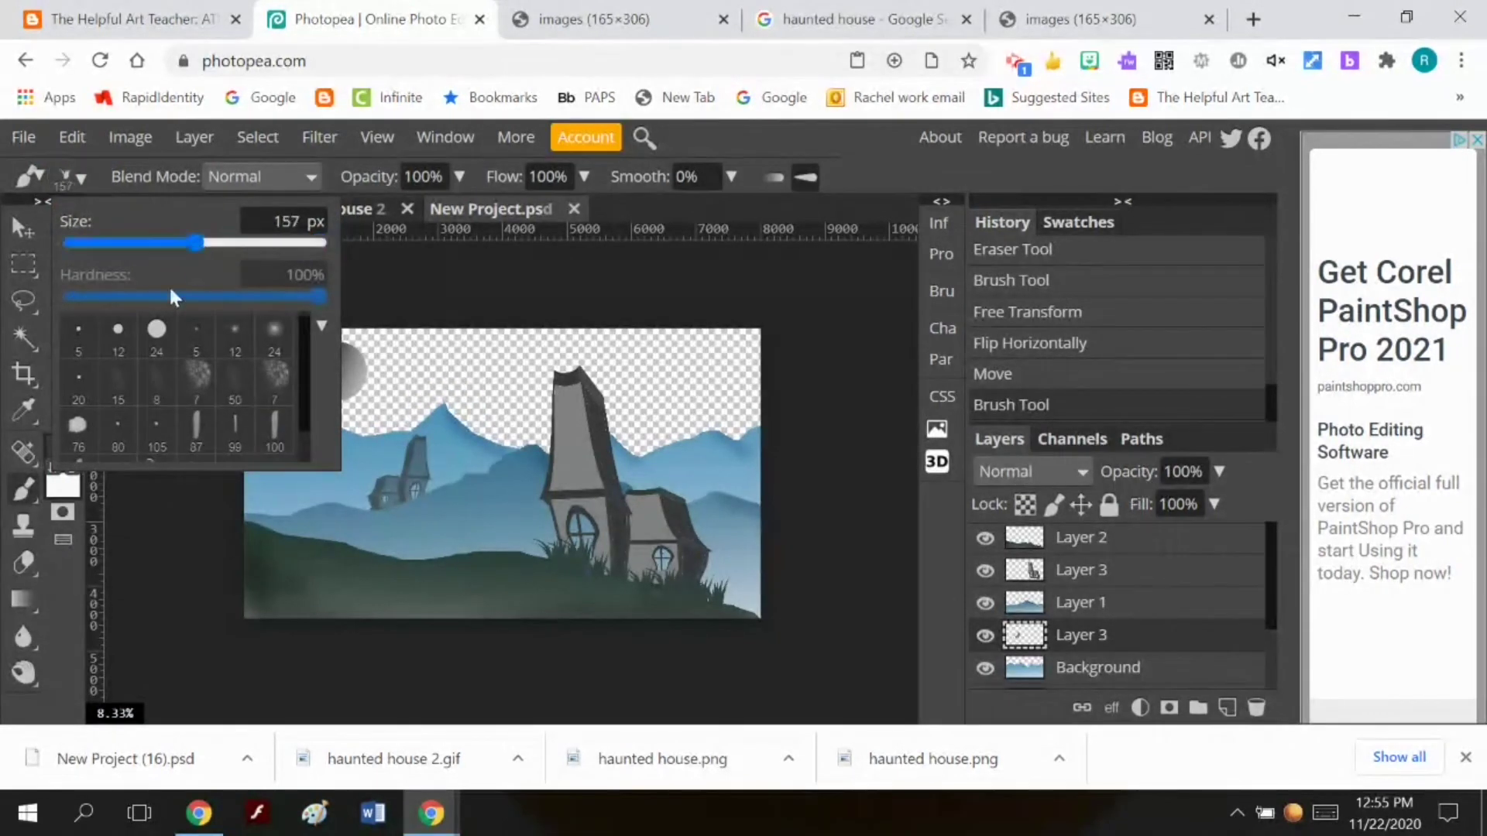
pyautogui.click(222, 242)
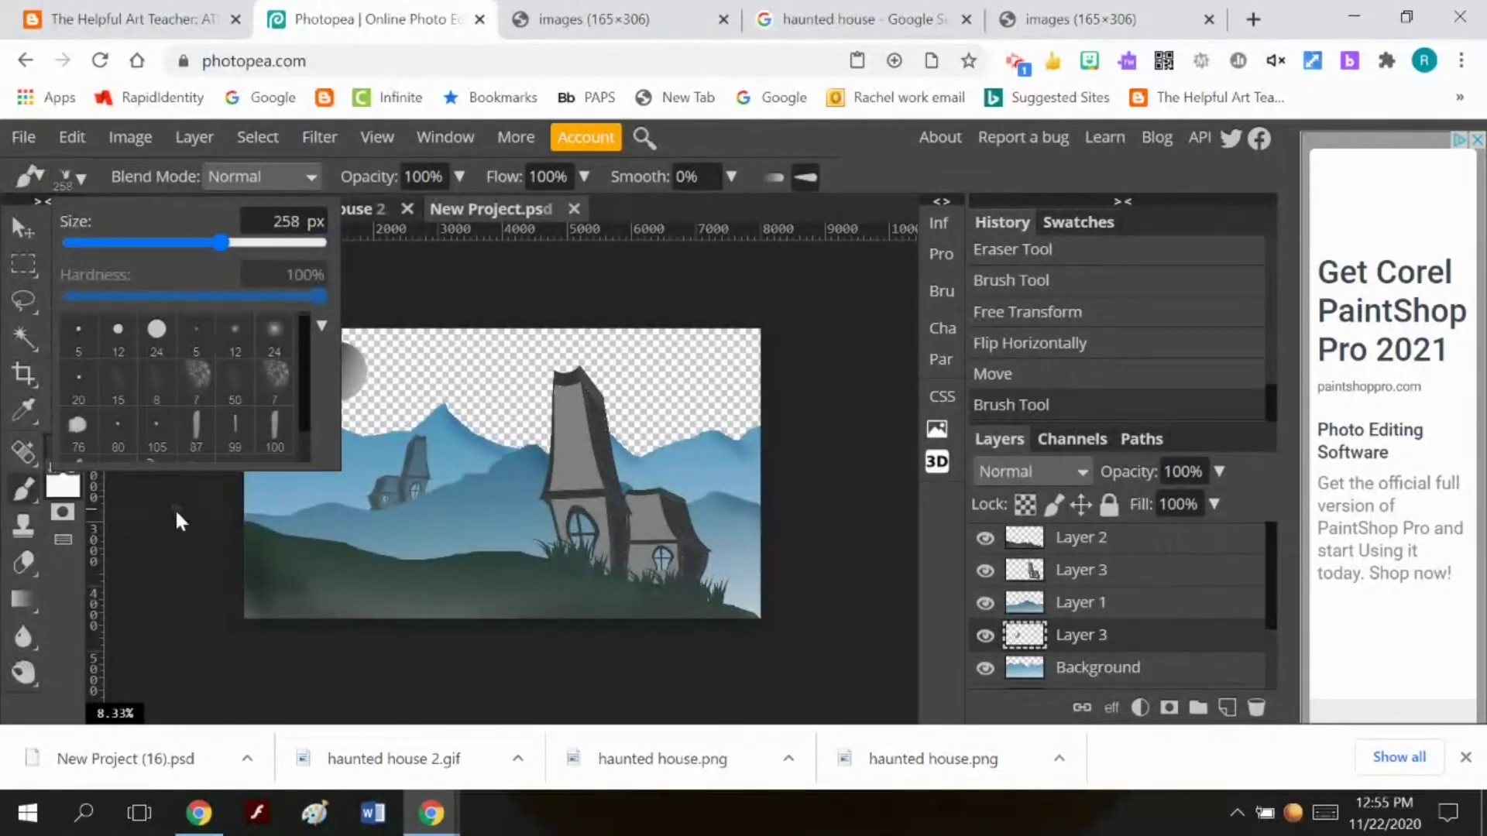
pyautogui.click(245, 243)
pyautogui.click(182, 522)
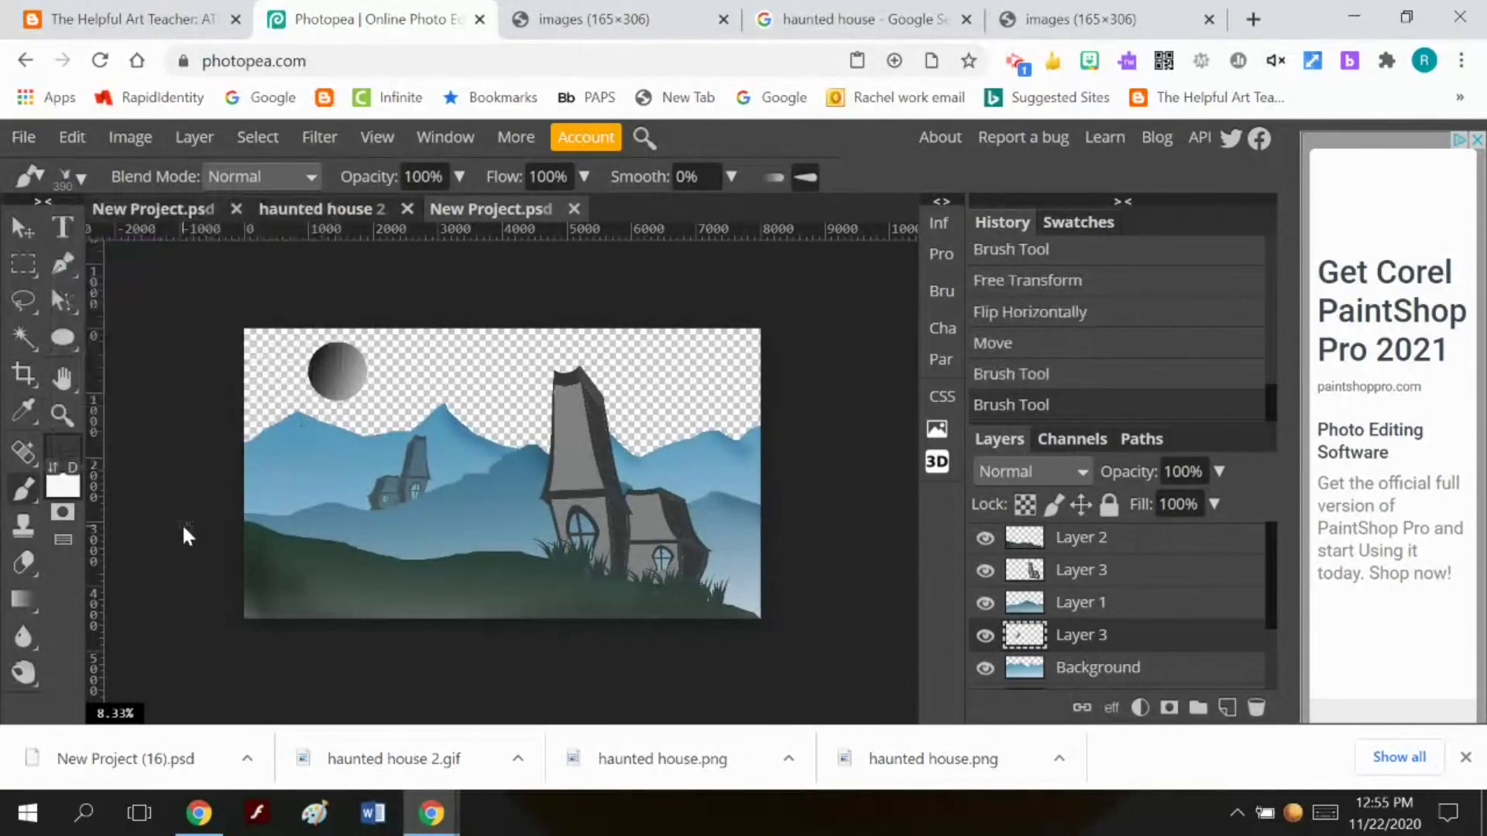
# Set the foreground color to the mountain blue sampled just below the small house
pyautogui.click(68, 459)
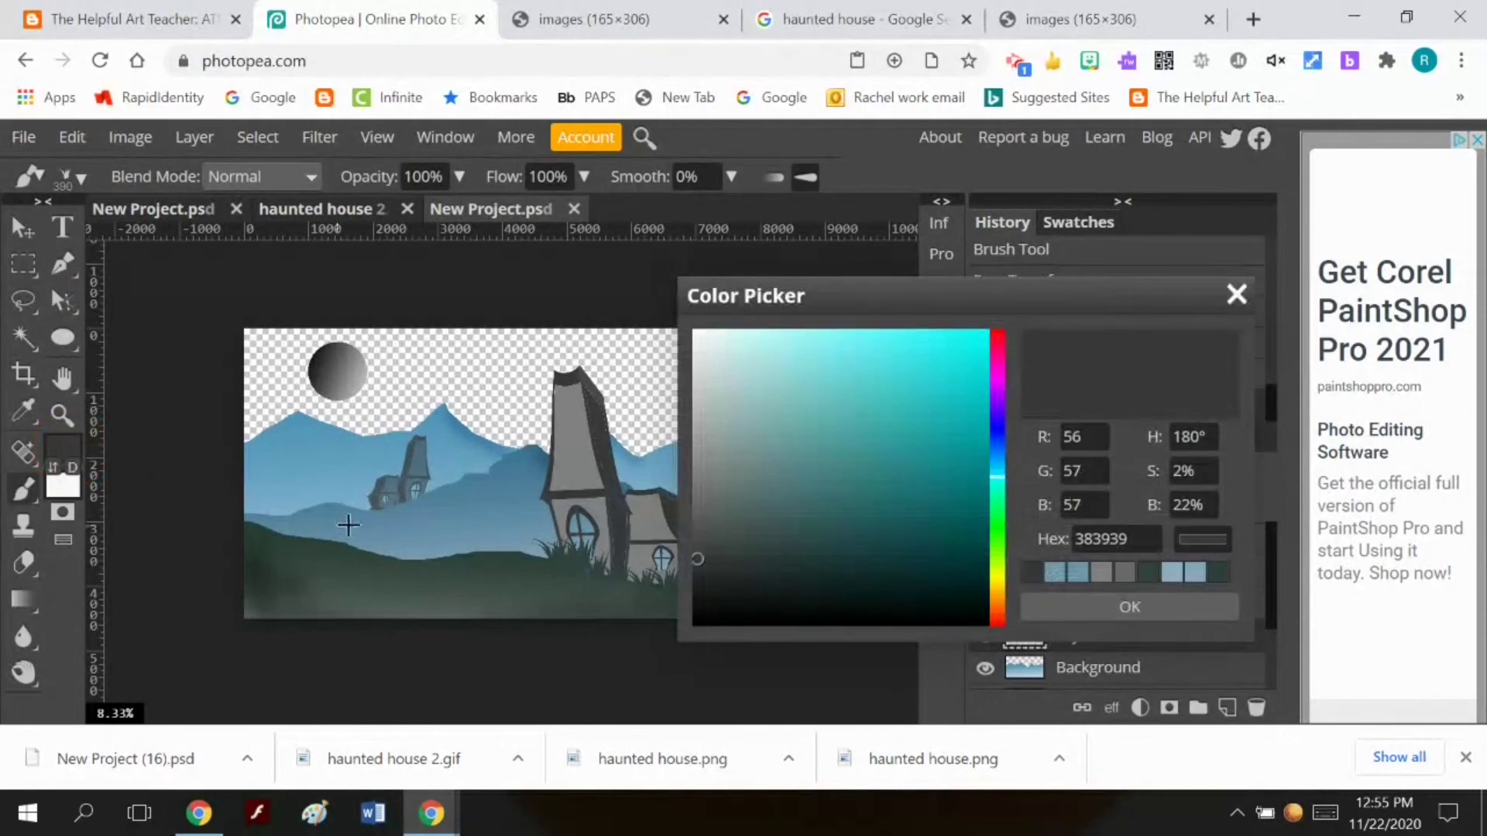
pyautogui.click(418, 502)
pyautogui.click(1118, 604)
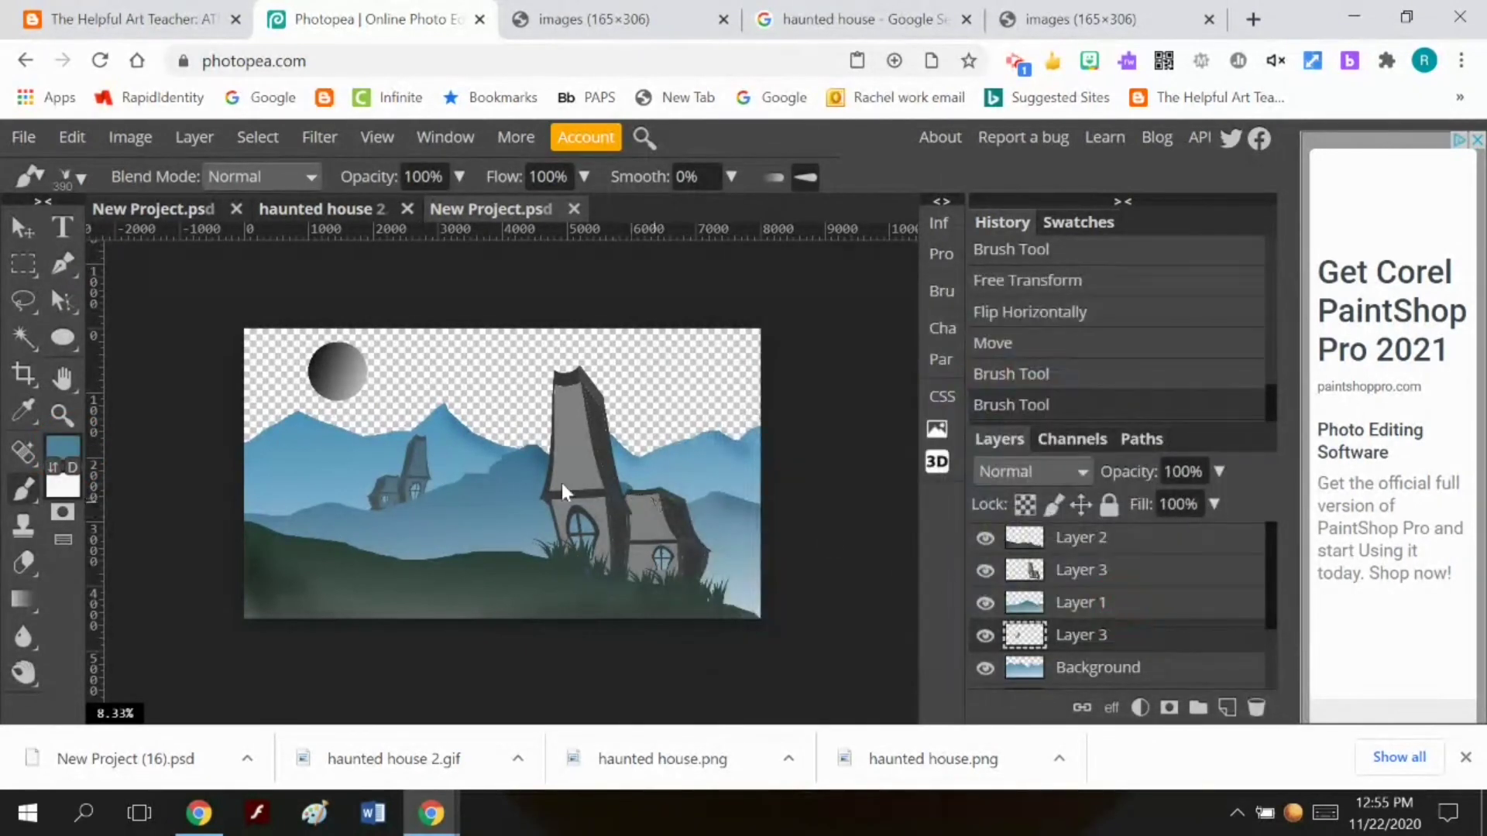
# Try a blue grass stroke across the small house and its slope, and undo it
pyautogui.moveTo(416, 490); pyautogui.dragTo(374, 528)
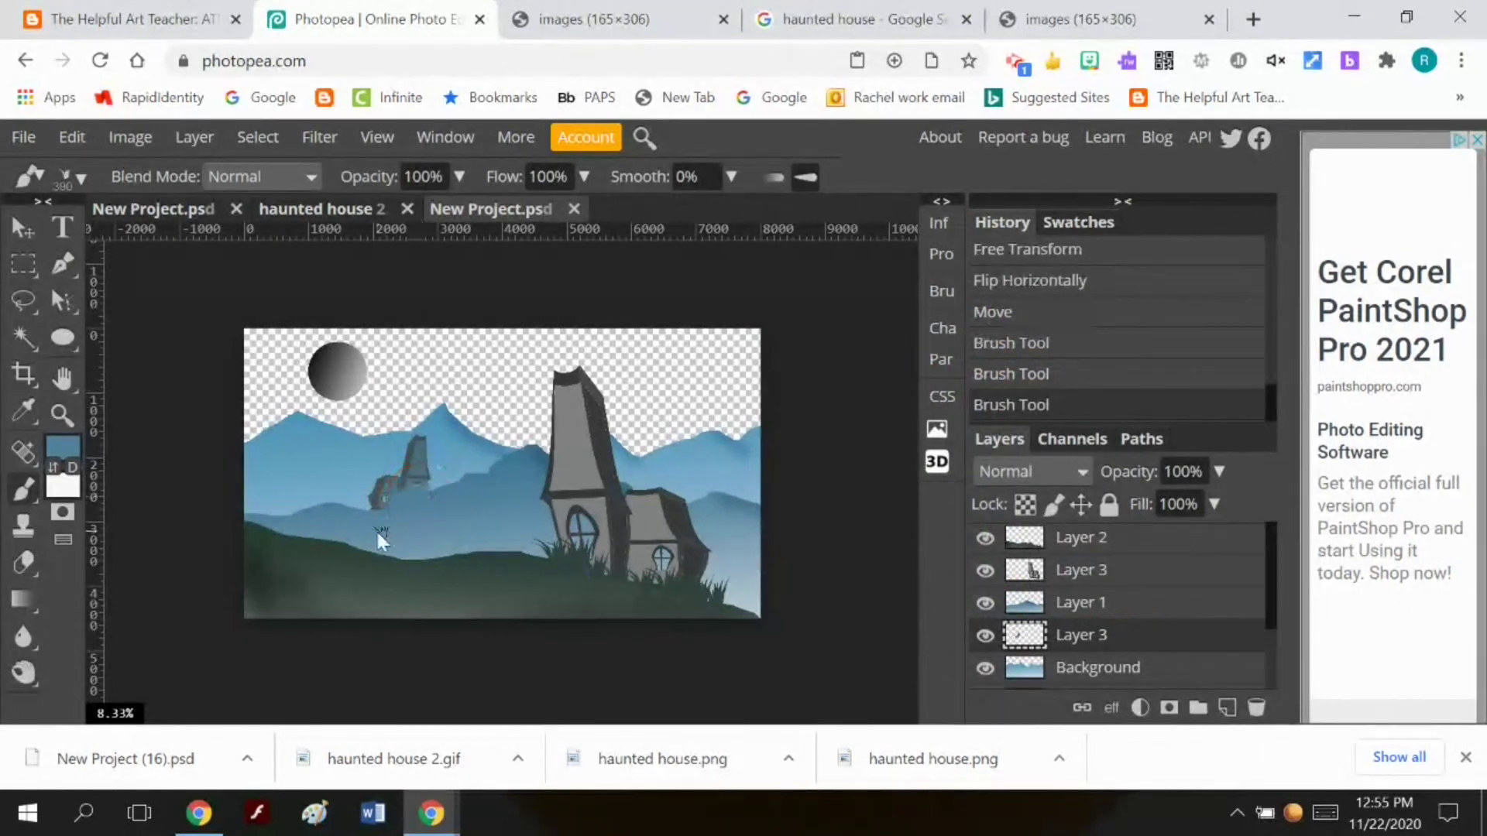
pyautogui.hotkey('ctrl', 'z')
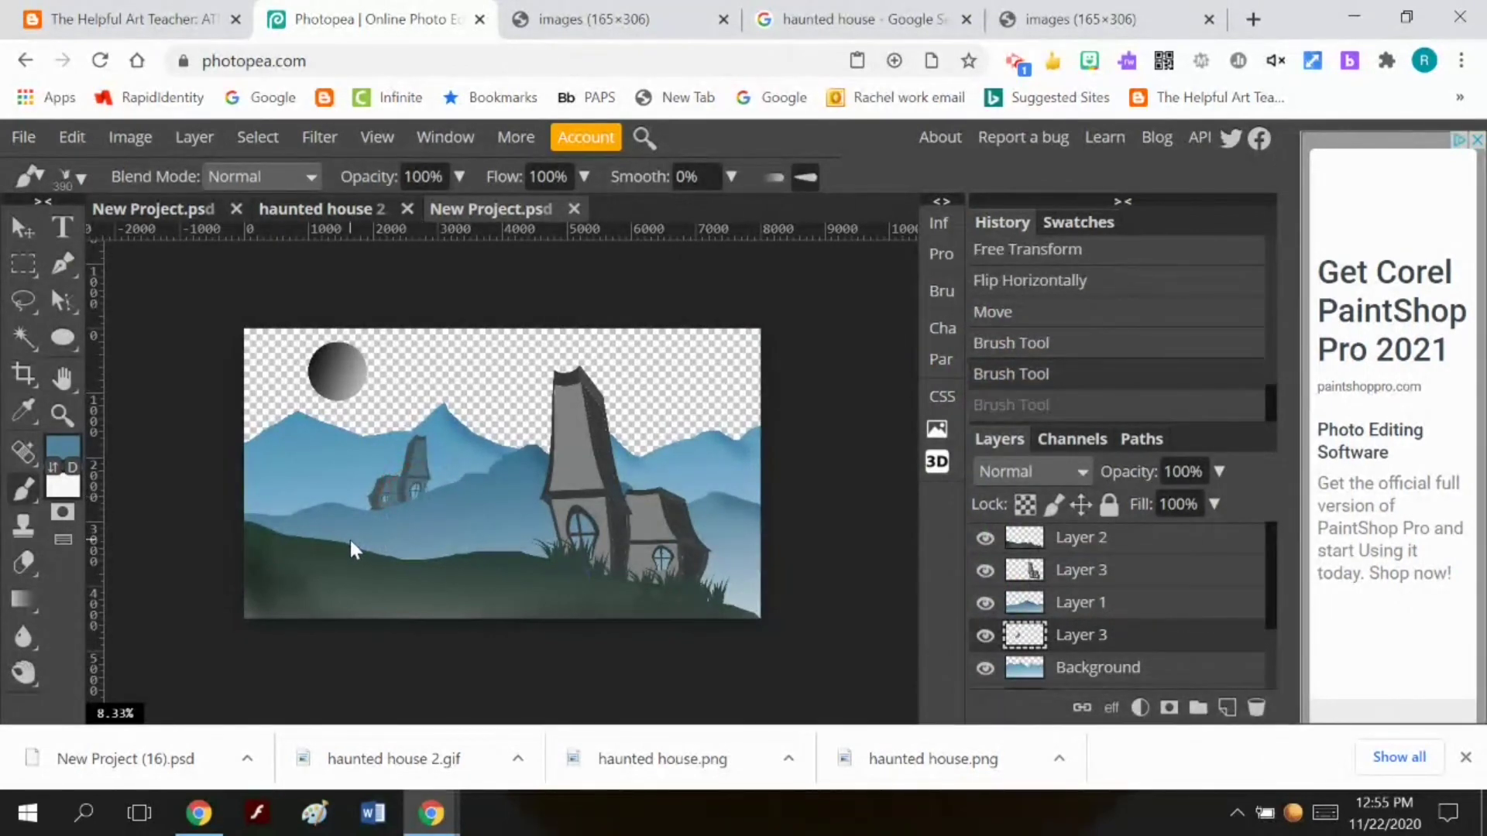
# Paint blue grass strokes along the base of the small background house
pyautogui.moveTo(387, 500)
pyautogui.mouseDown()
pyautogui.moveTo(443, 487)
pyautogui.moveTo(388, 505)
pyautogui.mouseUp()
pyautogui.click(416, 487)
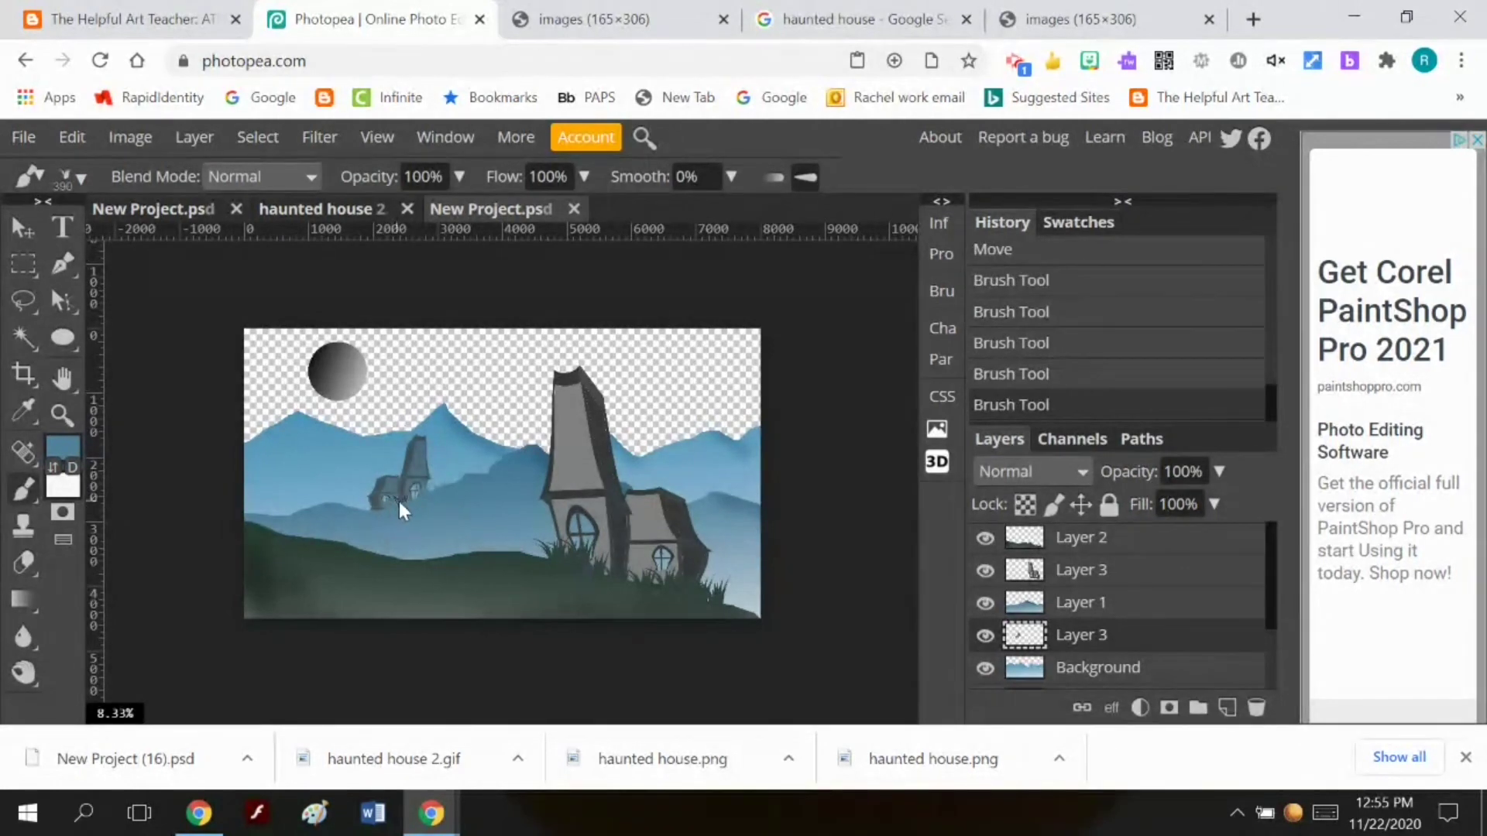
pyautogui.click(401, 498)
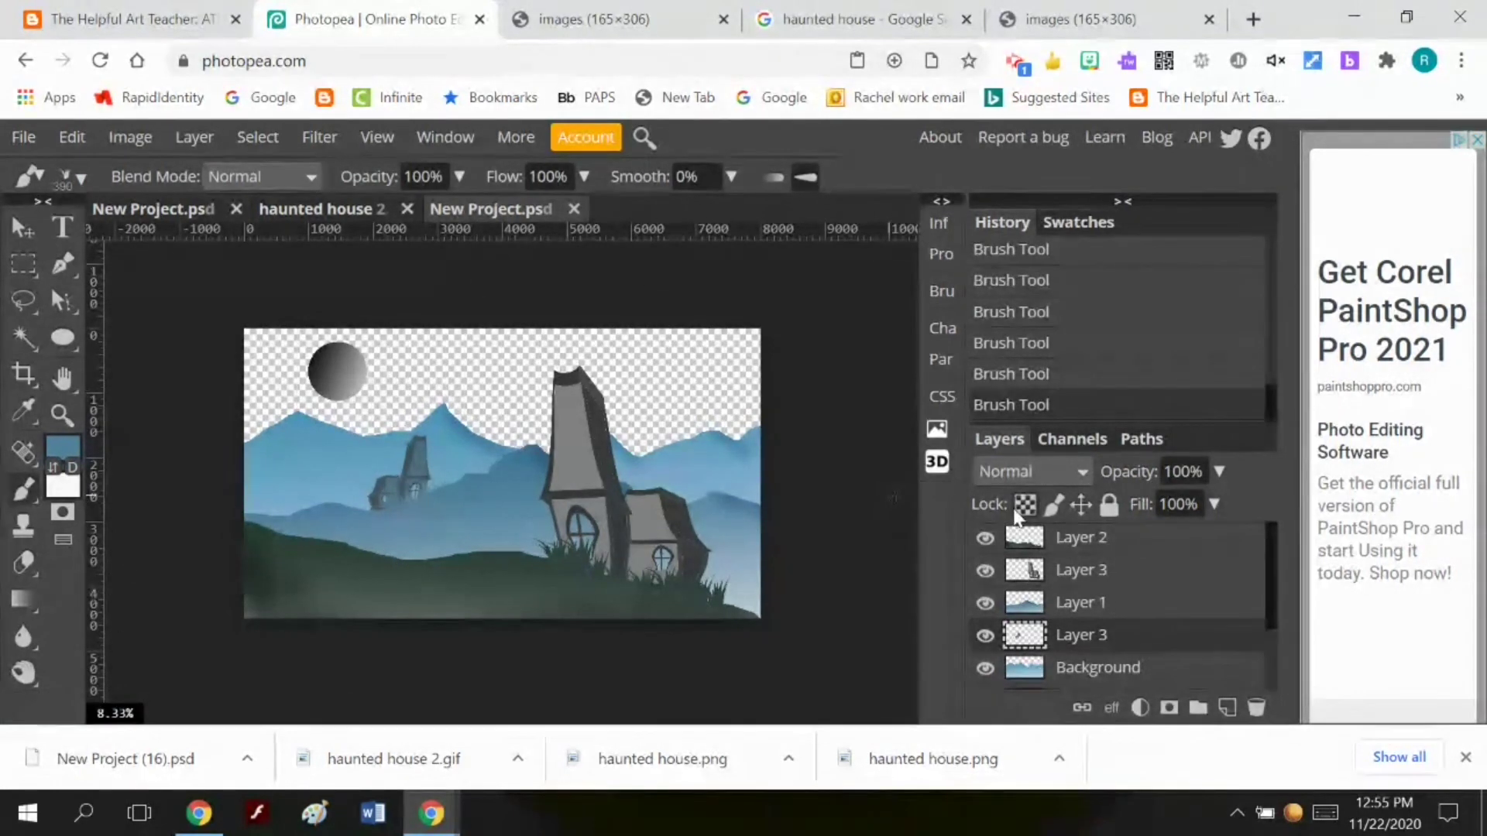
# Make the purple gradient sky layer at the end of the layer stack visible
pyautogui.scroll(-1, 1038, 633)
pyautogui.click(985, 672)
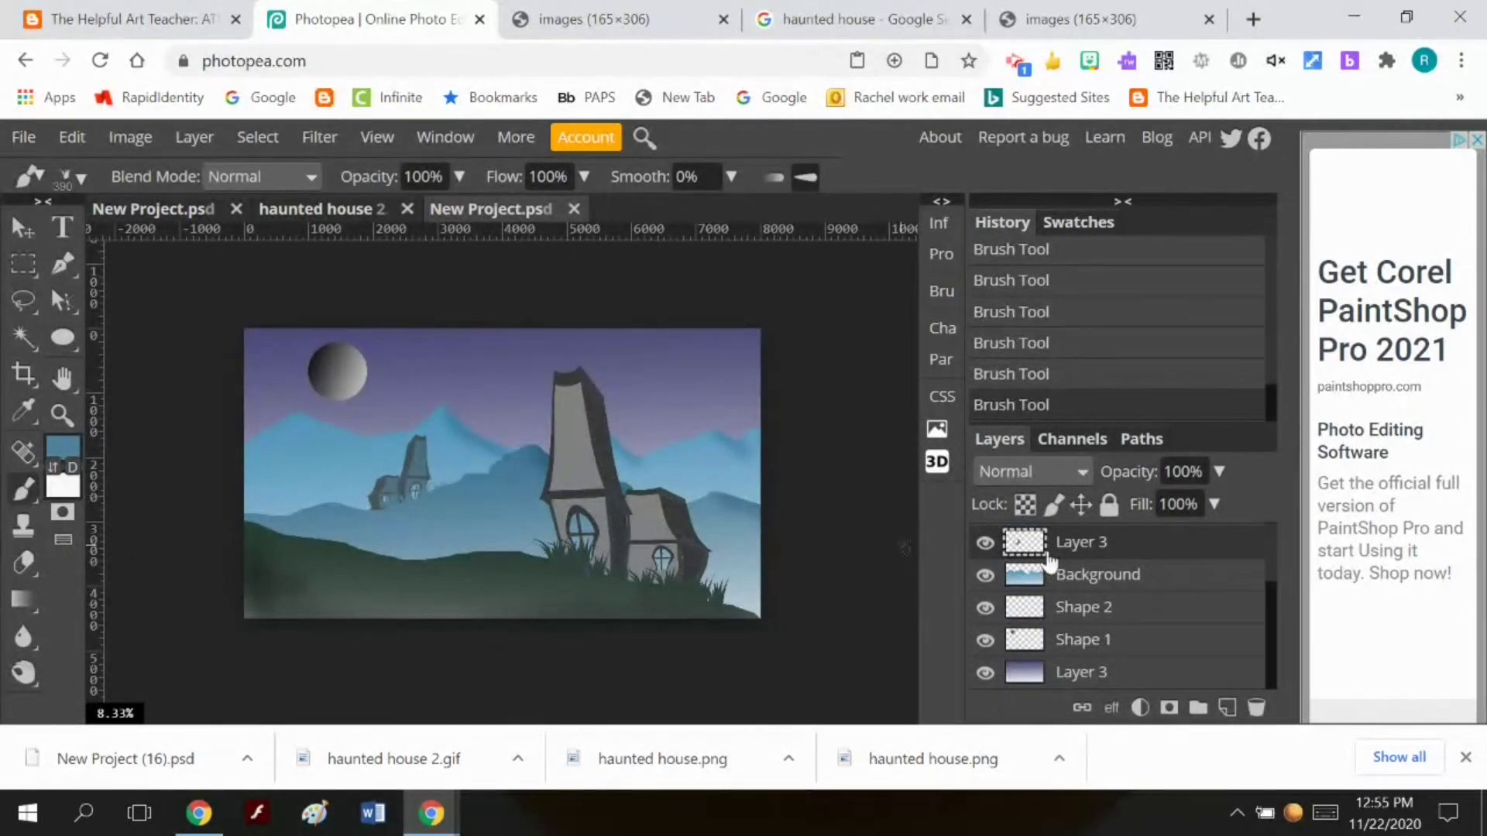
# Identify the small house's layer by toggling layer visibility, and lower that layer's opacity to 71%
pyautogui.click(986, 641)
pyautogui.click(987, 641)
pyautogui.click(985, 608)
pyautogui.click(985, 608)
pyautogui.click(984, 543)
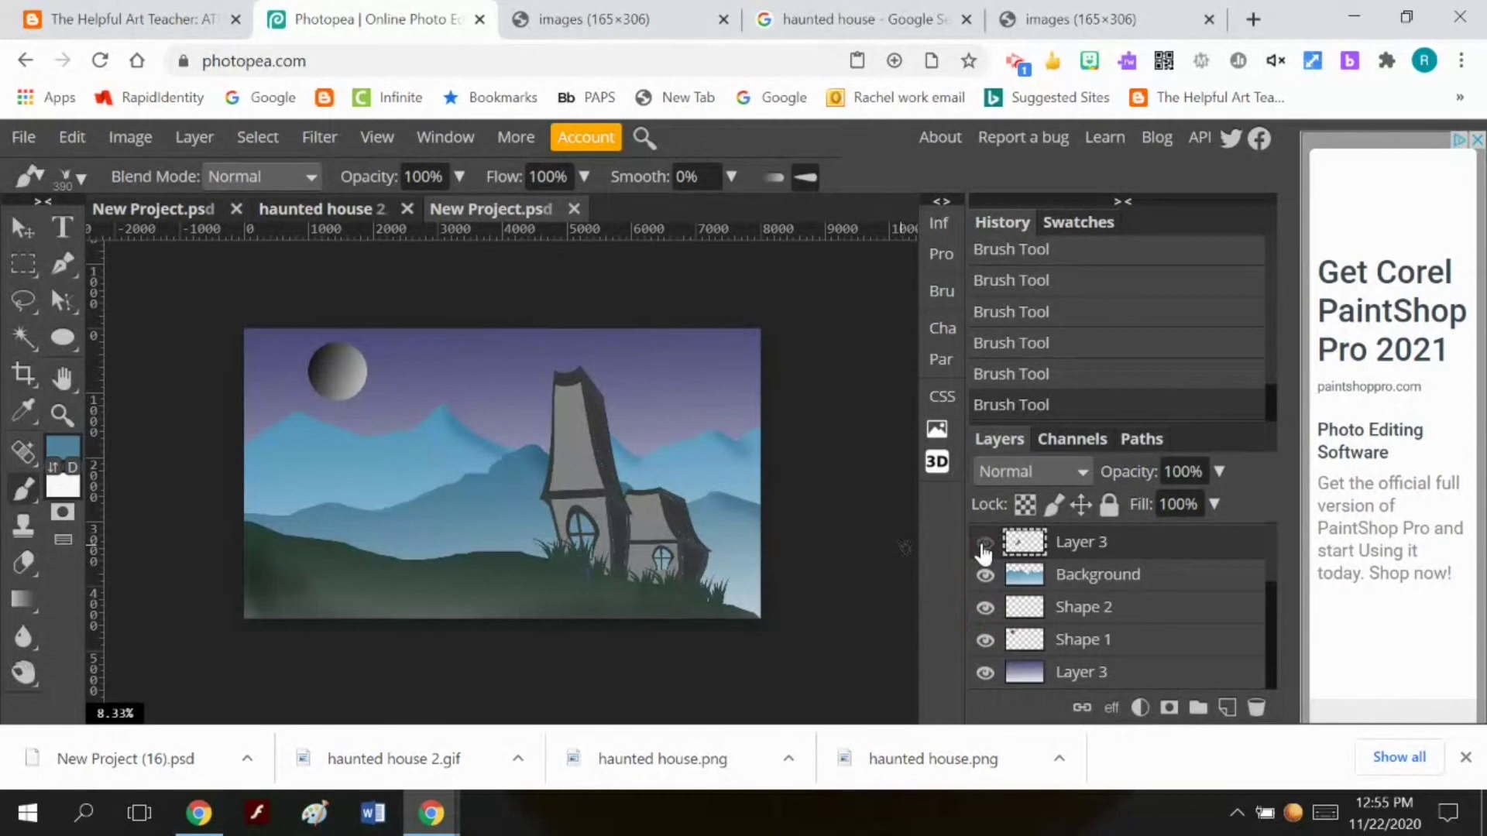
pyautogui.click(985, 544)
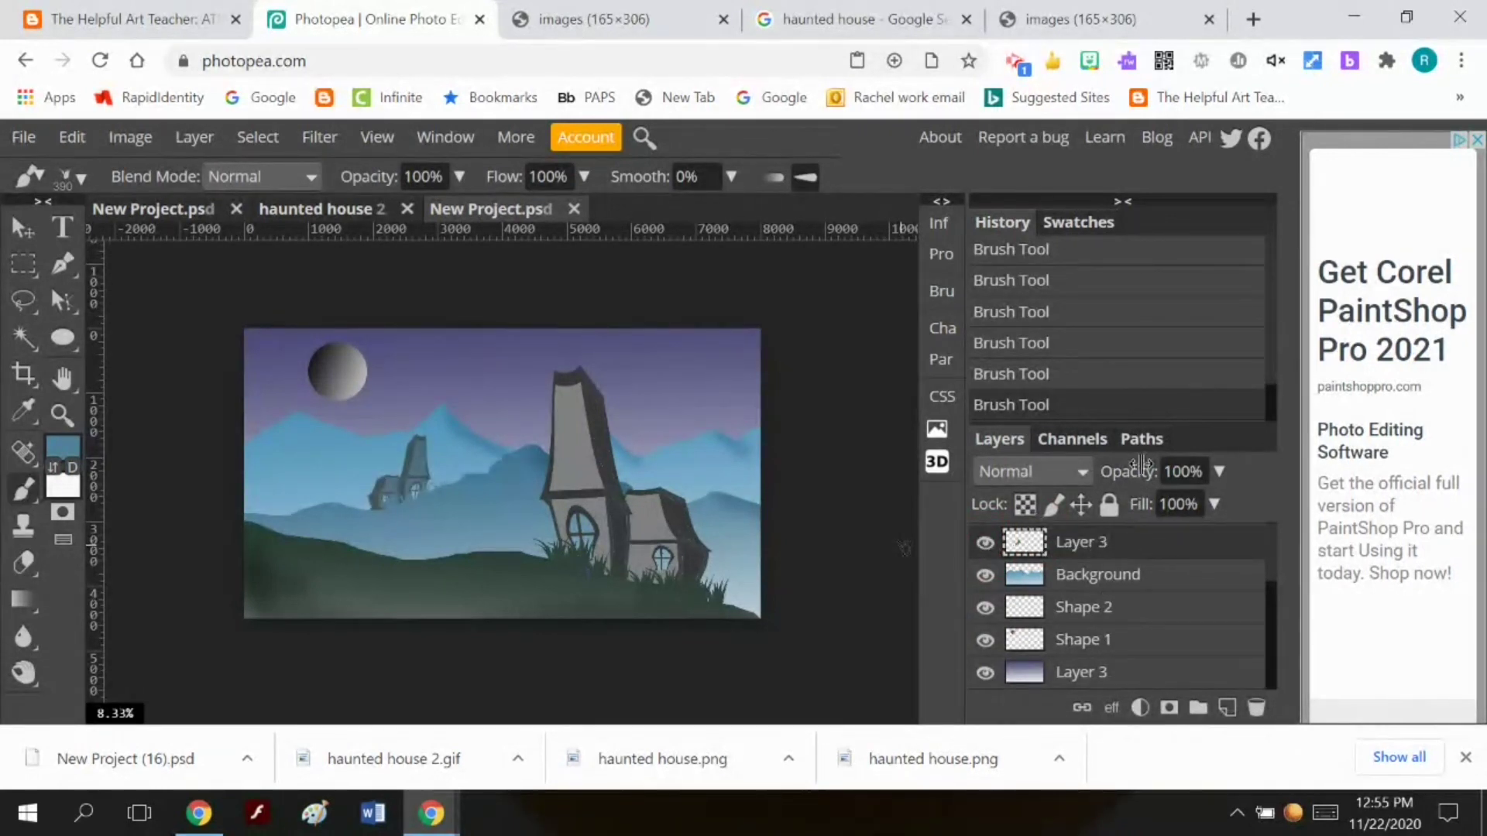
pyautogui.click(1217, 472)
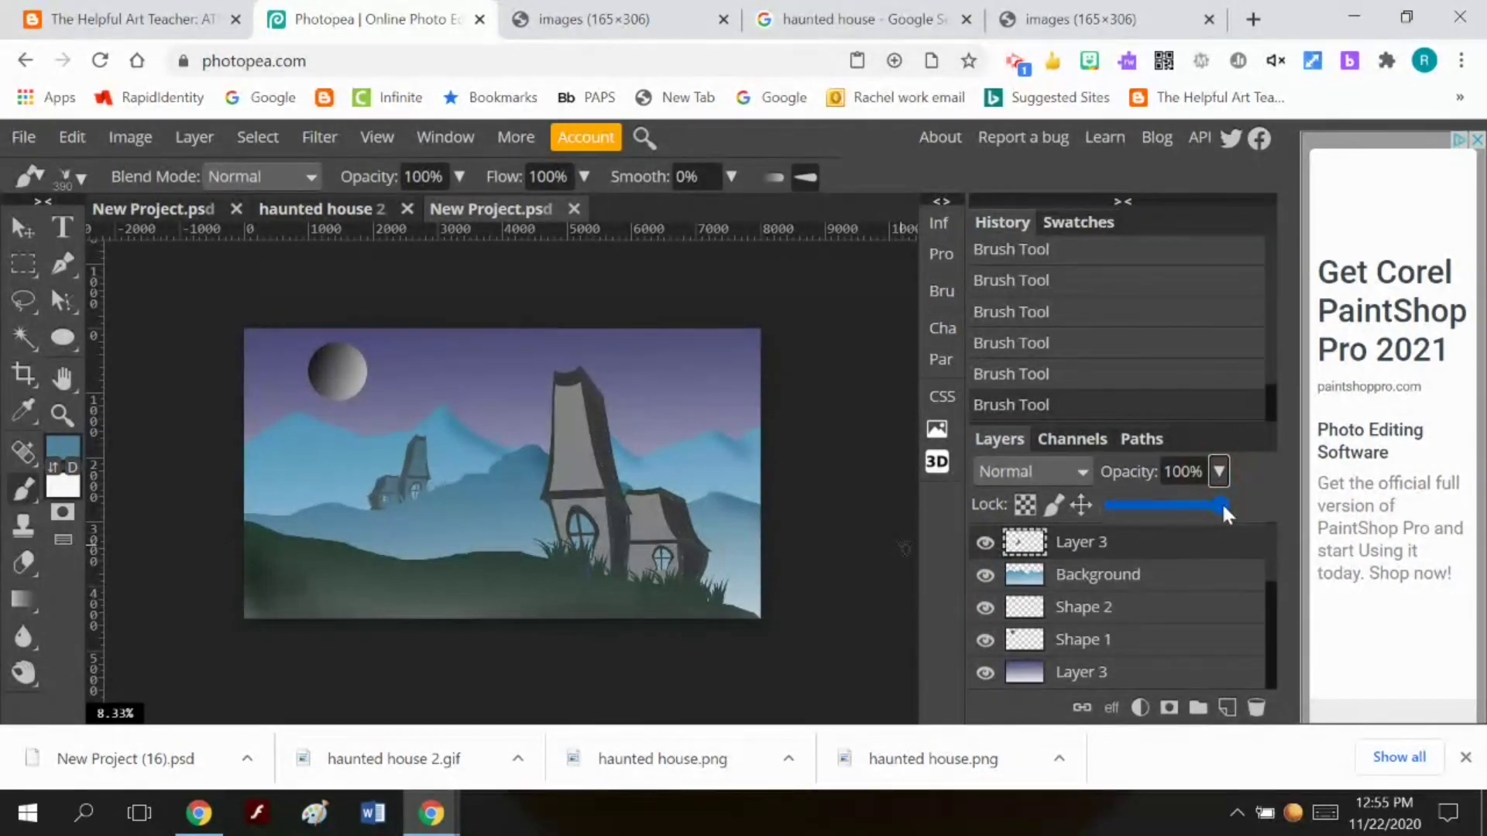
pyautogui.click(1217, 507)
pyautogui.moveTo(1216, 511); pyautogui.dragTo(1189, 519)
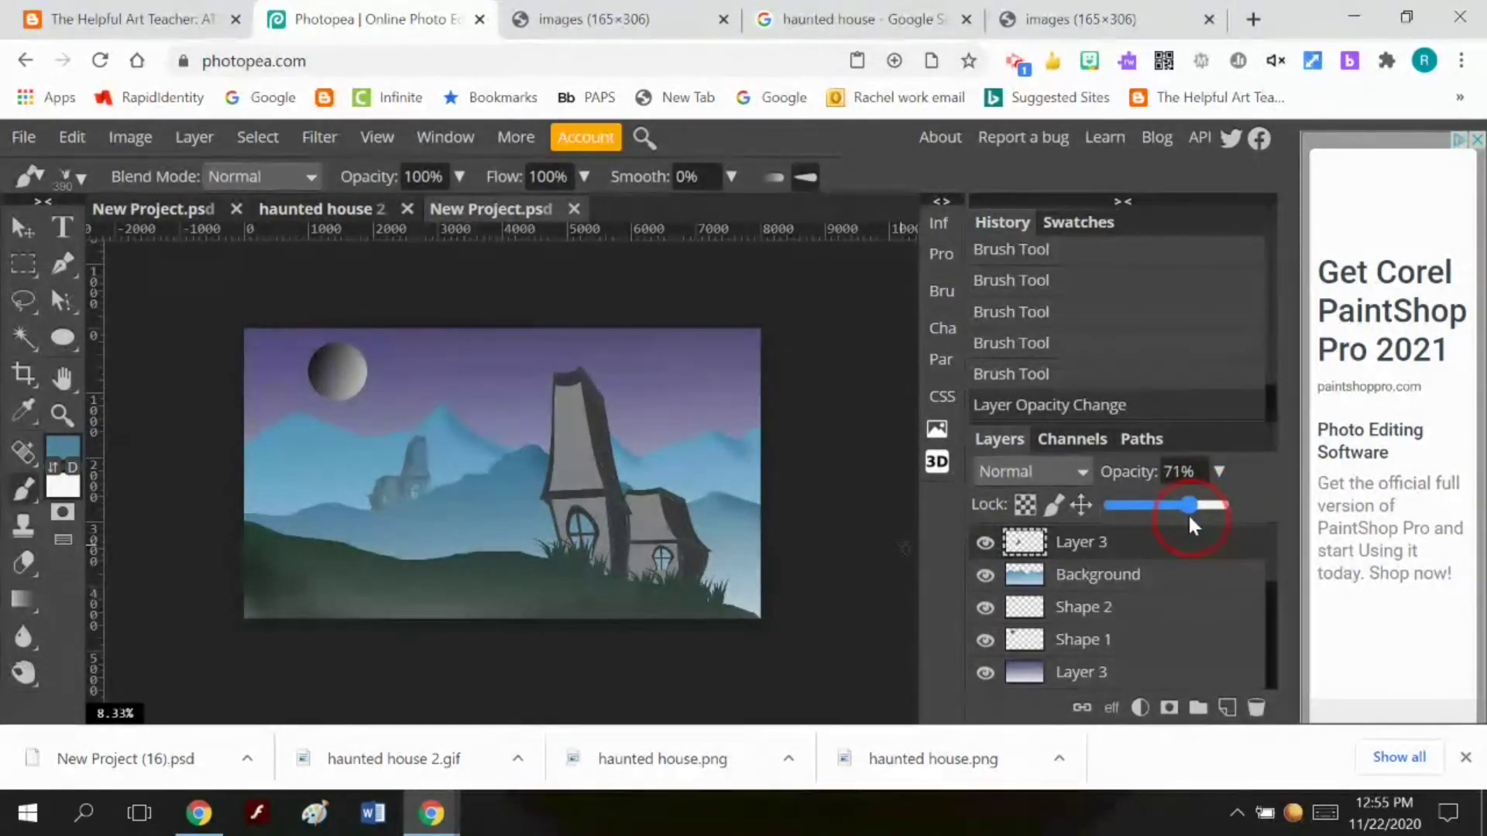